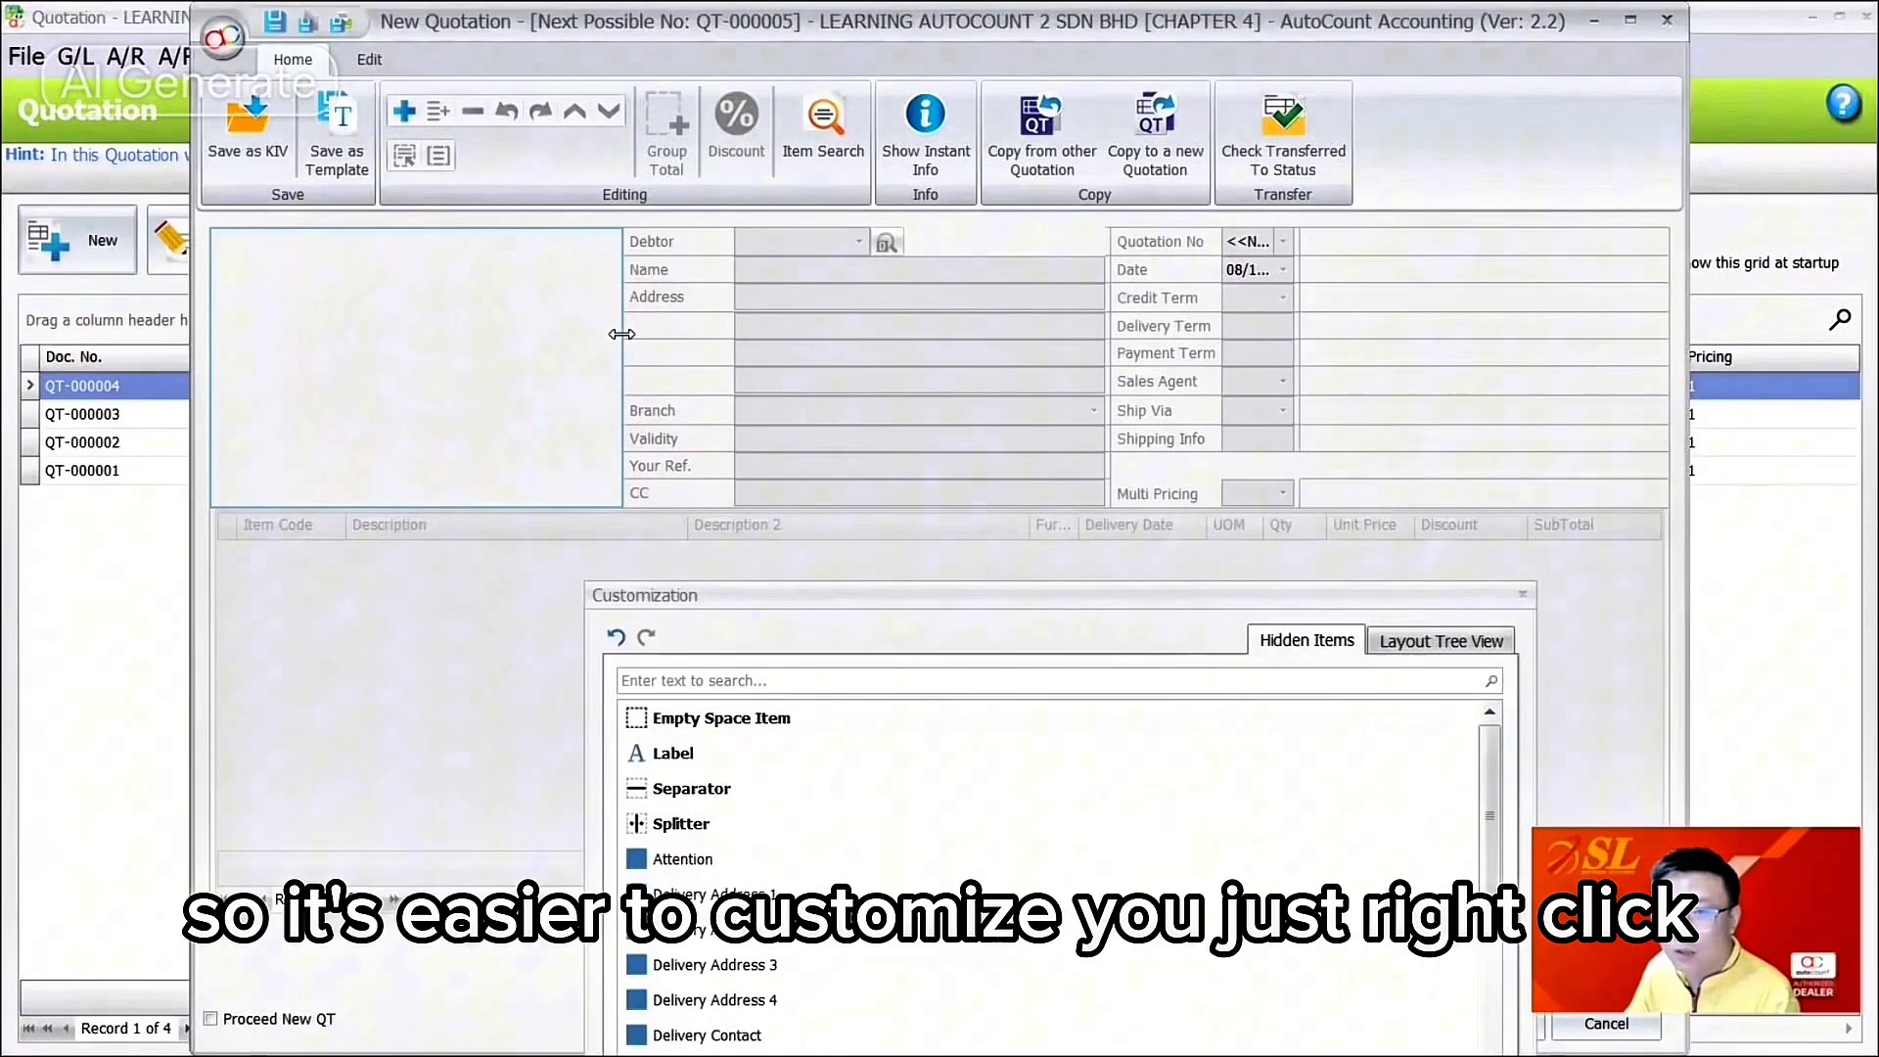
Step: Create a new group and move Debtor, Name, Address and the remaining address lines into it
right_click(497, 284)
click(615, 471)
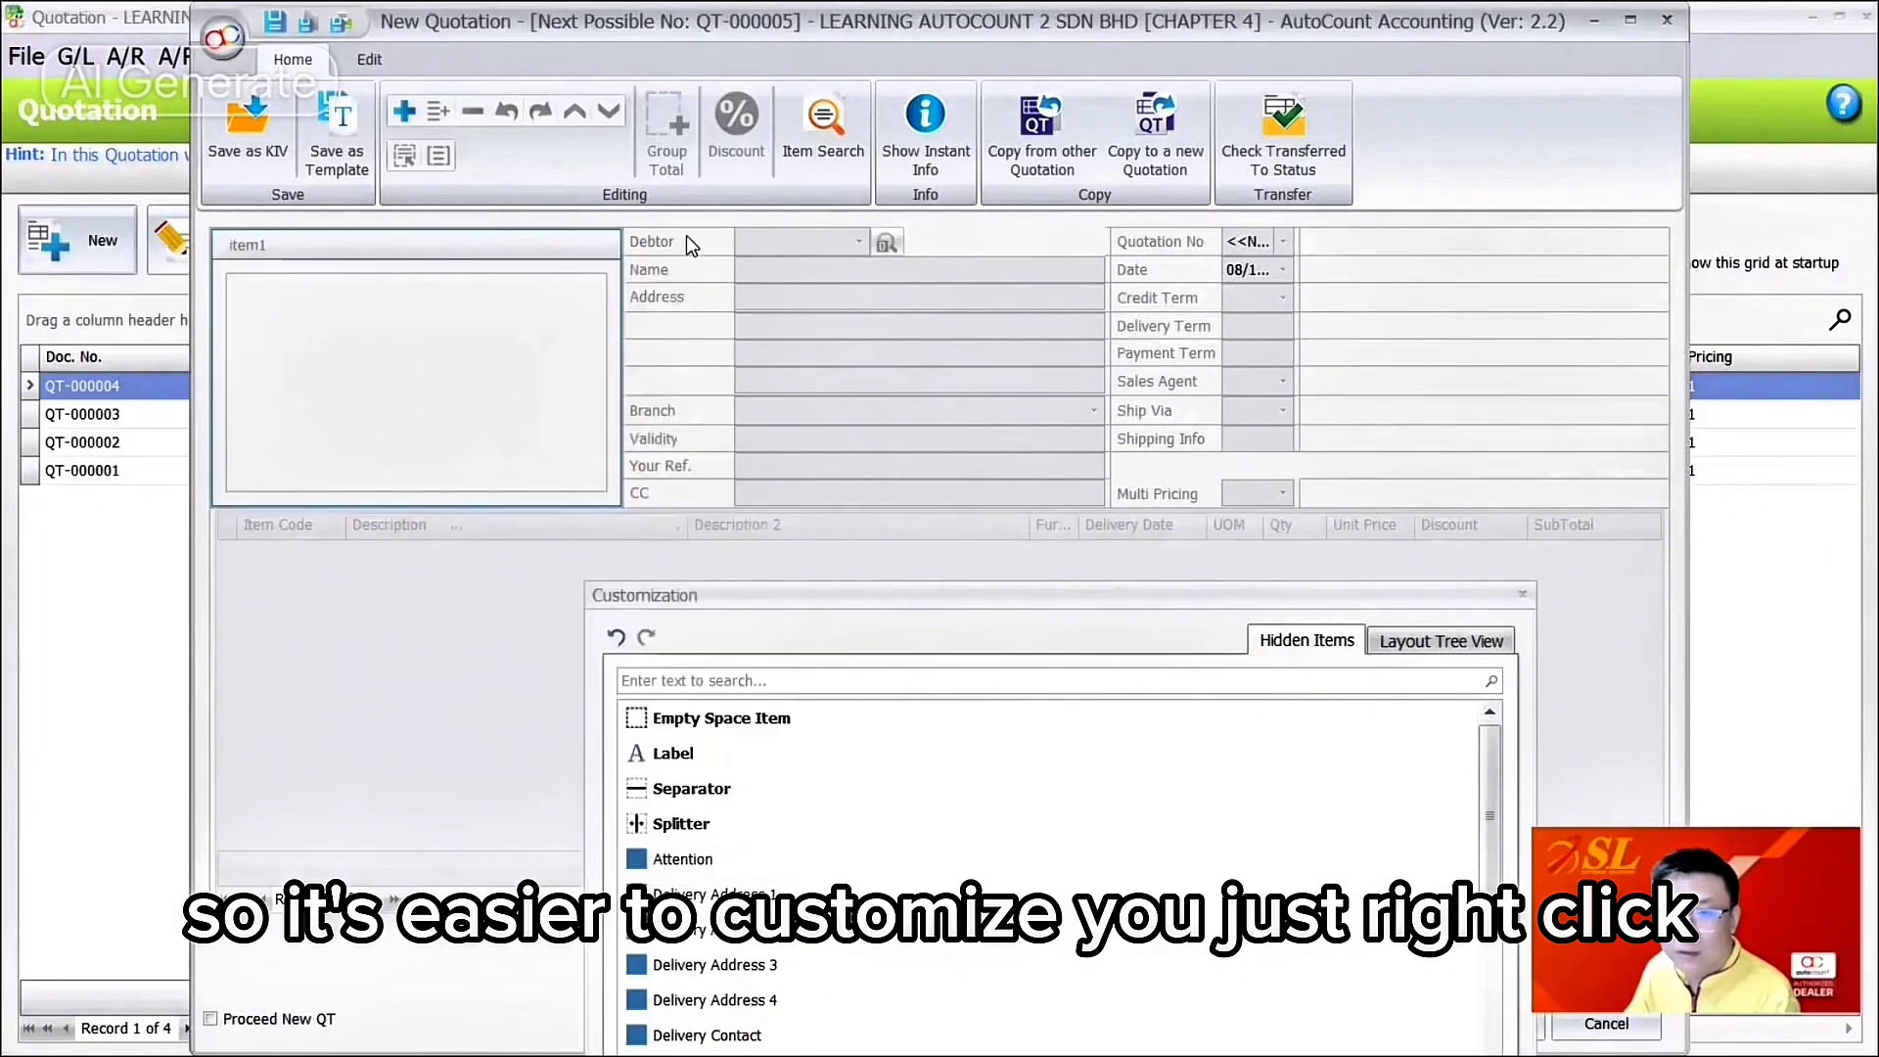
drag(685, 243, 548, 290)
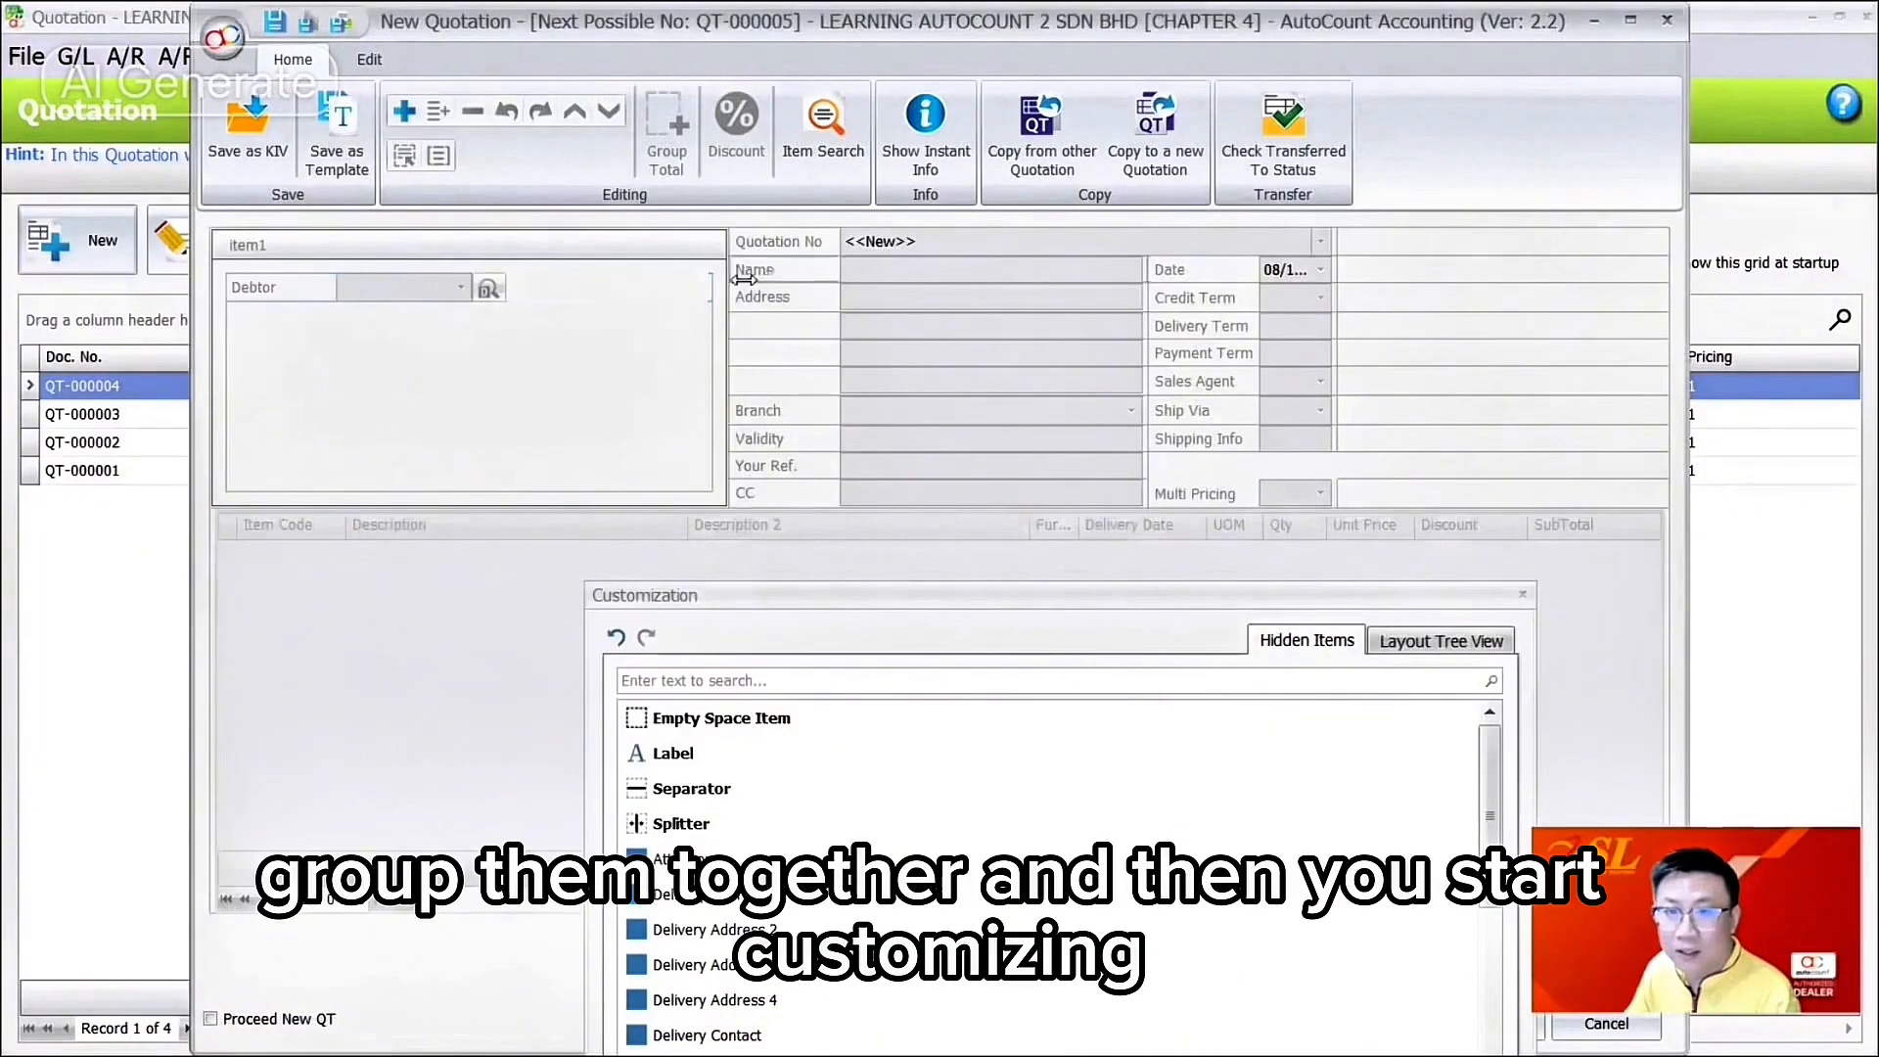
drag(743, 280, 518, 338)
drag(773, 320, 548, 369)
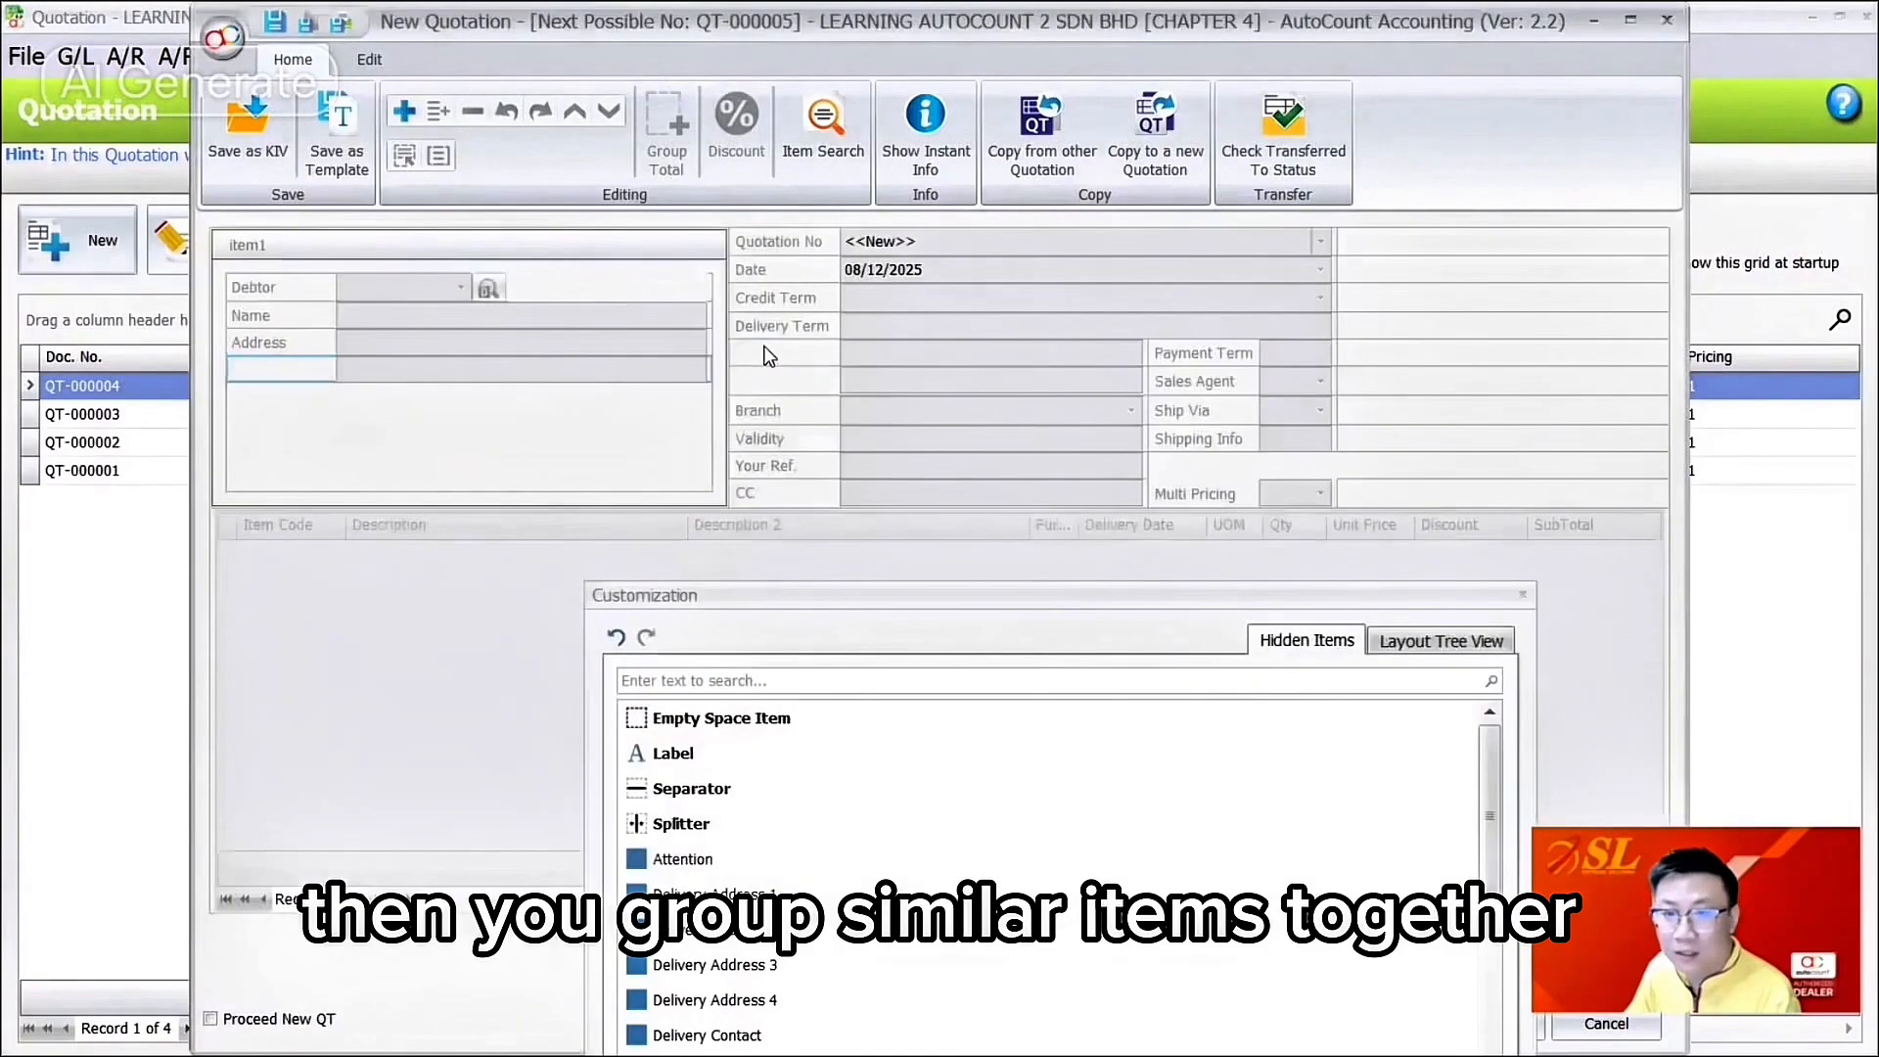
drag(768, 355, 504, 409)
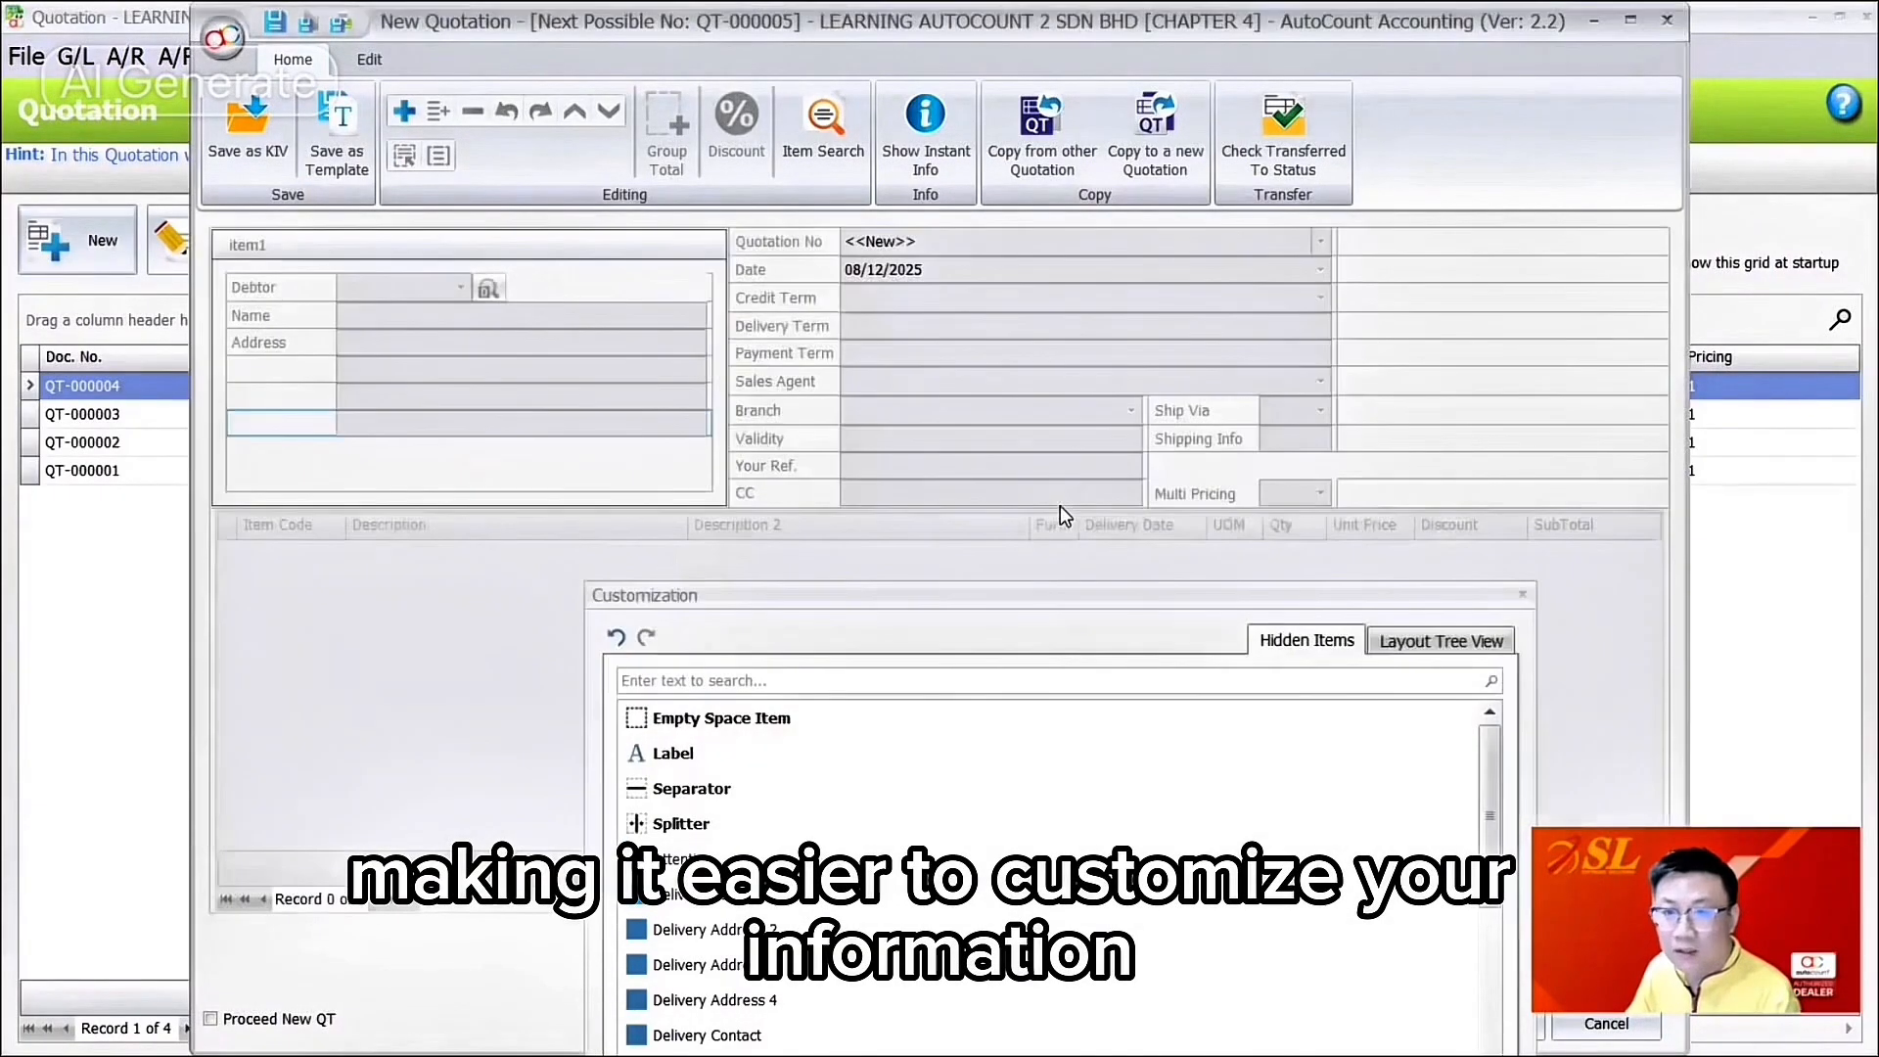
Step: Add two blank space items beside the group and adjust their widths, one left of Quotation No
drag(705, 718, 1219, 346)
drag(1219, 346, 1191, 346)
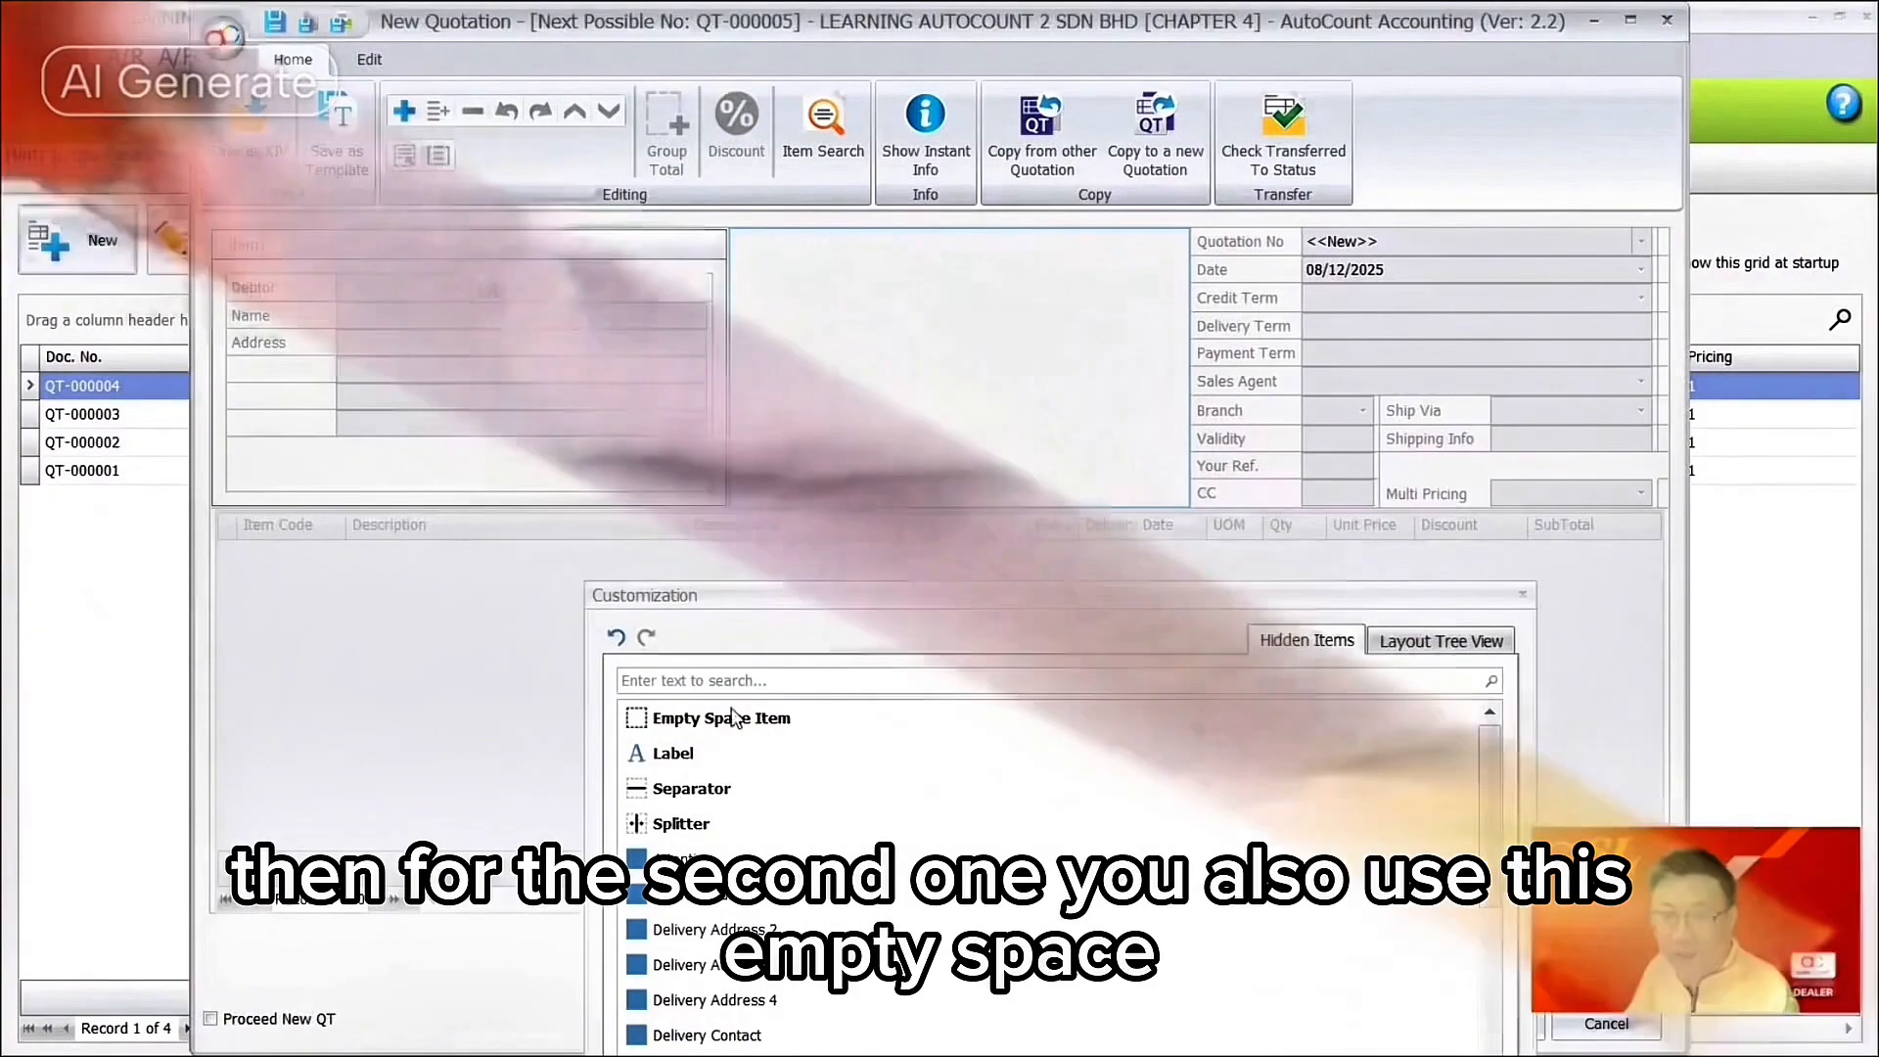
drag(962, 707, 1116, 390)
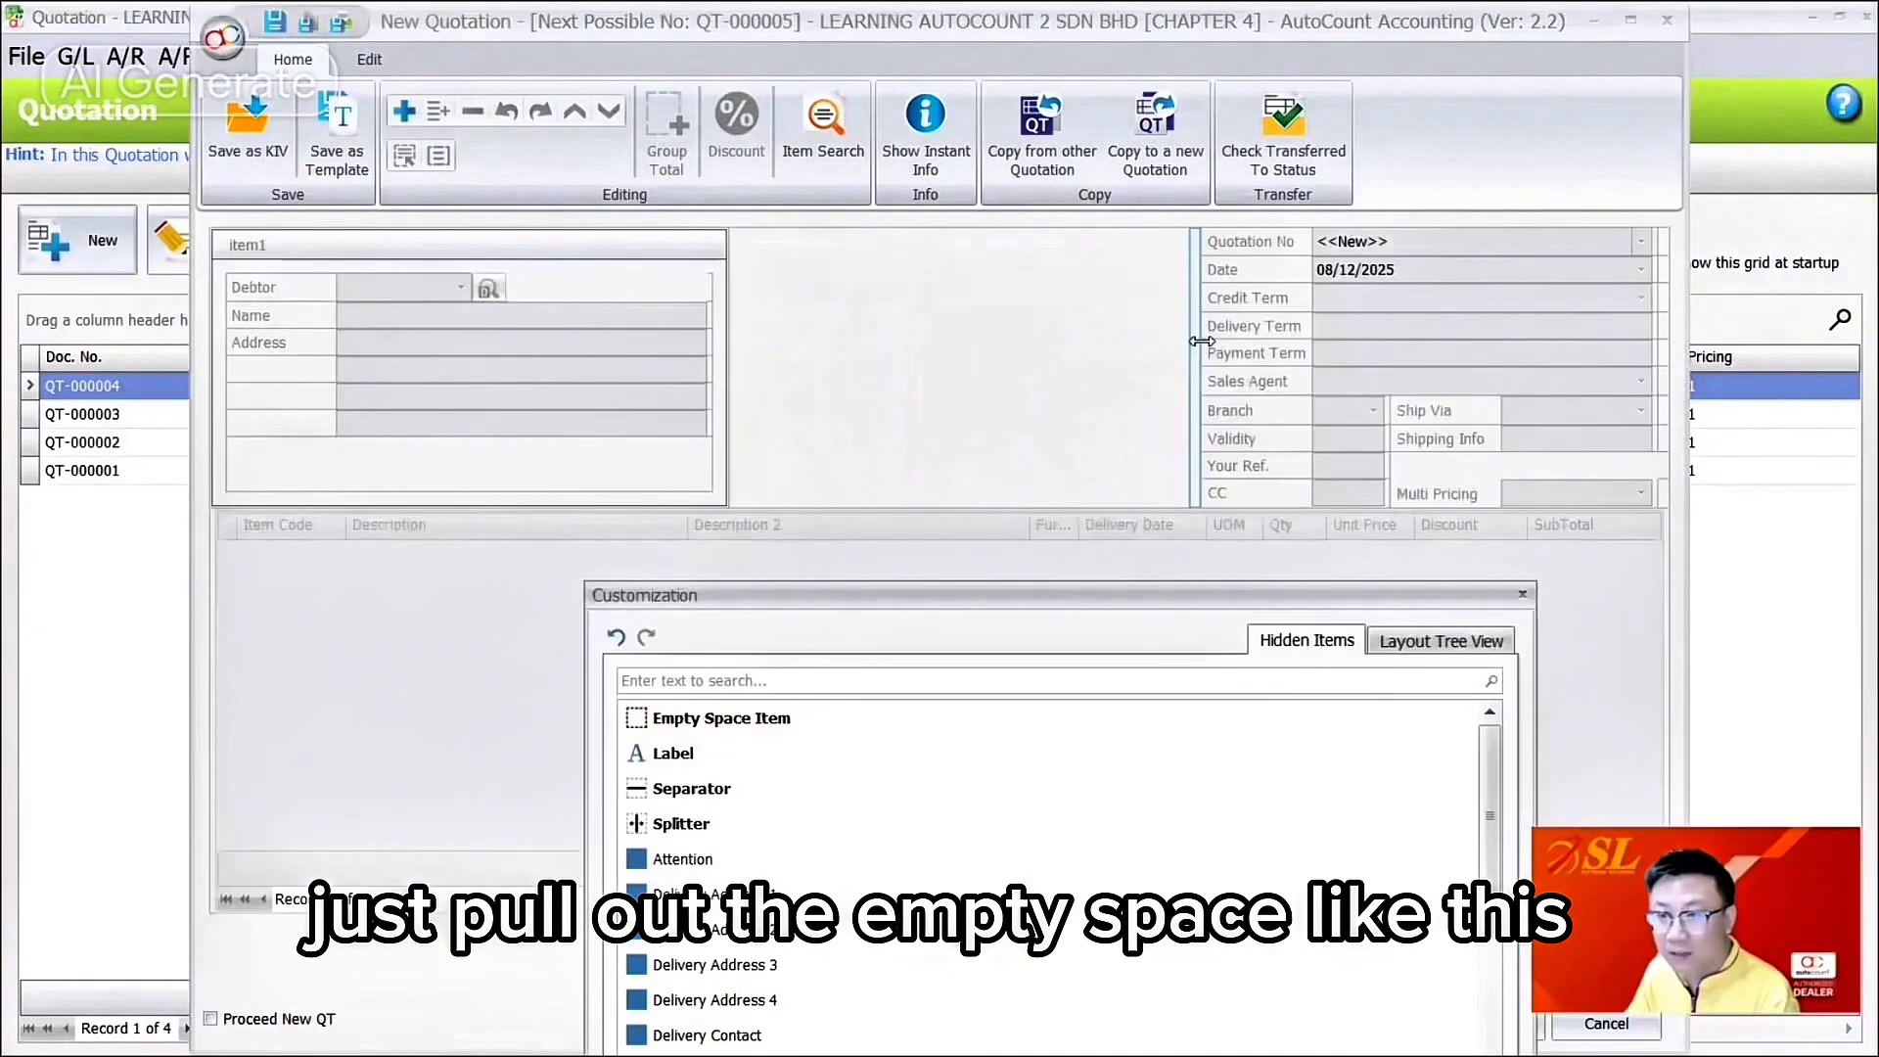
drag(1355, 343, 1363, 345)
Step: Create a group holding Quotation No, Date and Credit Term
right_click(1207, 317)
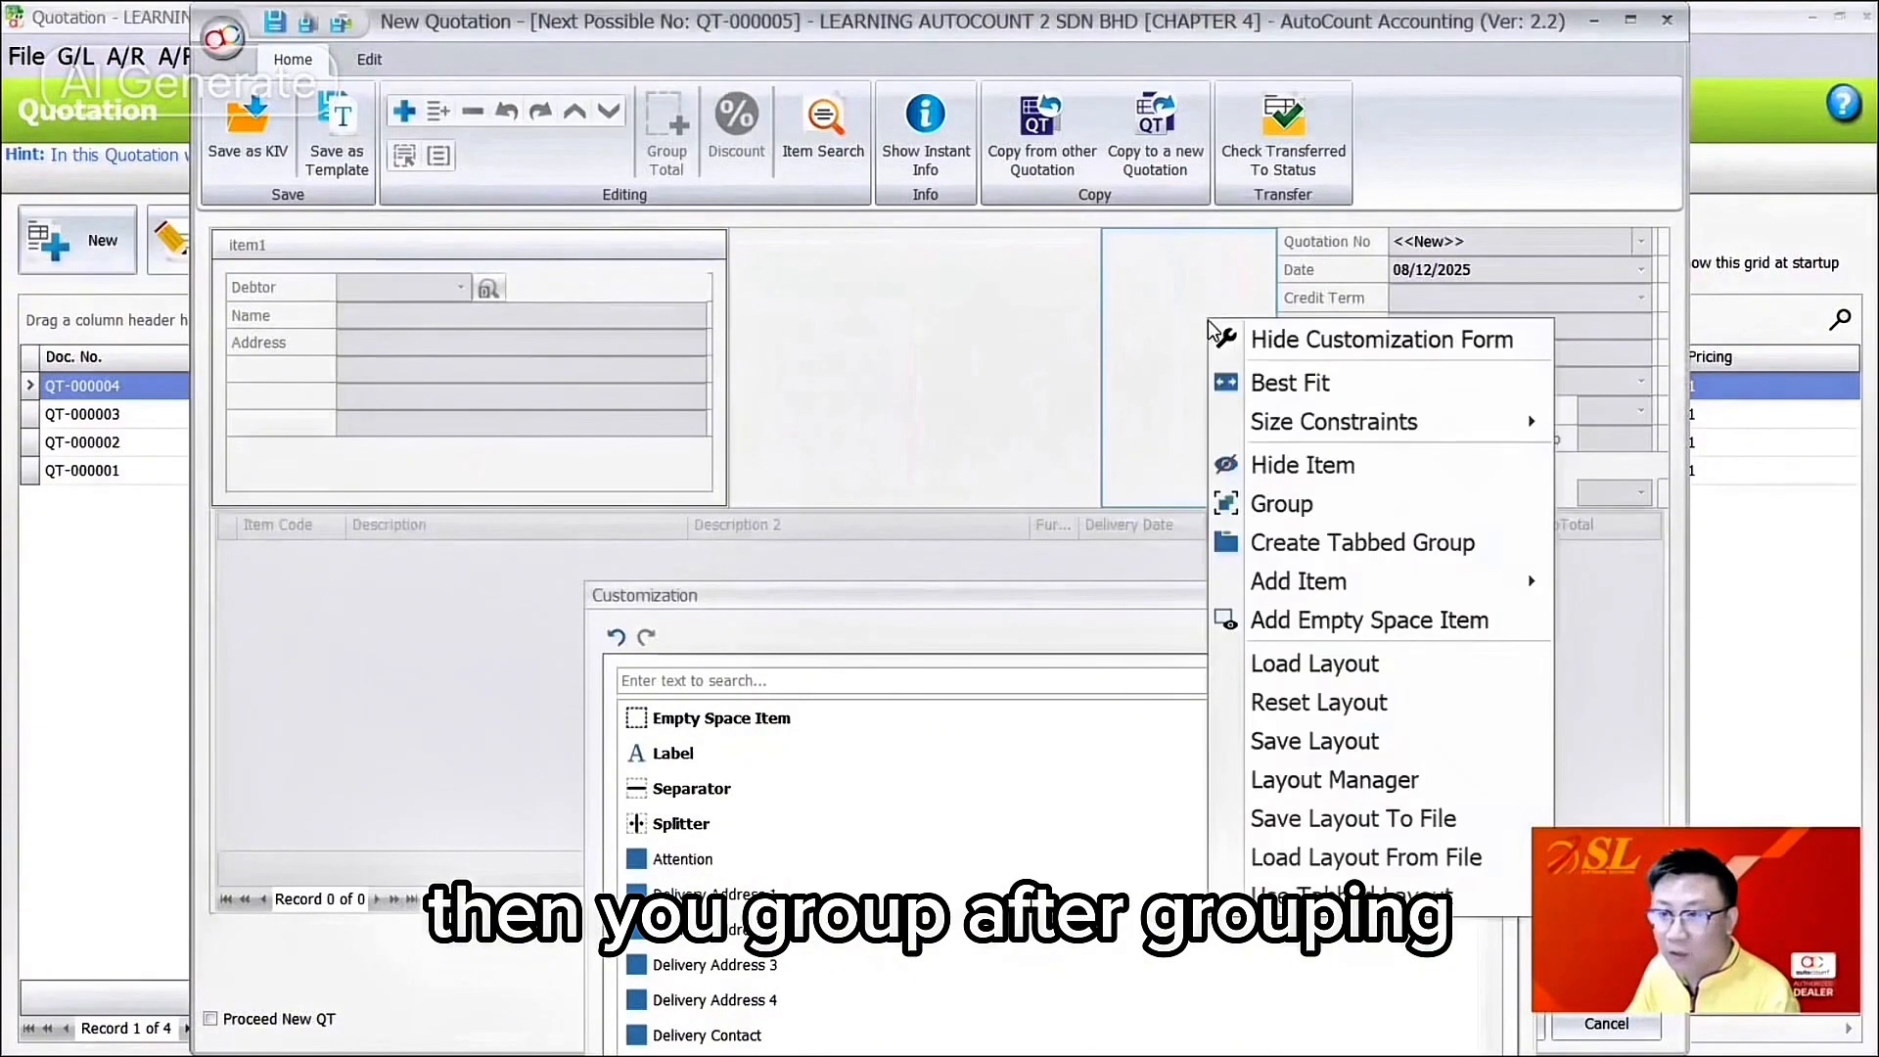
click(1277, 501)
drag(1302, 245, 1244, 300)
drag(1308, 271, 1221, 324)
drag(1342, 299, 854, 290)
Step: Create a second group with Delivery Term, Payment Term and CC
right_click(983, 297)
click(1067, 473)
drag(1335, 354, 976, 325)
drag(1298, 494, 931, 349)
drag(1316, 466, 974, 369)
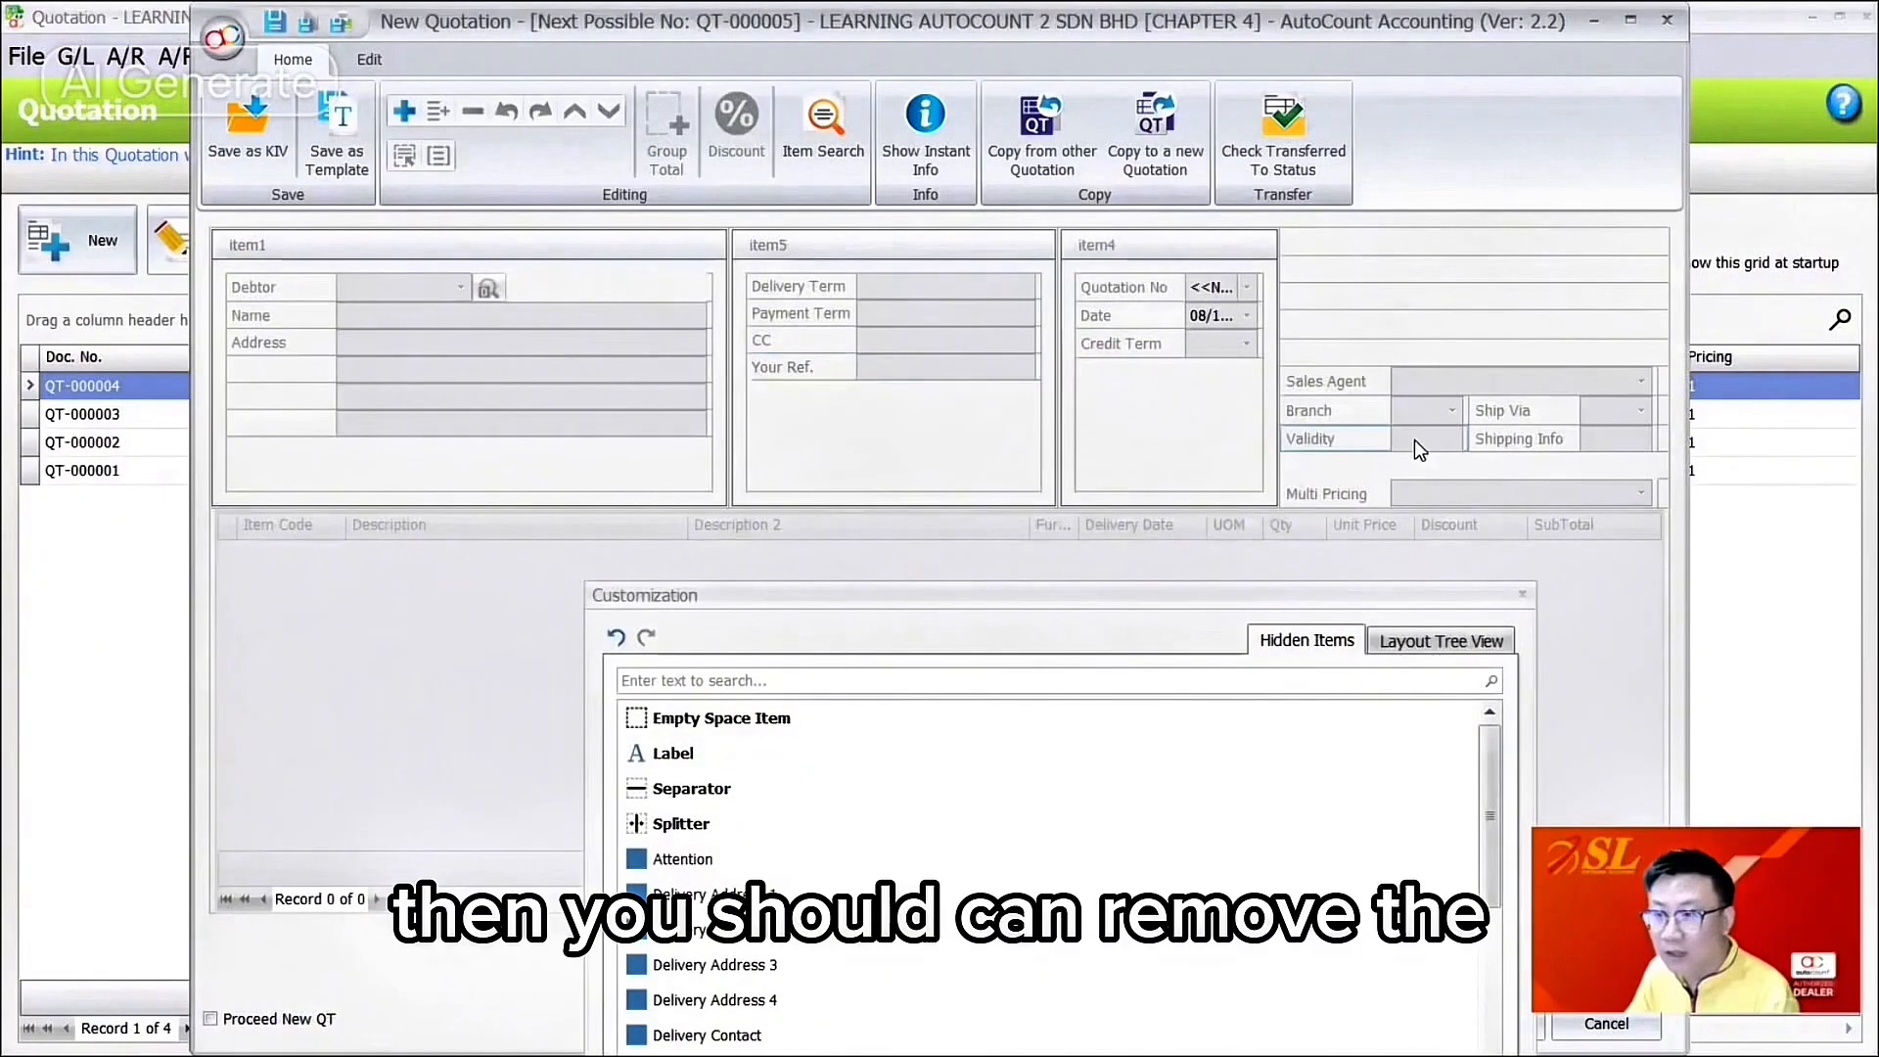
Step: Add Shipping Info and Sales Agent to the document group, Validity to the payment group, and hide Multi Pricing
drag(1520, 450, 1179, 368)
drag(1327, 493, 1120, 783)
drag(1309, 436, 1171, 400)
drag(907, 378, 908, 328)
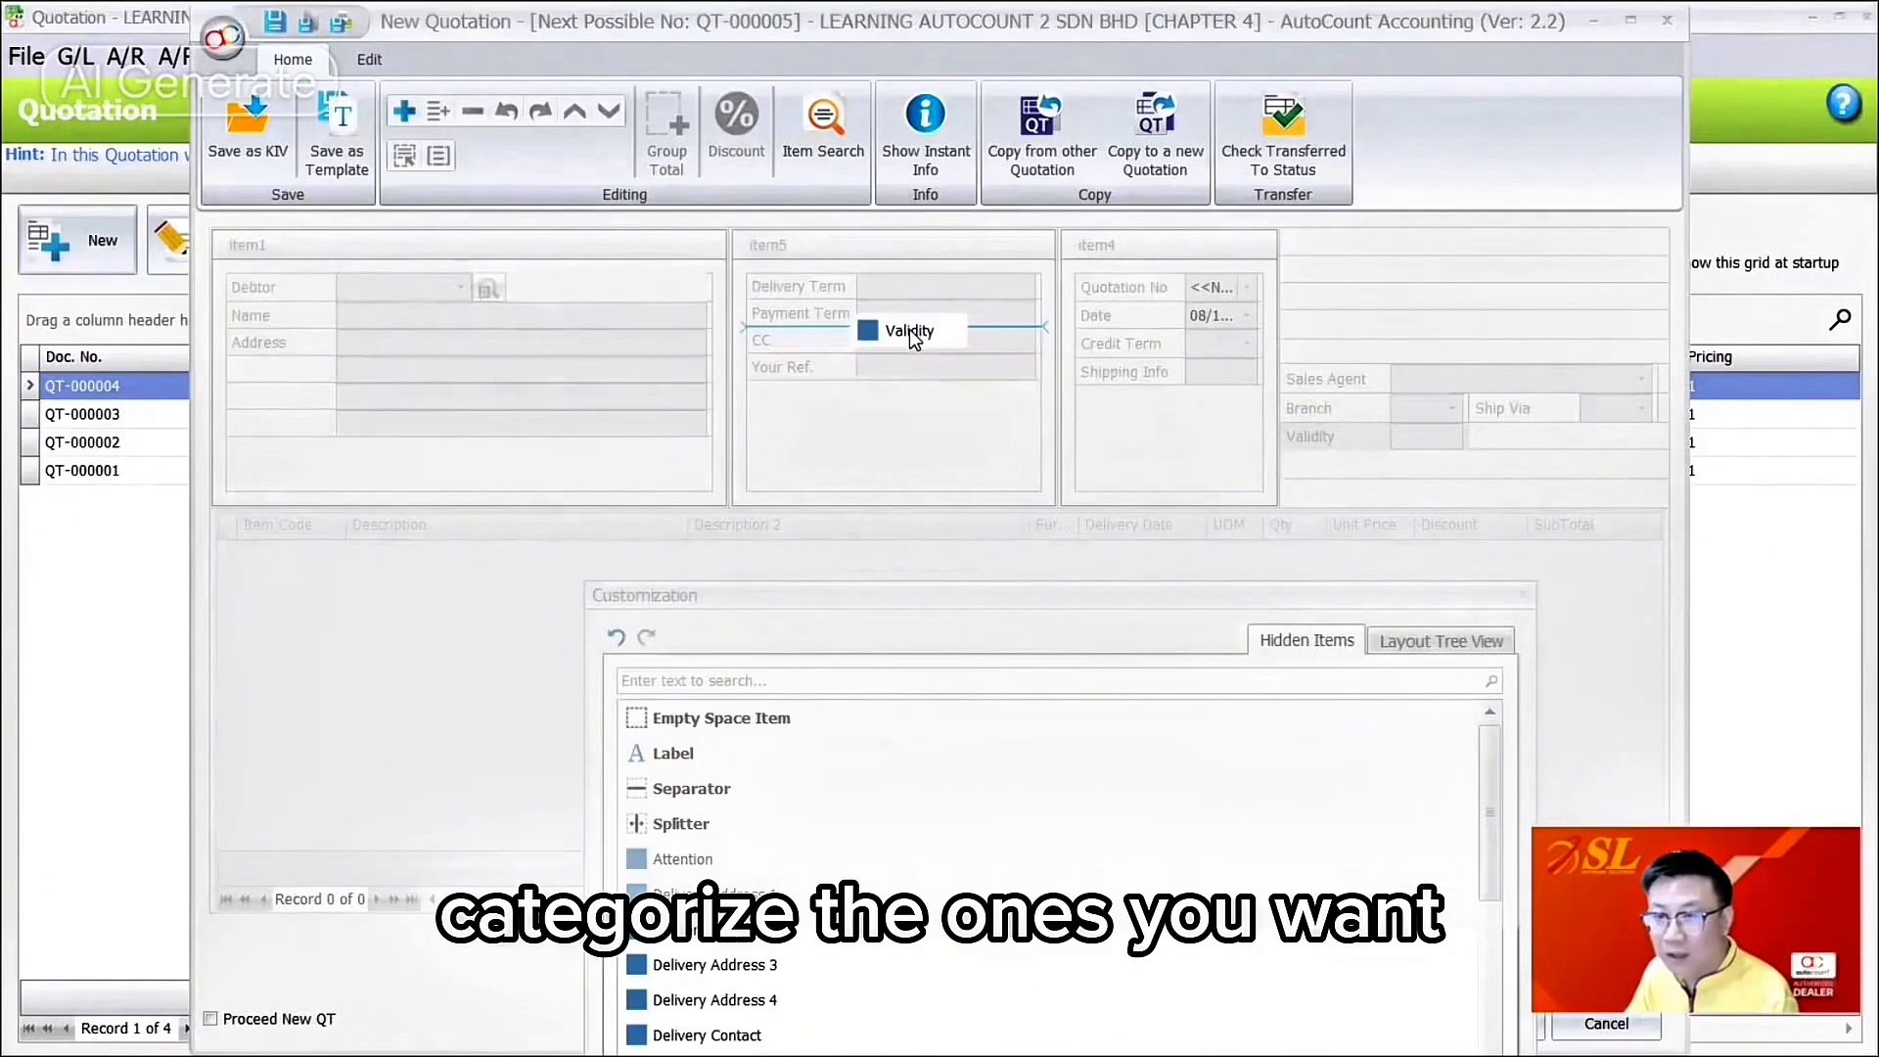
drag(1311, 379, 1141, 371)
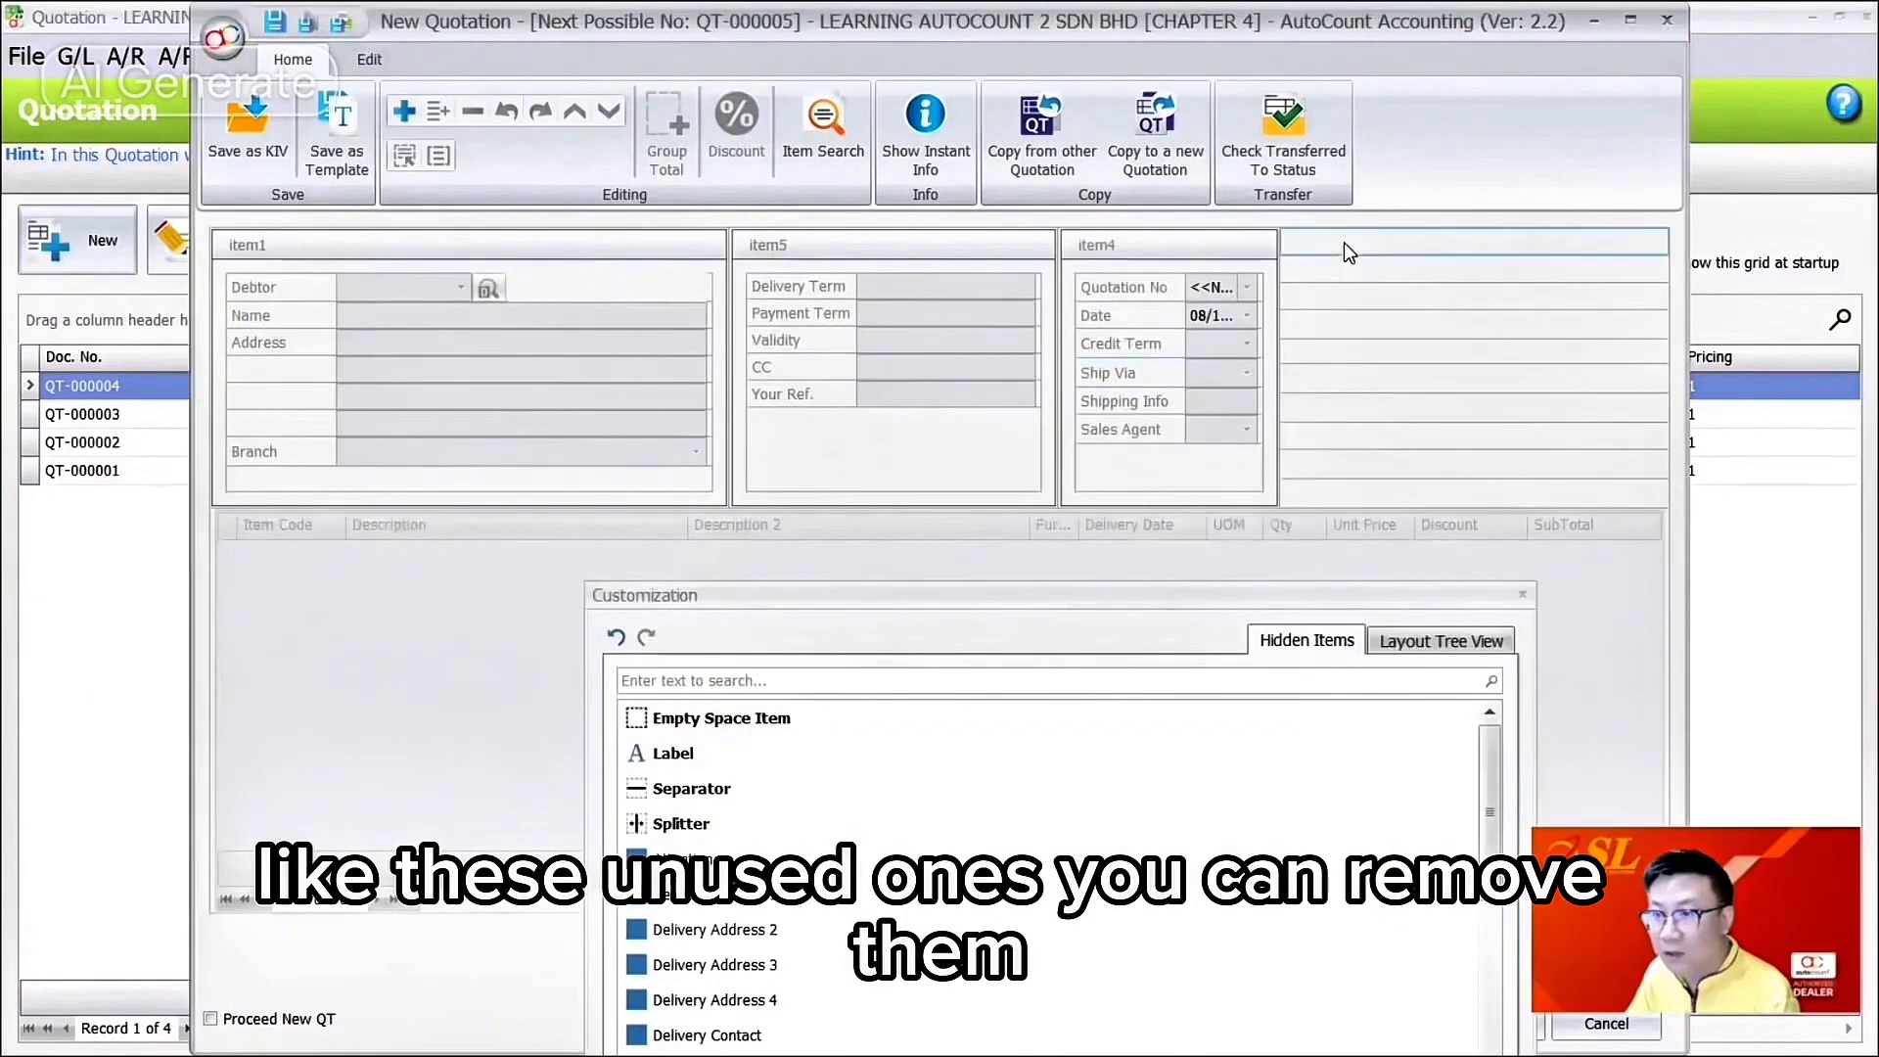
Step: Hide the leftover item beside the groups, then undo to bring back Sales Agent
right_click(1421, 256)
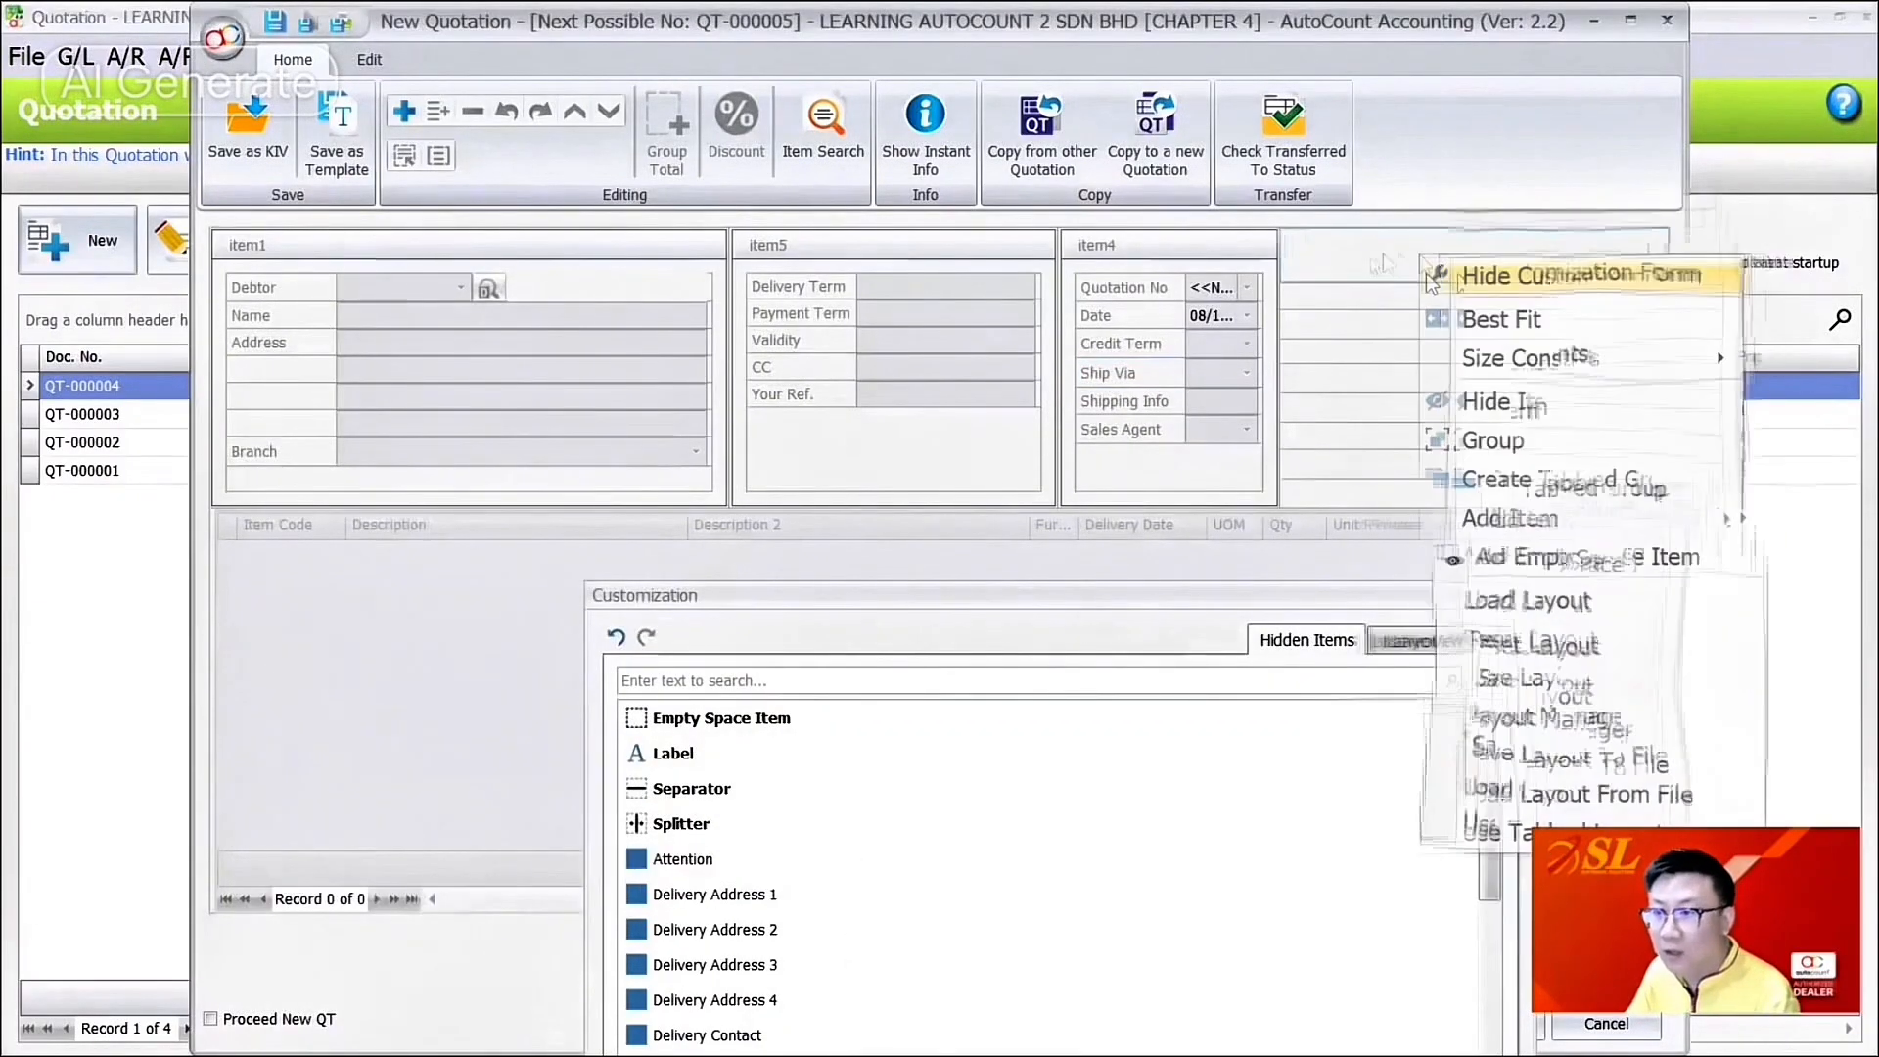
click(1521, 403)
drag(1155, 428, 1165, 720)
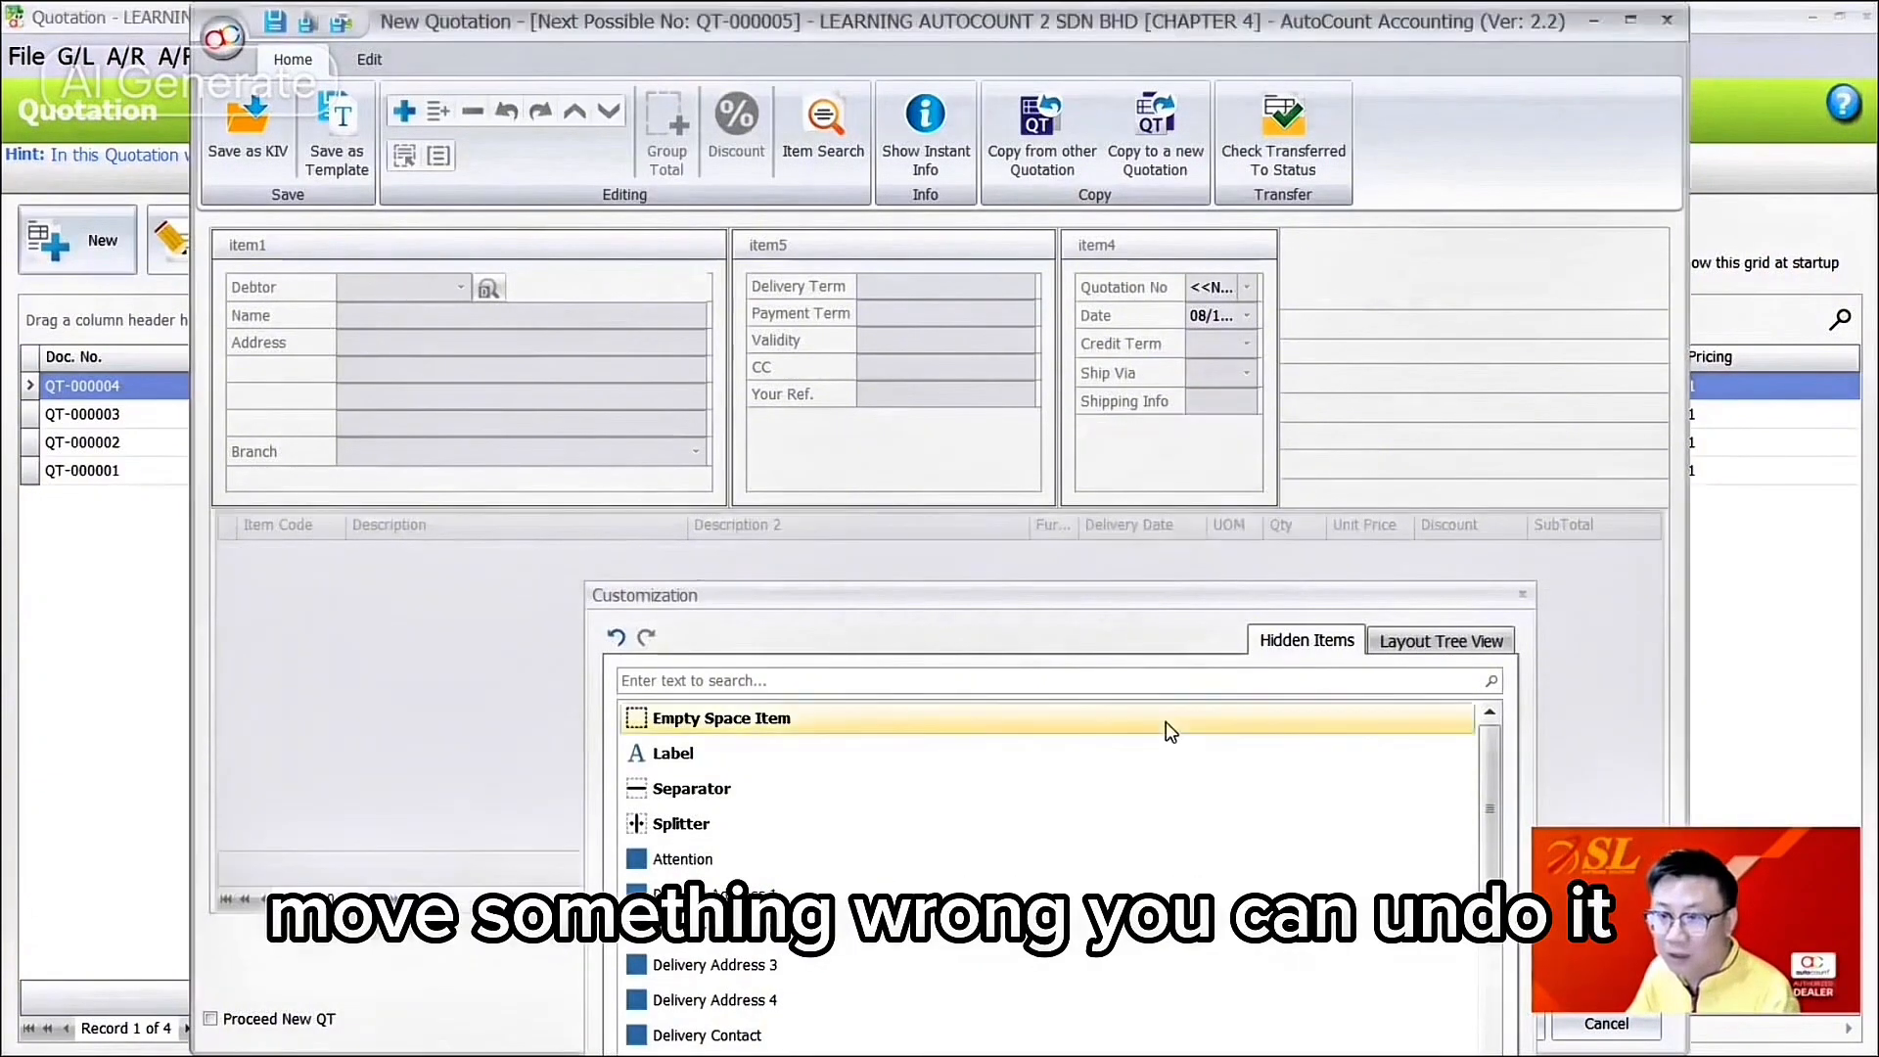
click(614, 638)
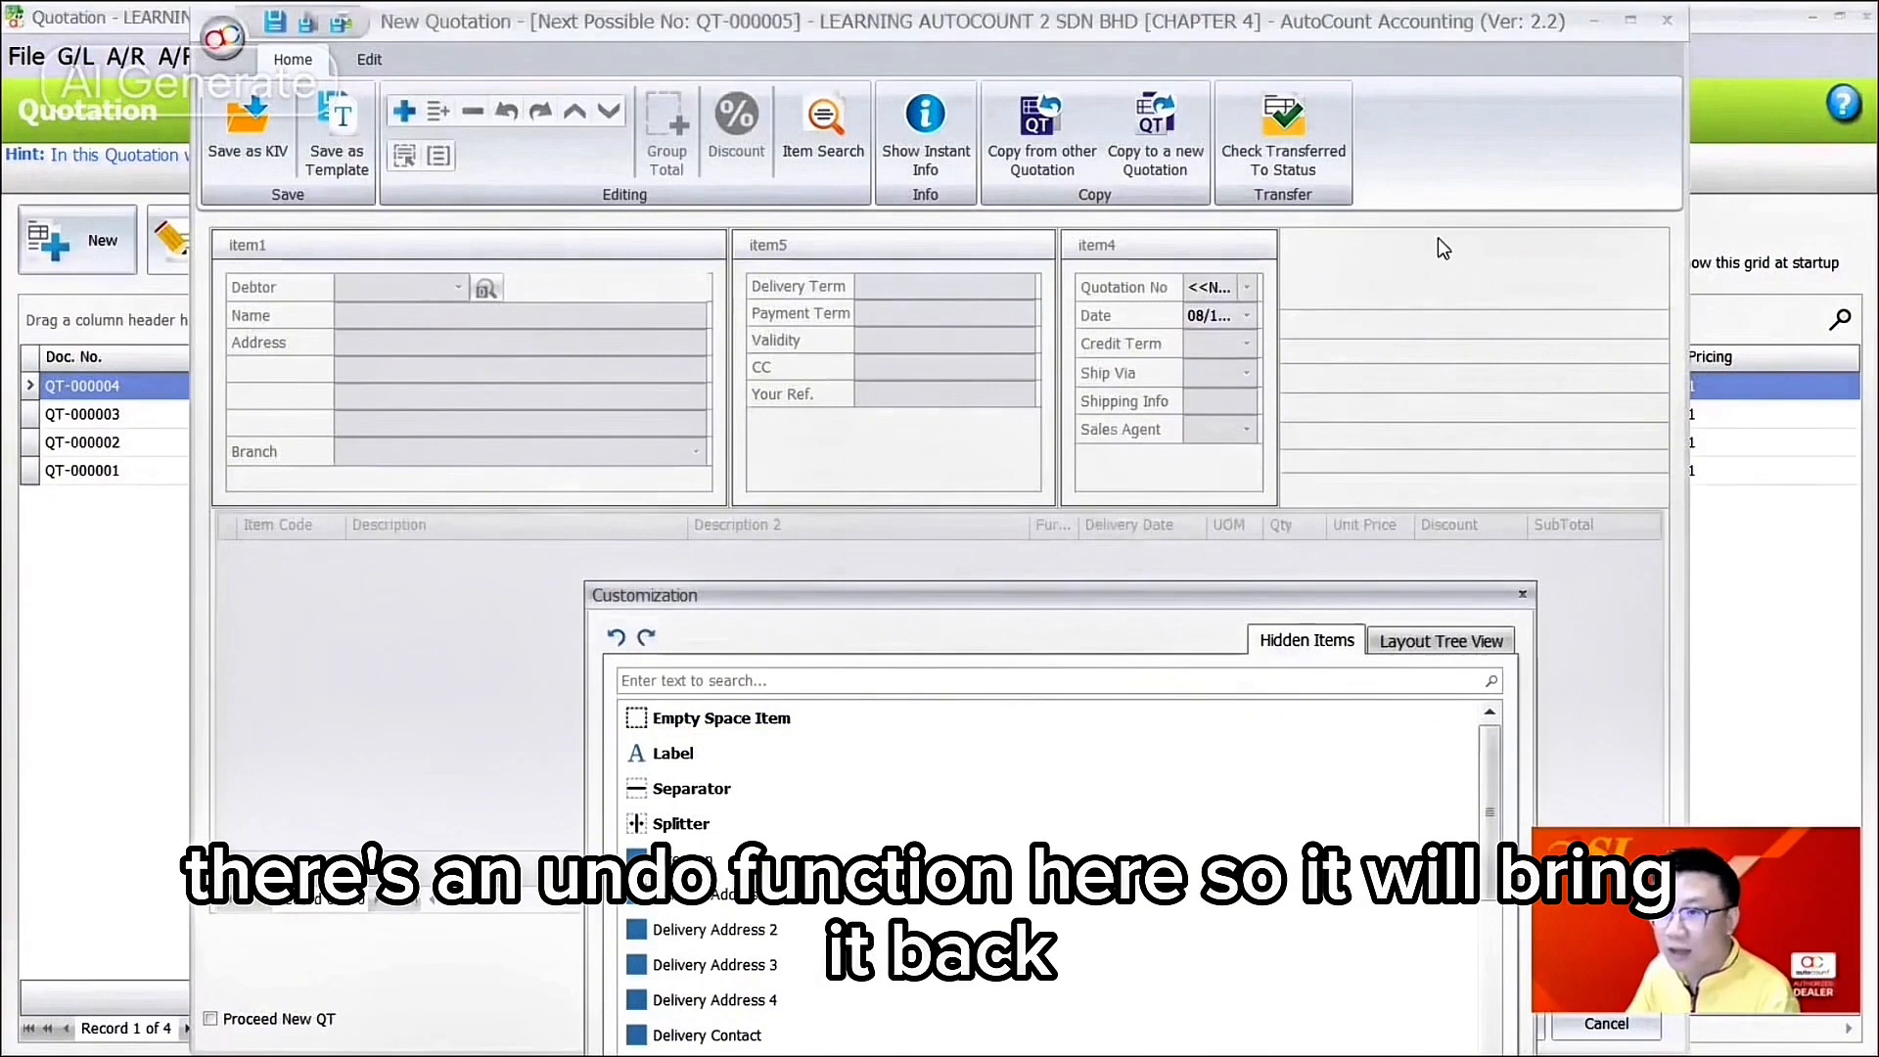
Step: Move the unused empty spaces into Hidden Items and resize the payment and document groups
drag(1437, 240, 1257, 748)
drag(1433, 344, 1263, 744)
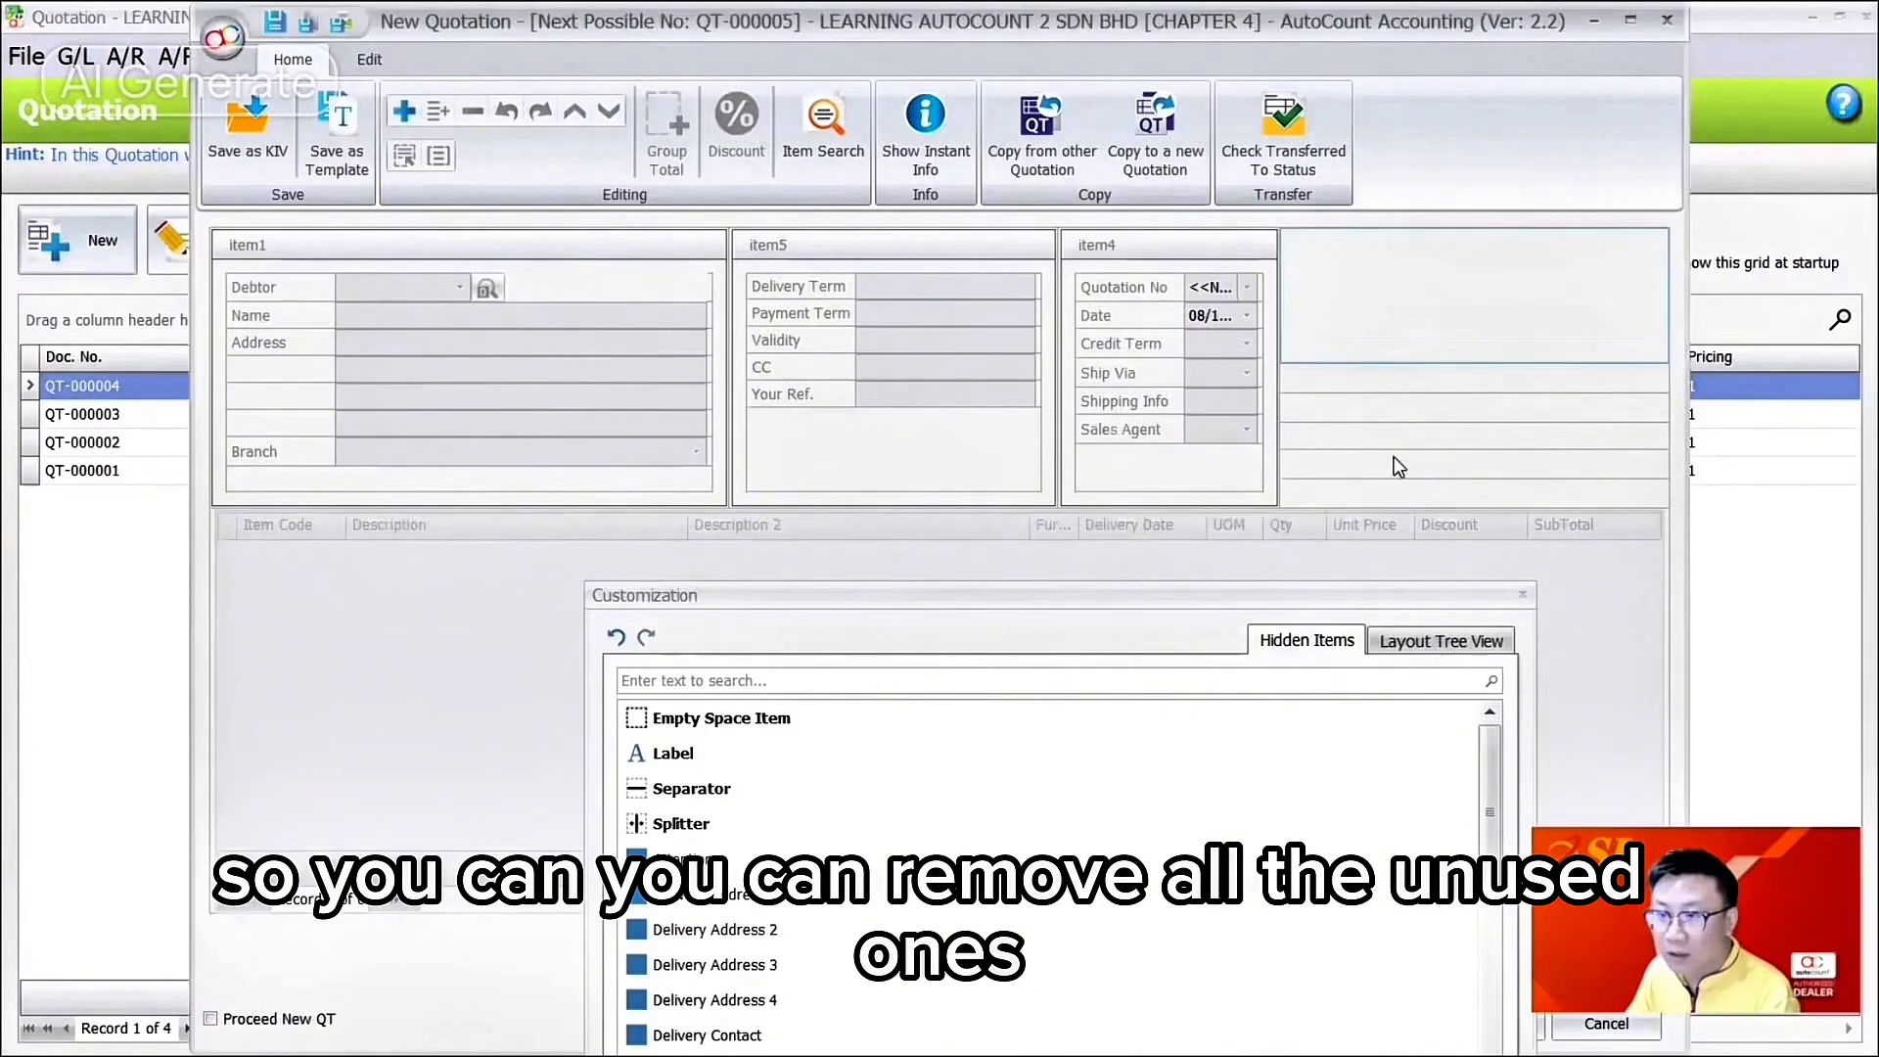
drag(1390, 321, 1255, 693)
drag(1411, 406, 1213, 798)
drag(1400, 461, 1252, 774)
drag(1402, 386, 1268, 741)
drag(1406, 406, 1200, 805)
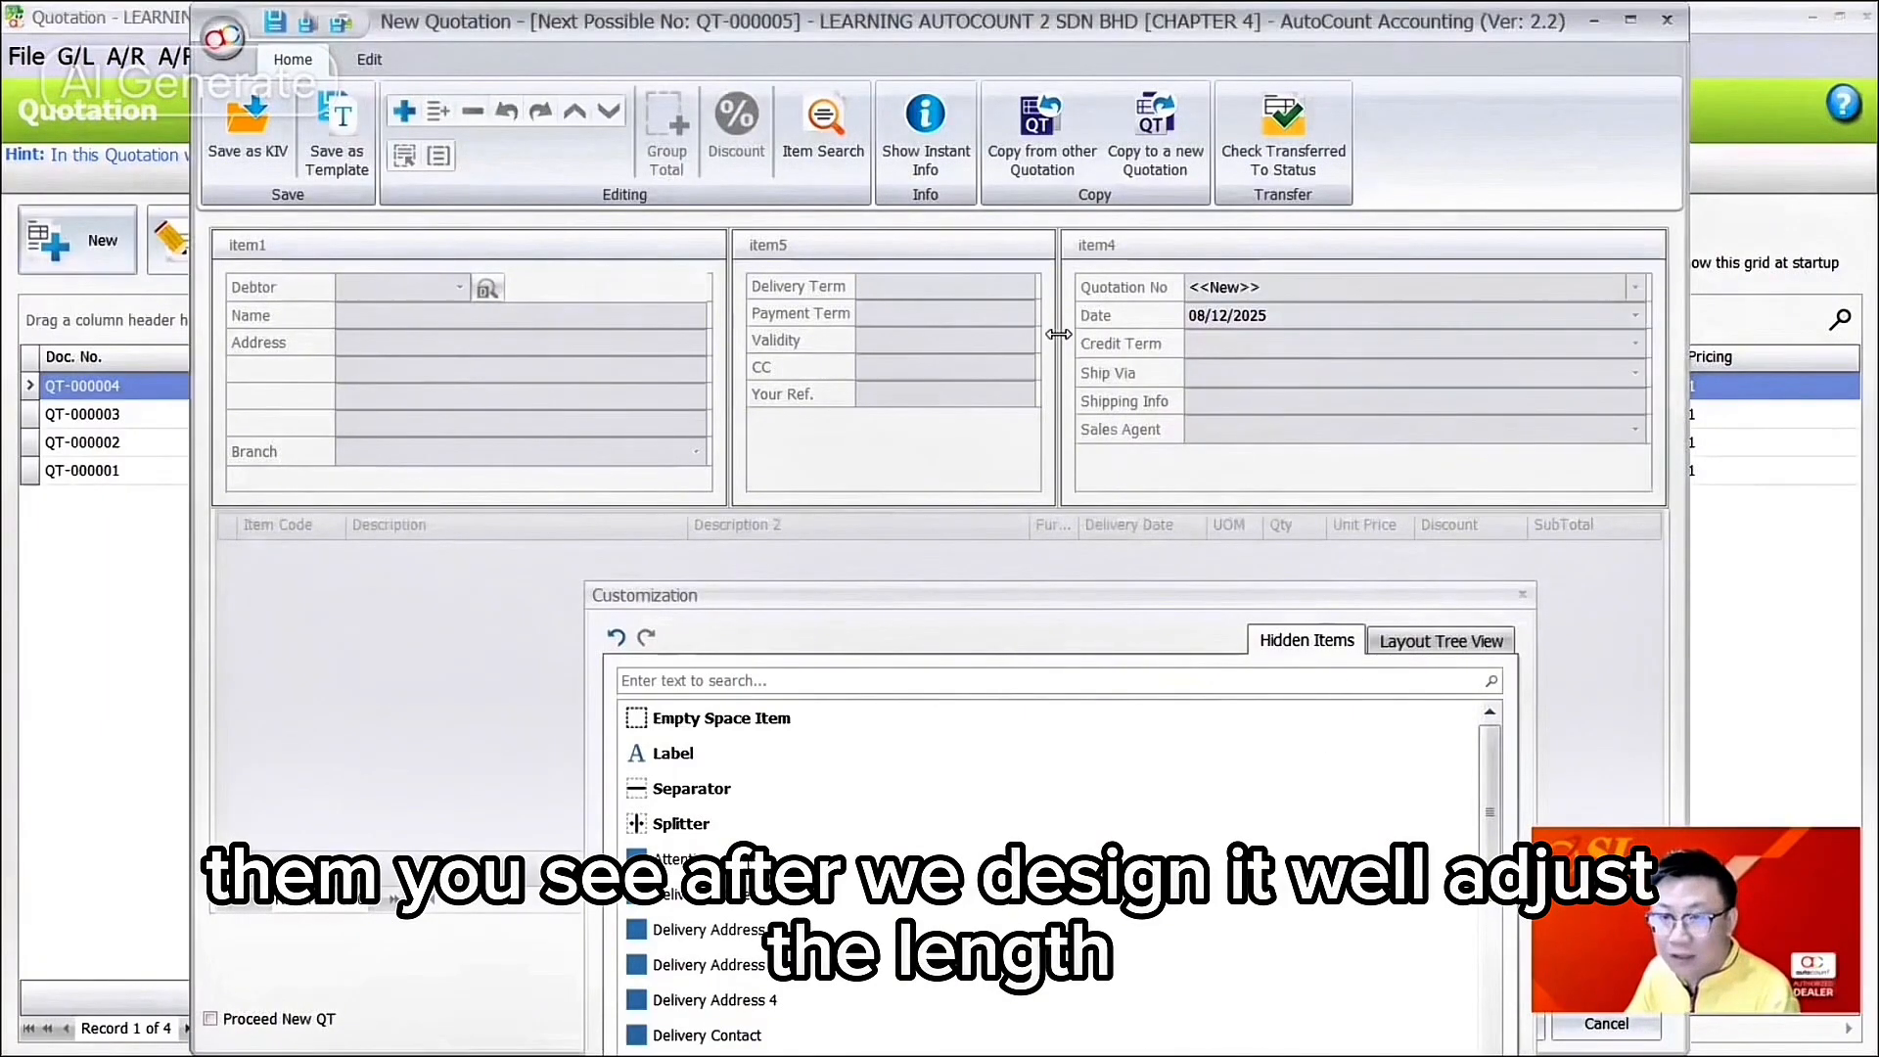
drag(1058, 334, 1177, 334)
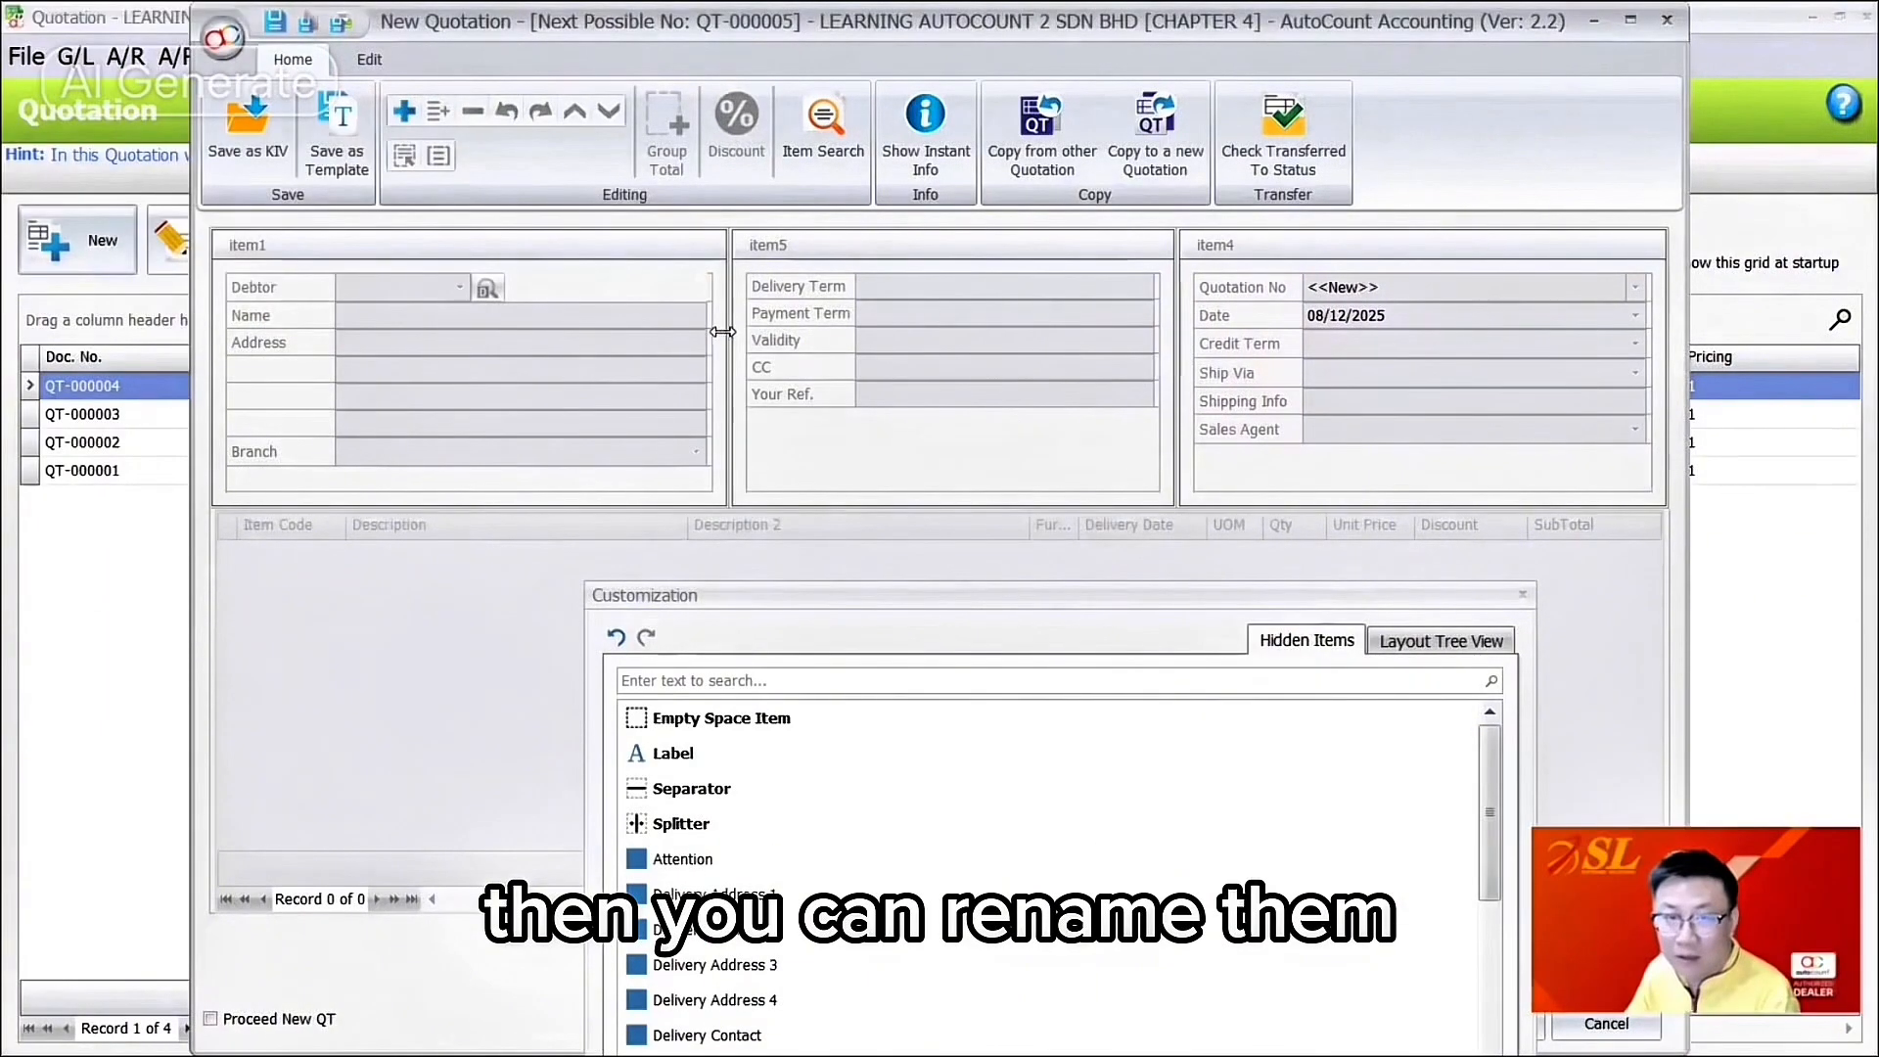
Step: Retitle the left, middle and right header groups as Debtor Info, Payment Term and Document Info
right_click(273, 255)
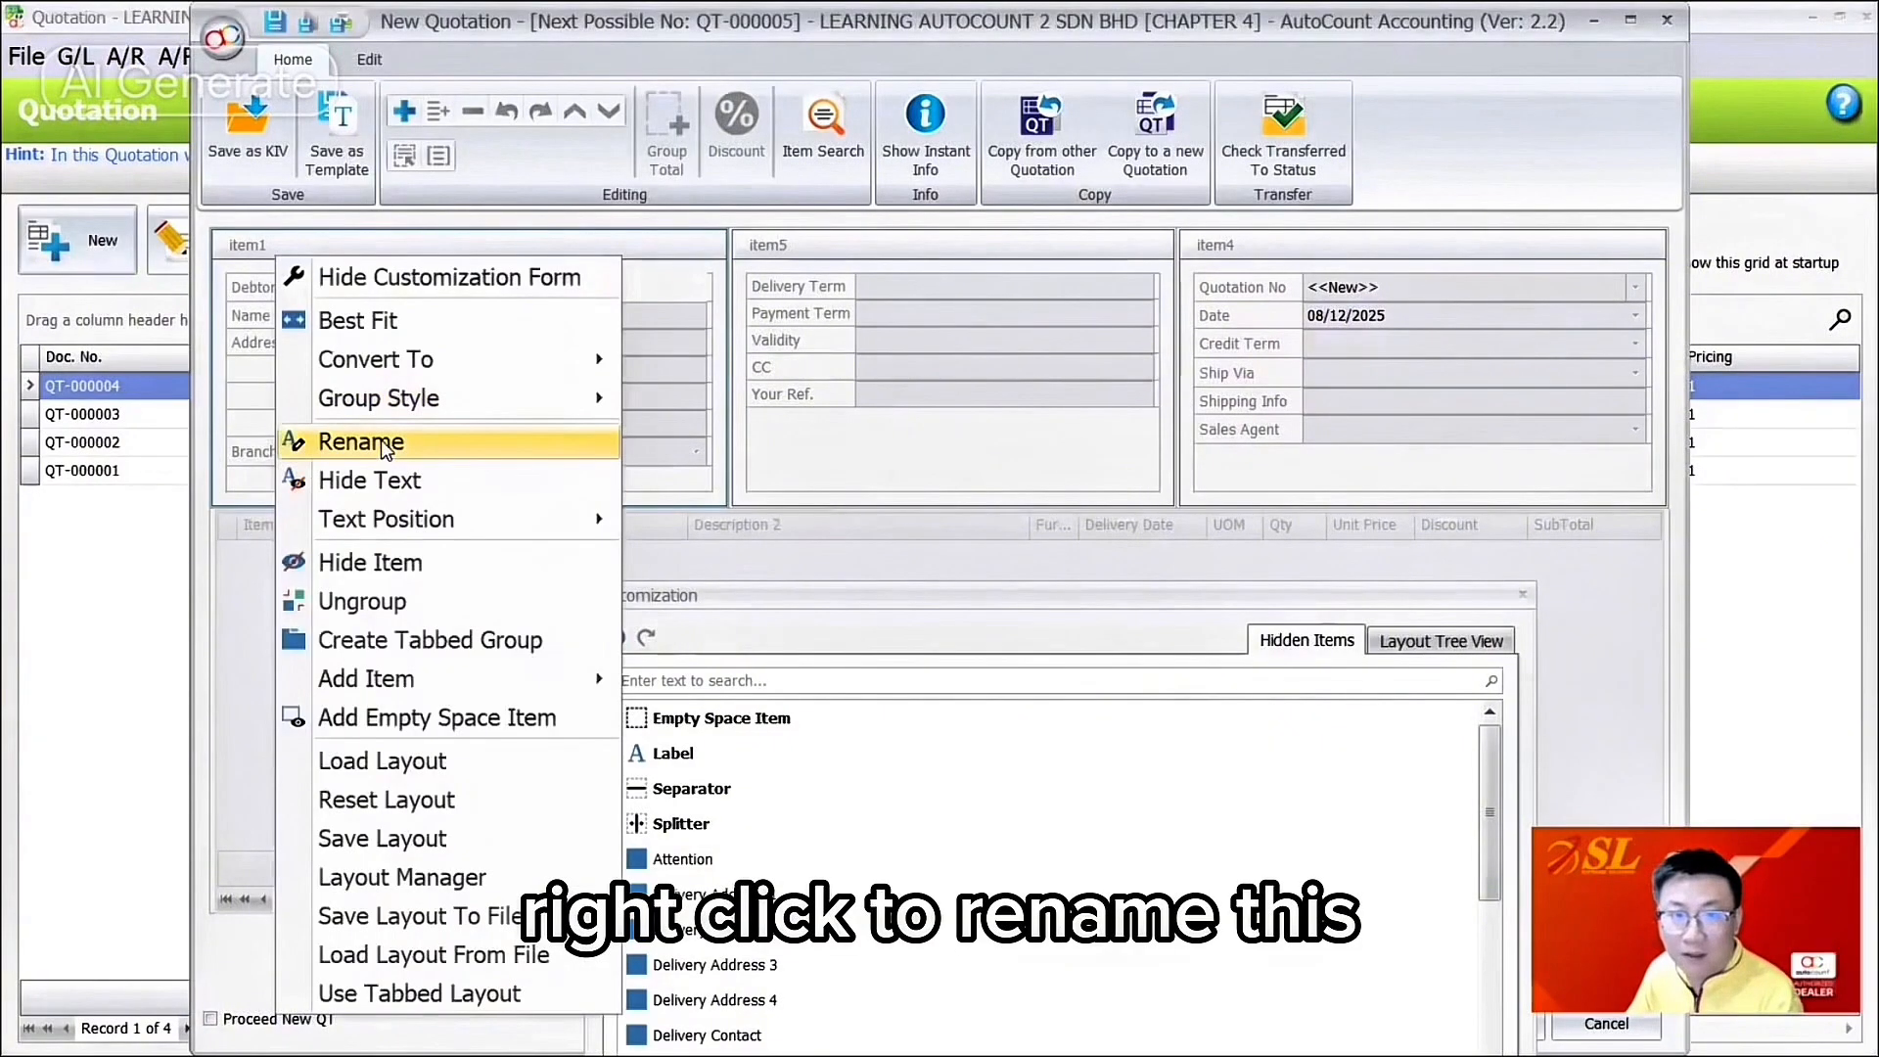
click(380, 438)
text(Debtor)
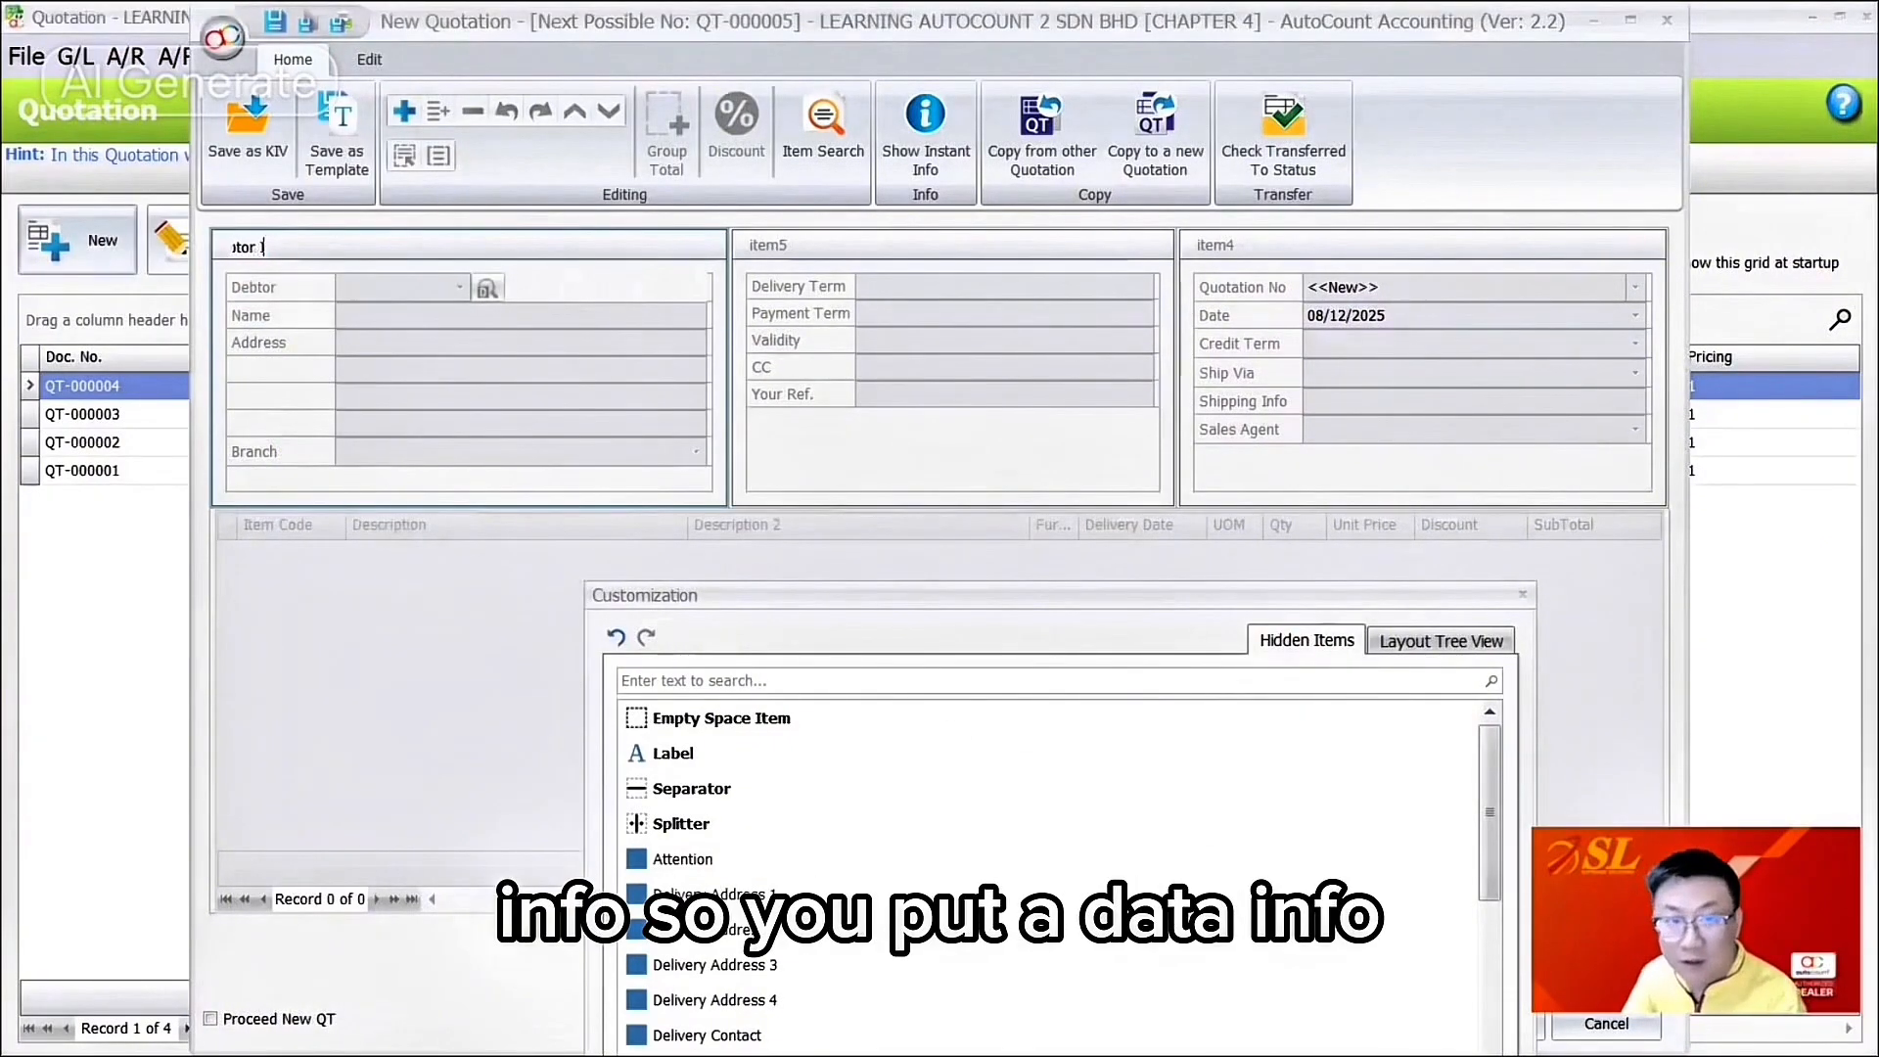
text( Info)
key(Return)
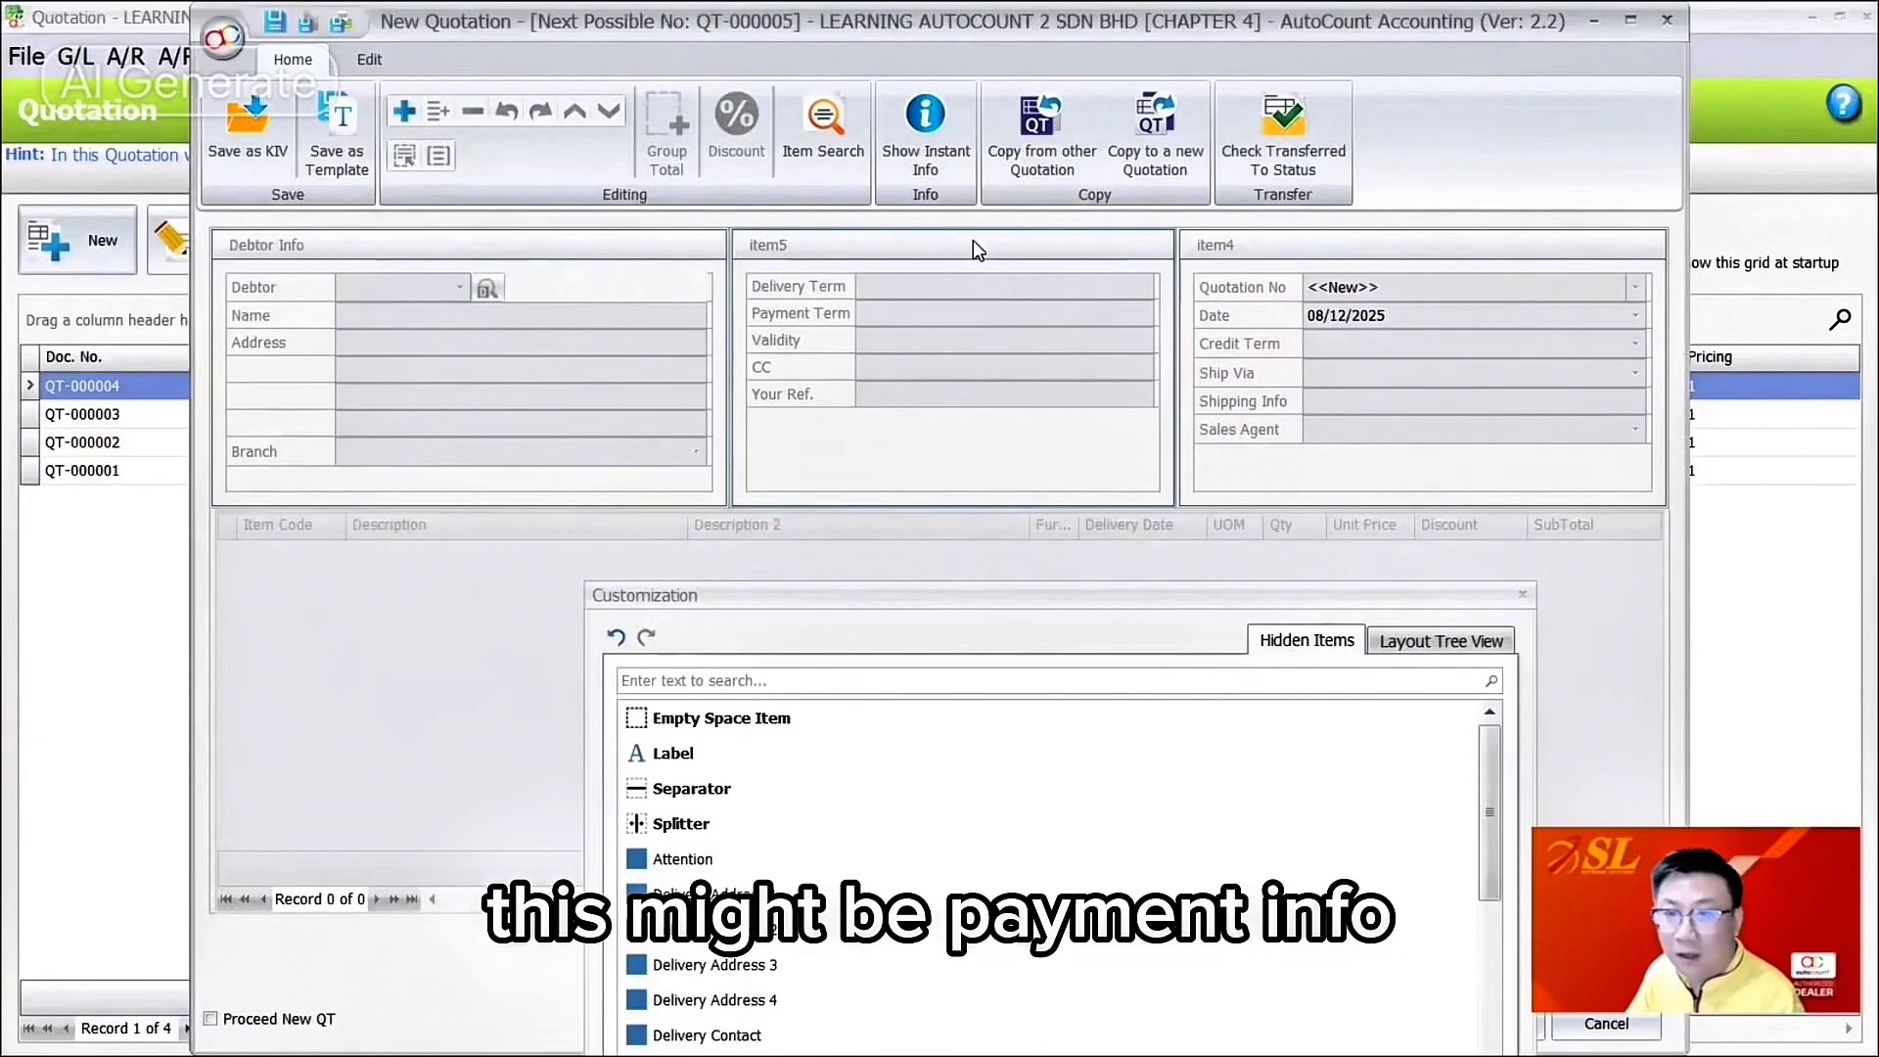
right_click(973, 239)
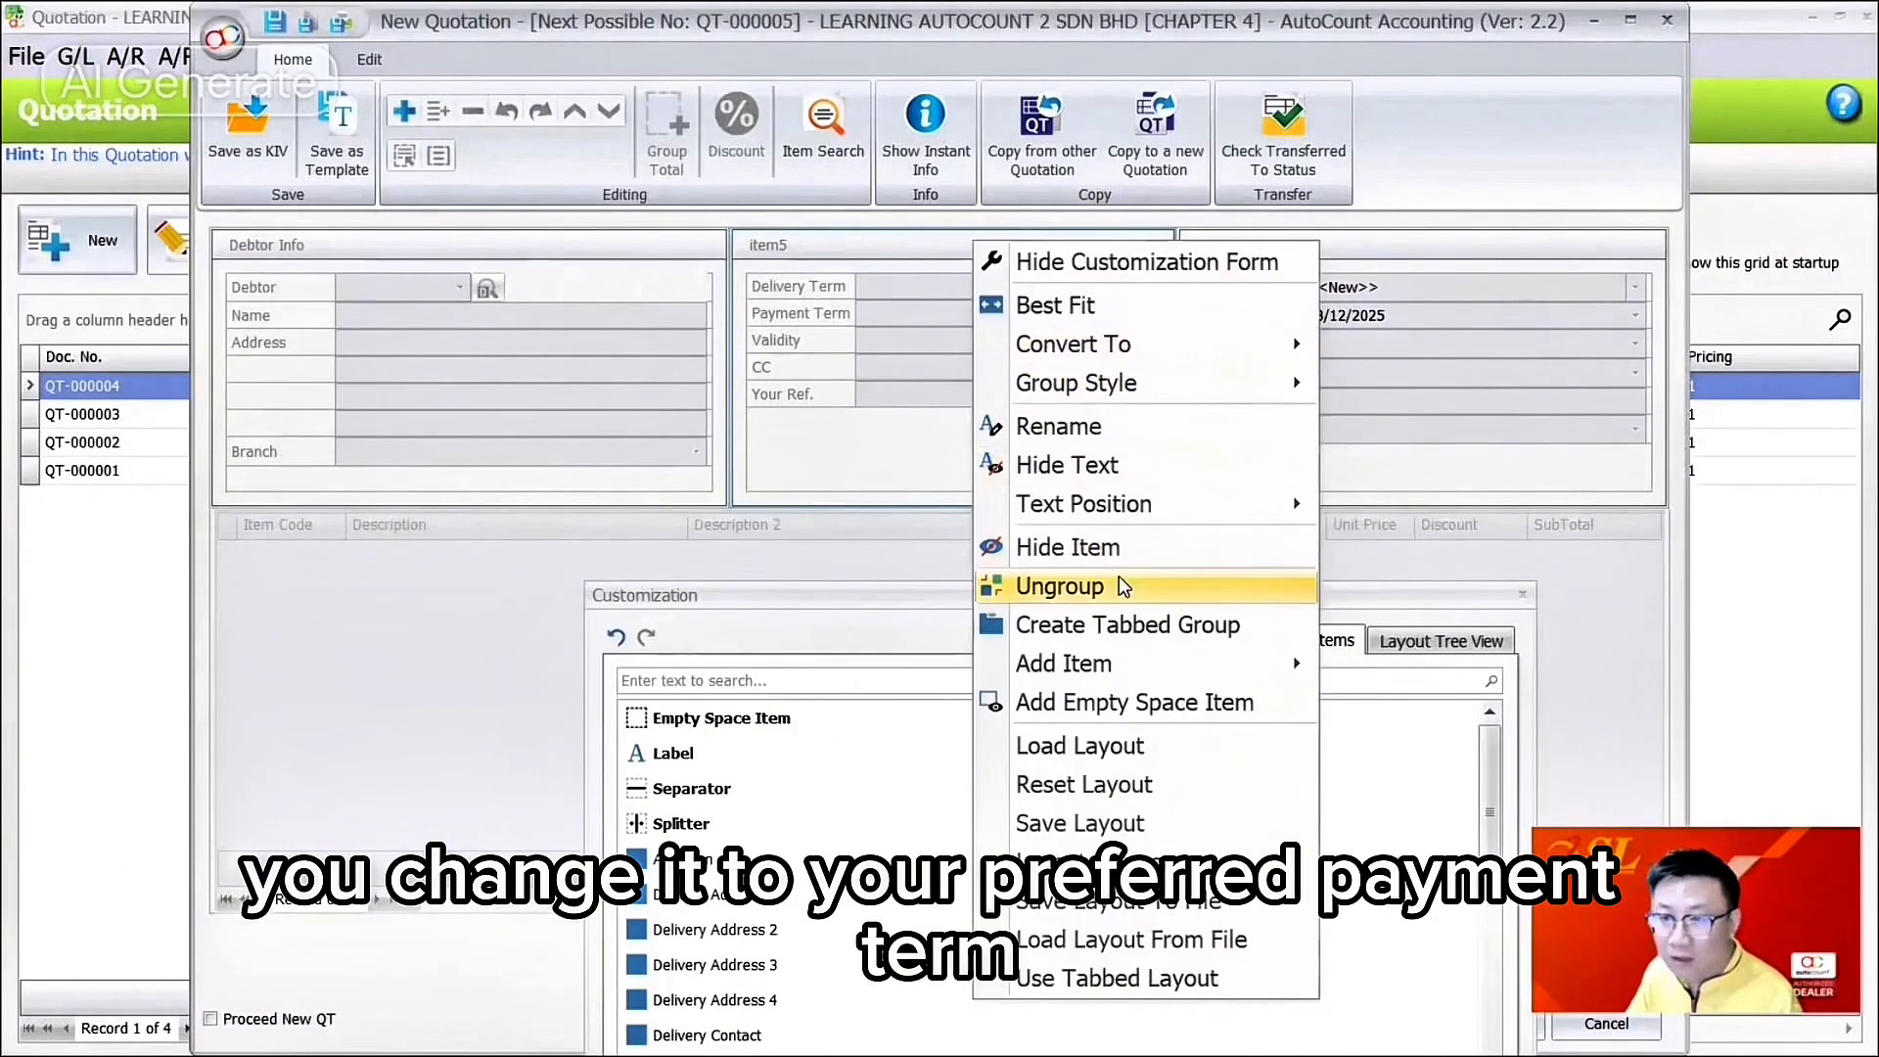
click(1138, 428)
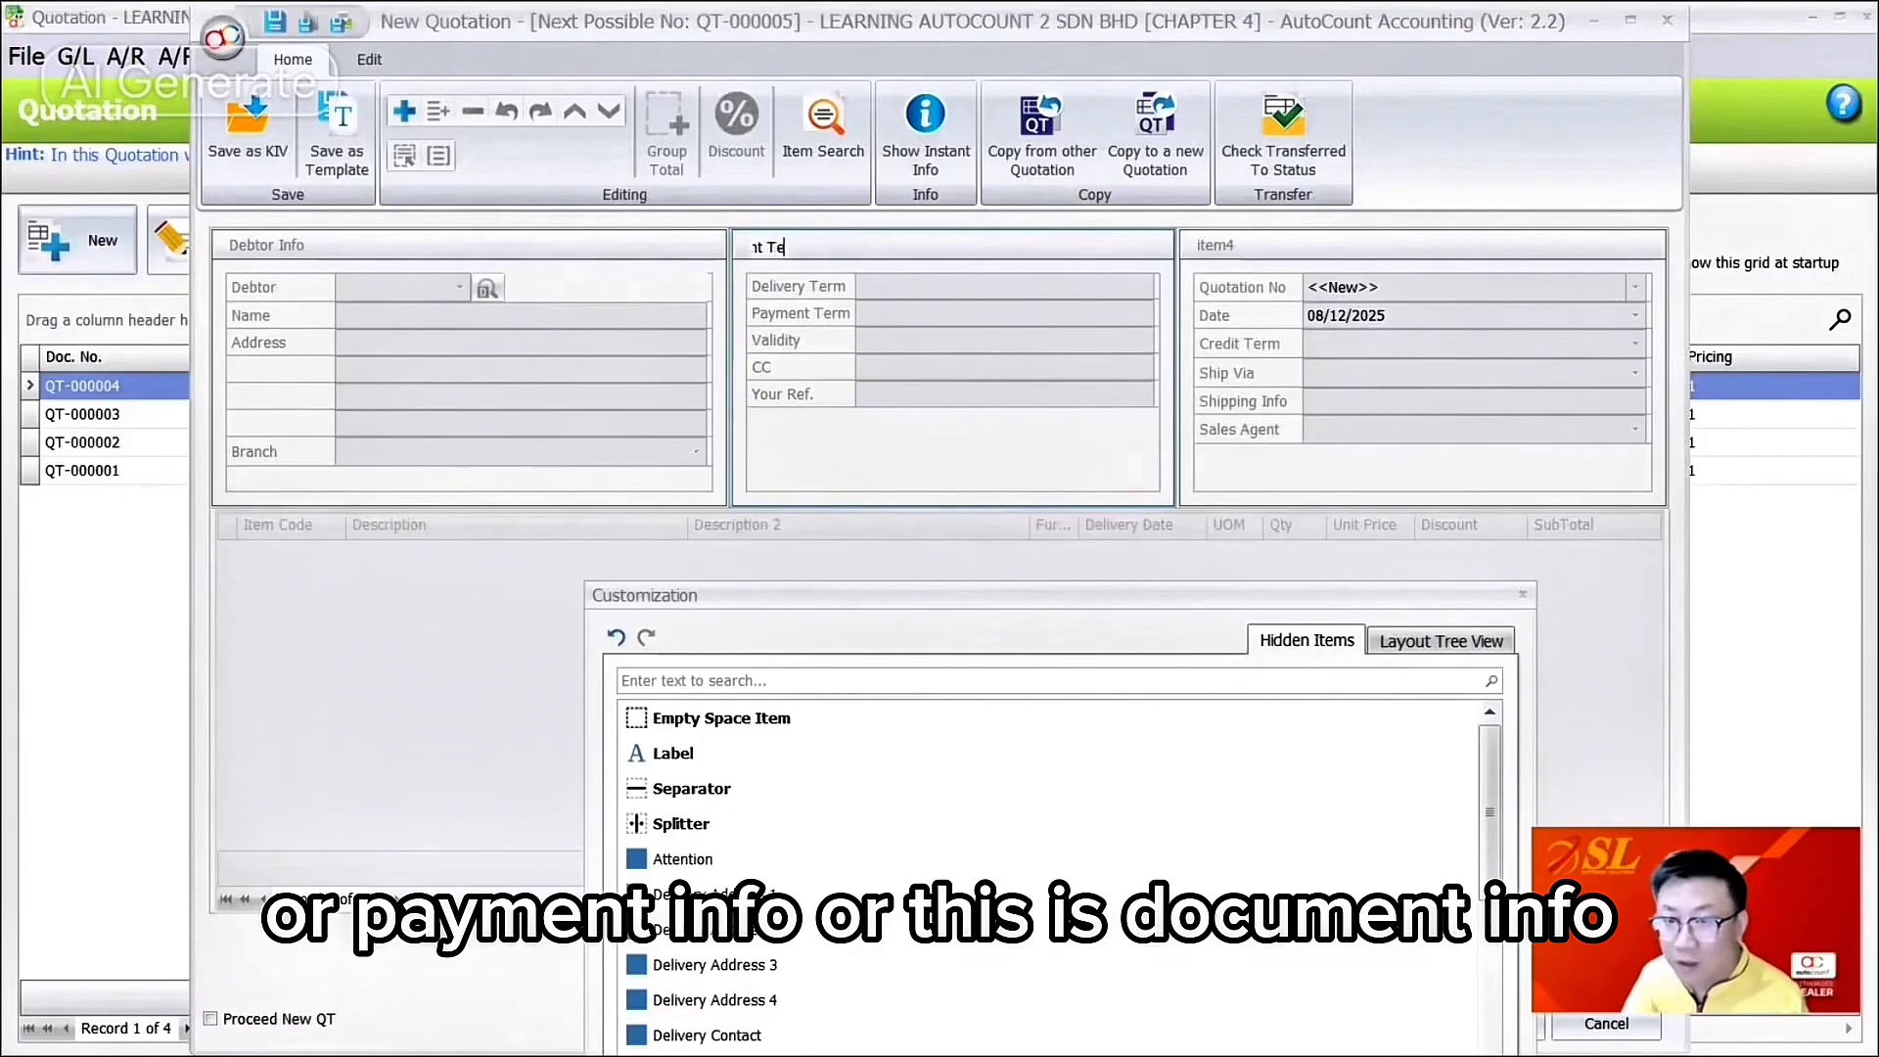
key(Return)
right_click(1285, 244)
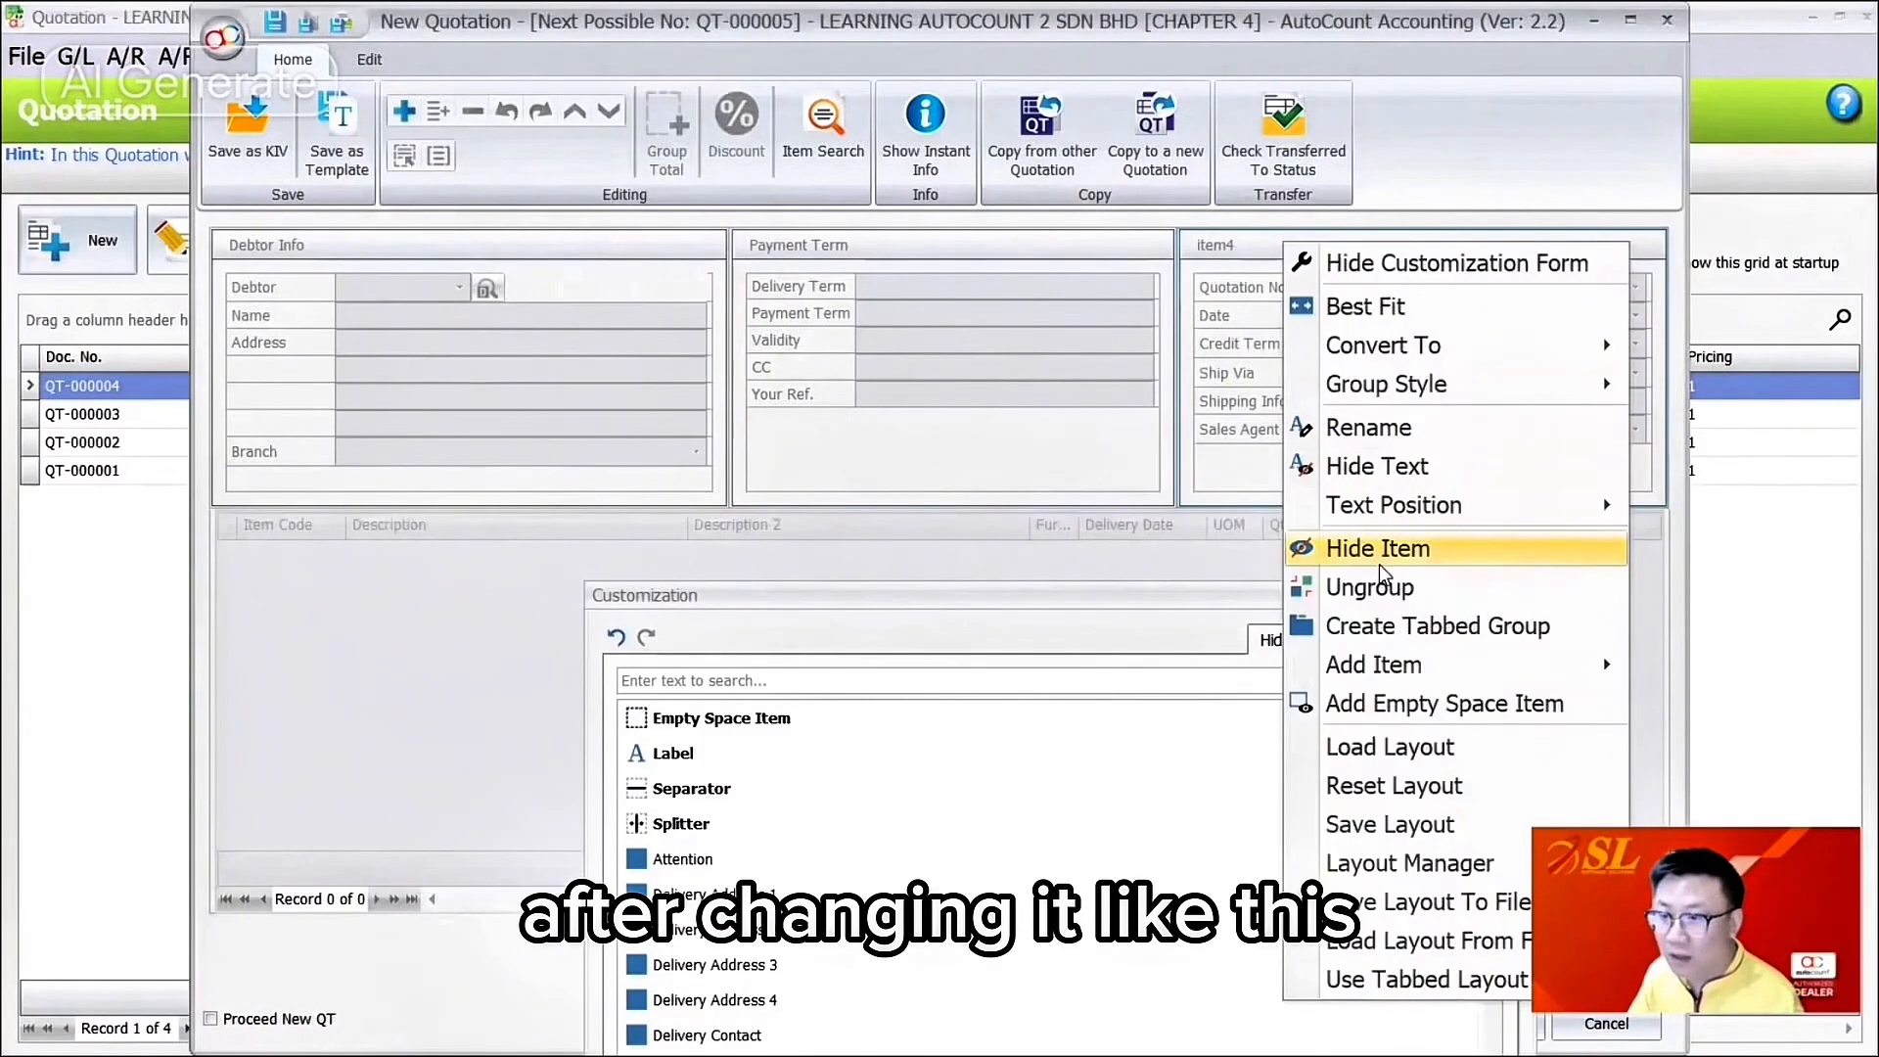
click(1402, 434)
text(Document)
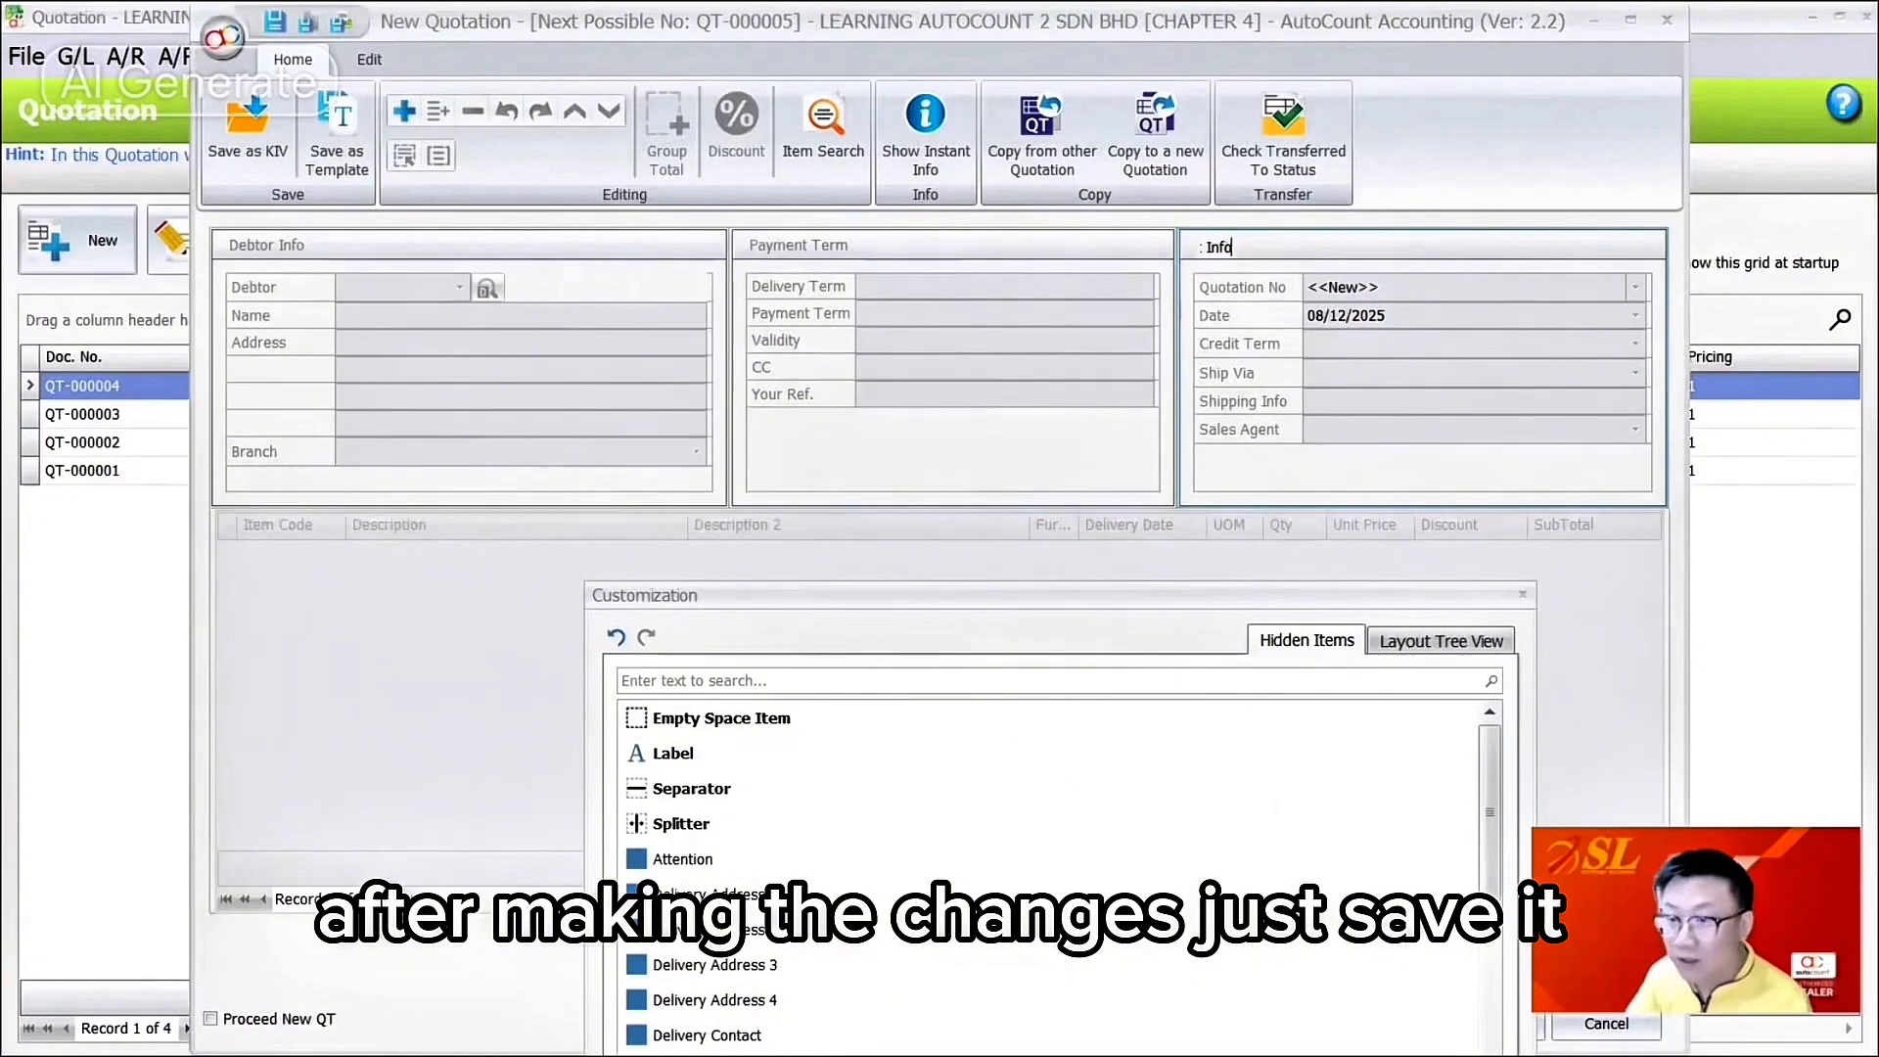
key(Return)
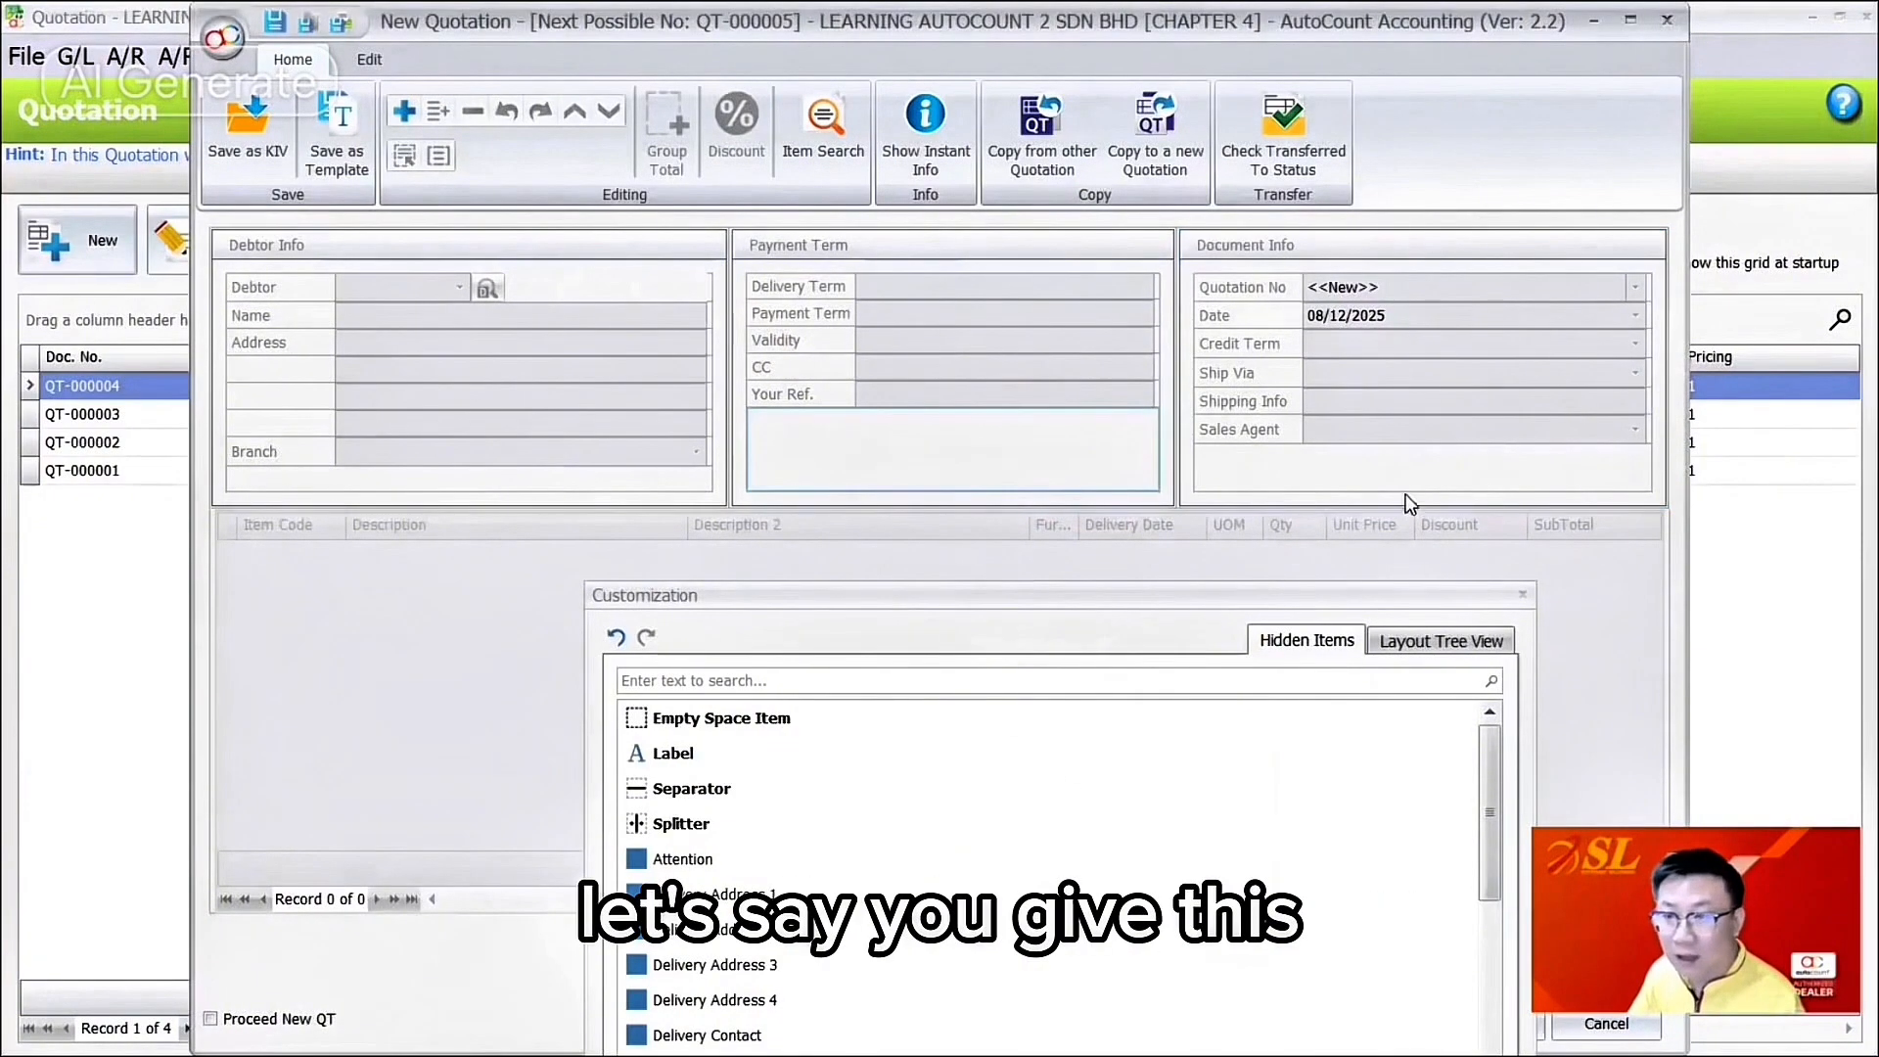
Step: Save the header as the default layout 'Quotation Form' and close the Customization form
right_click(1497, 245)
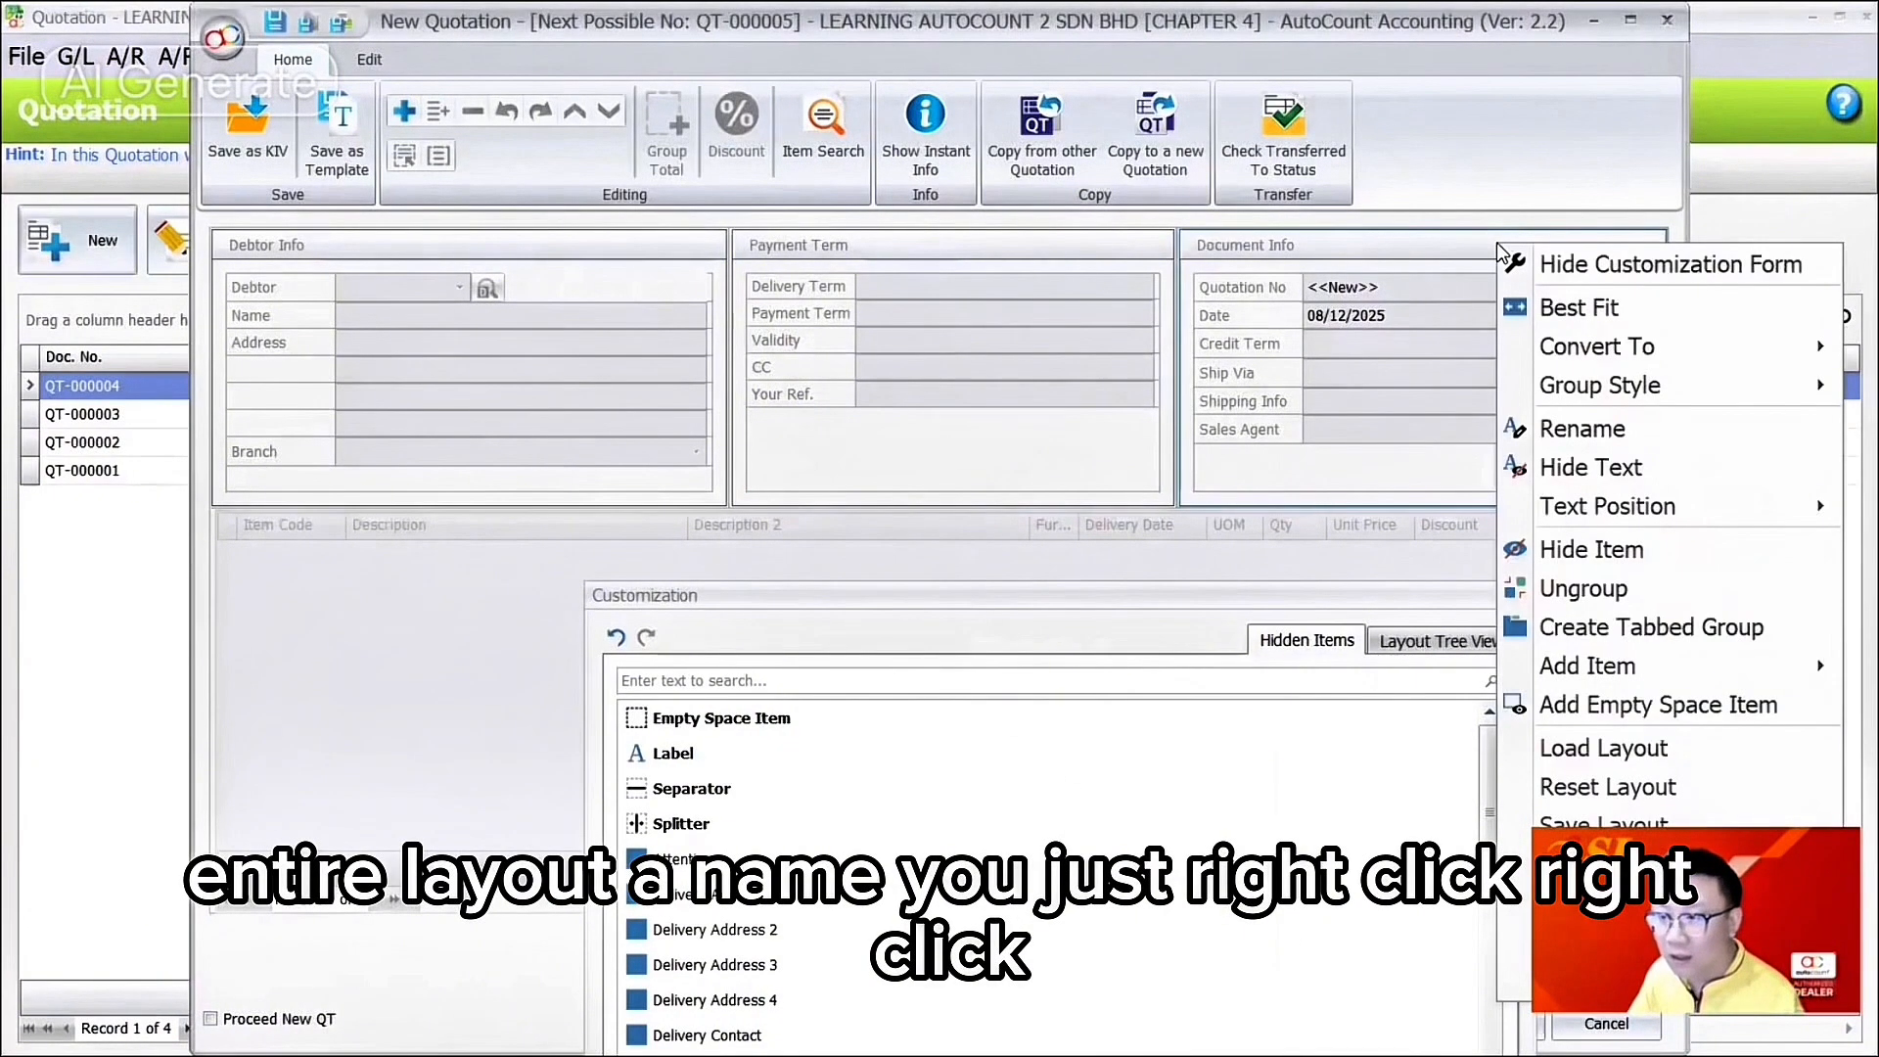
right_click(1513, 219)
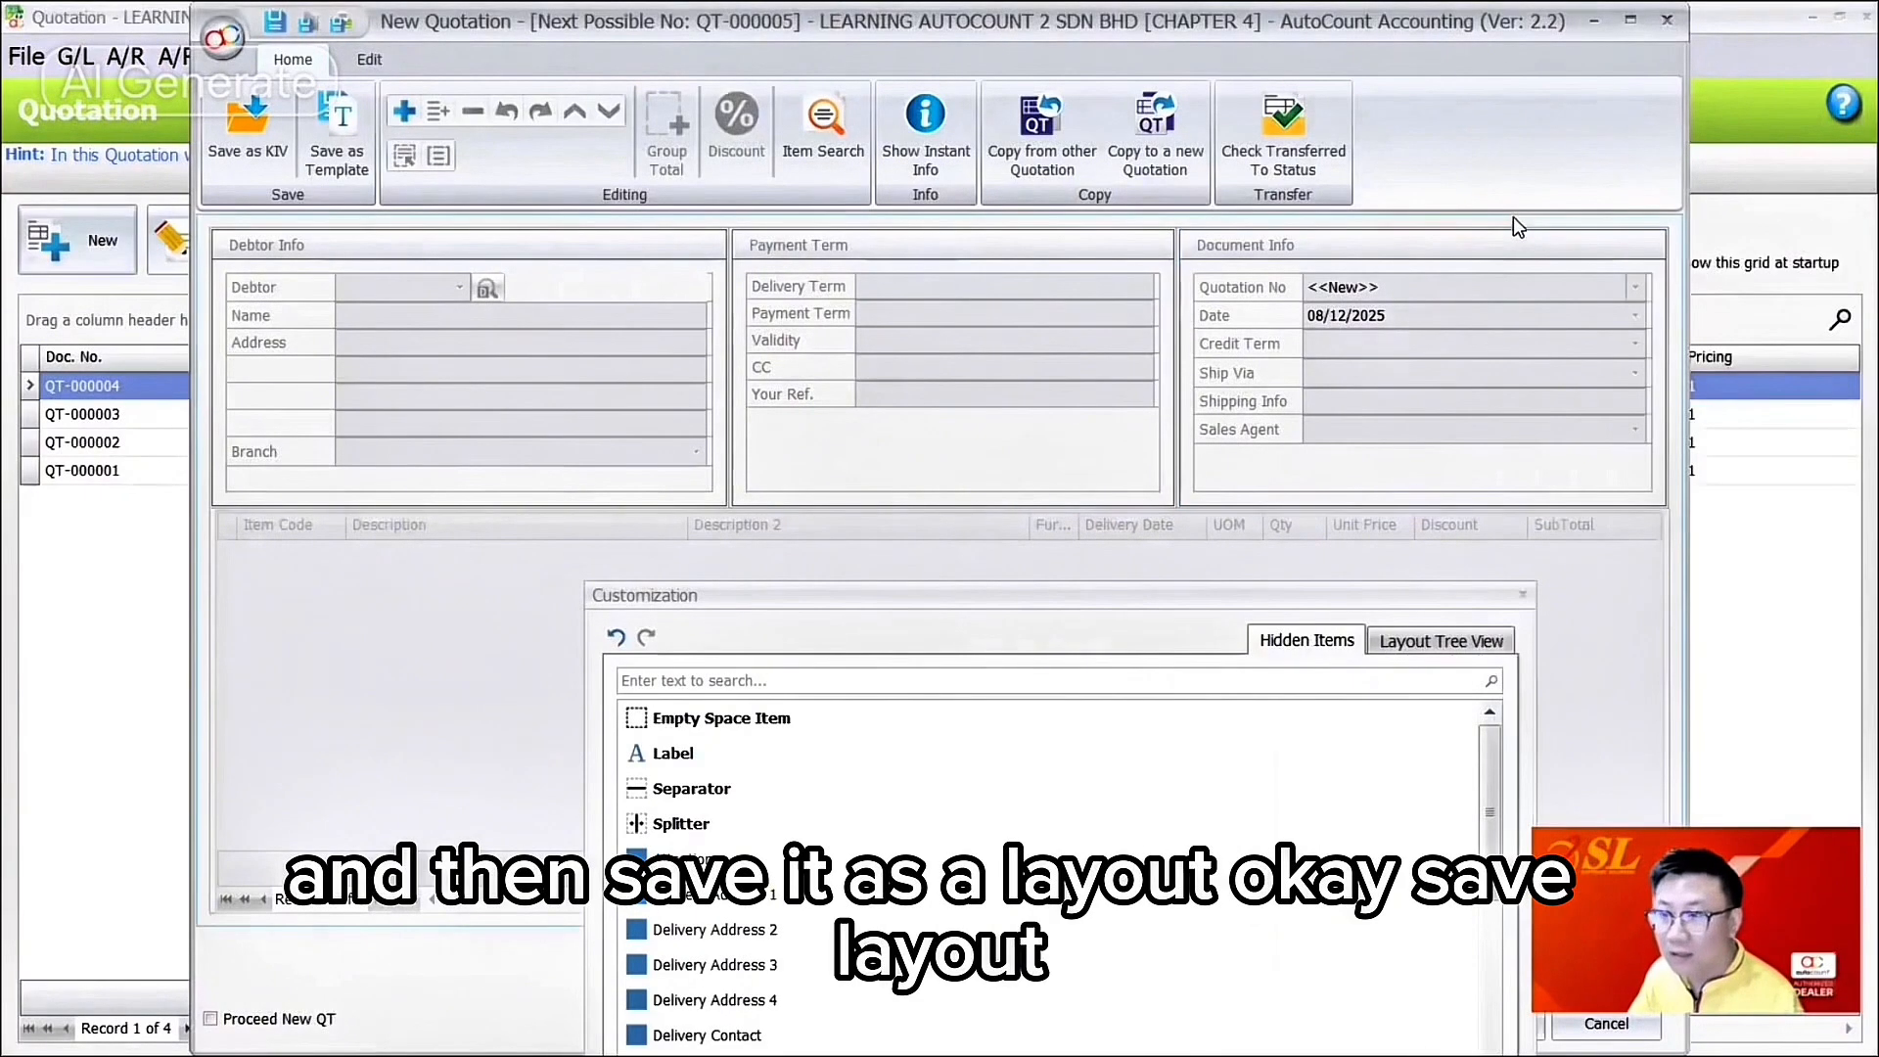
right_click(1513, 216)
click(1615, 568)
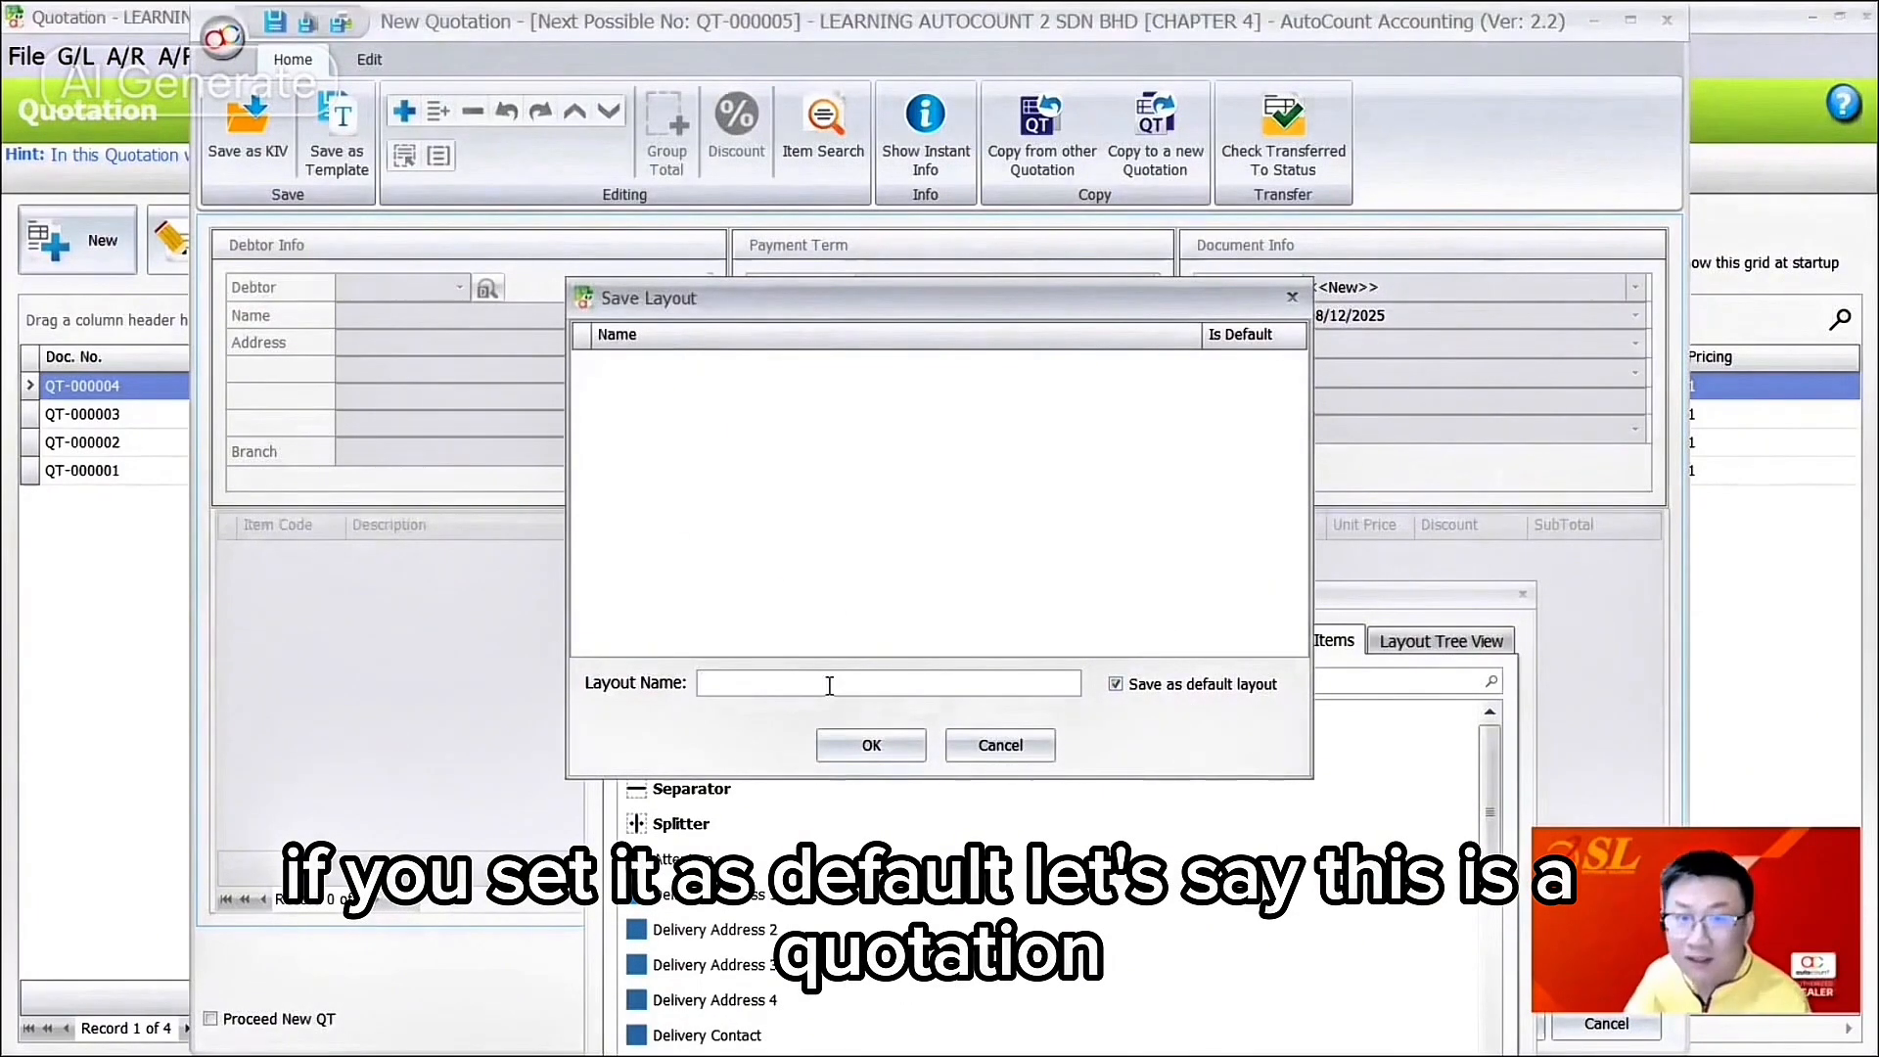
text(Quot)
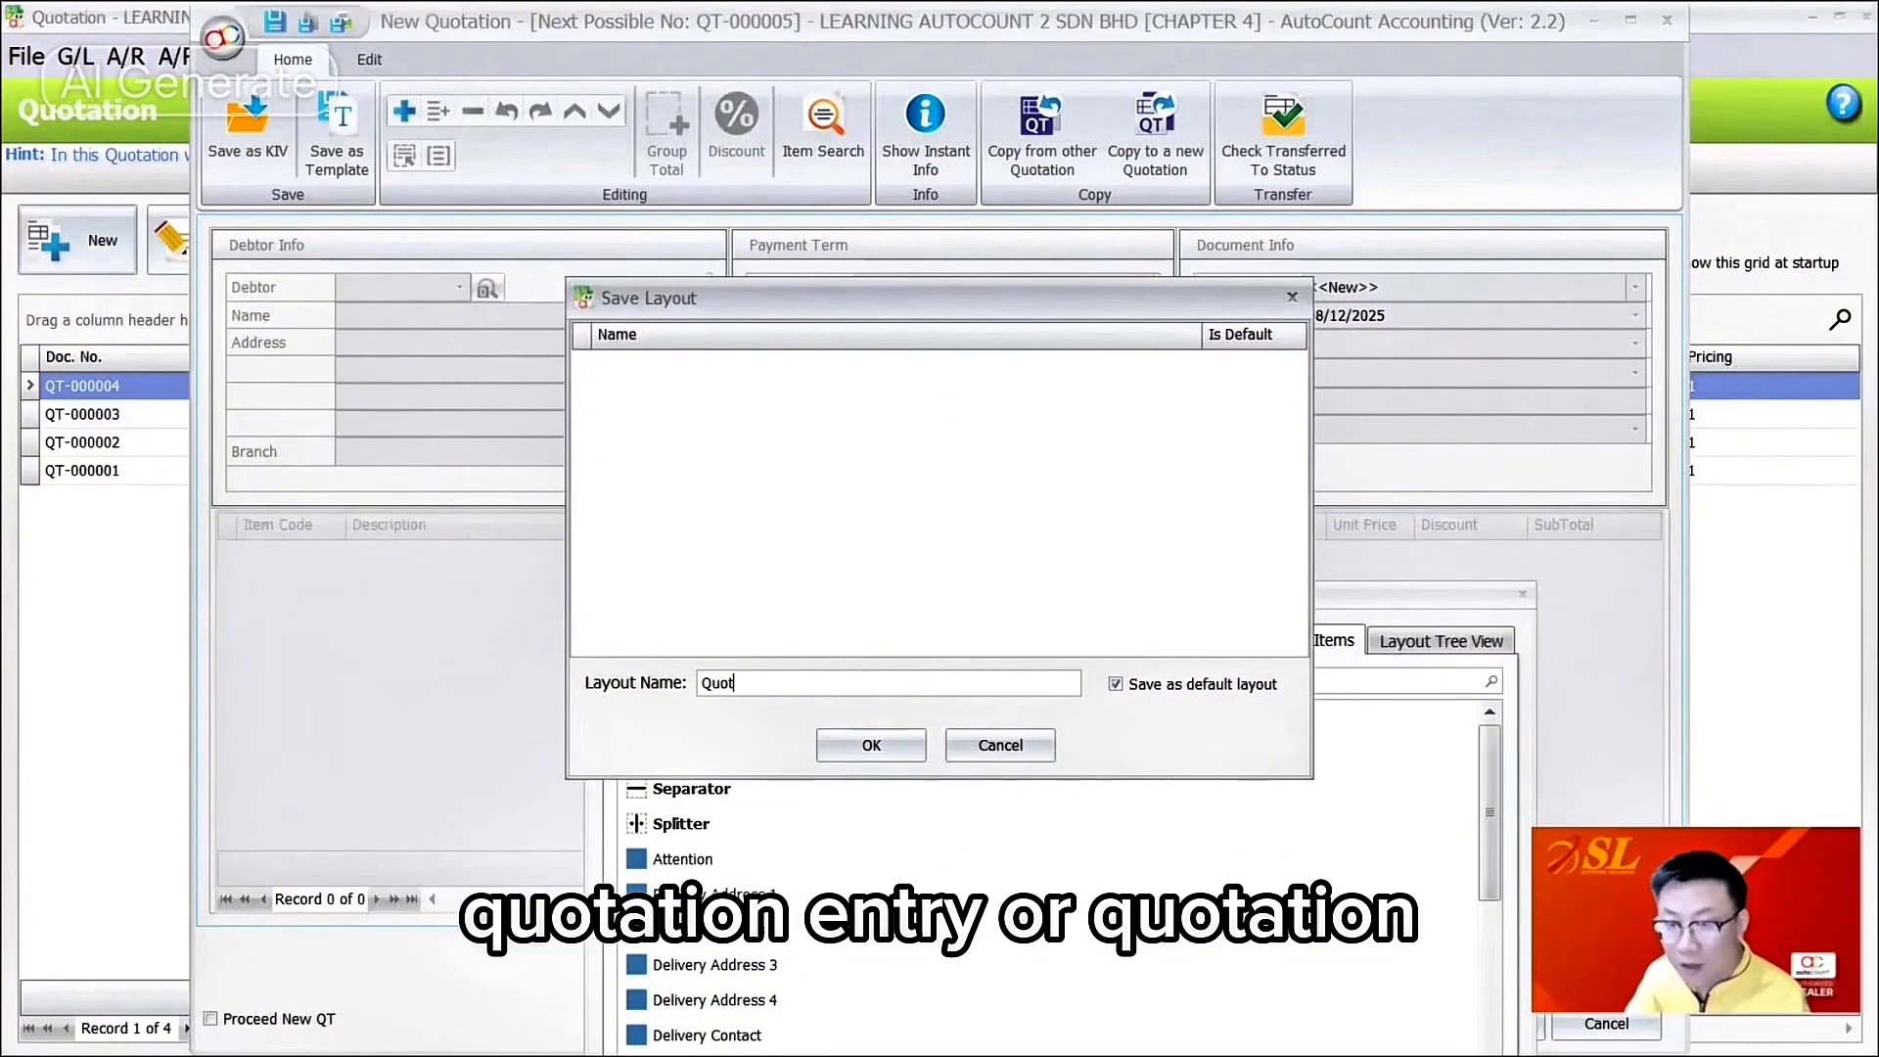
text(ation Form)
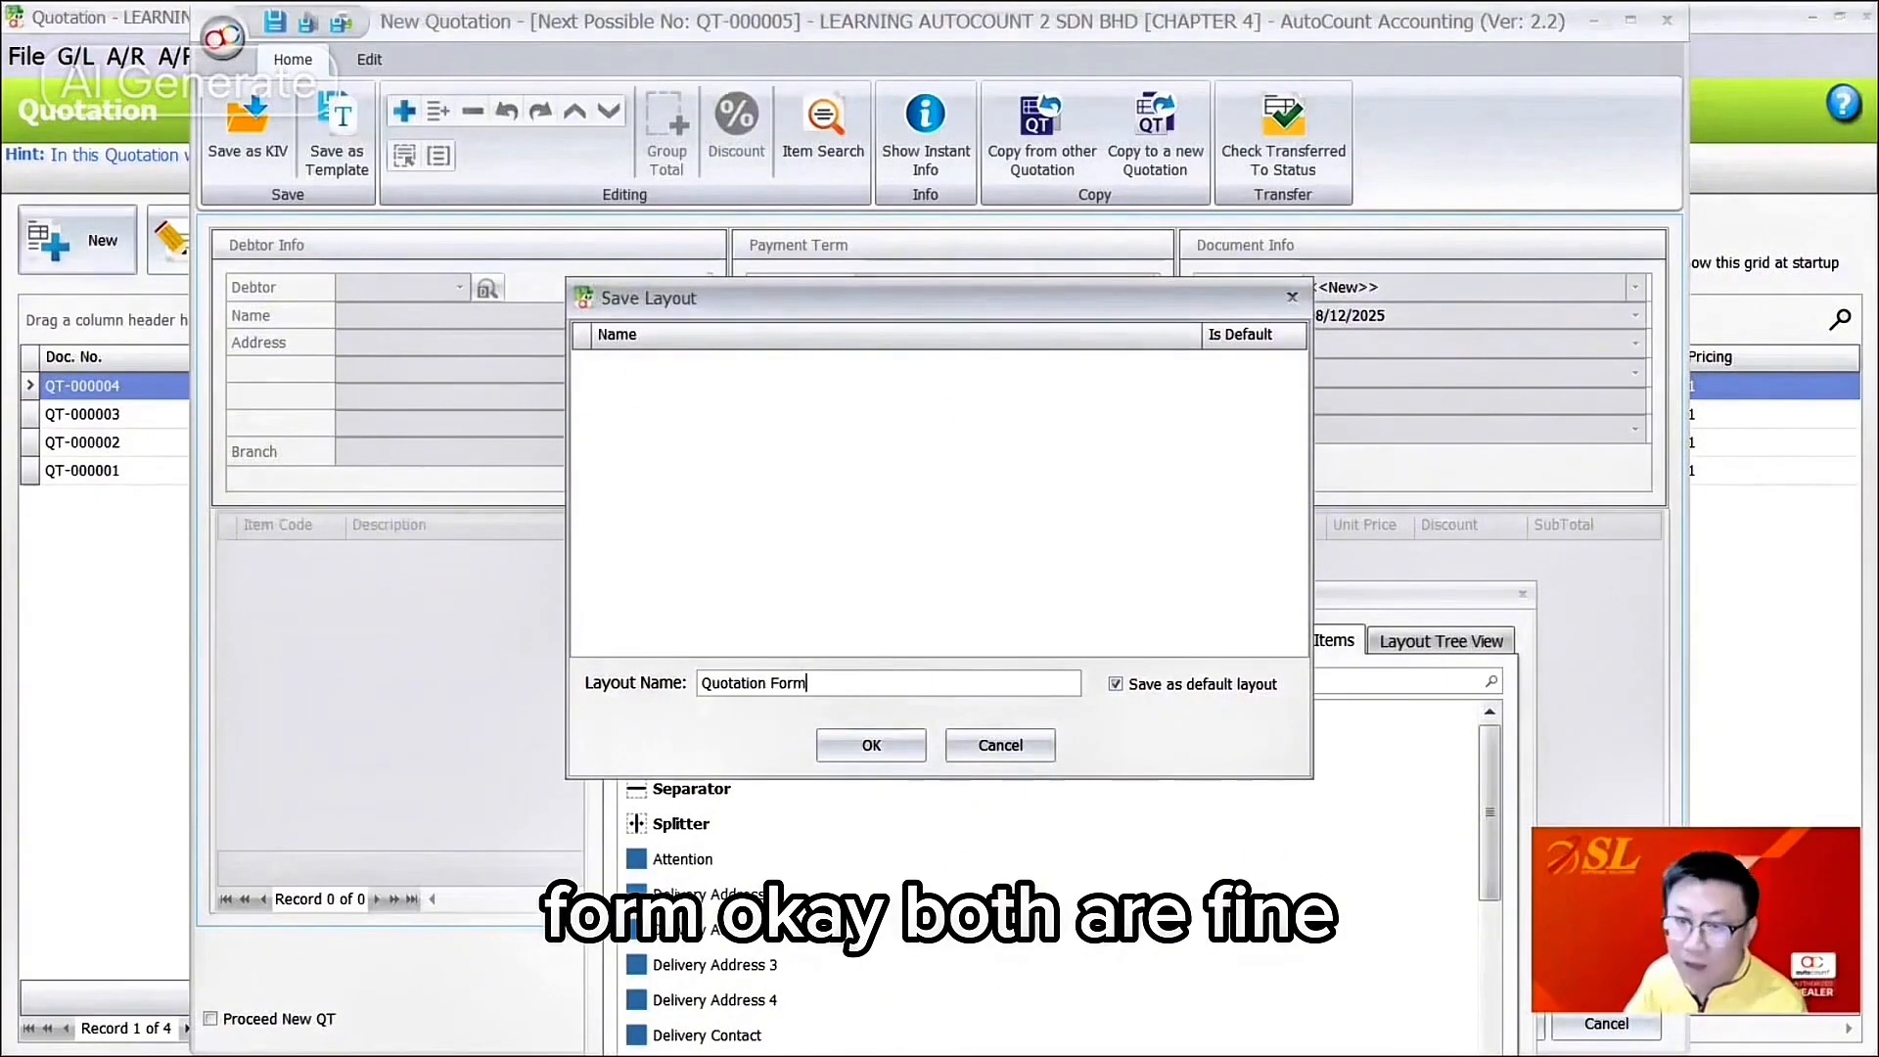
click(877, 741)
click(1522, 594)
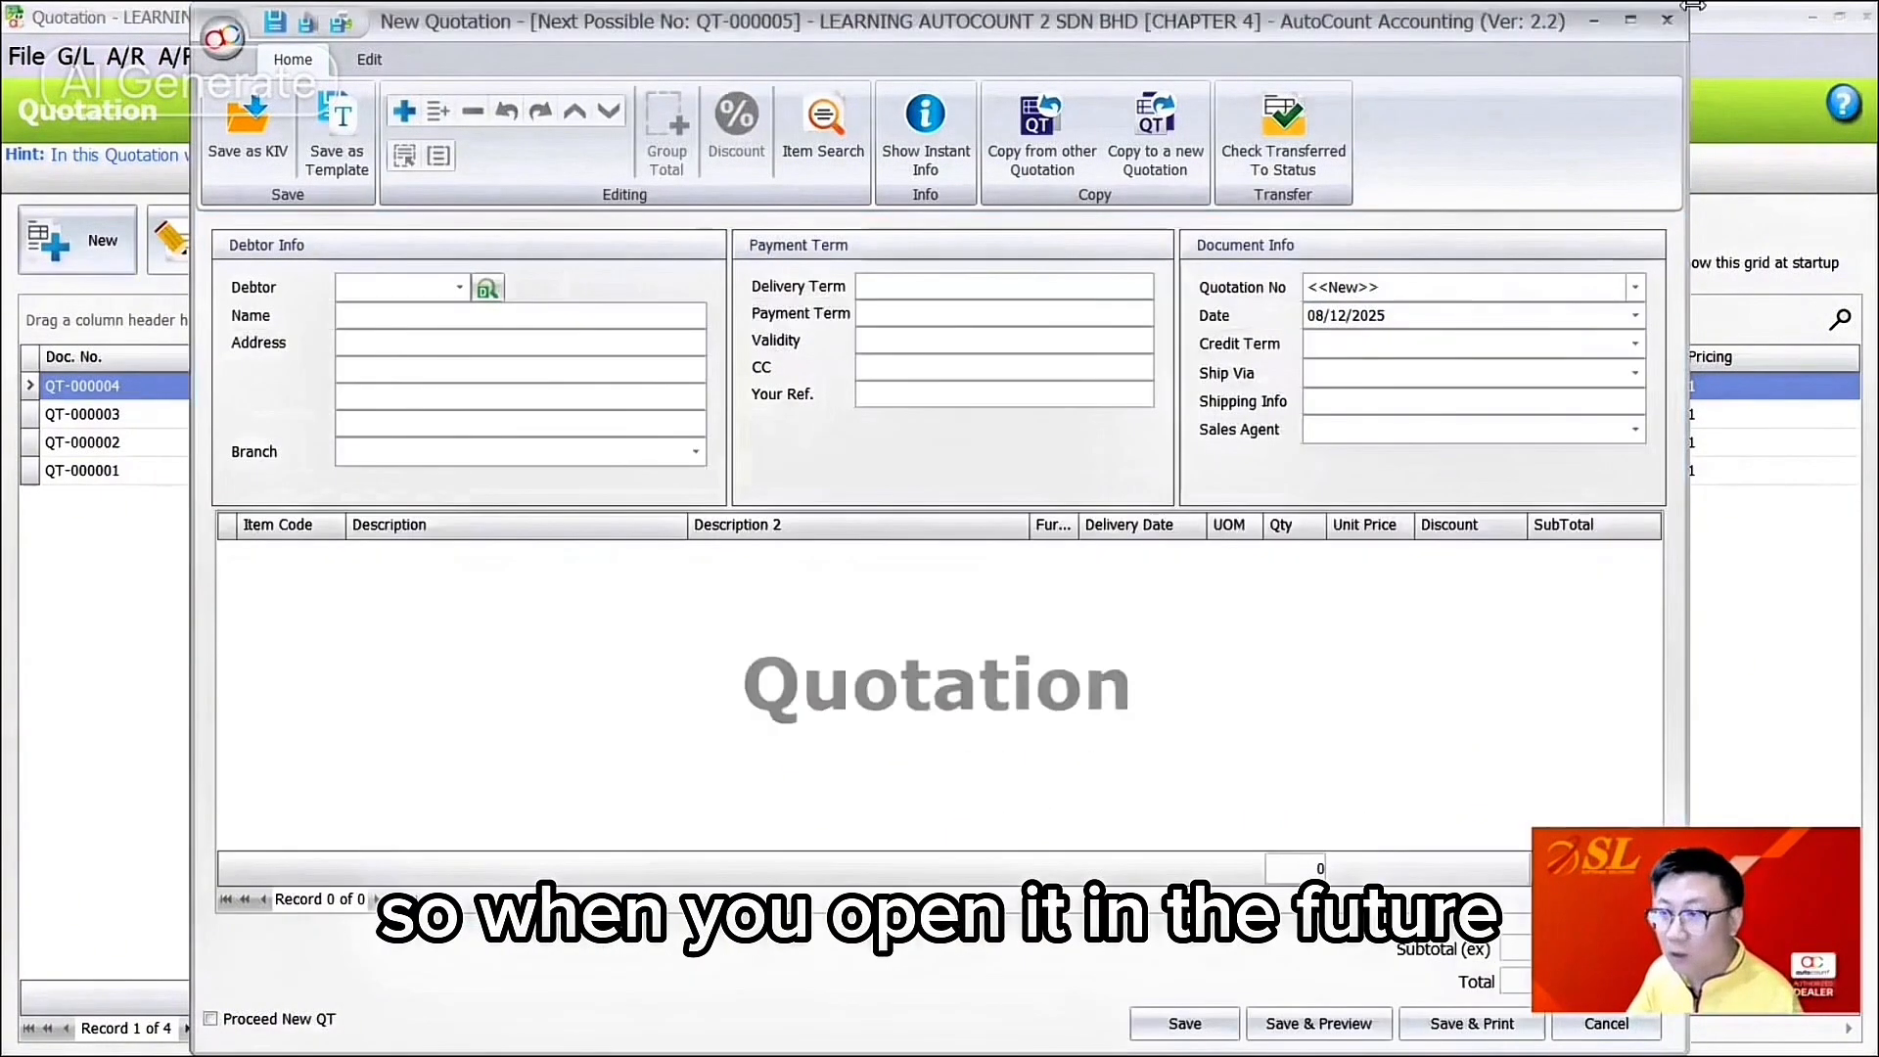
Step: Close the quotation, open a new one to check the saved layout, then close it
click(1668, 20)
click(78, 245)
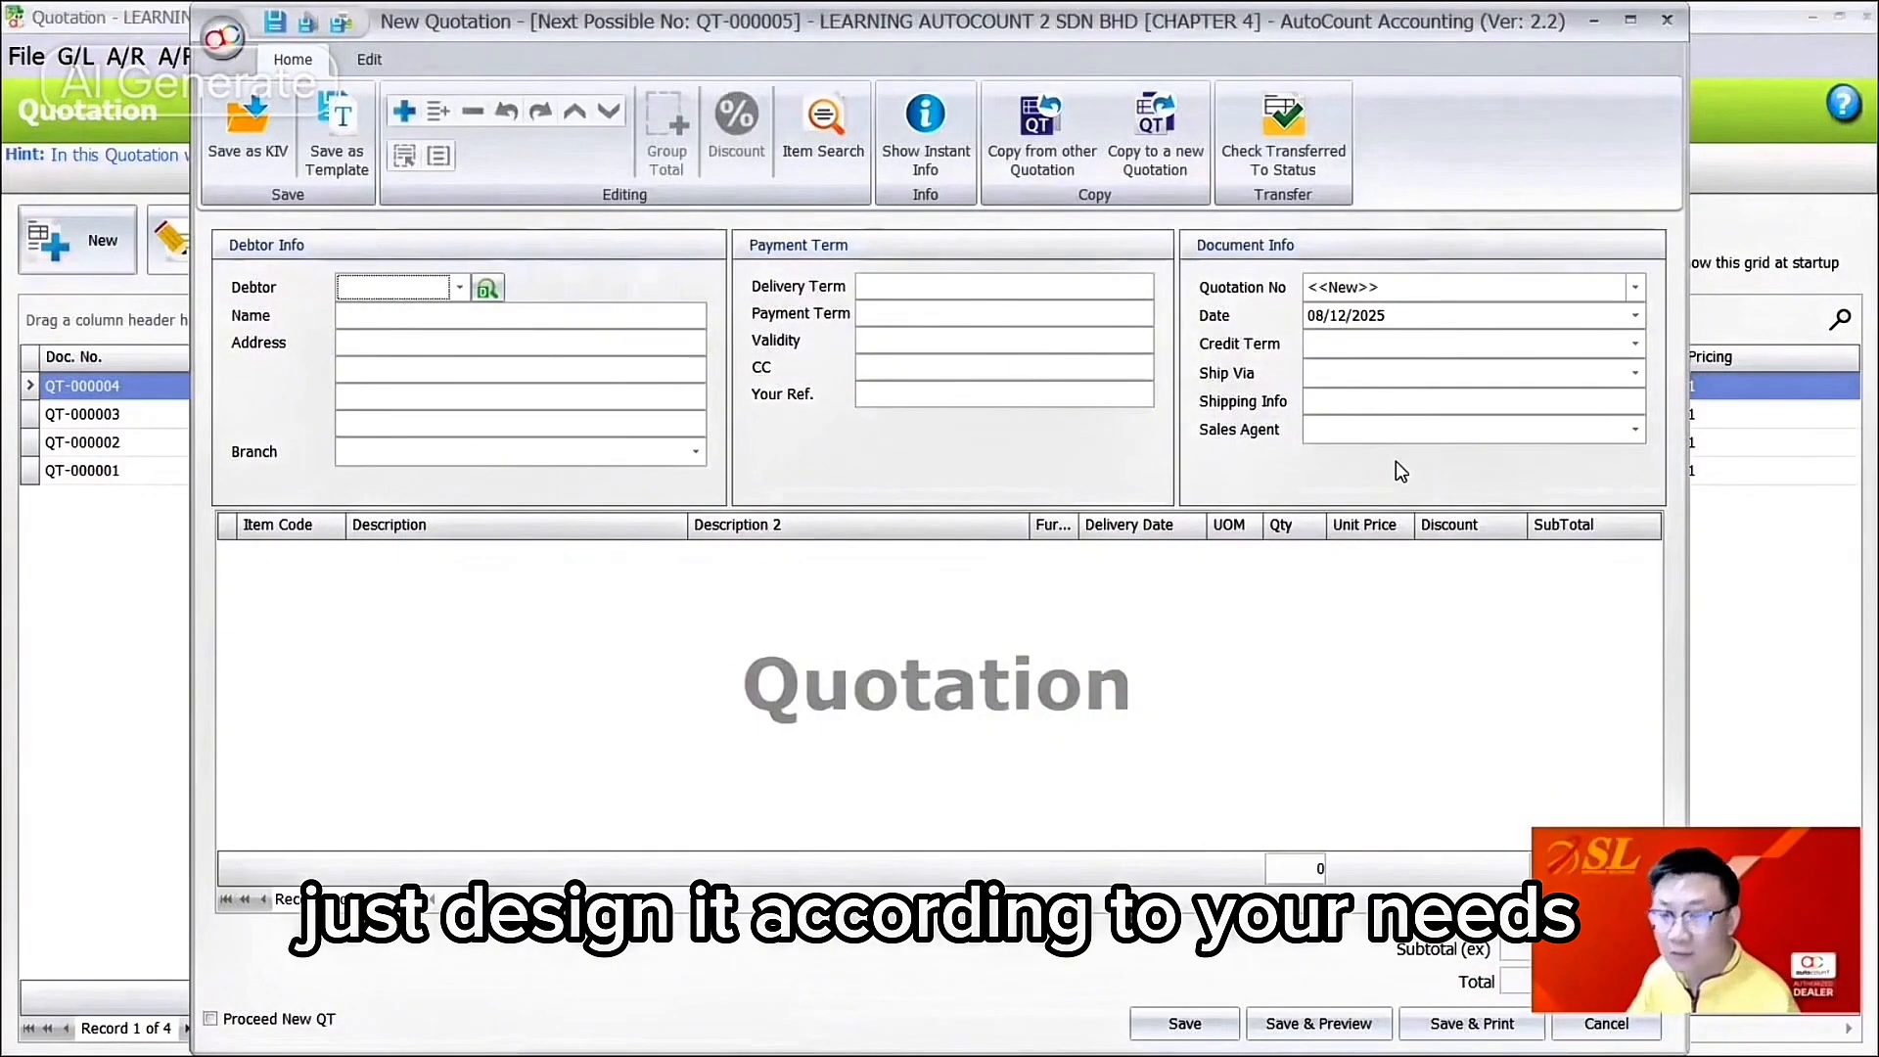
right_click(1028, 486)
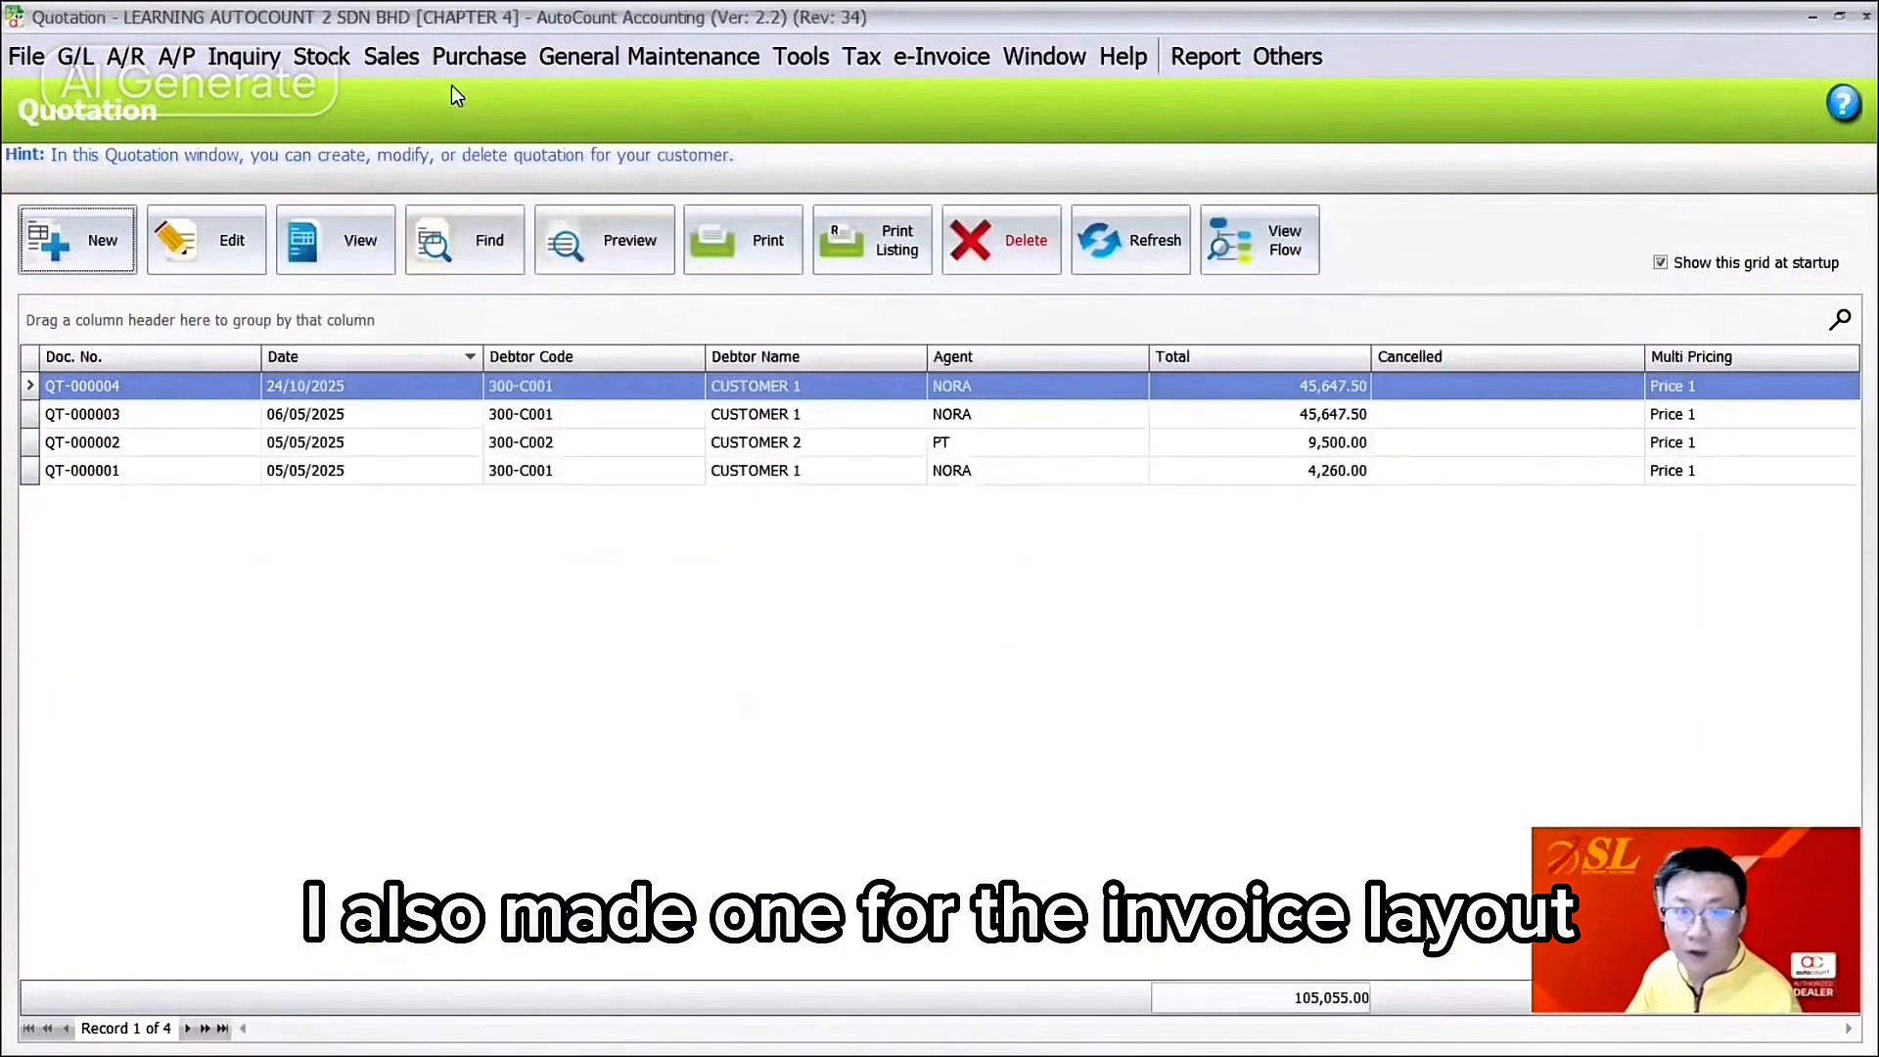
click(391, 55)
click(446, 213)
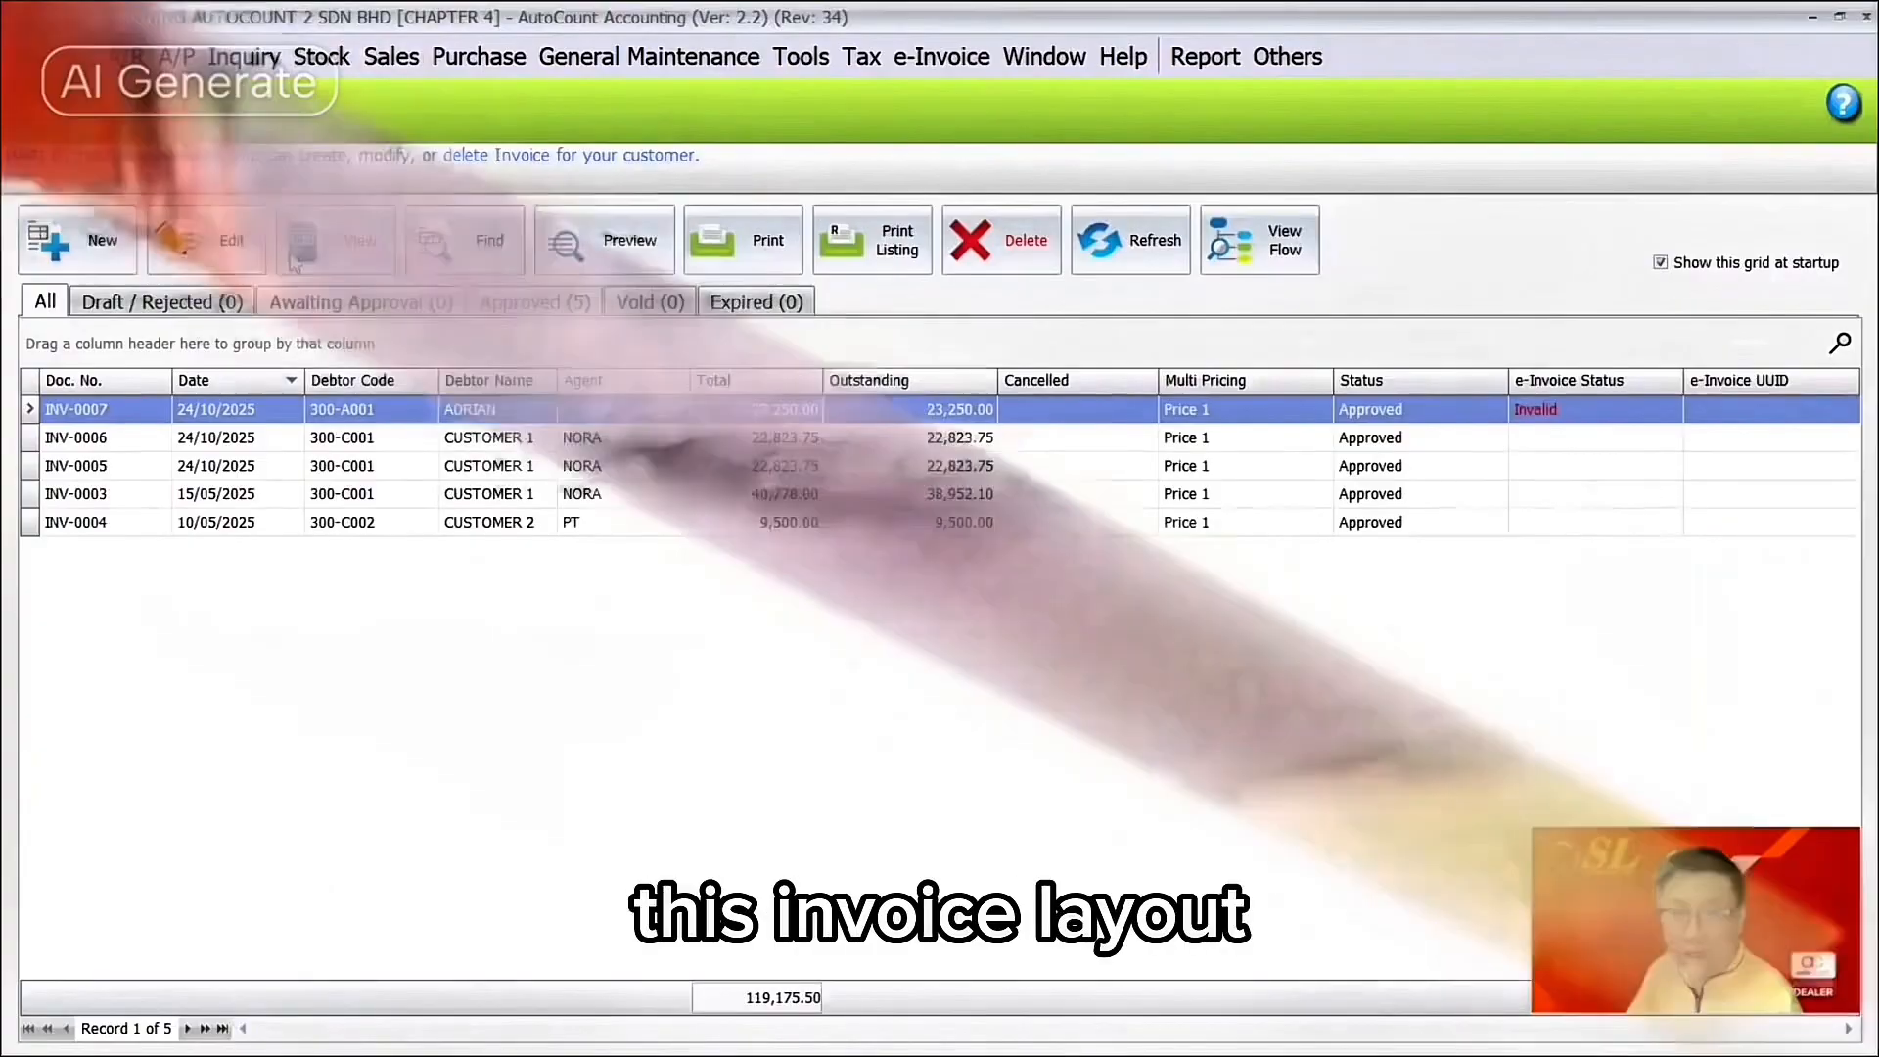
Step: Start a new invoice and save its layout to the Desktop as 'Invoice Form'
click(83, 240)
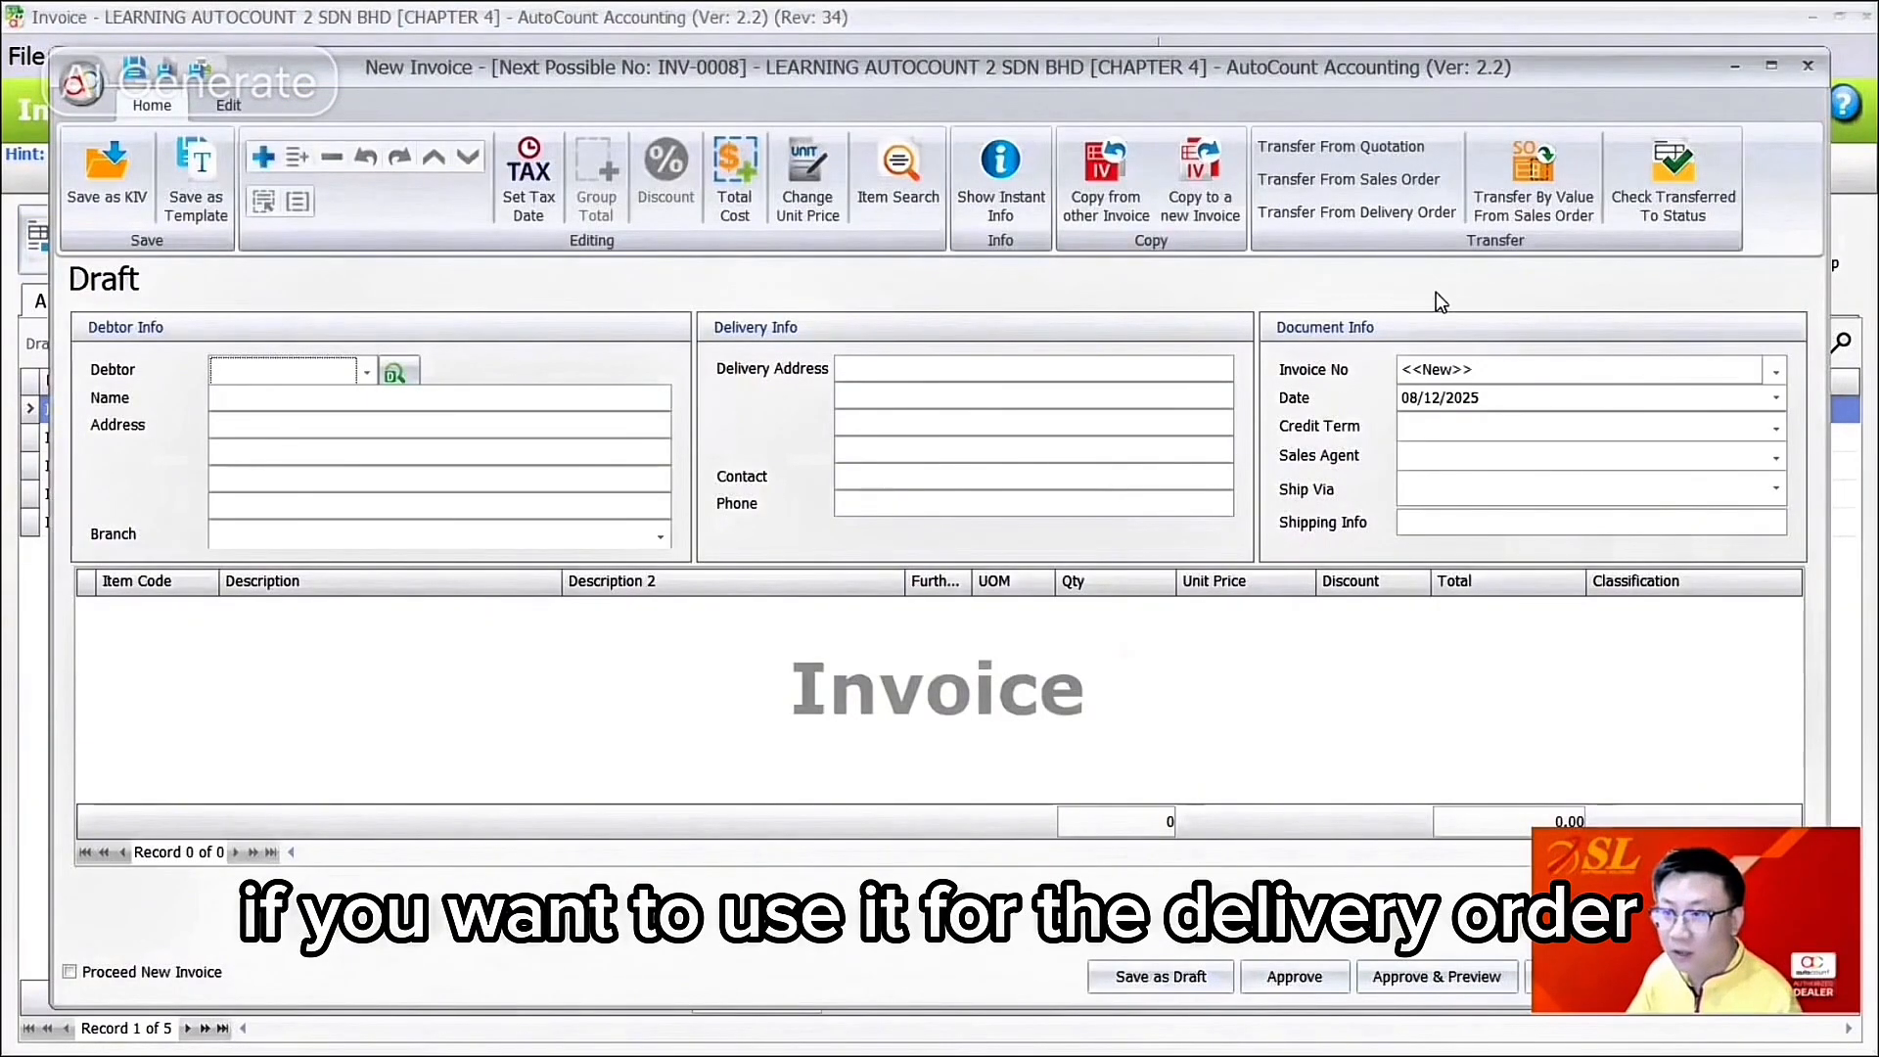
right_click(1362, 333)
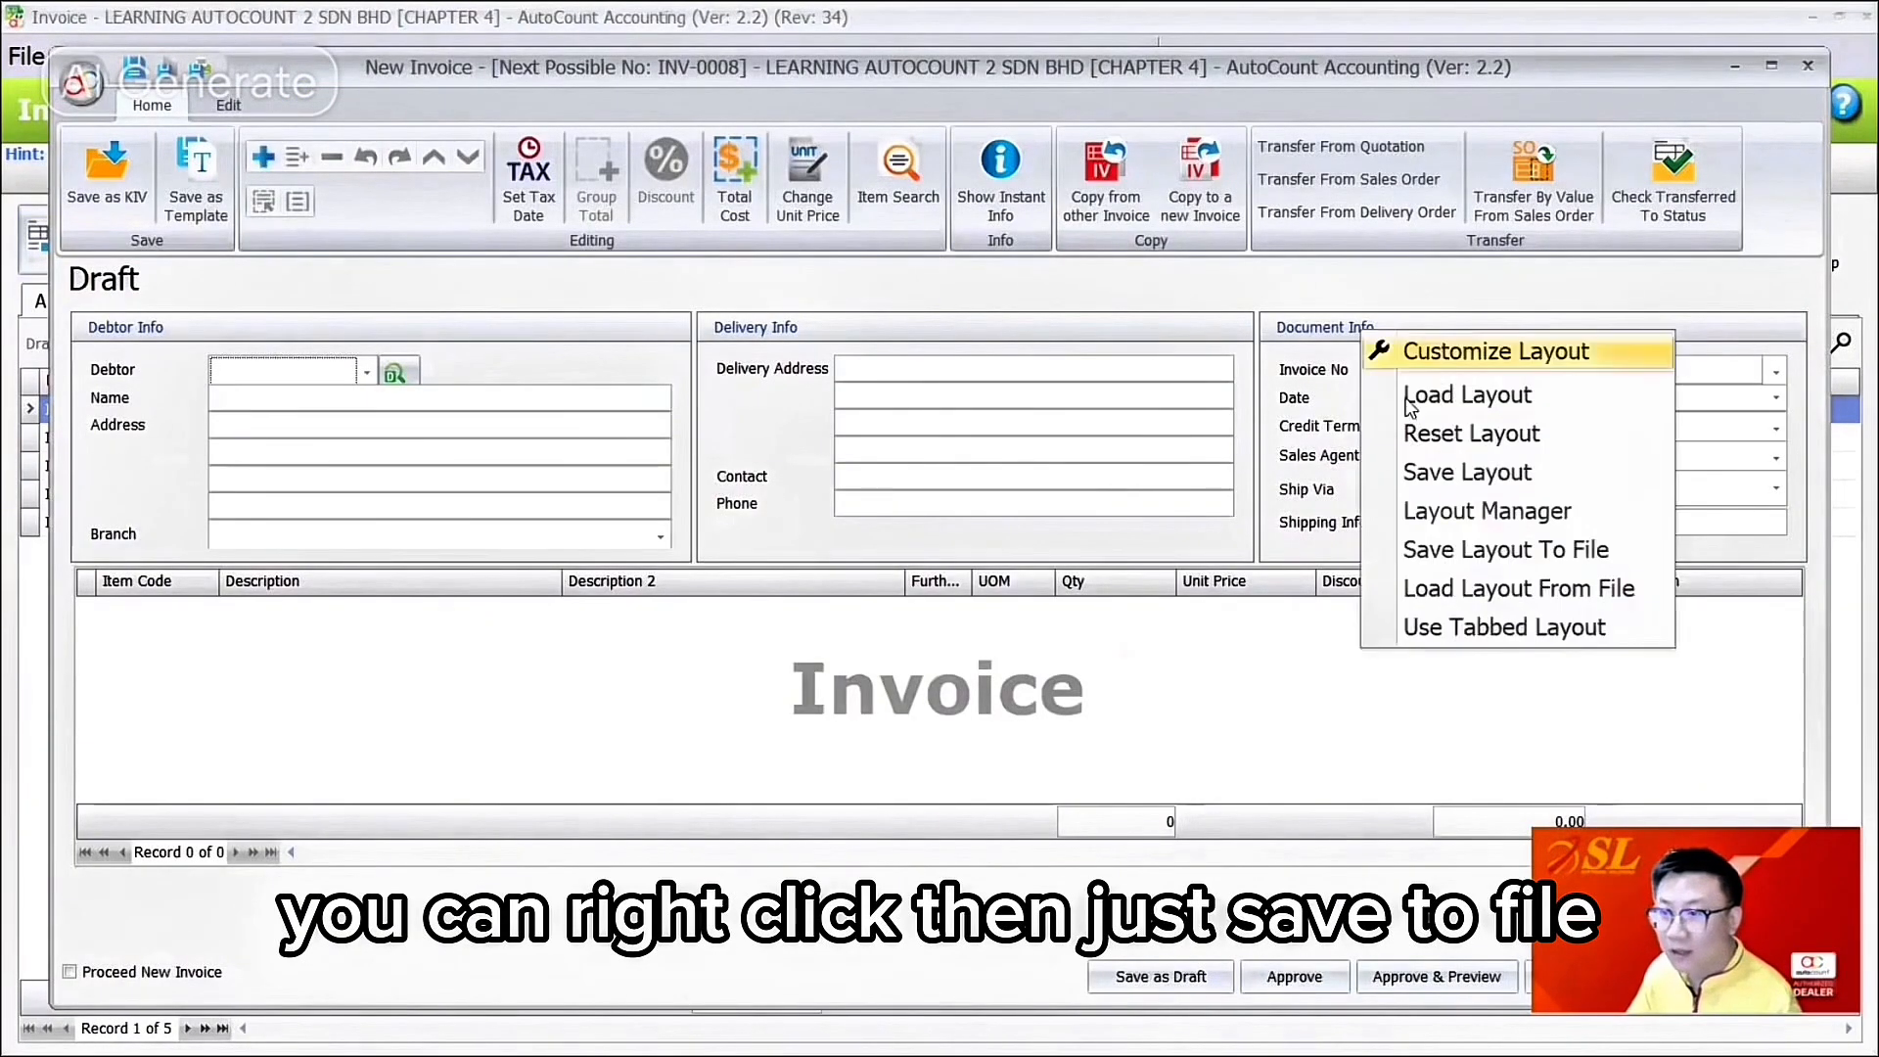
click(1480, 553)
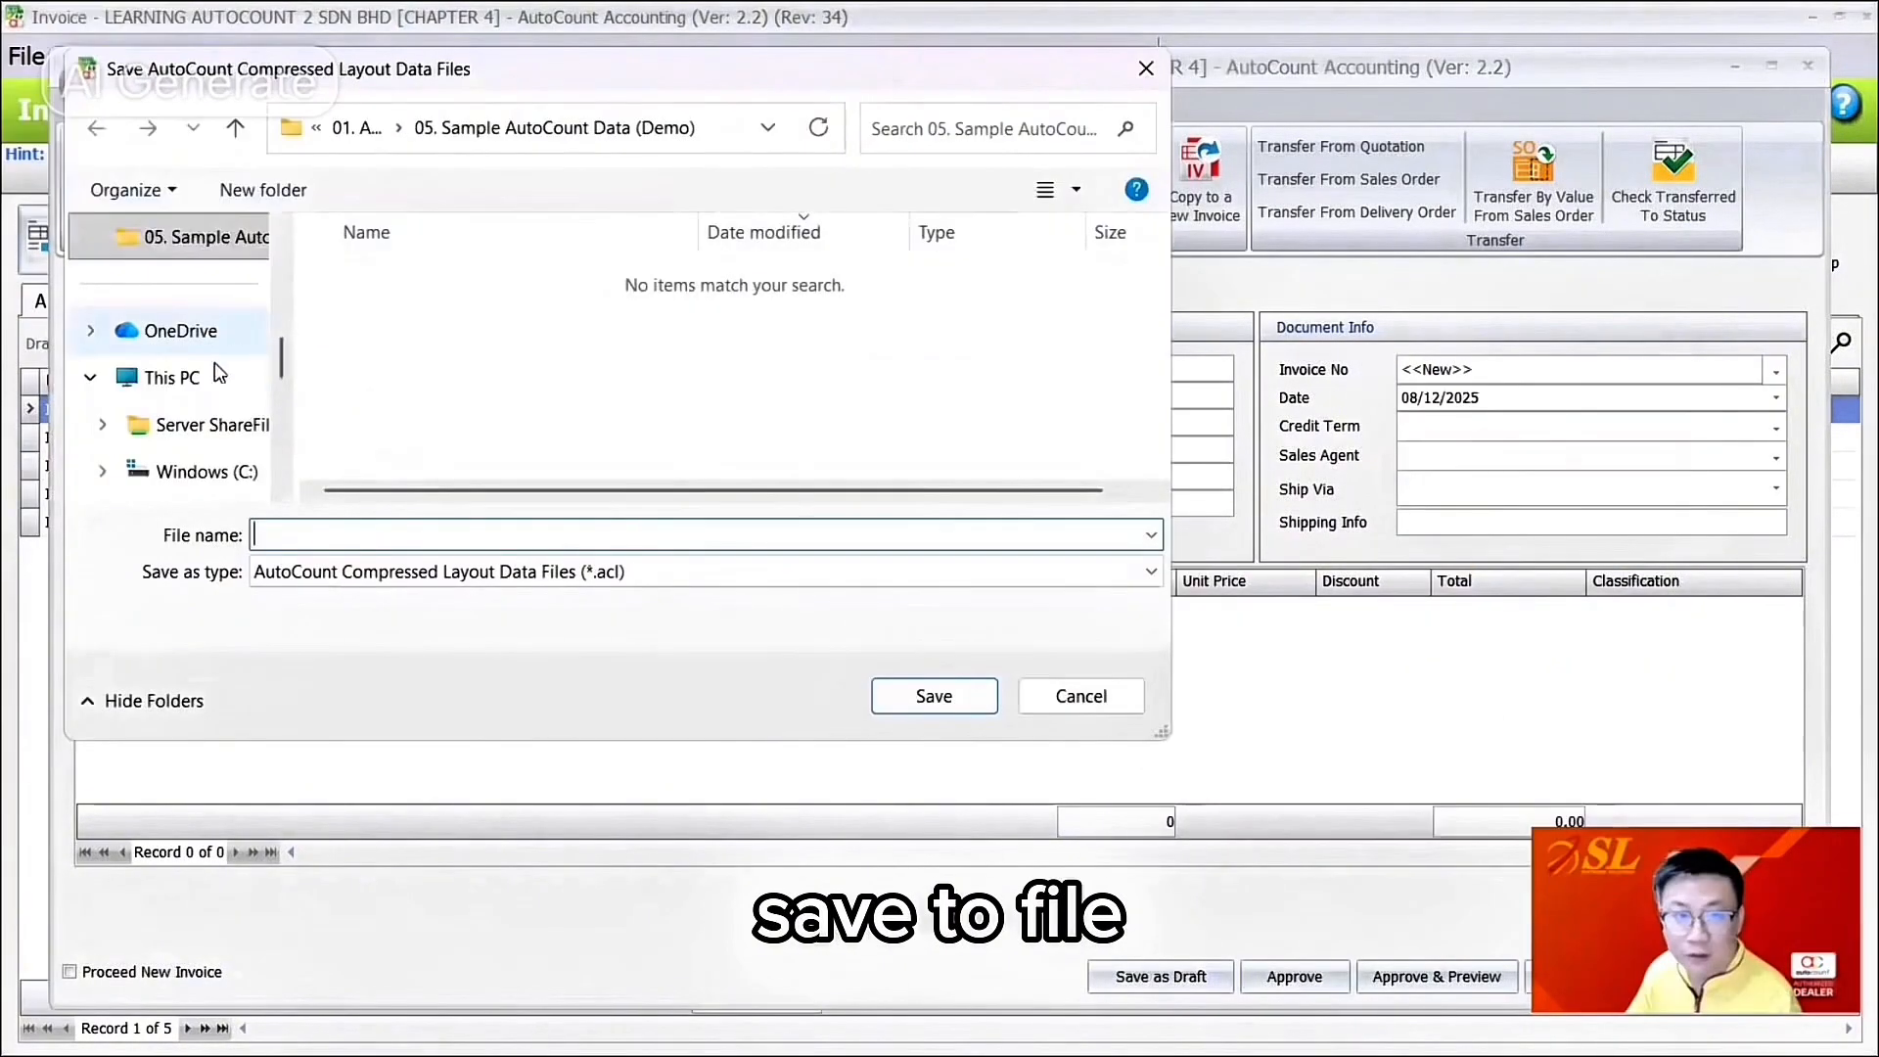
scroll(227, 411, up, 3)
click(182, 286)
click(489, 536)
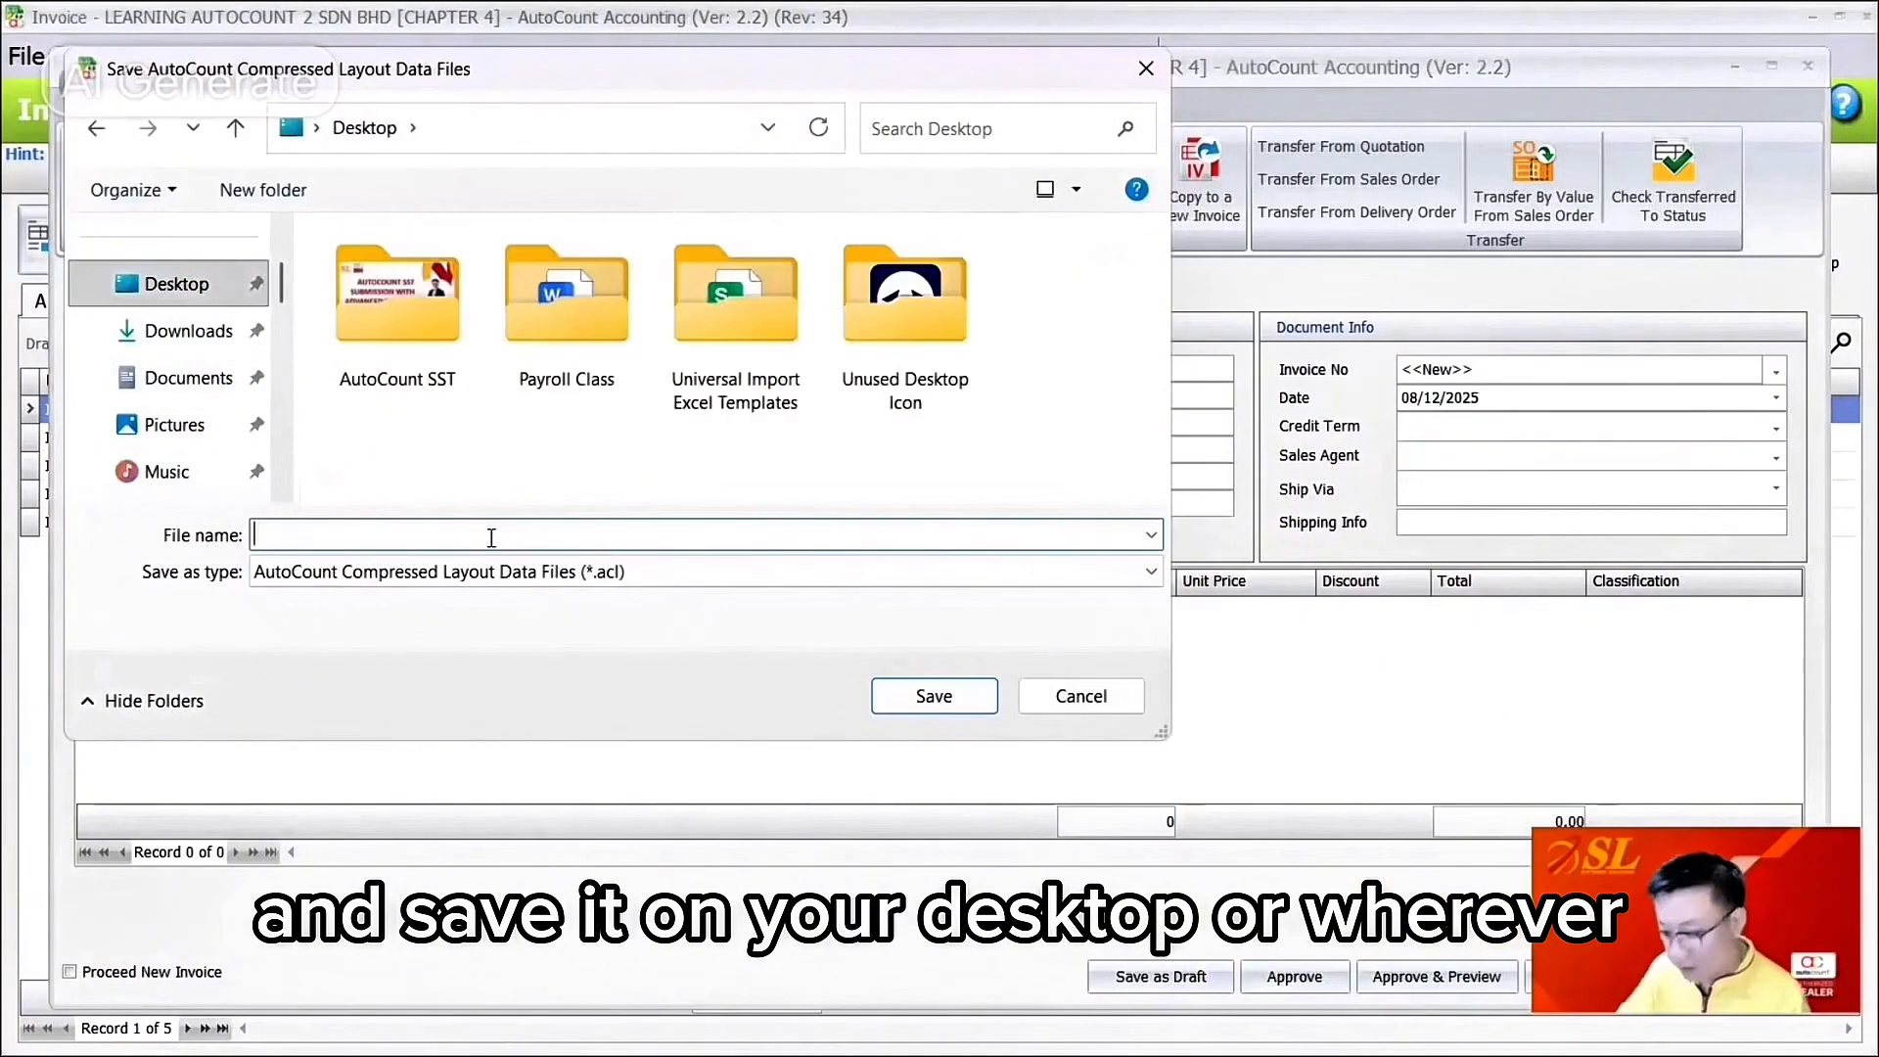
text(Inv)
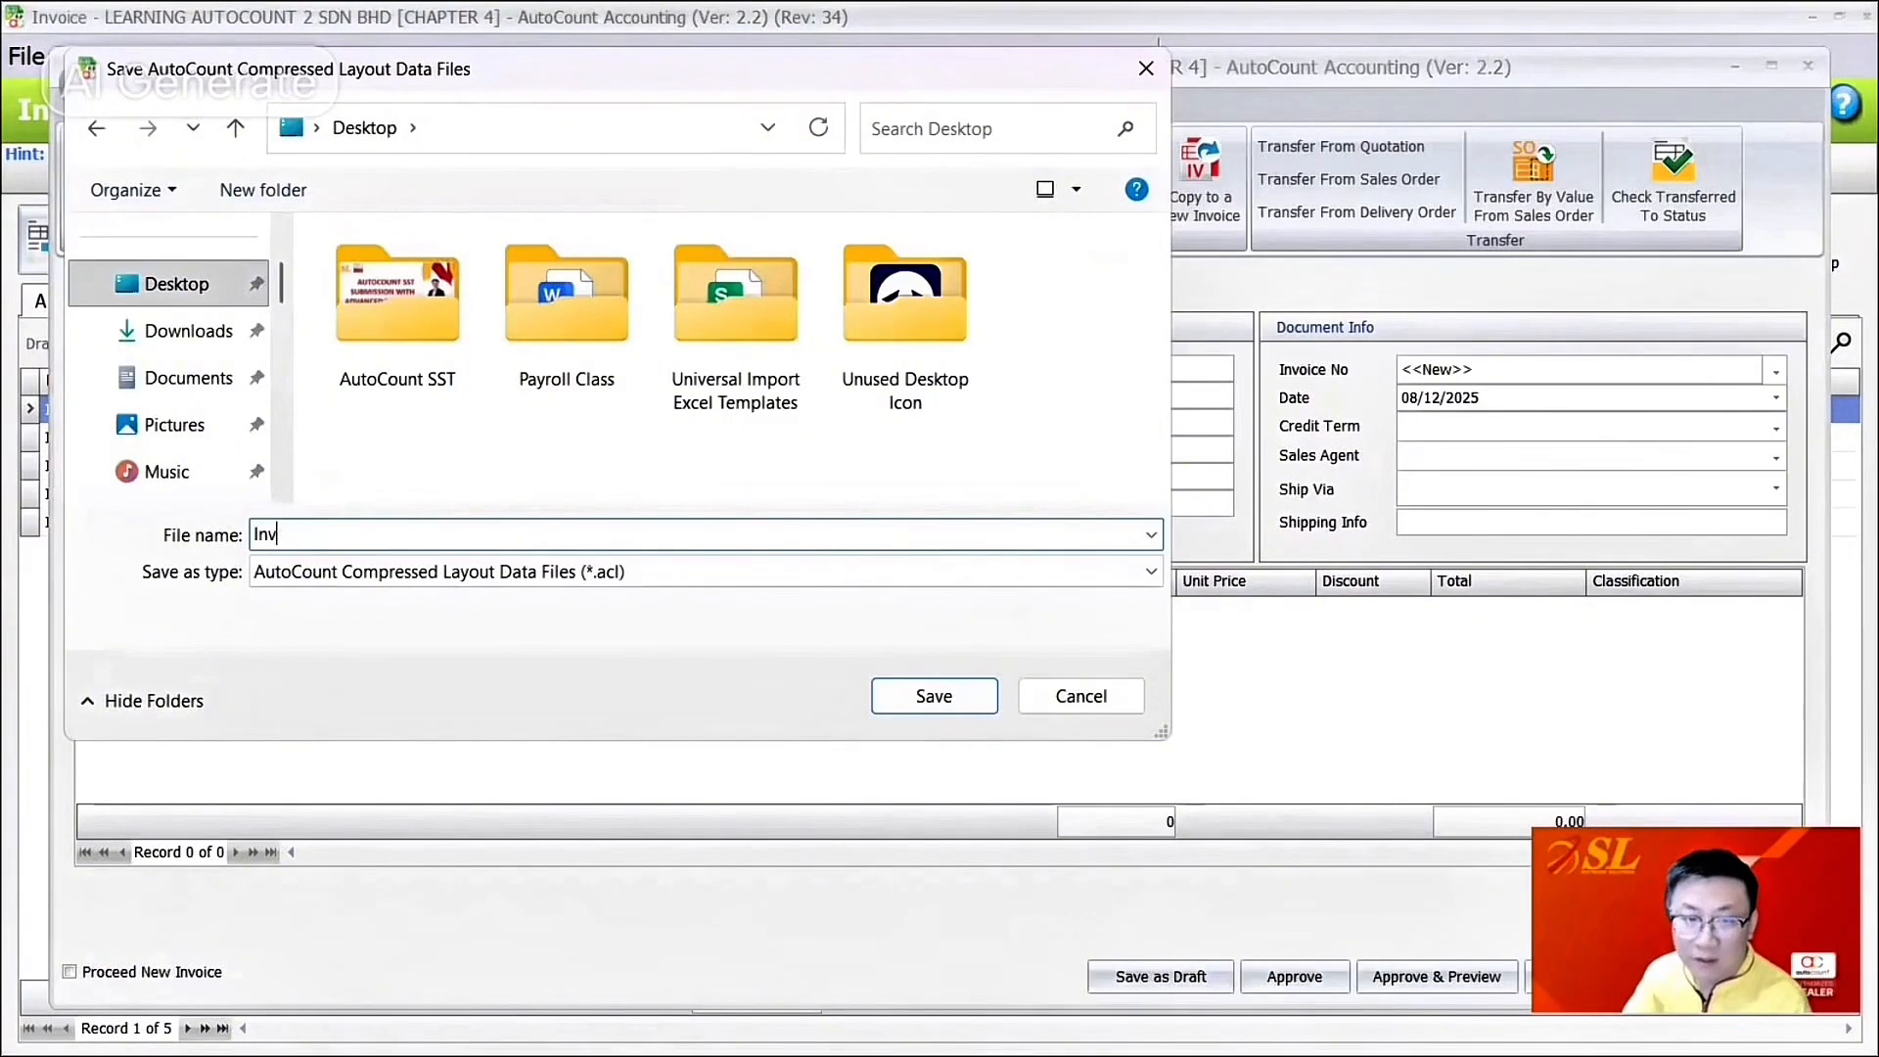
text(ocie Foice)
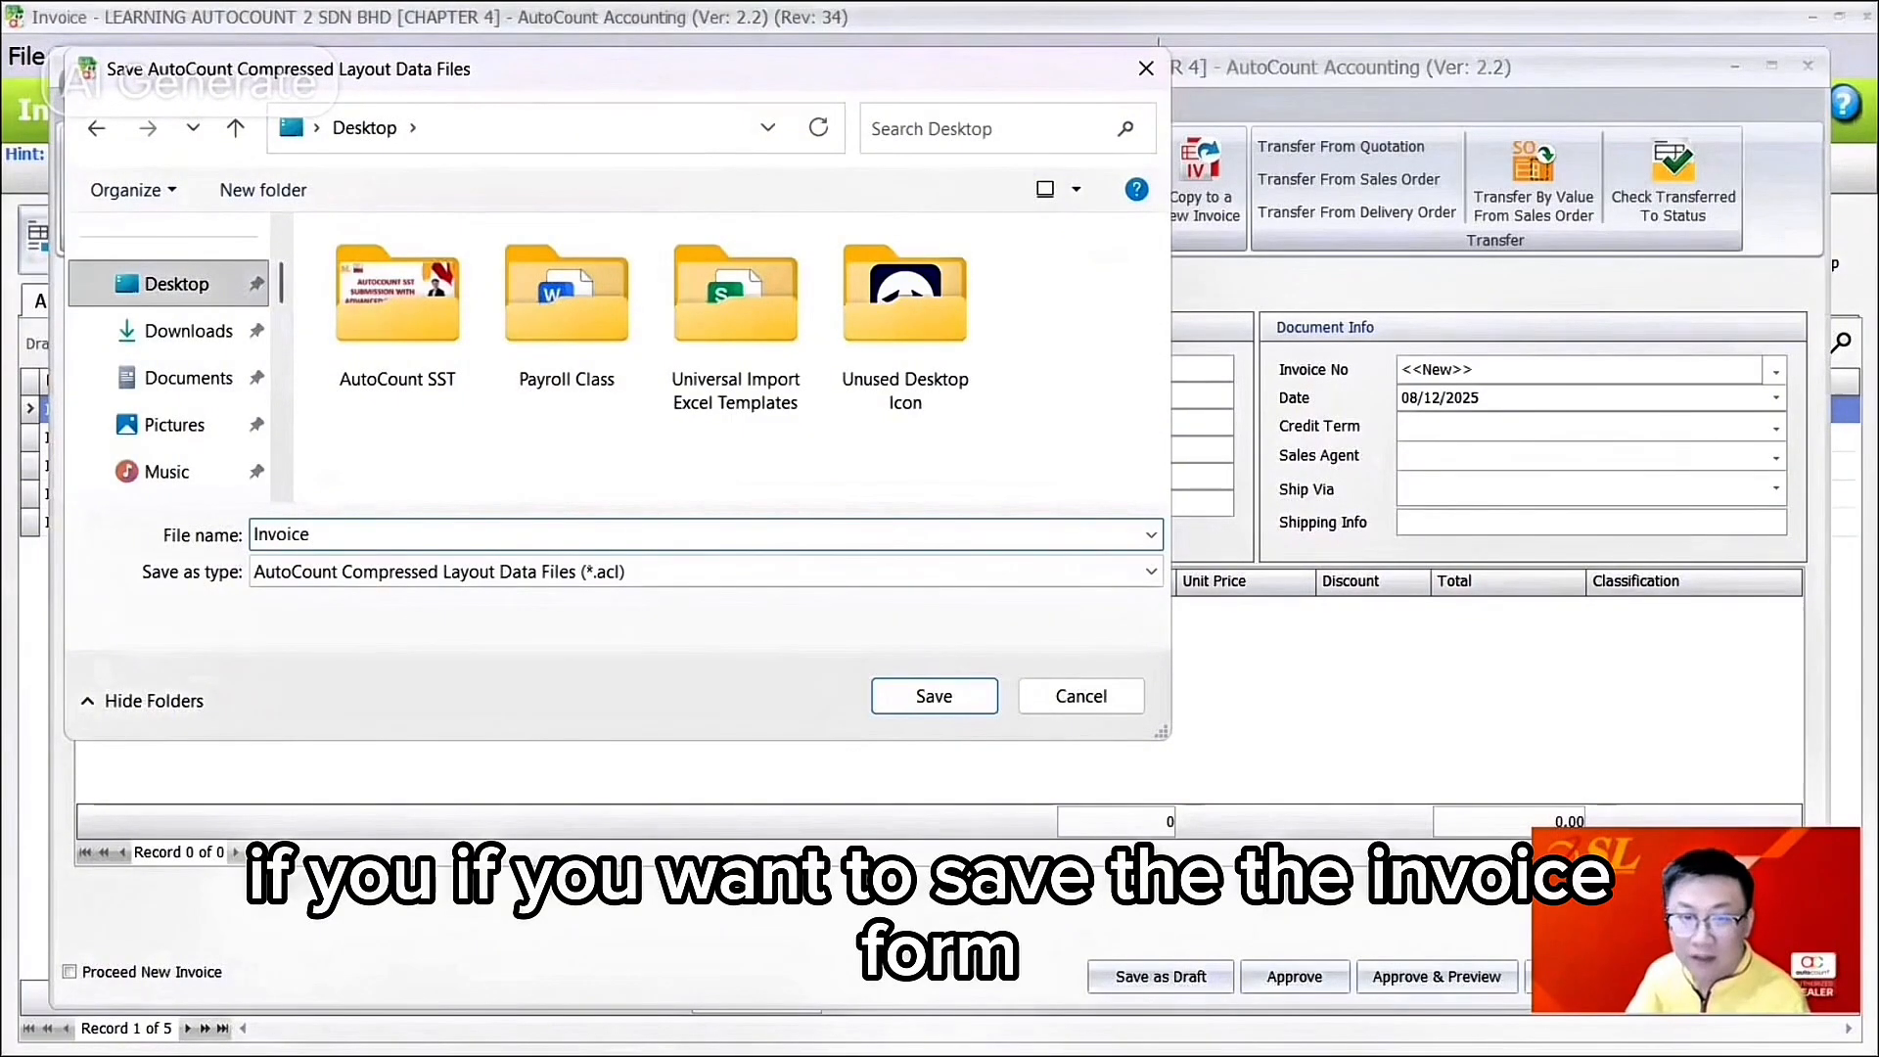
text(p)
key(BackSpace)
text(orm)
key(Return)
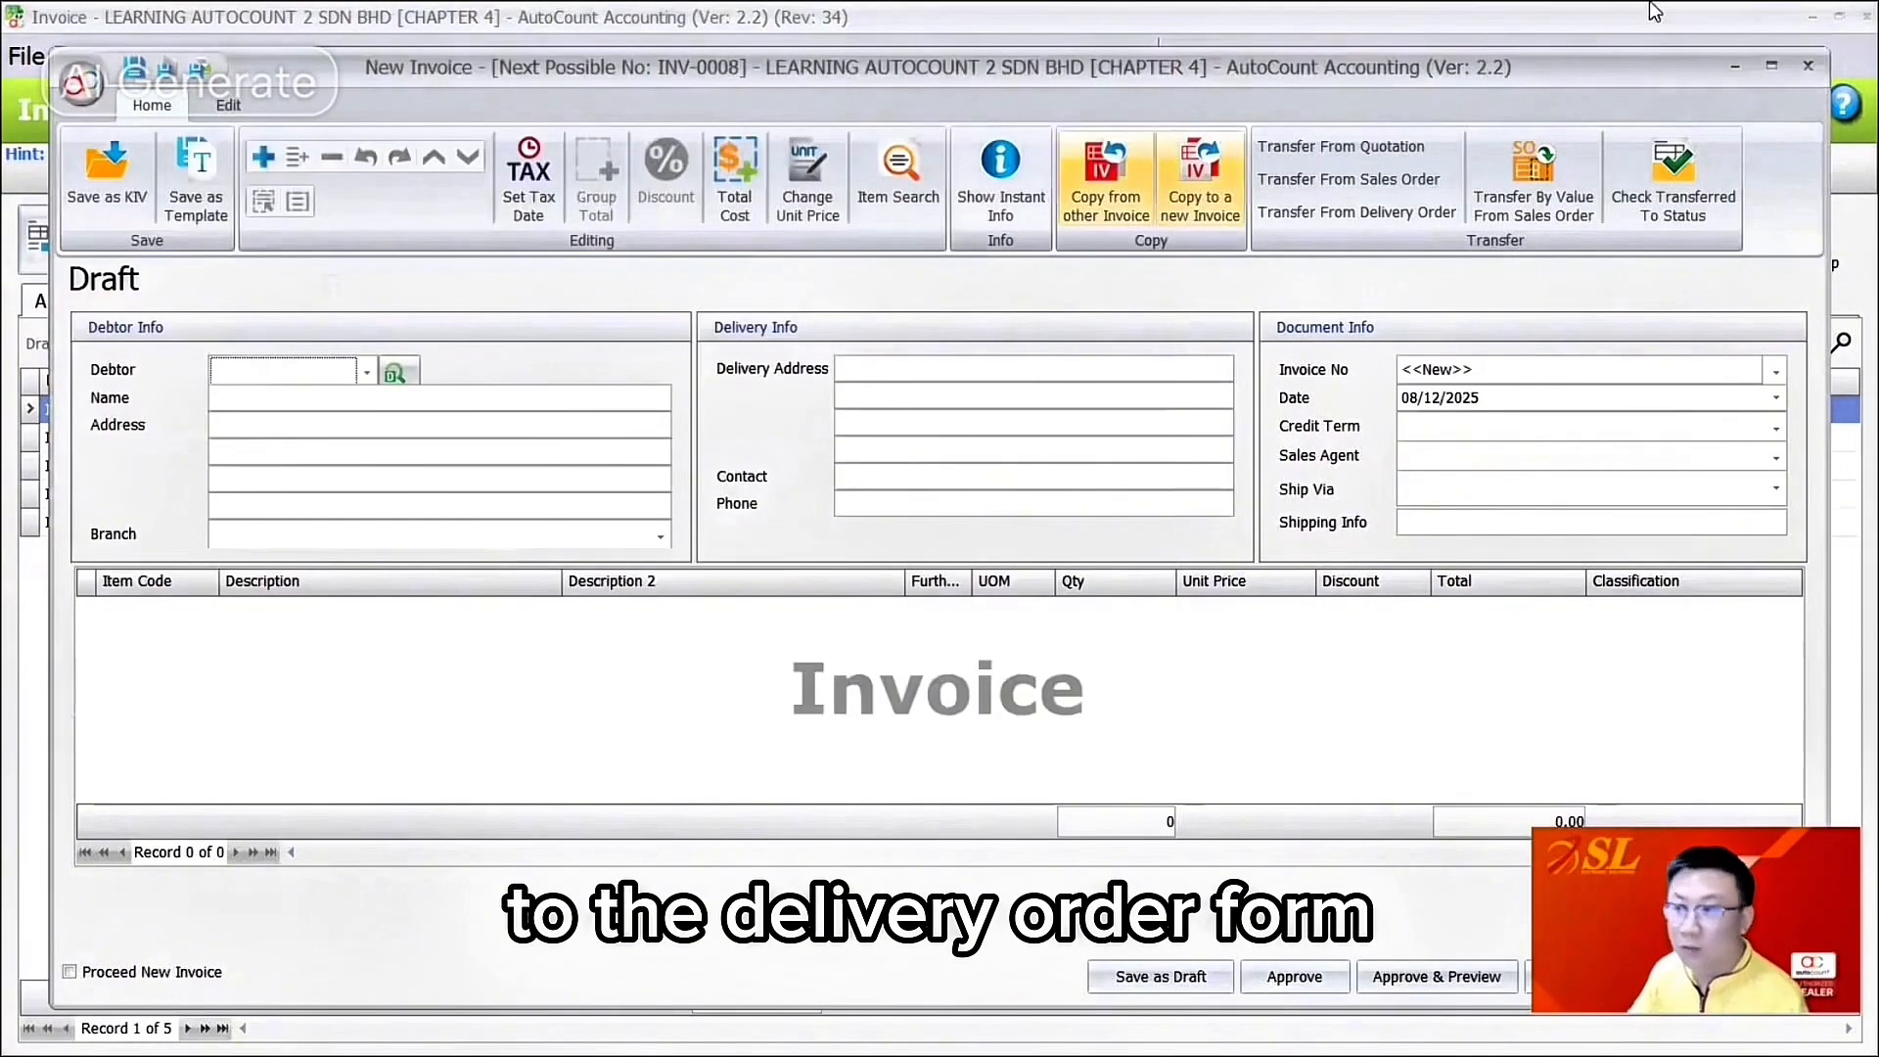
Step: Close the invoice and start a new delivery order from the Delivery Order list
click(1808, 65)
click(391, 56)
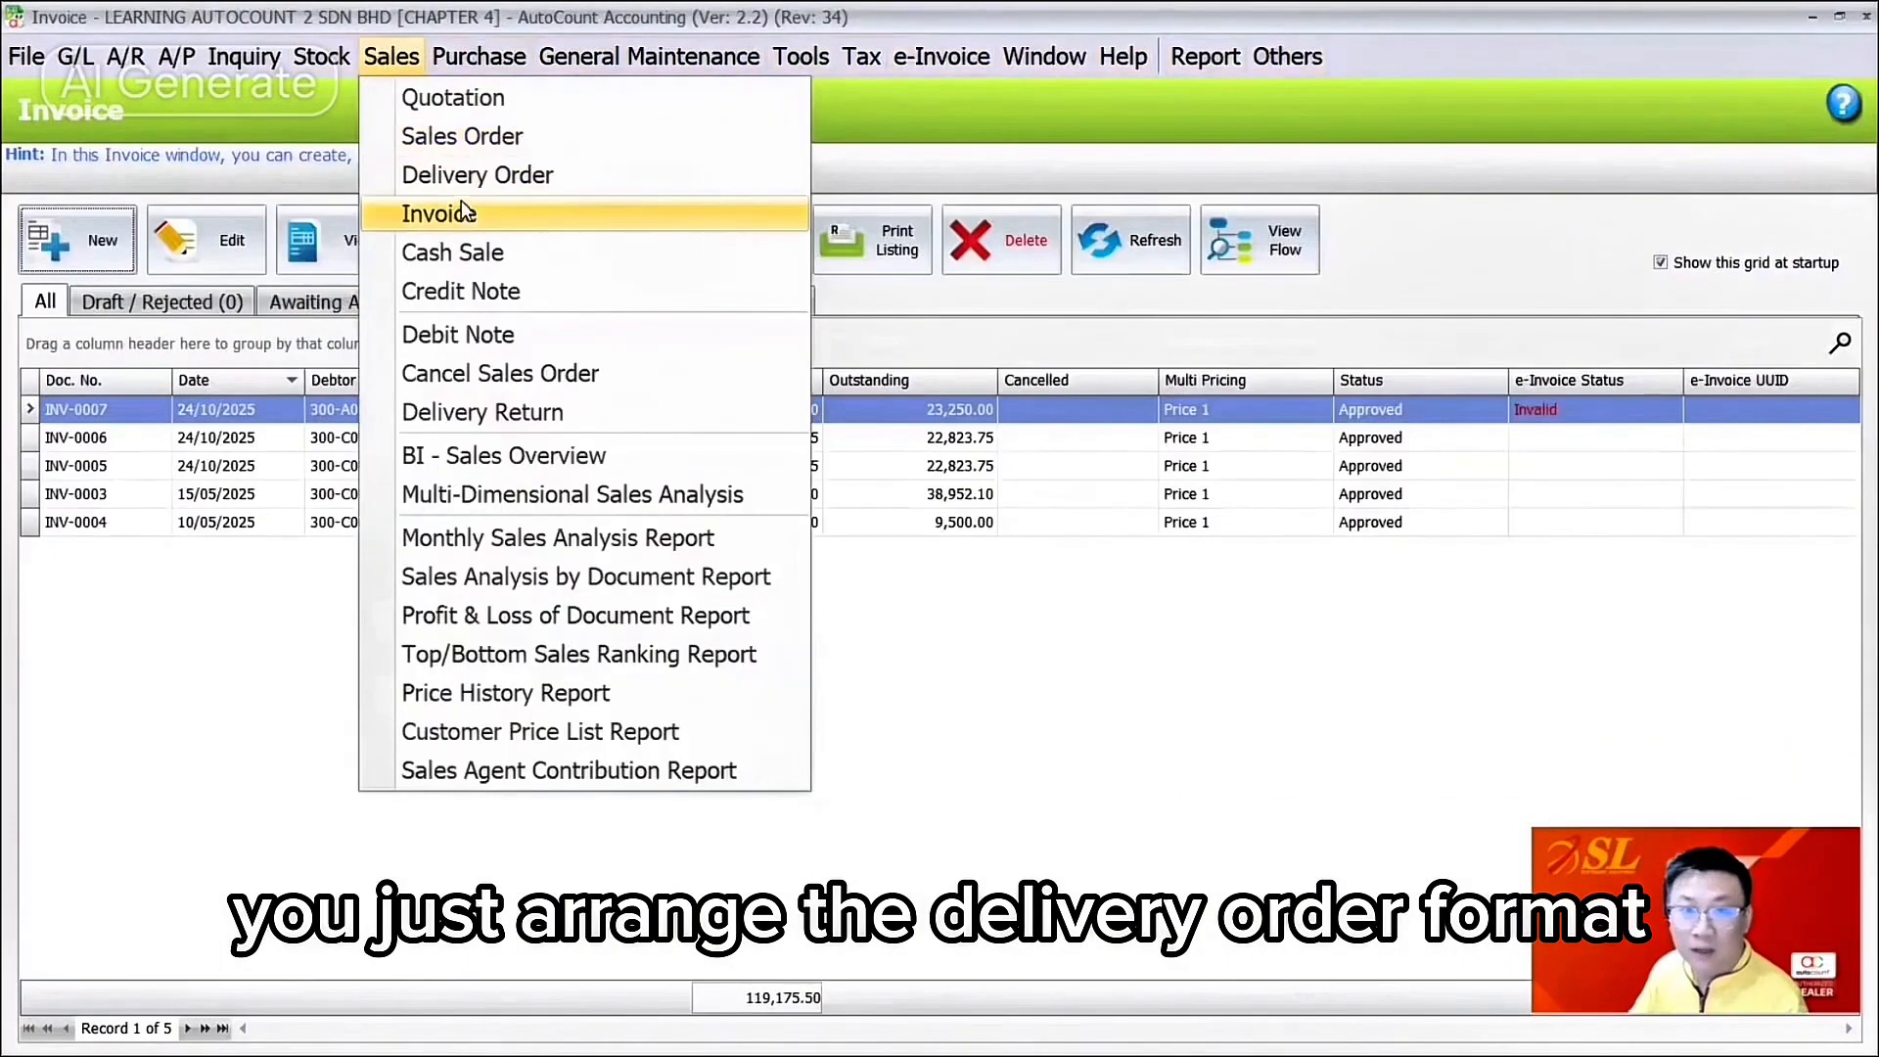
click(464, 191)
click(107, 241)
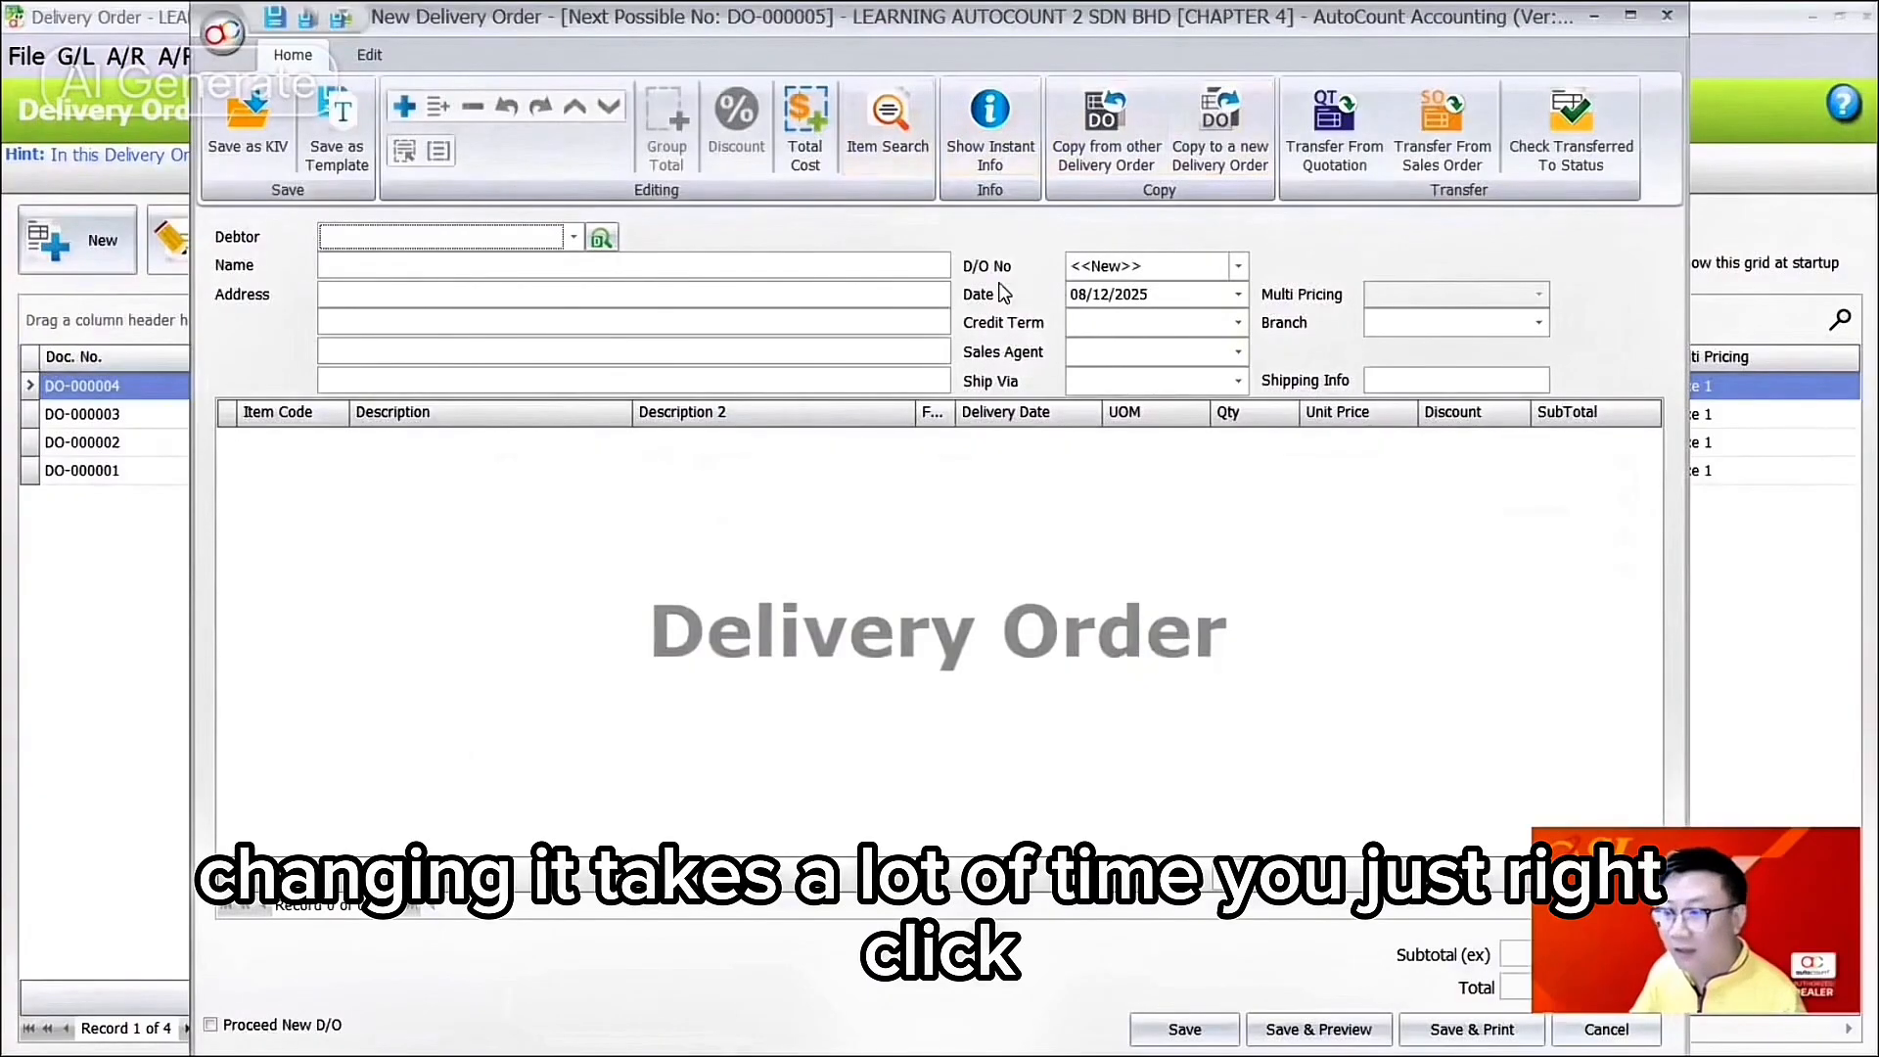
right_click(1535, 241)
Step: Load the Invoice Form layout file onto the delivery order and widen its Document Info section
click(1664, 490)
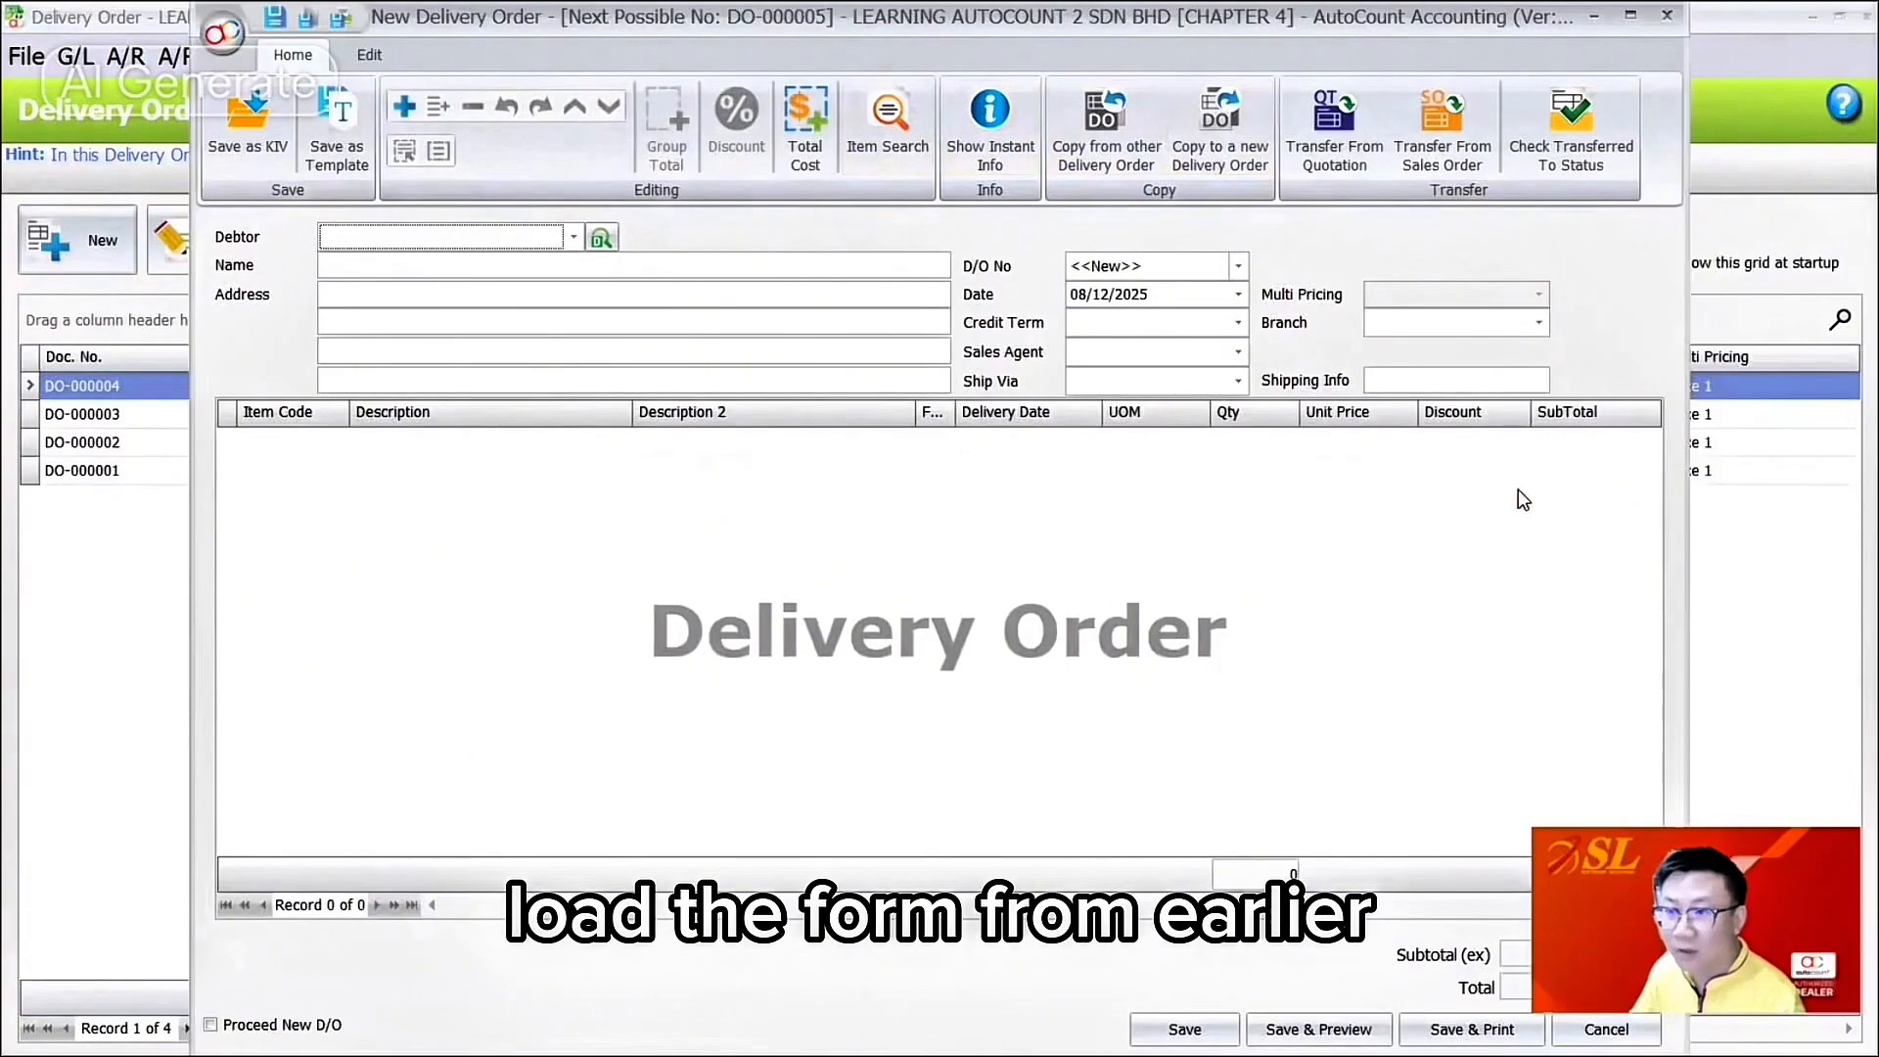
double_click(1190, 270)
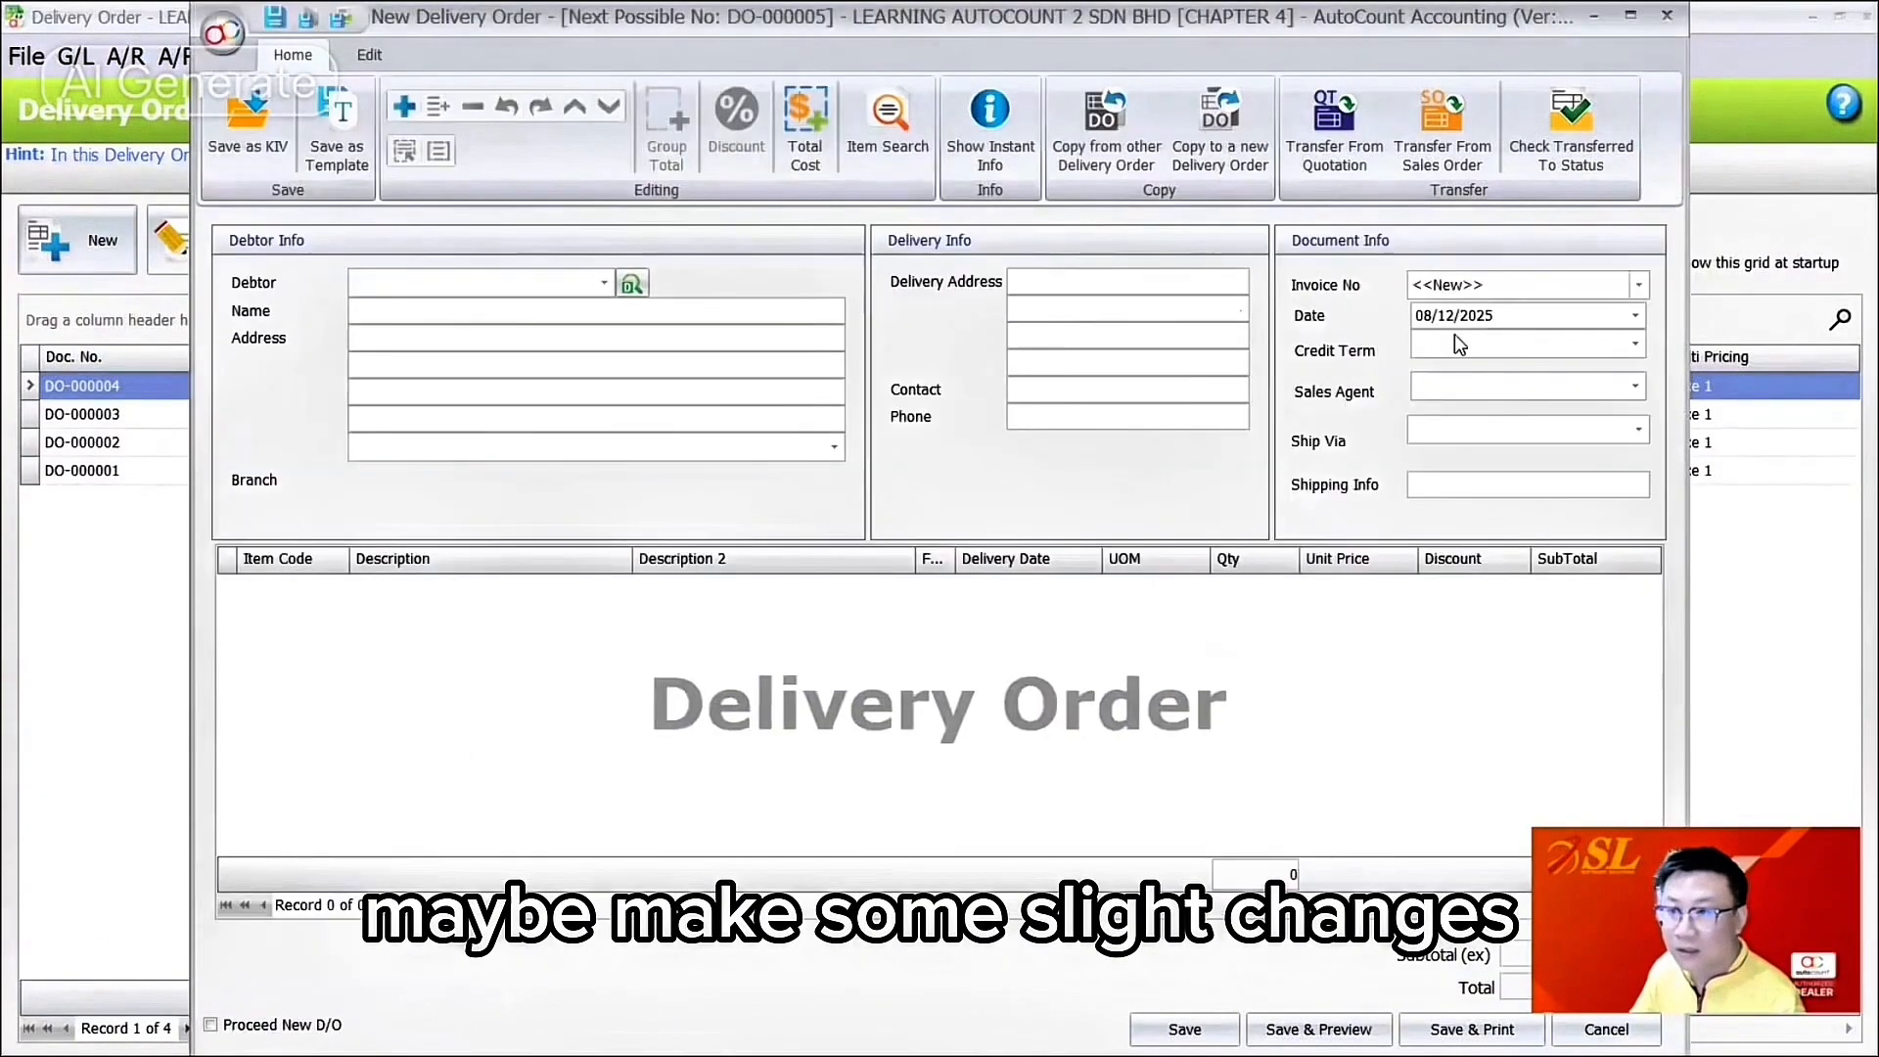
right_click(1300, 304)
click(1331, 313)
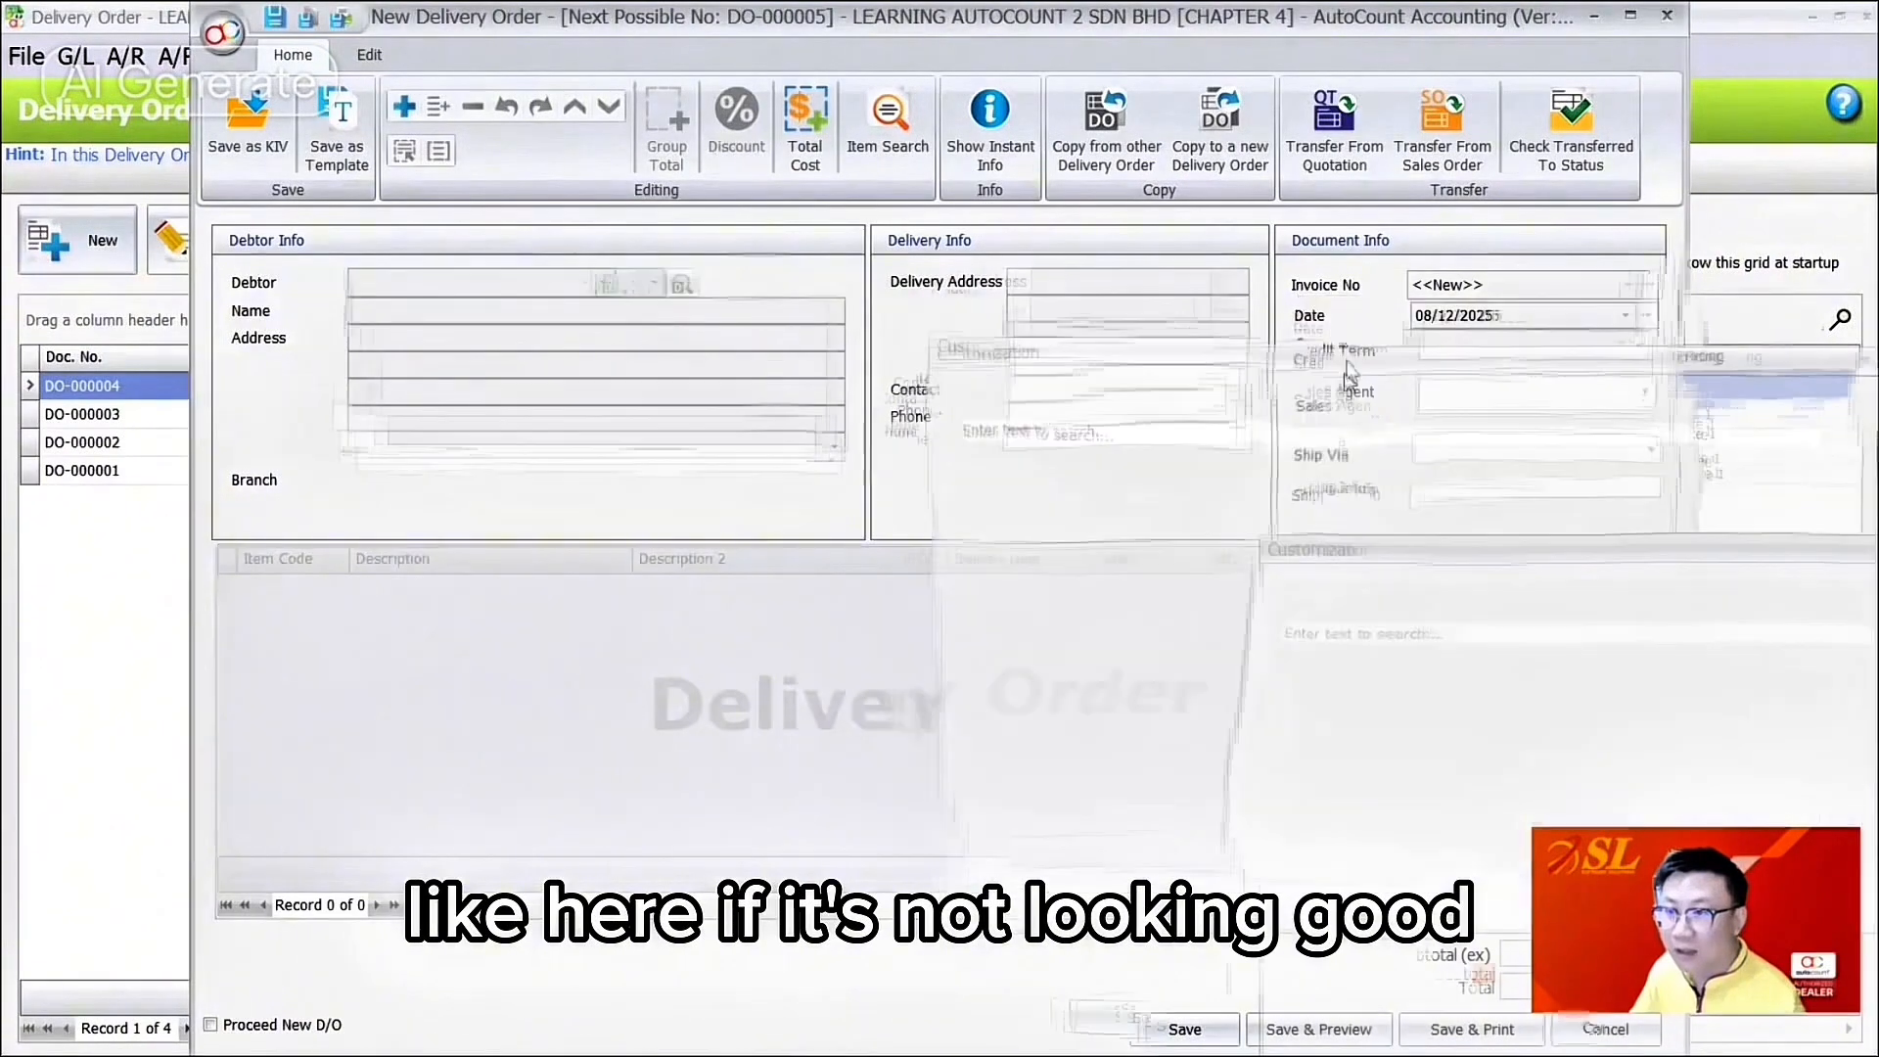
drag(1399, 362, 1287, 556)
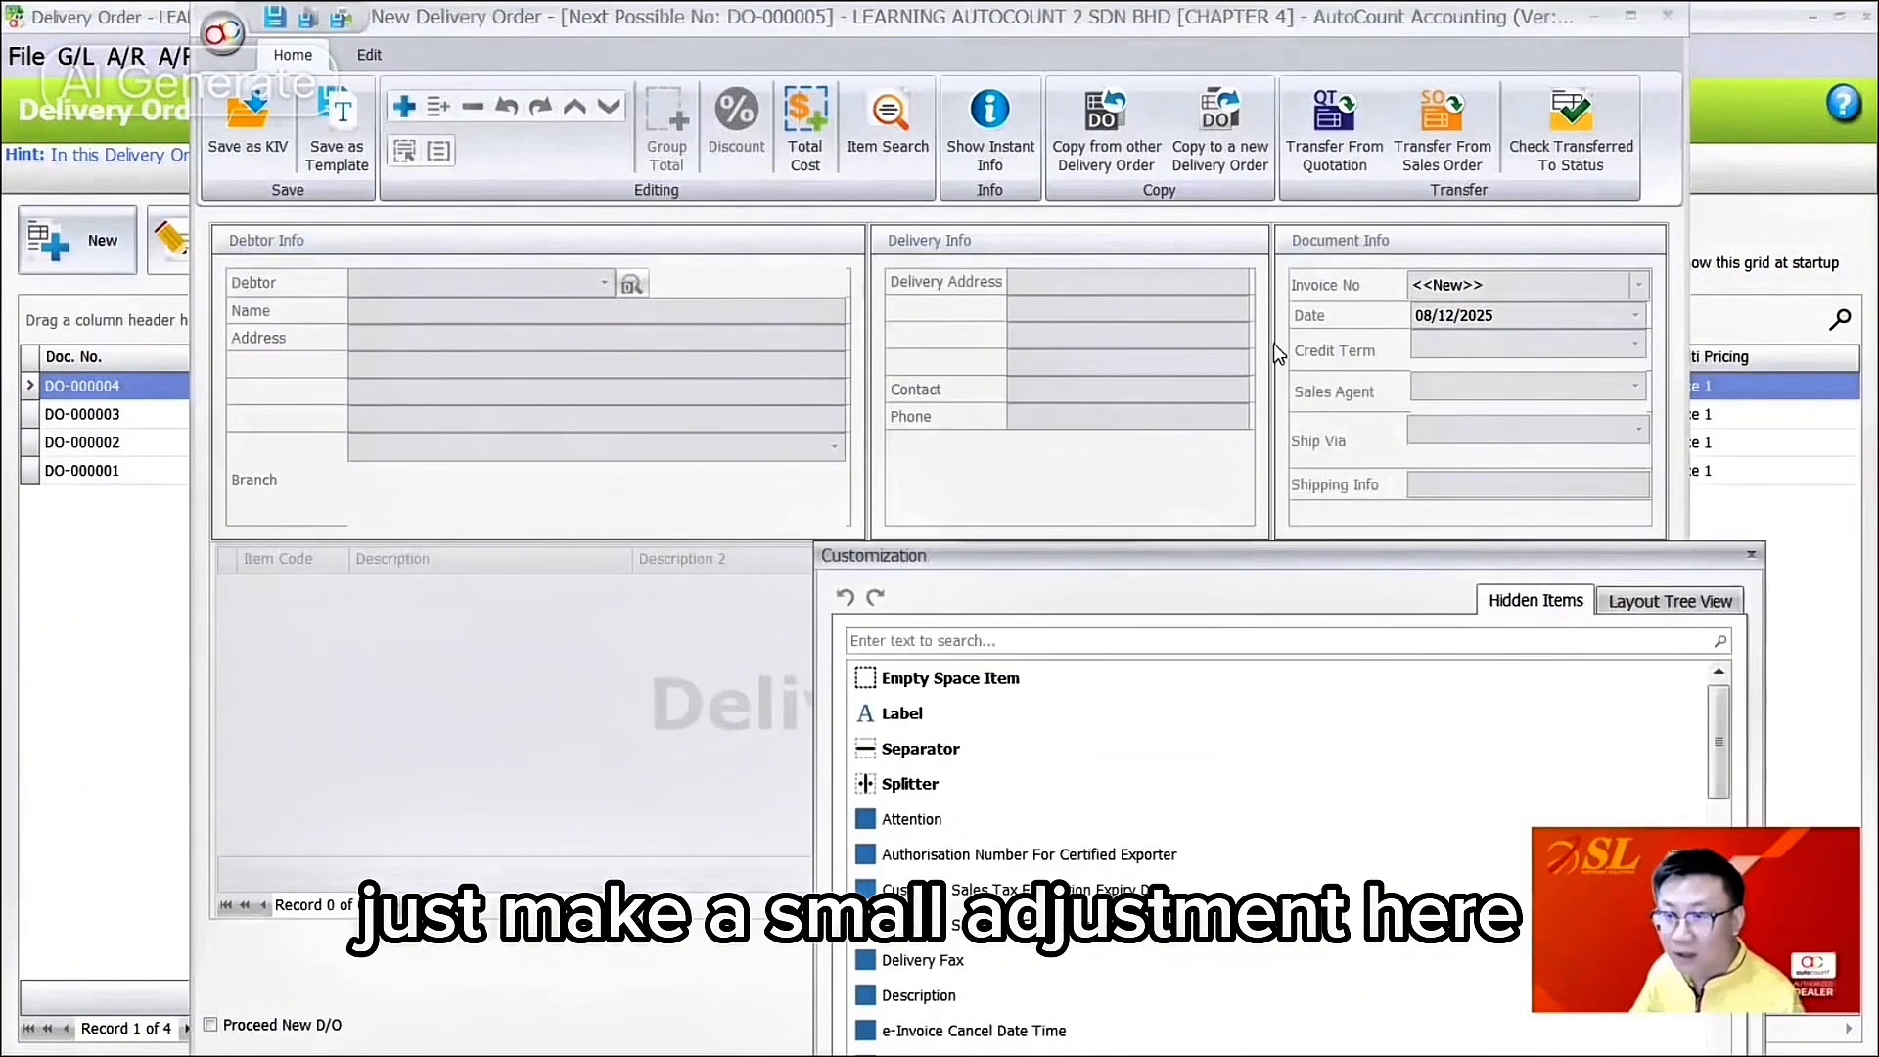
drag(1272, 343, 1248, 344)
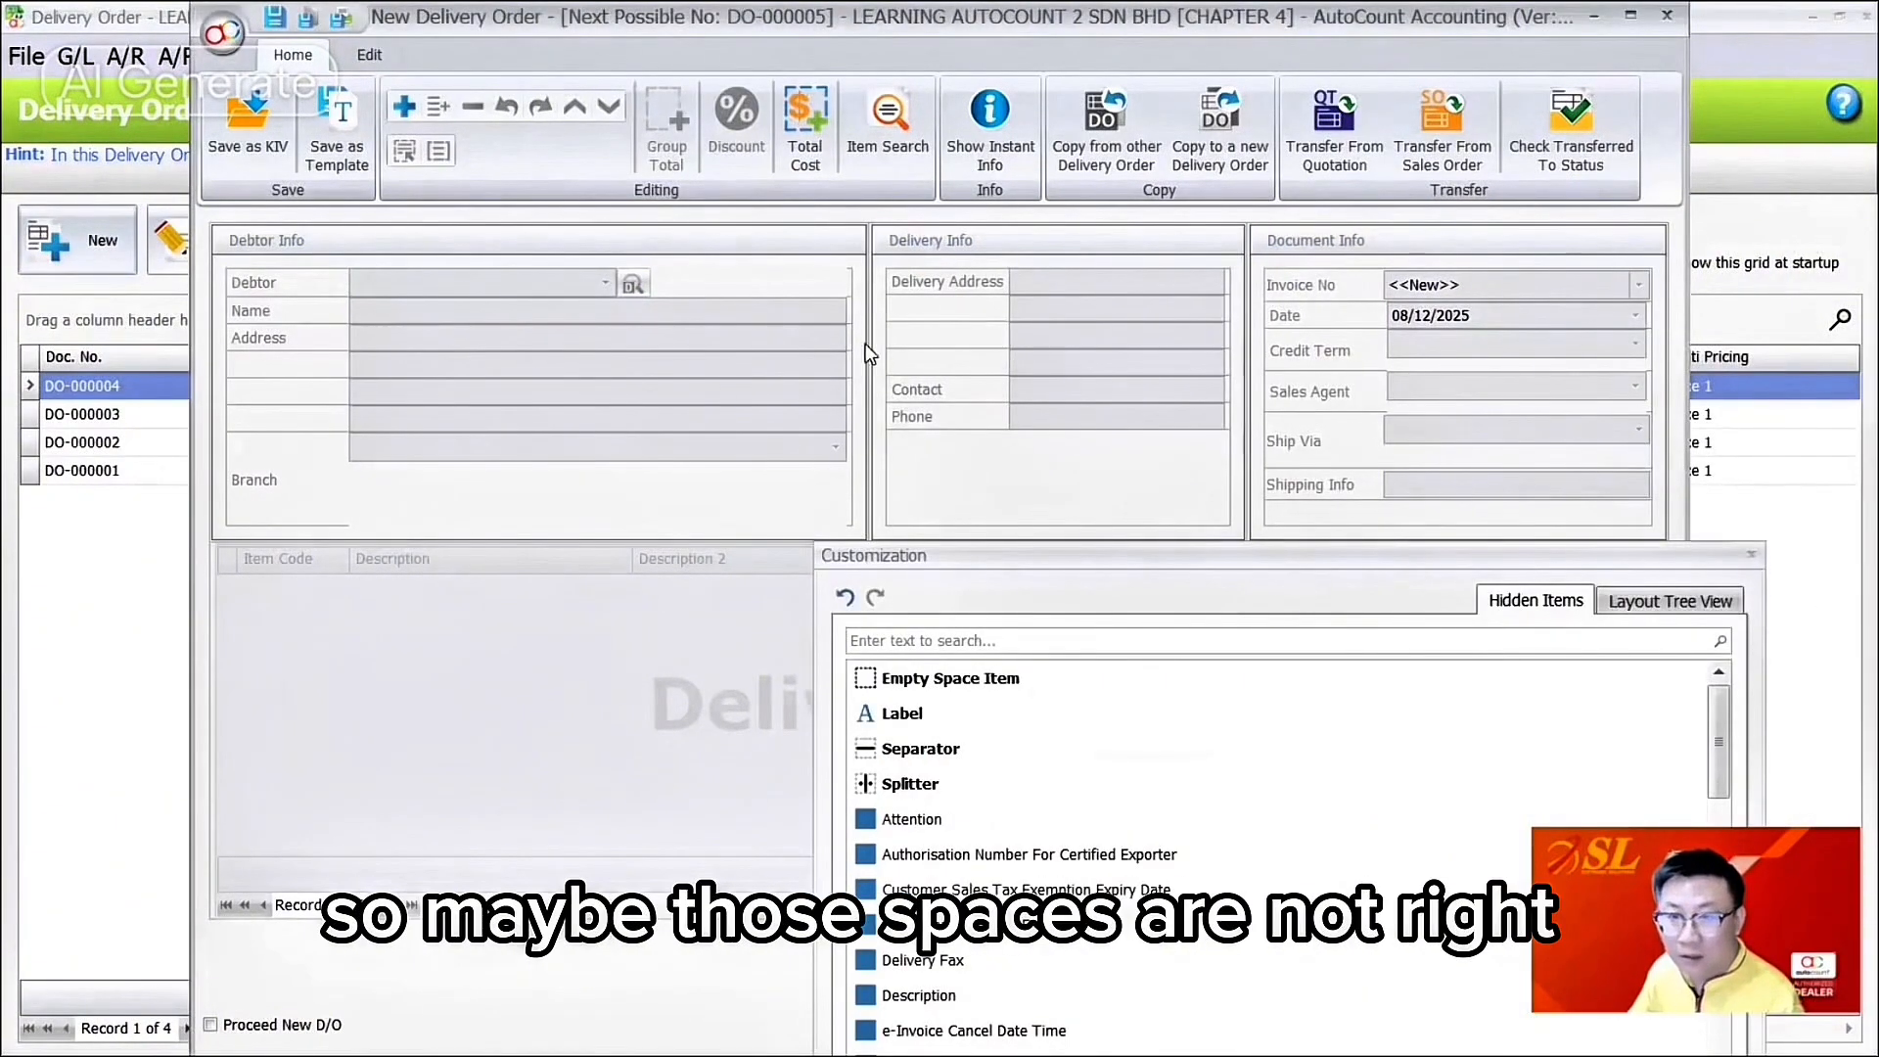
Step: Apply Best Fit to tighten the header field spacing, then finish customising
right_click(646, 504)
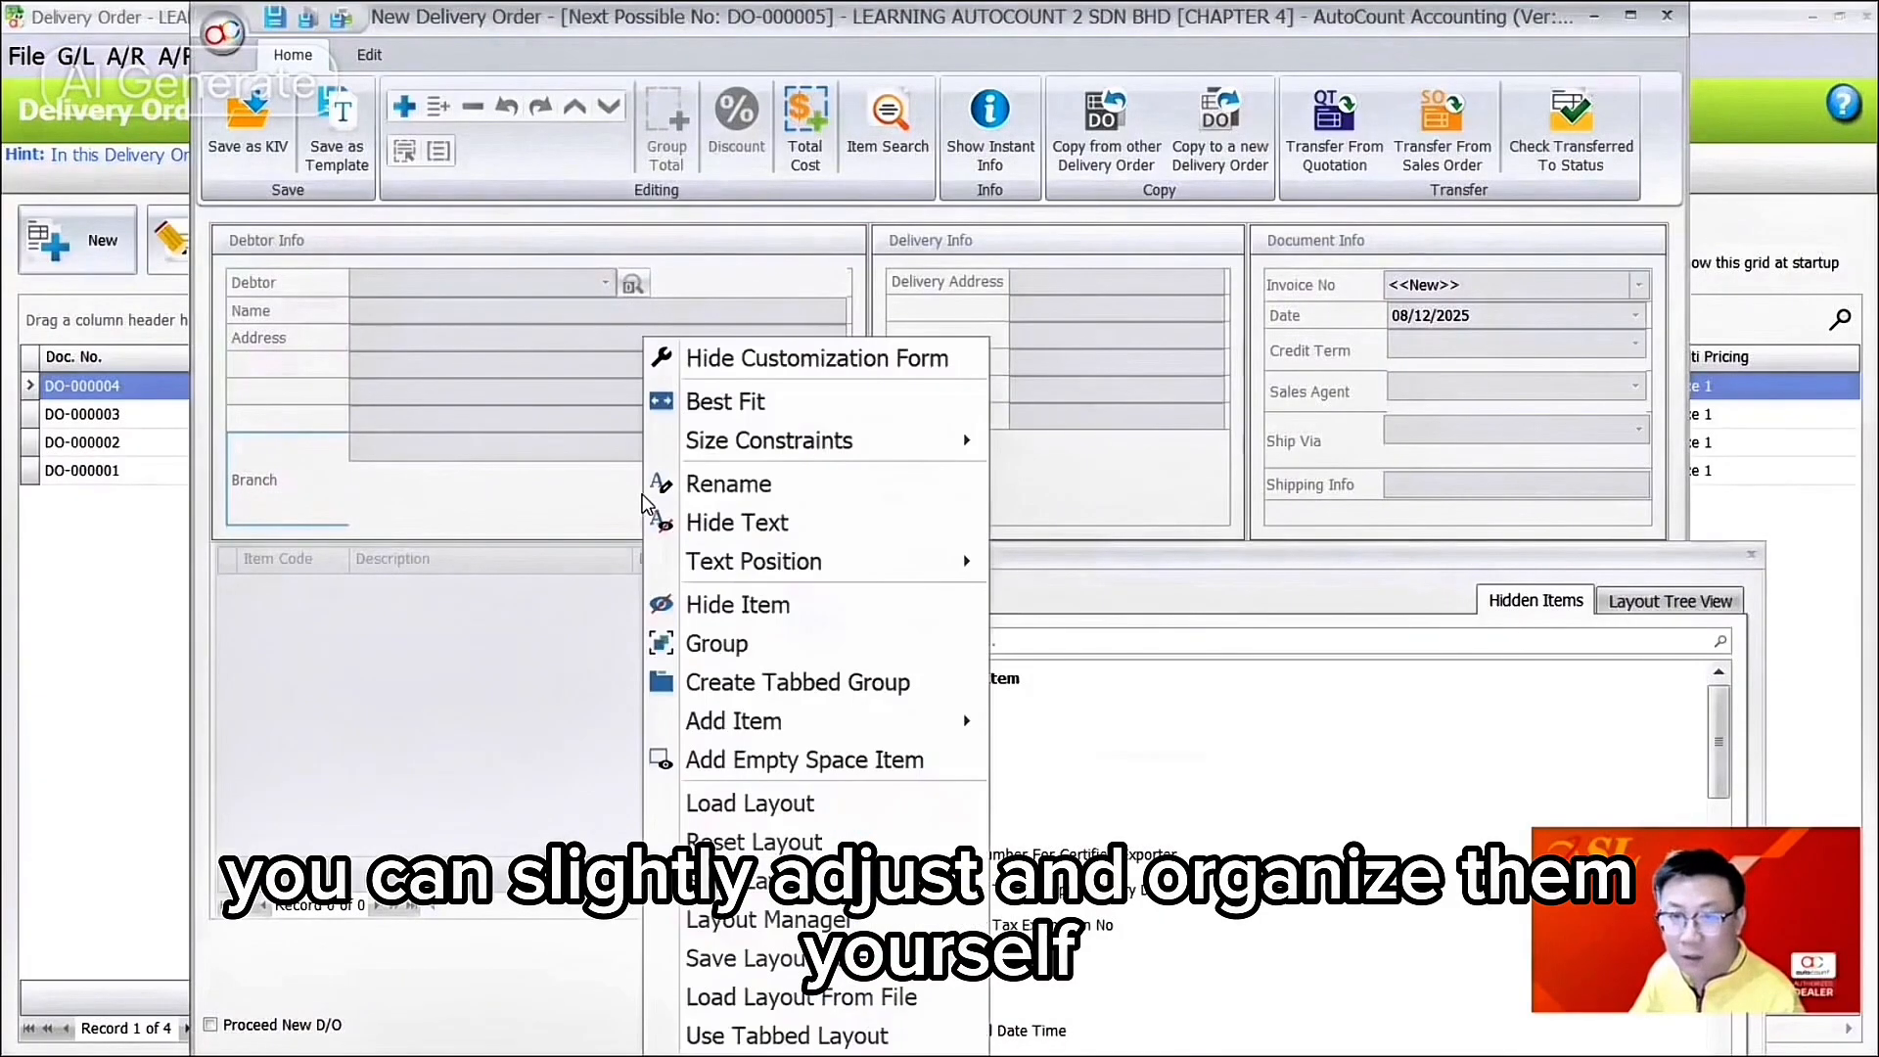
click(360, 531)
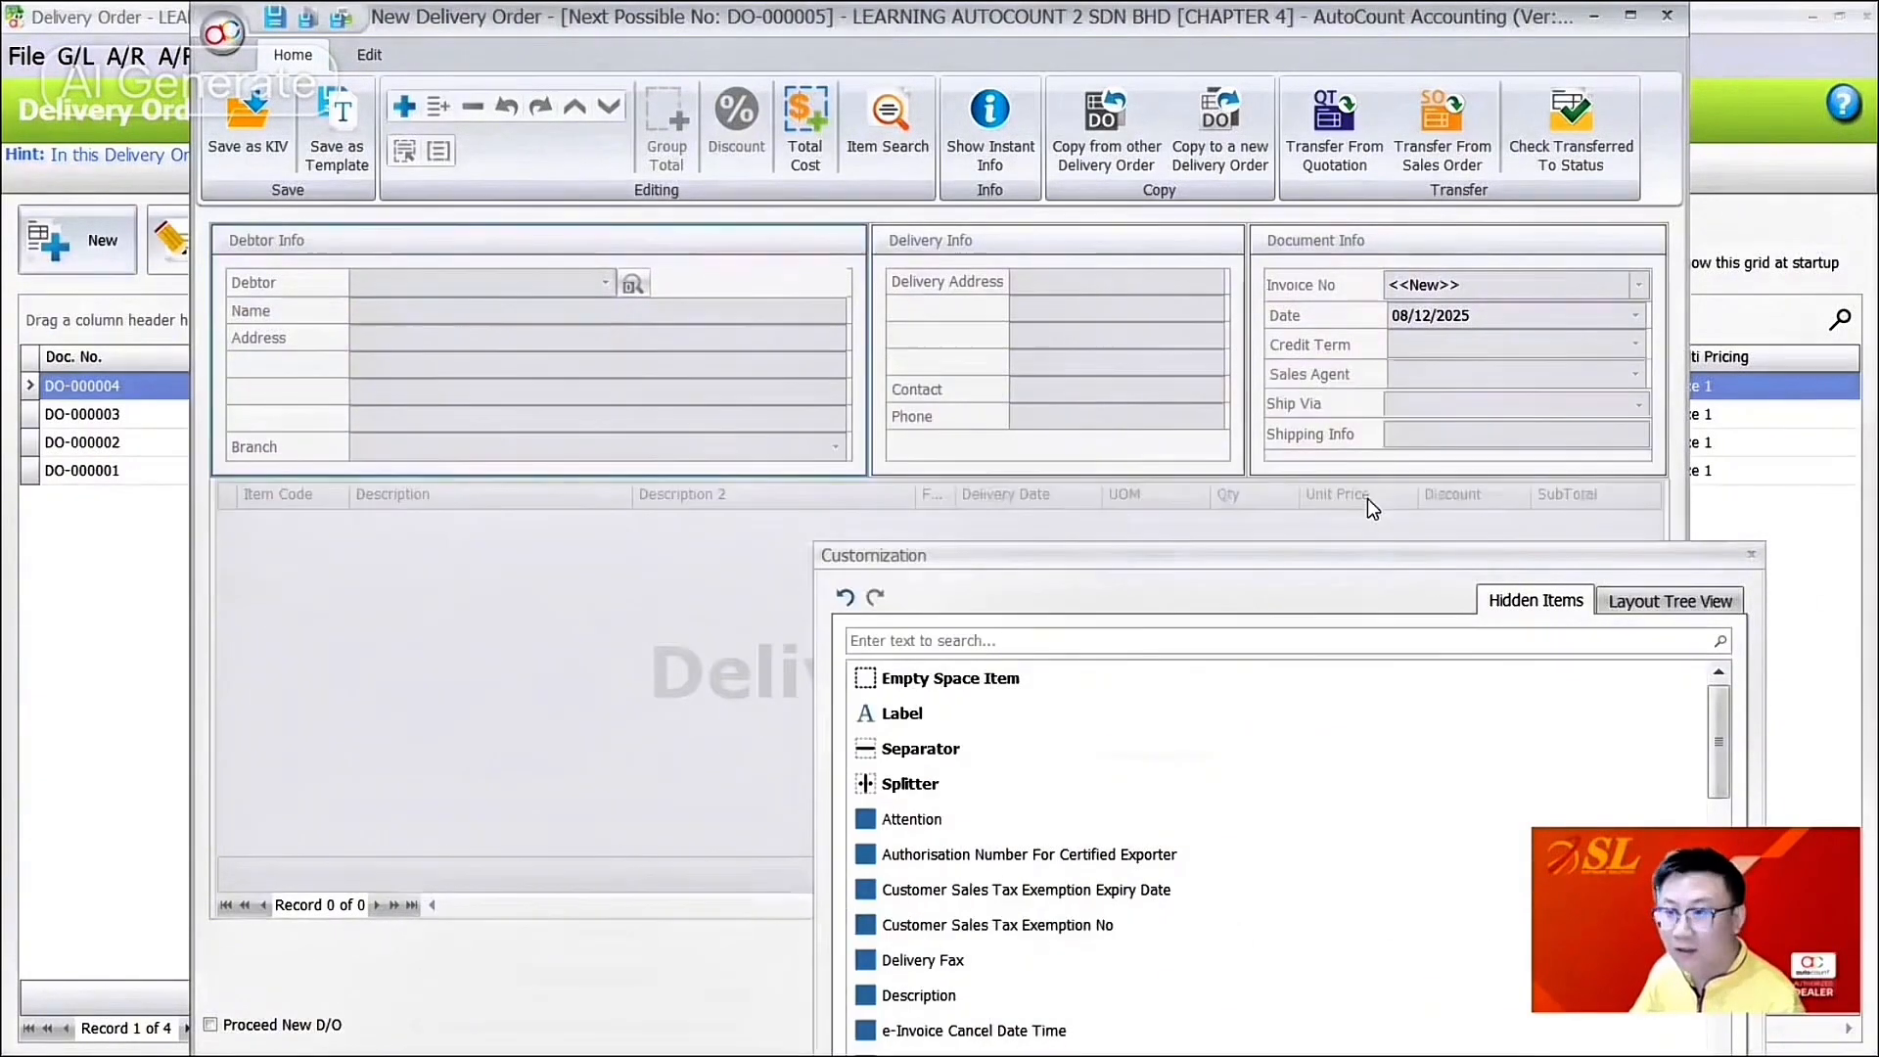
drag(1601, 551, 1299, 520)
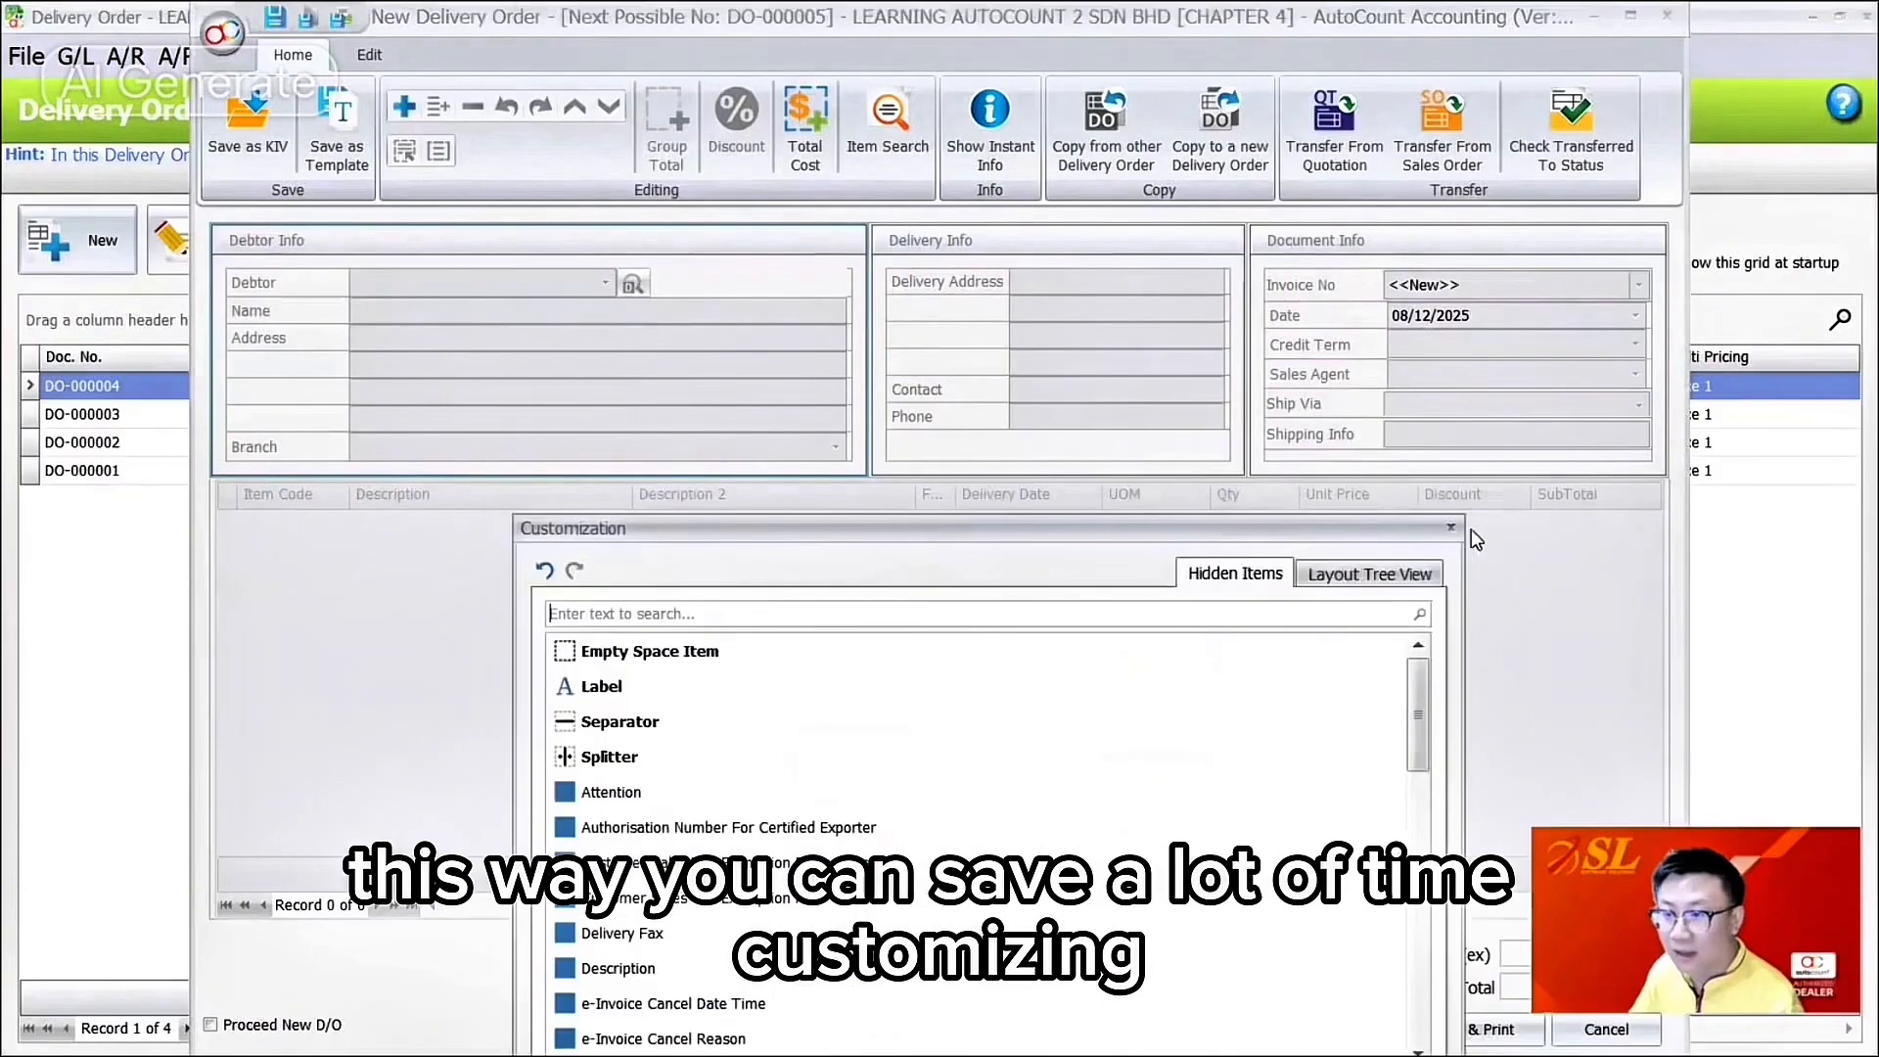
click(1451, 523)
right_click(1343, 291)
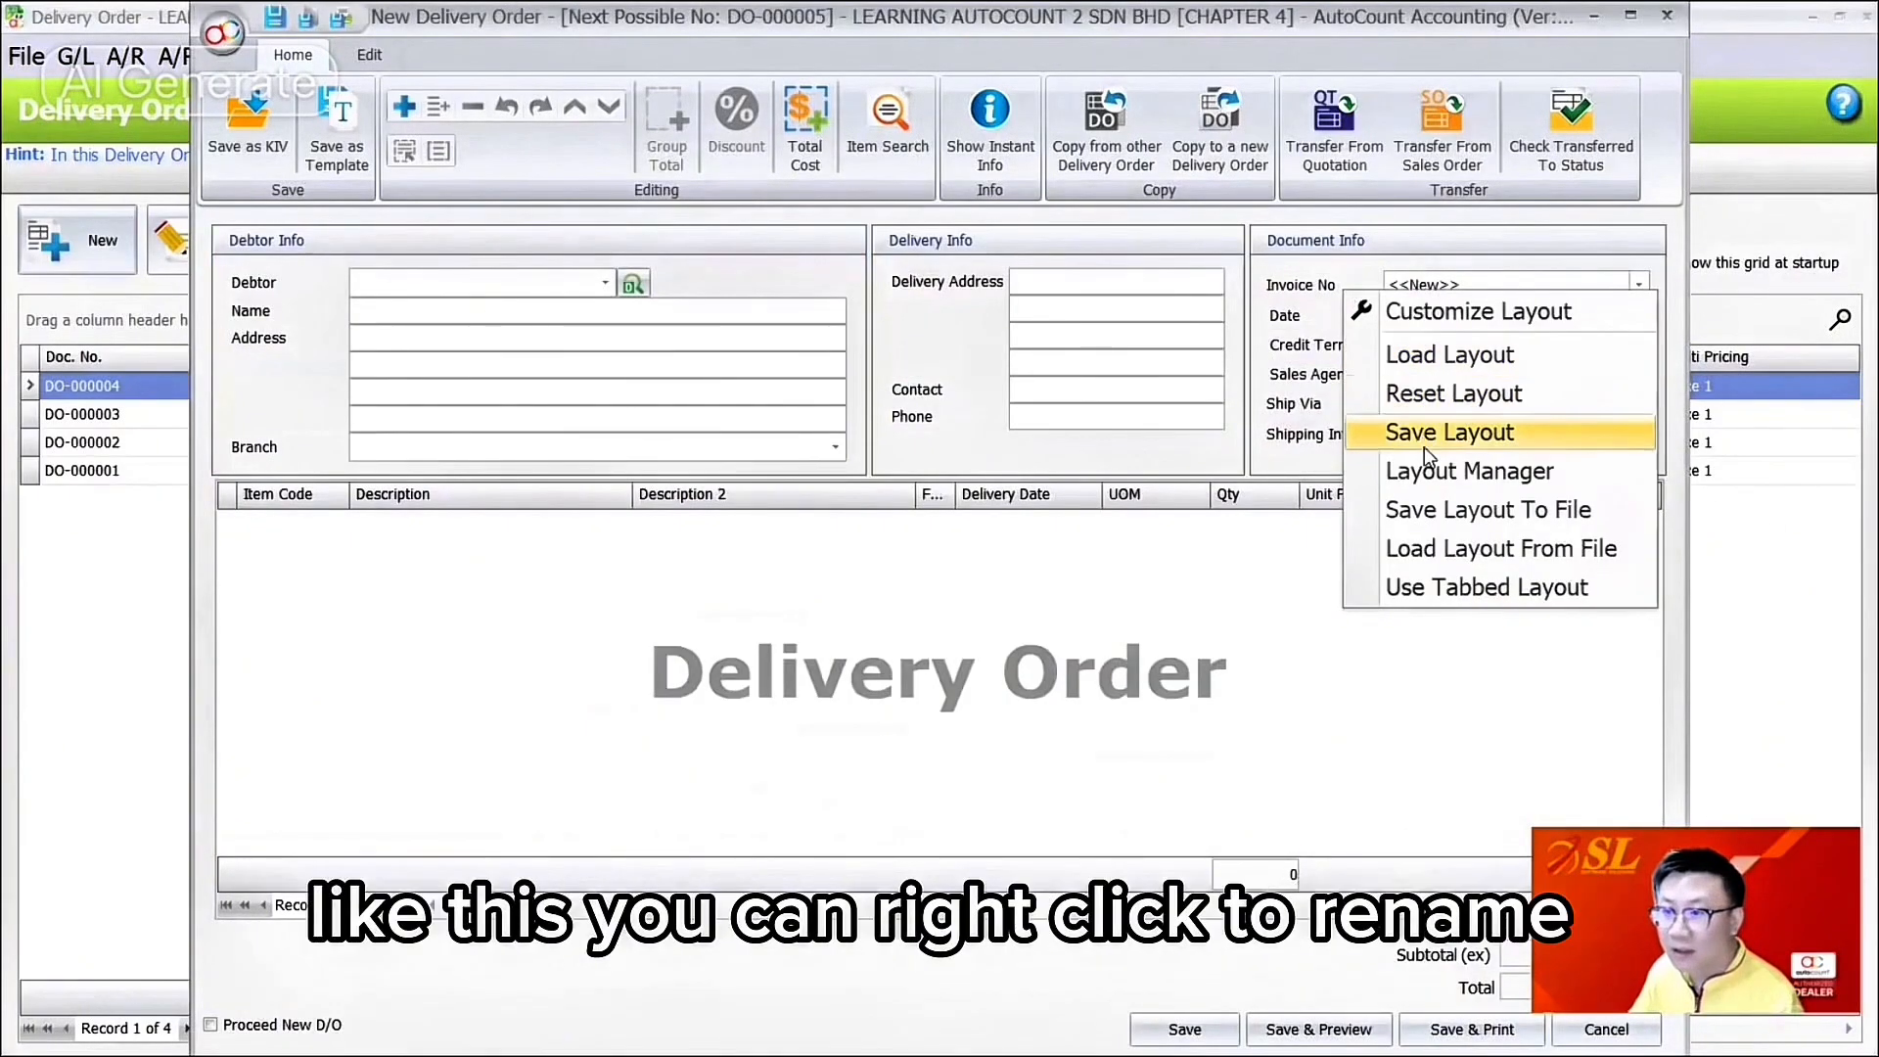
Step: Rename the Invoice No label to D/O No
click(1444, 313)
right_click(1344, 293)
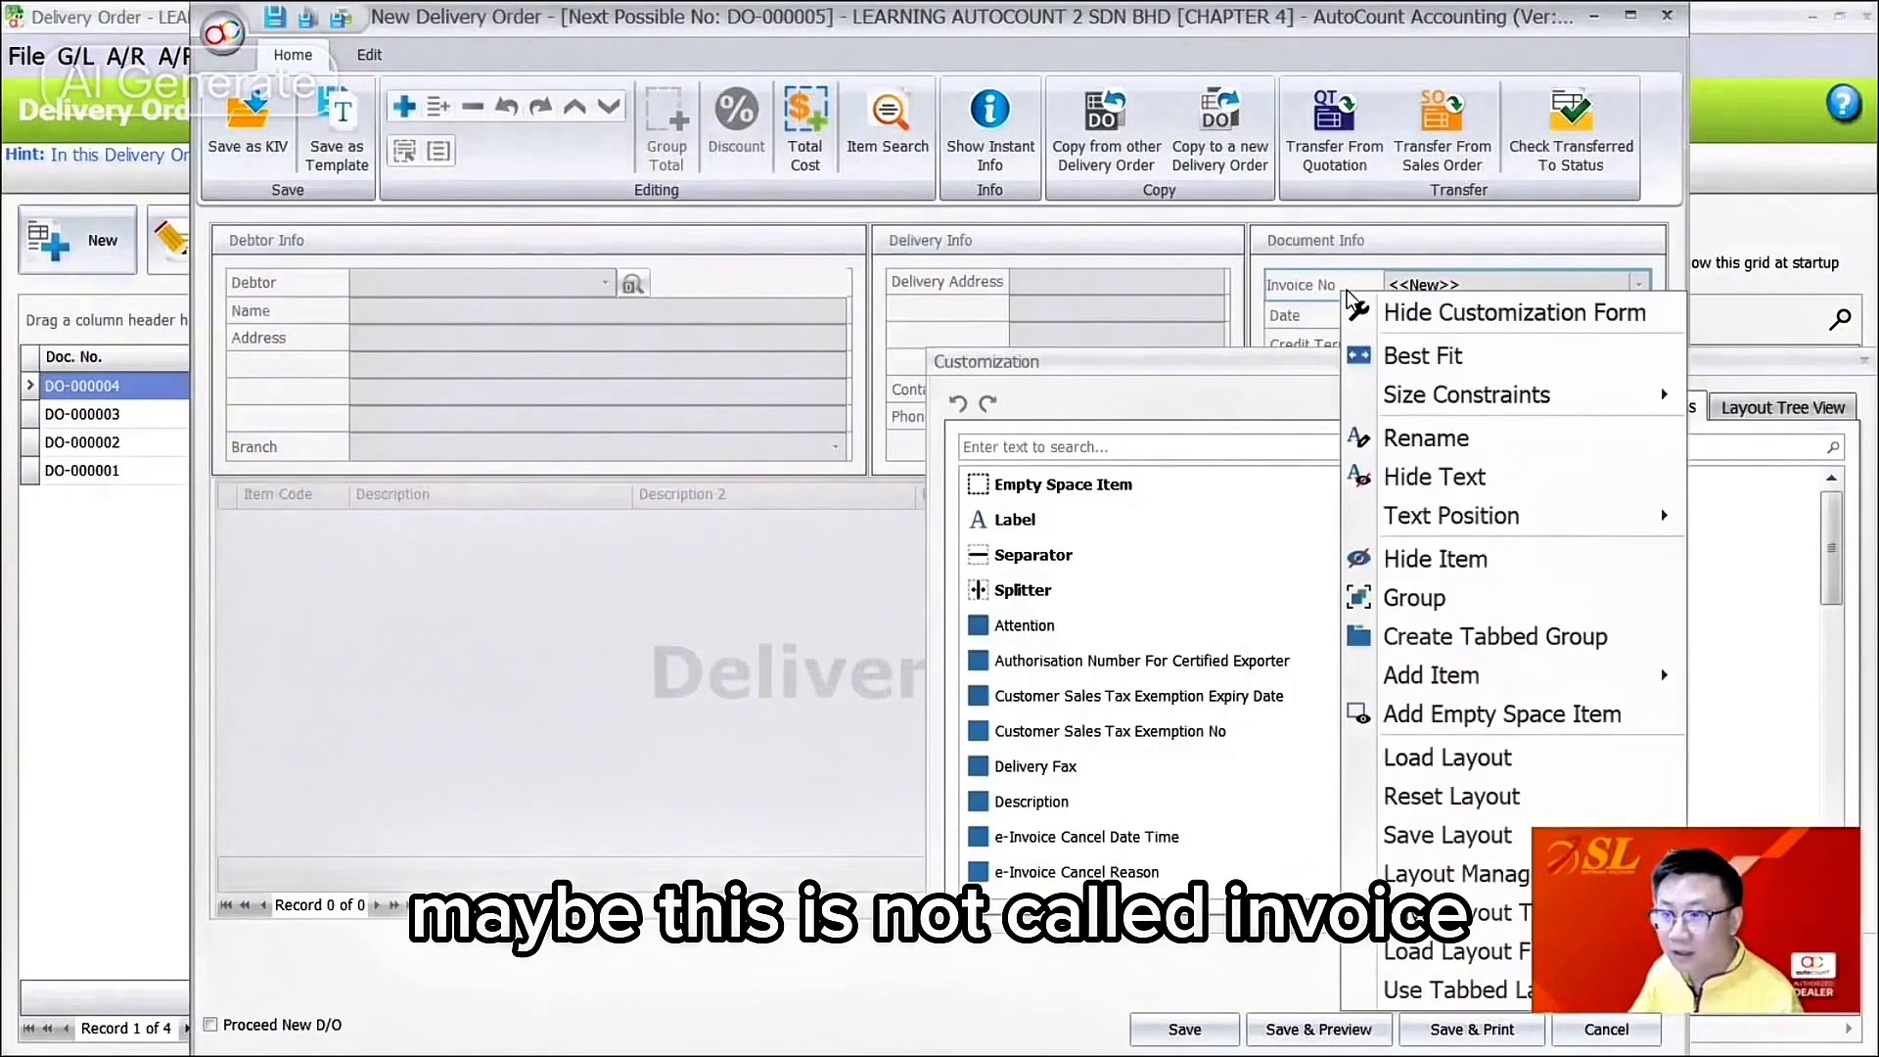
click(1409, 437)
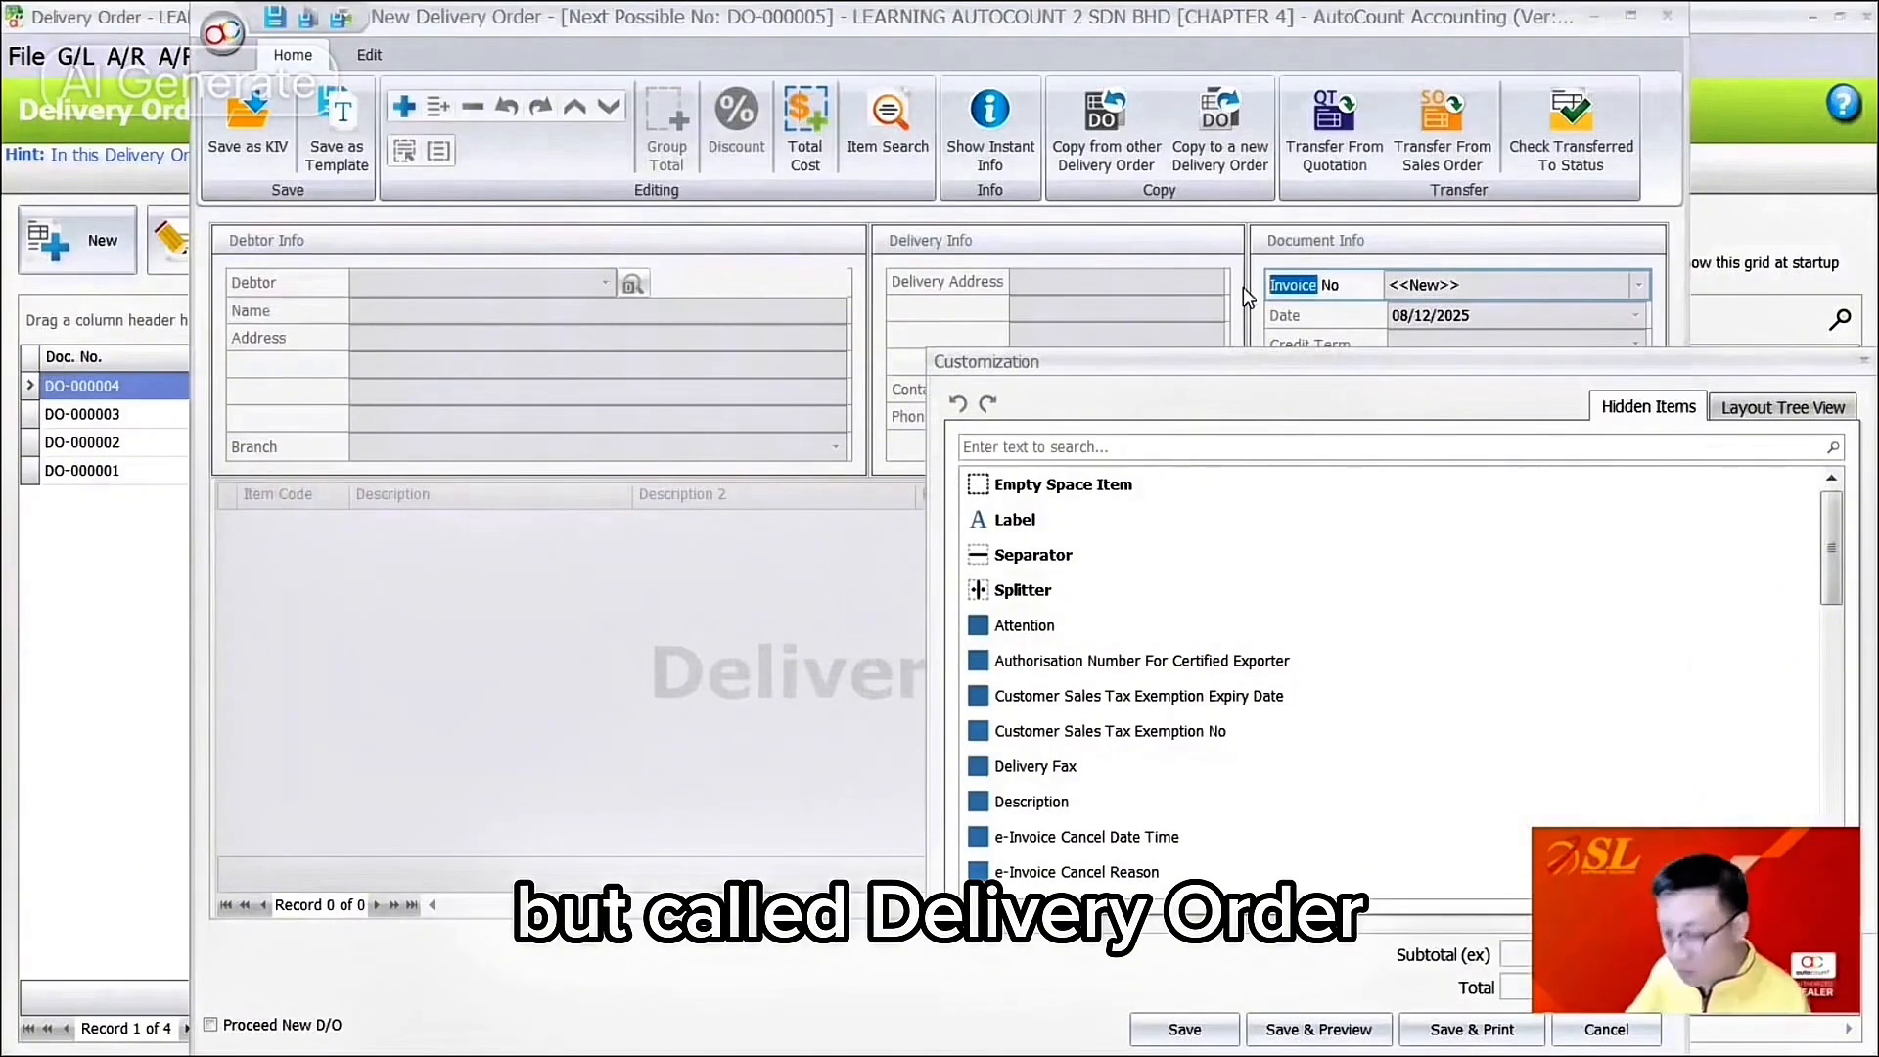
text(D/O)
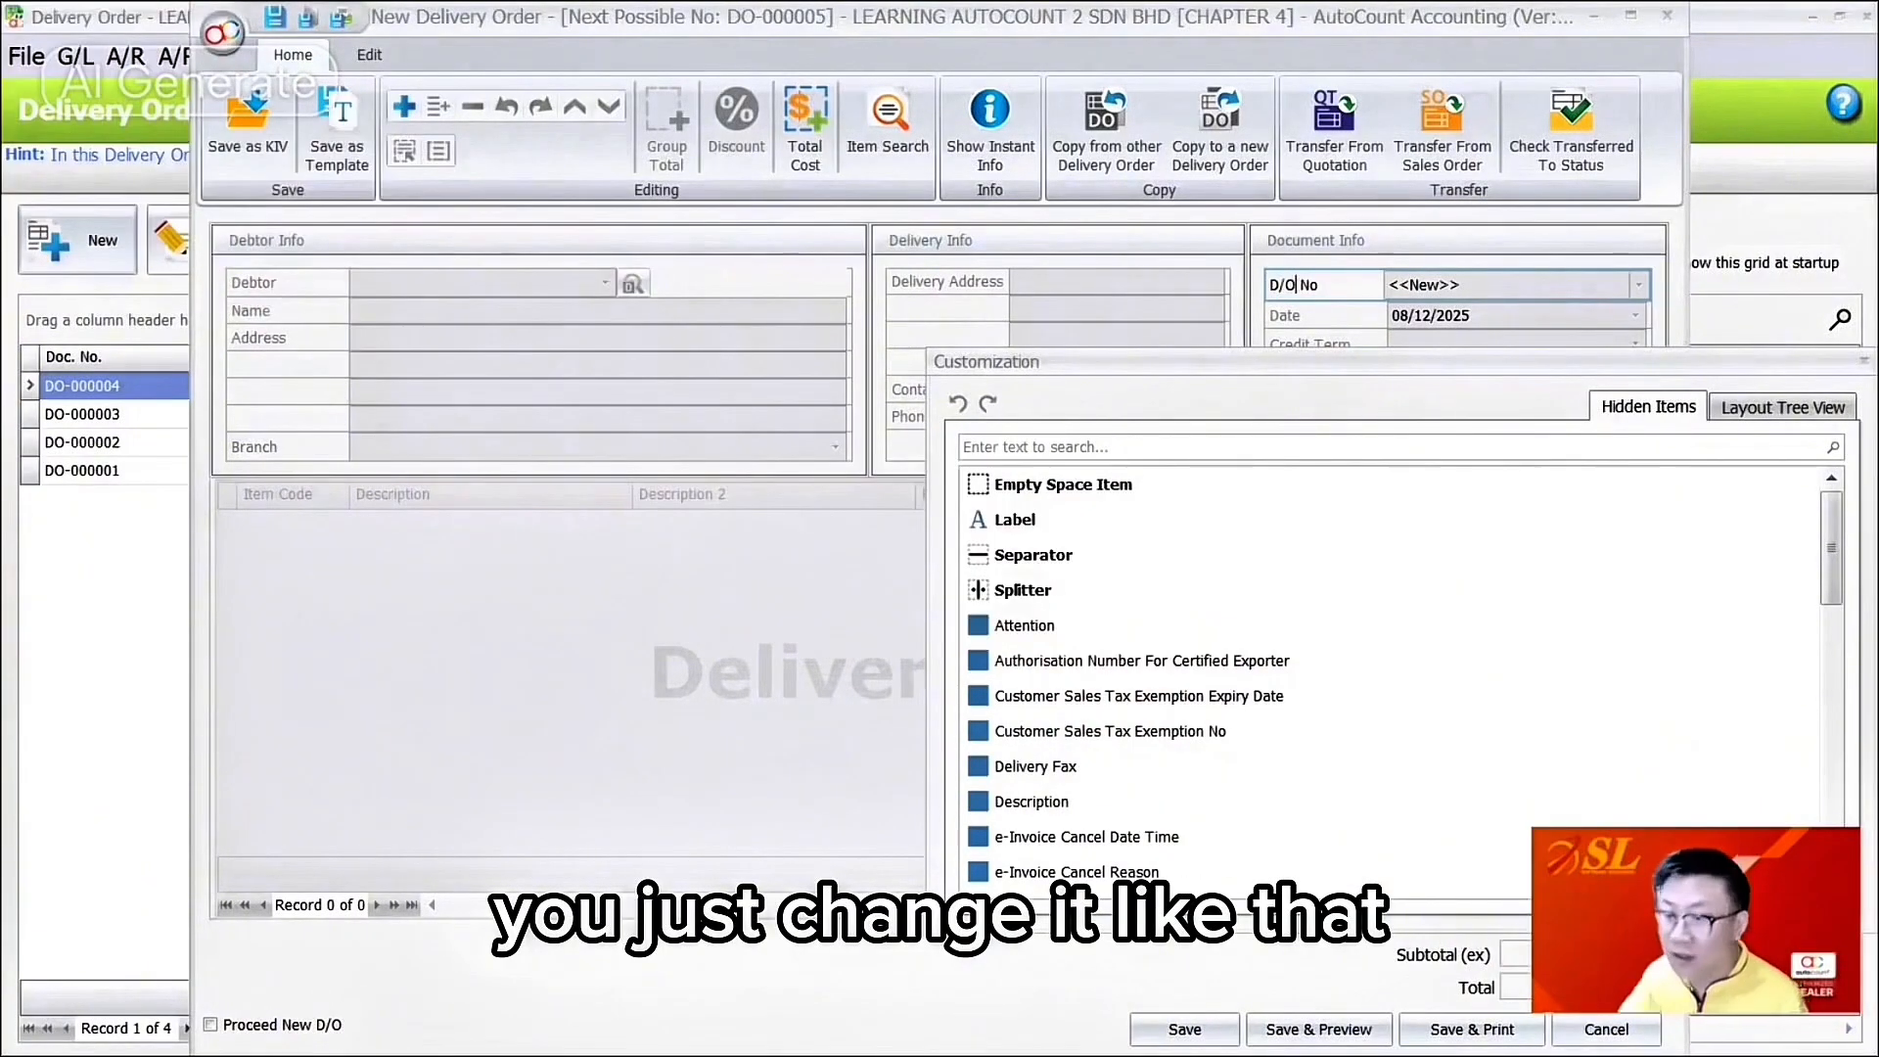
drag(1365, 362, 748, 403)
Step: Search Hidden Items for 'deli' and drag Delivery Fax into Delivery Info under Phone
scroll(567, 665, down, 5)
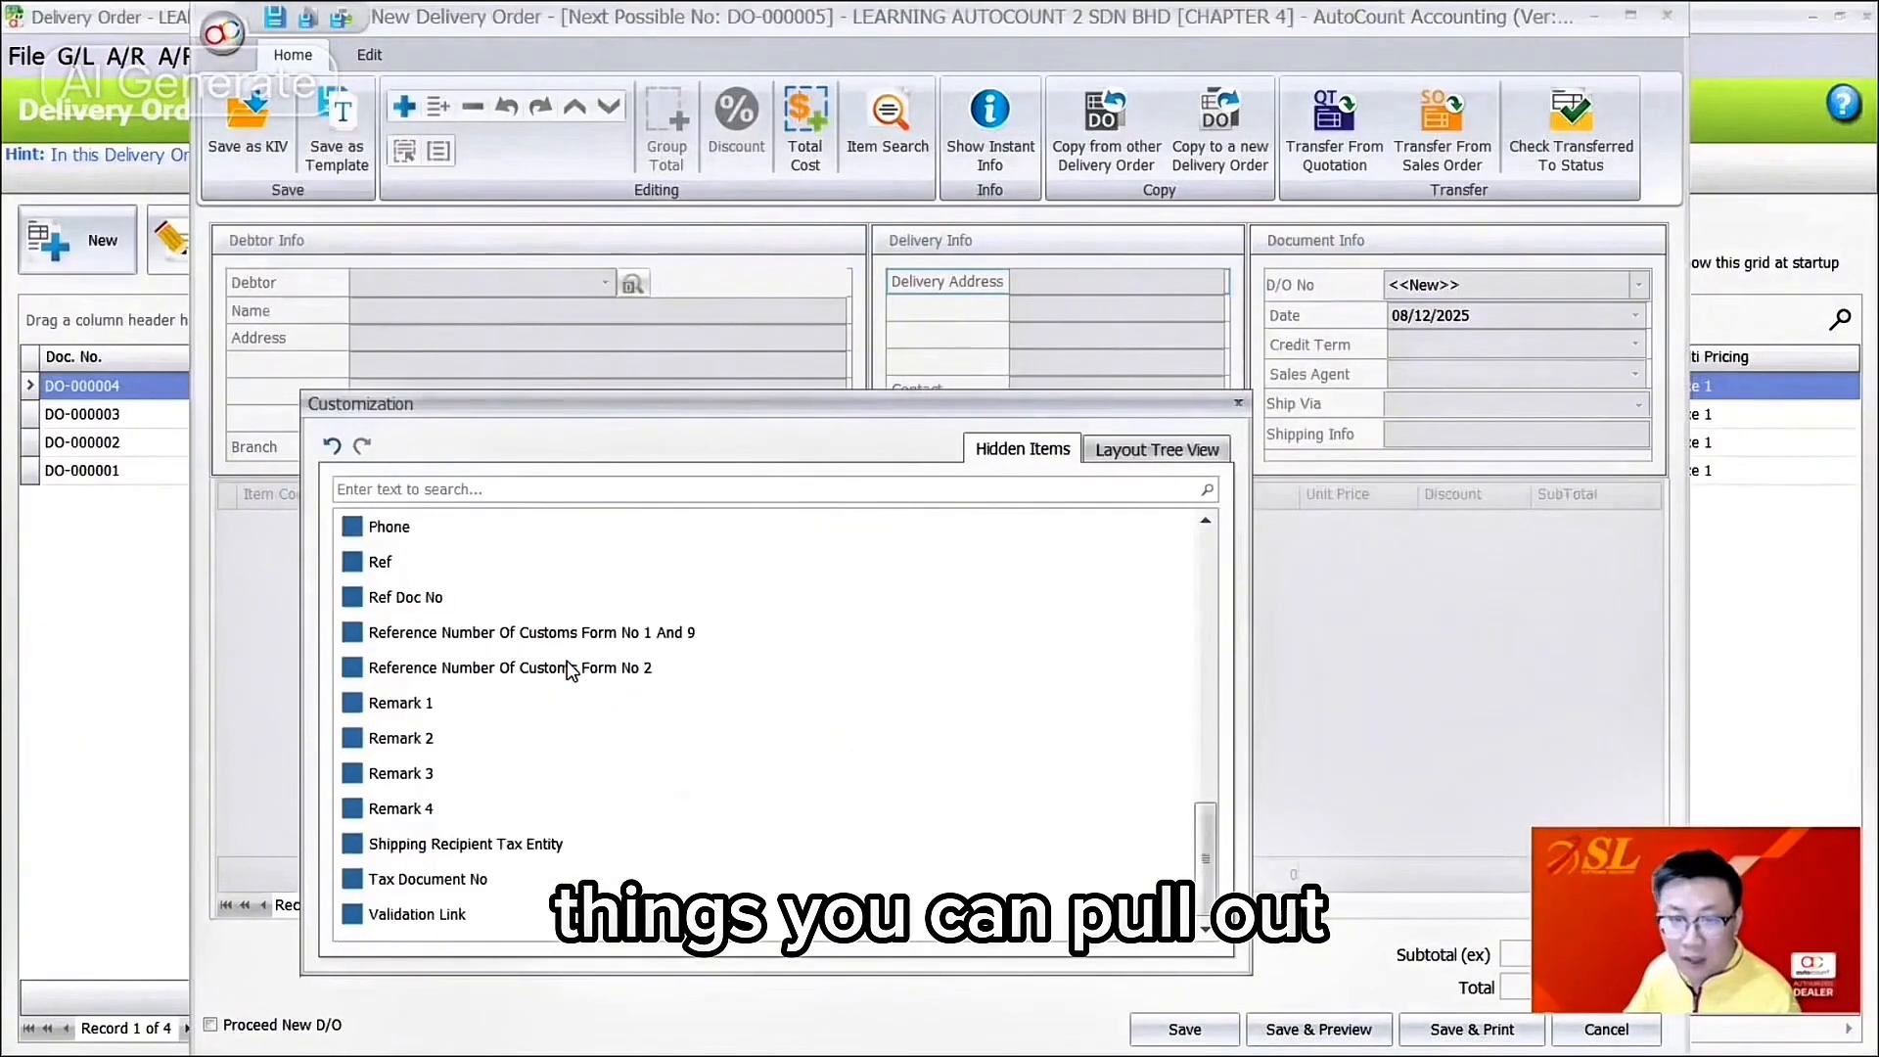
scroll(572, 671, up, 15)
scroll(572, 670, down, 4)
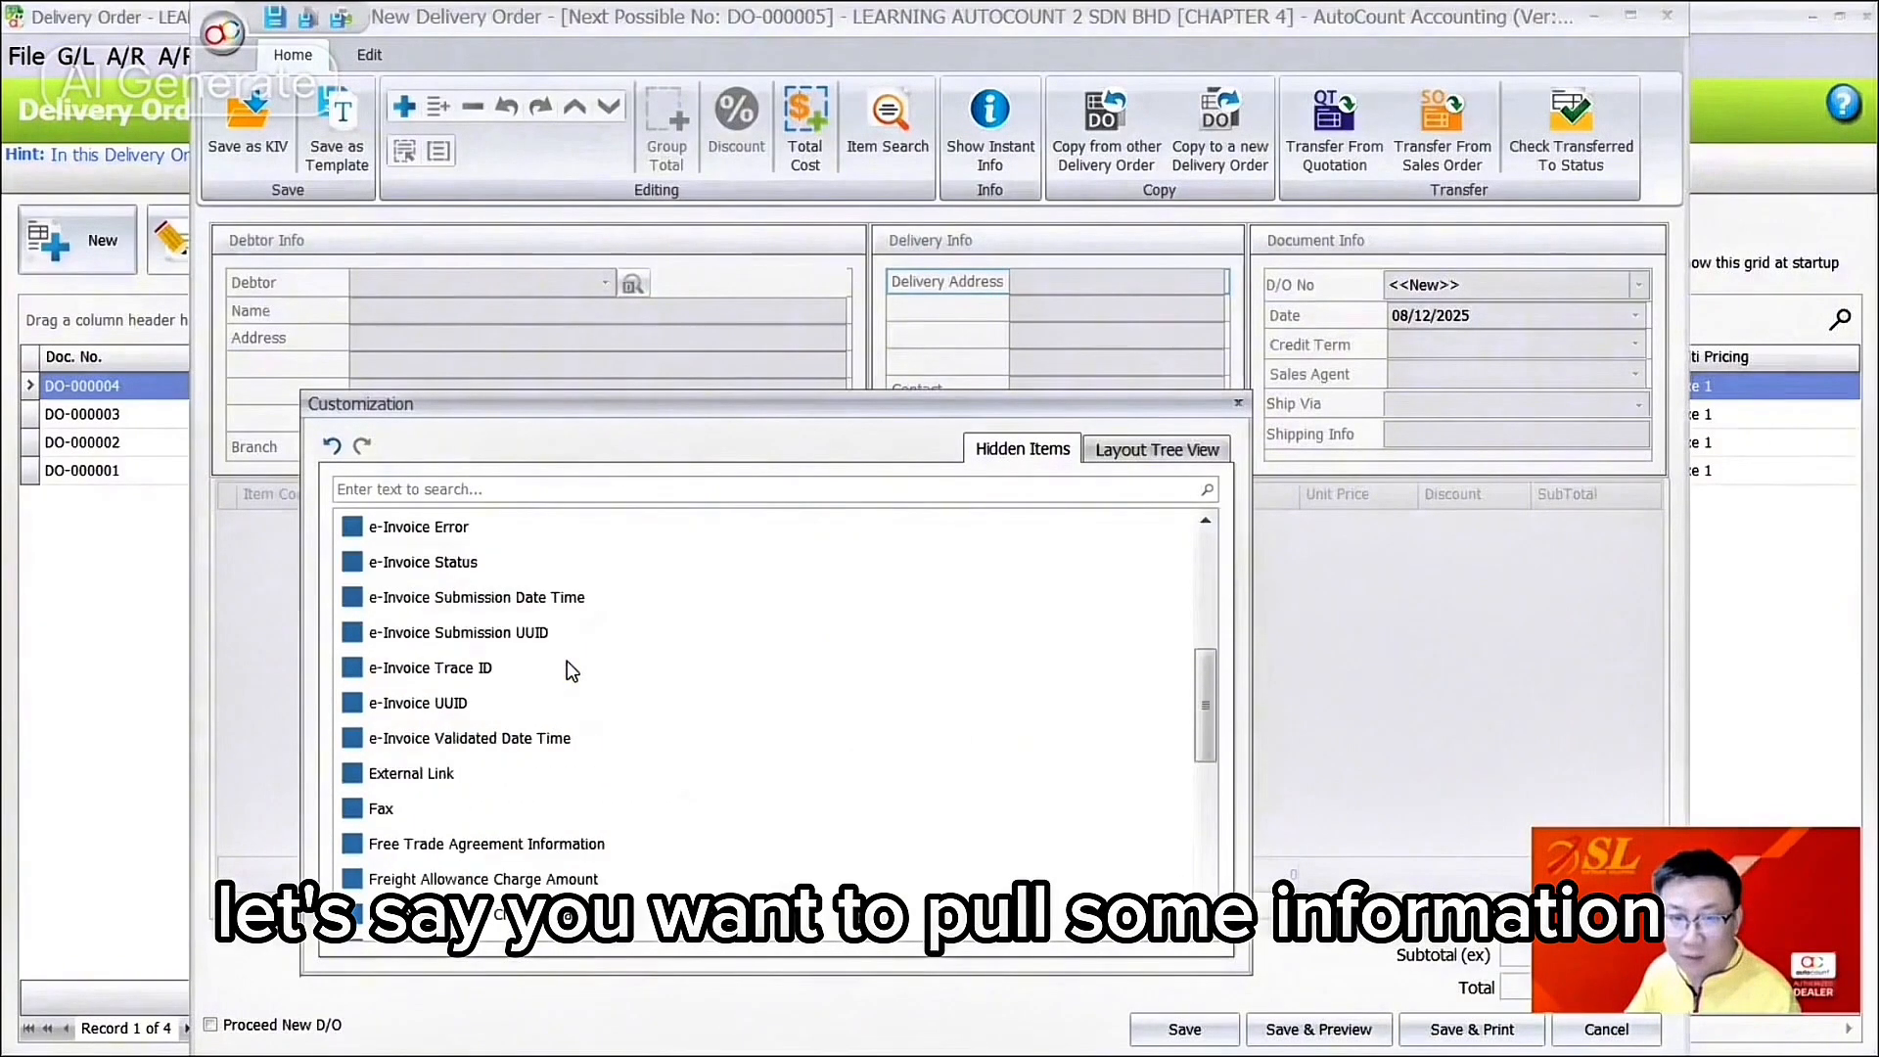
scroll(572, 670, down, 4)
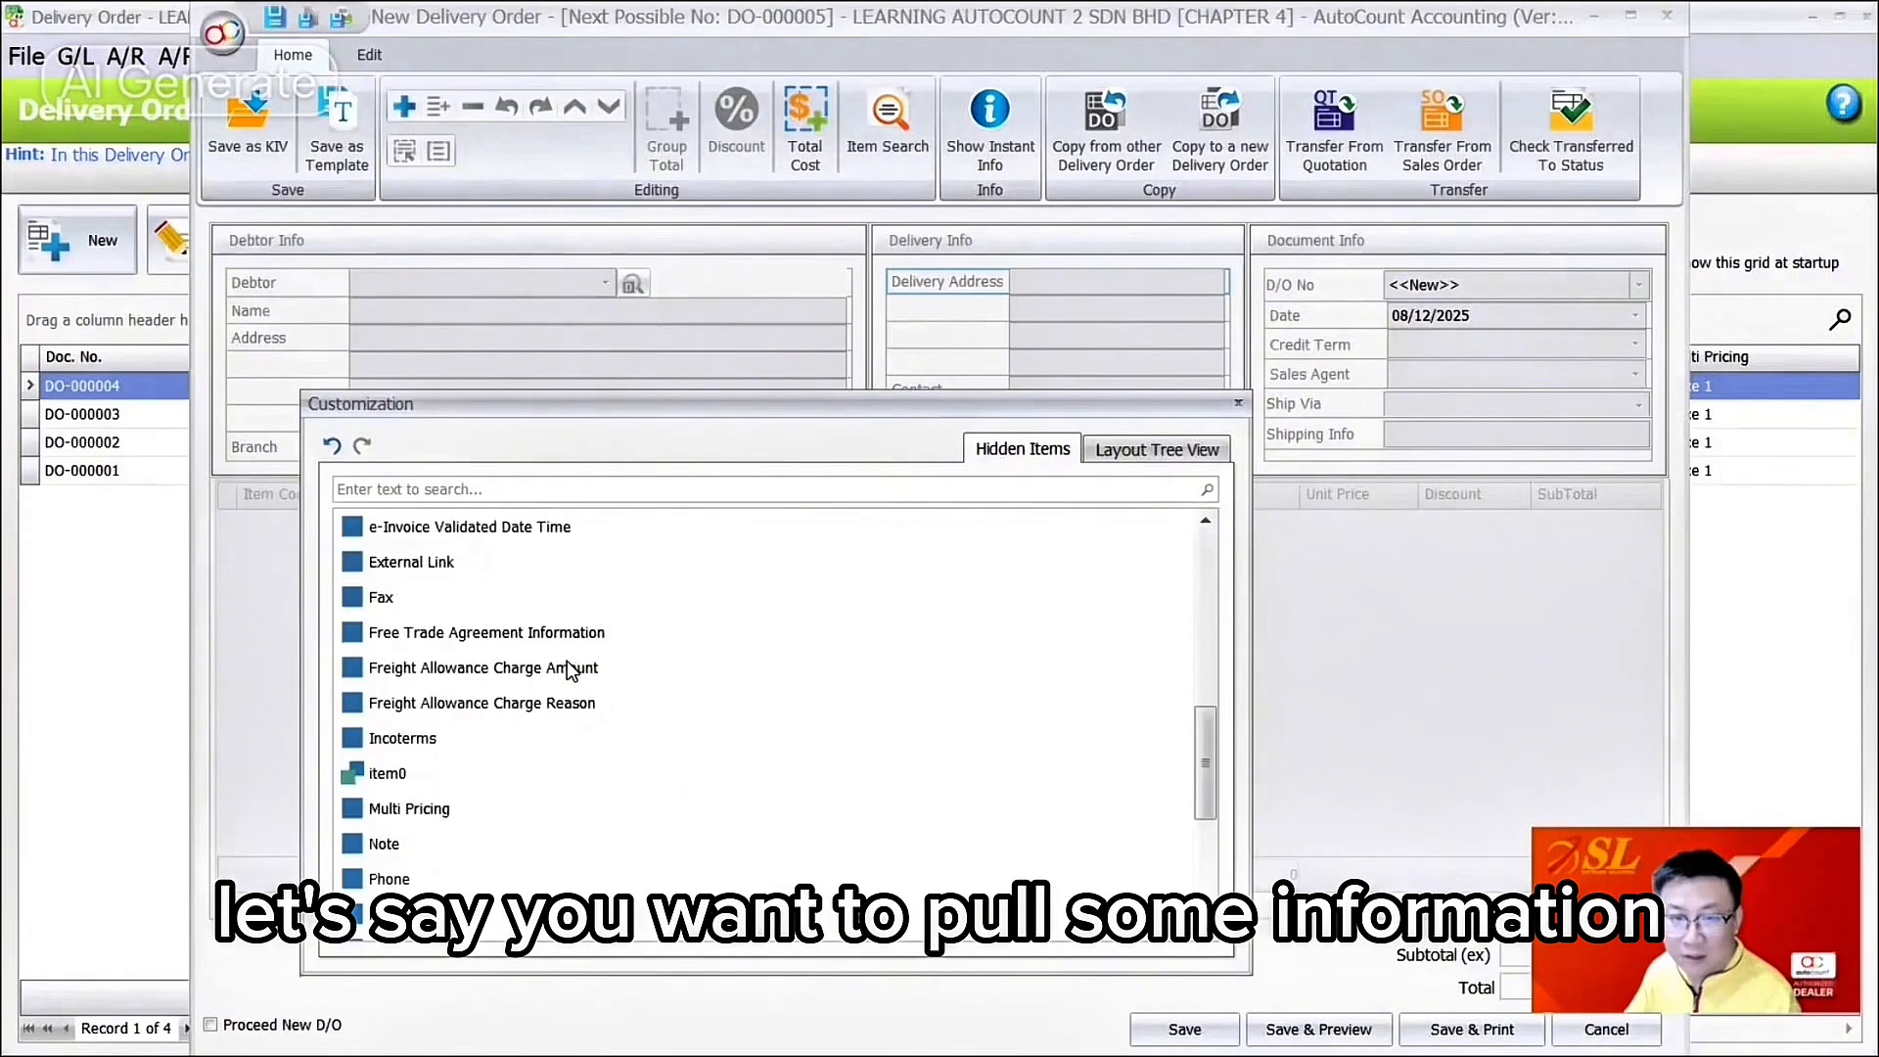
click(496, 489)
text(deliu)
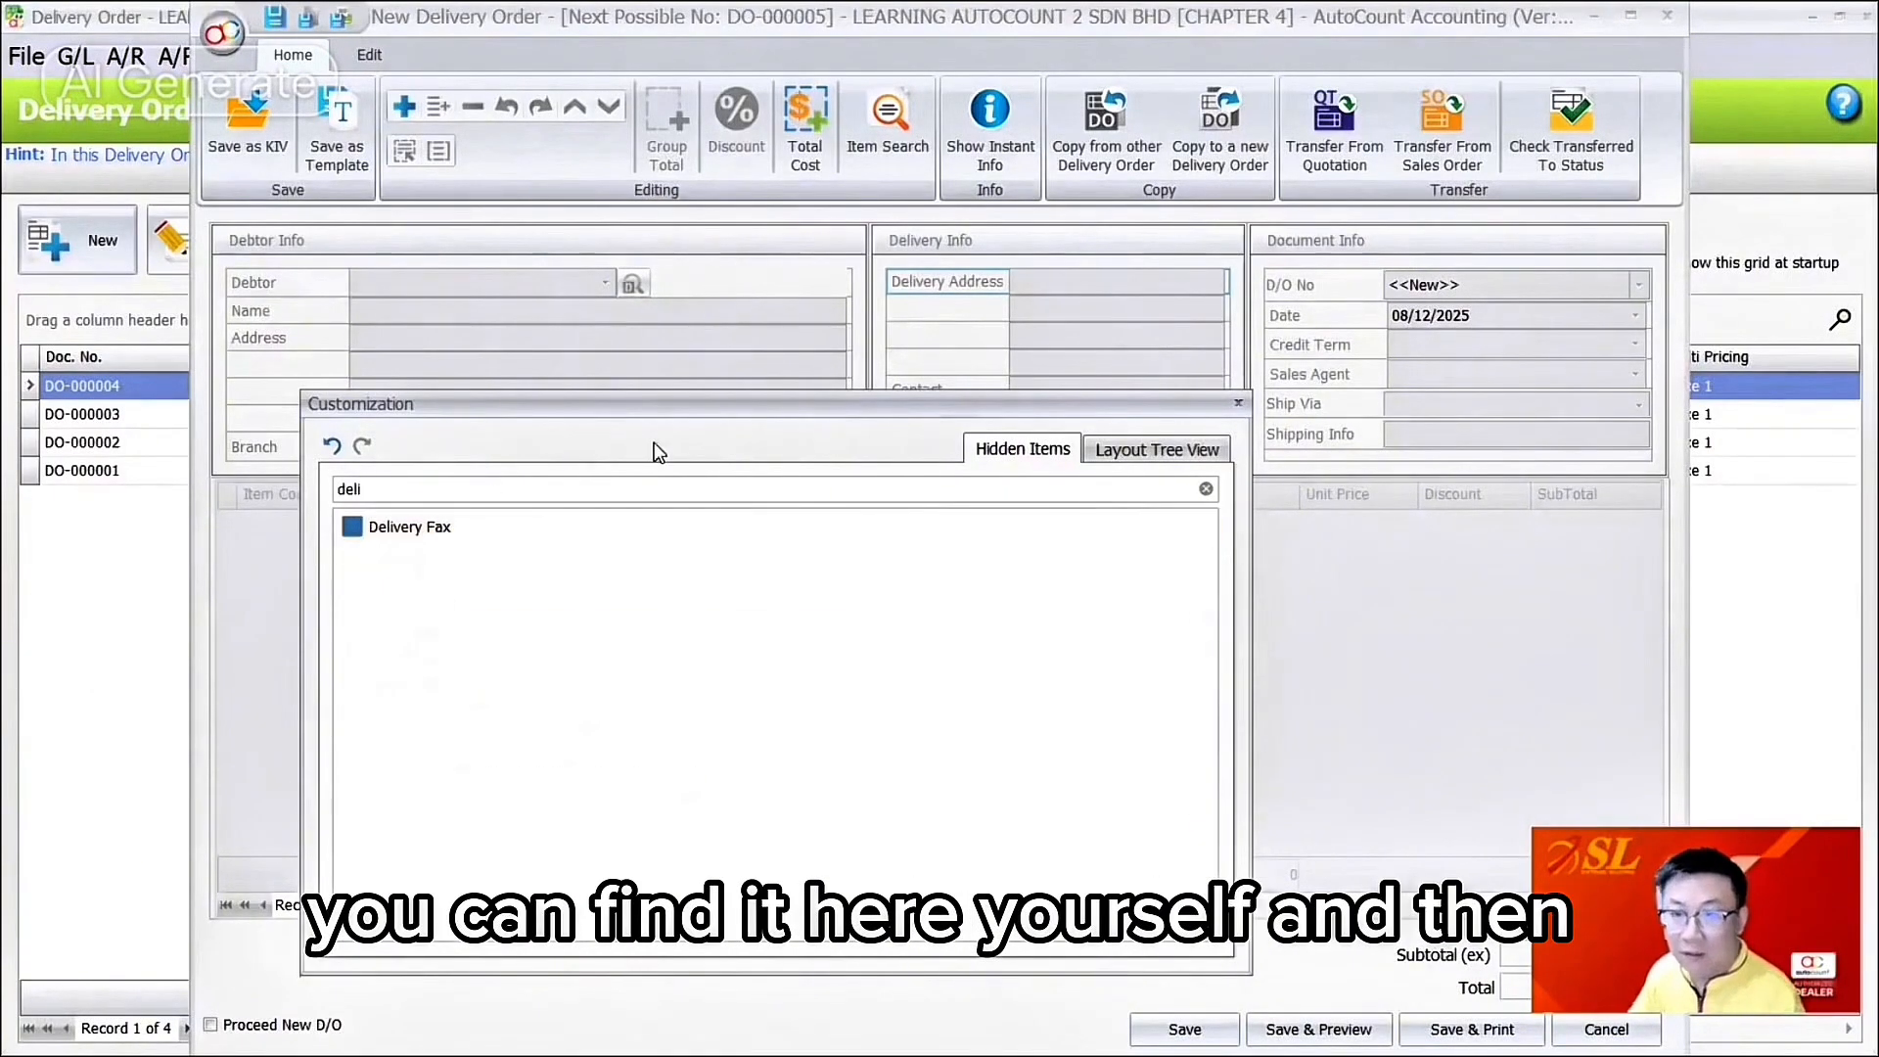
drag(708, 404, 712, 576)
drag(503, 701, 964, 442)
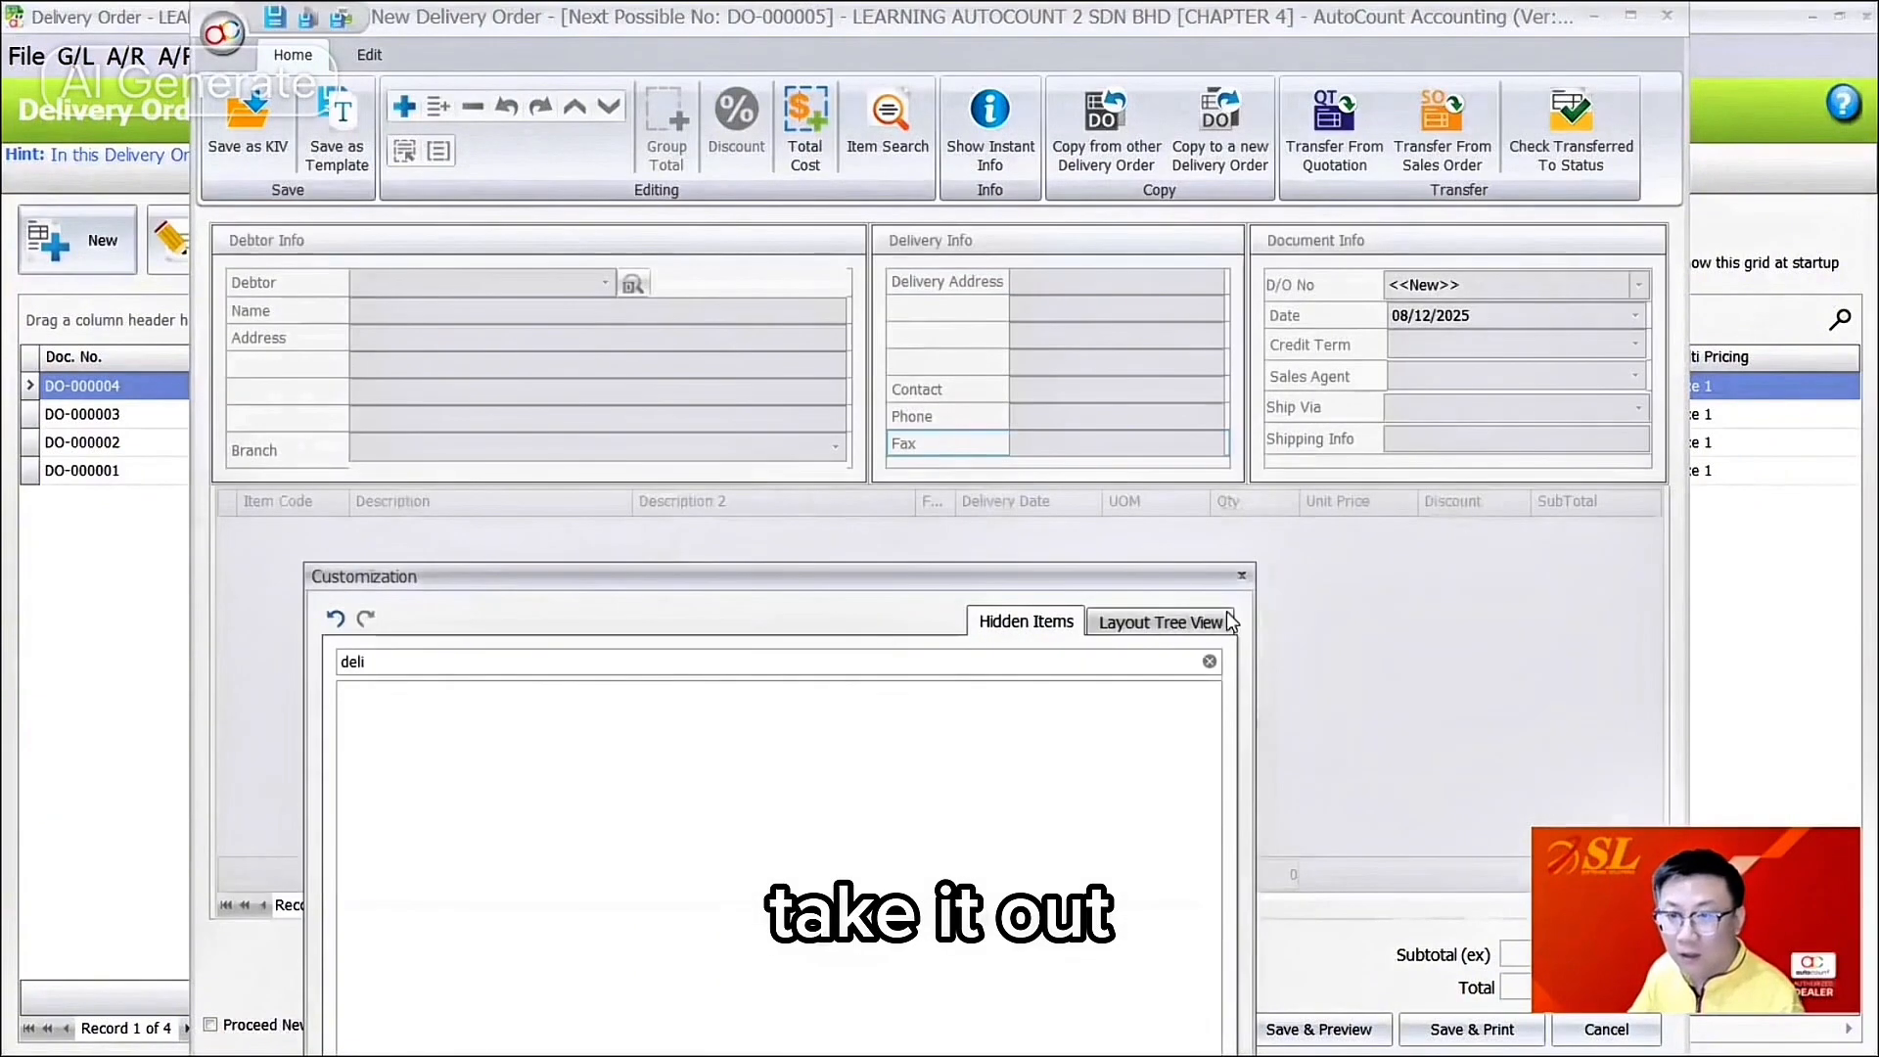
Step: Switch the Customization panel to Layout Tree View and inspect the Debtor and Name items
click(1113, 626)
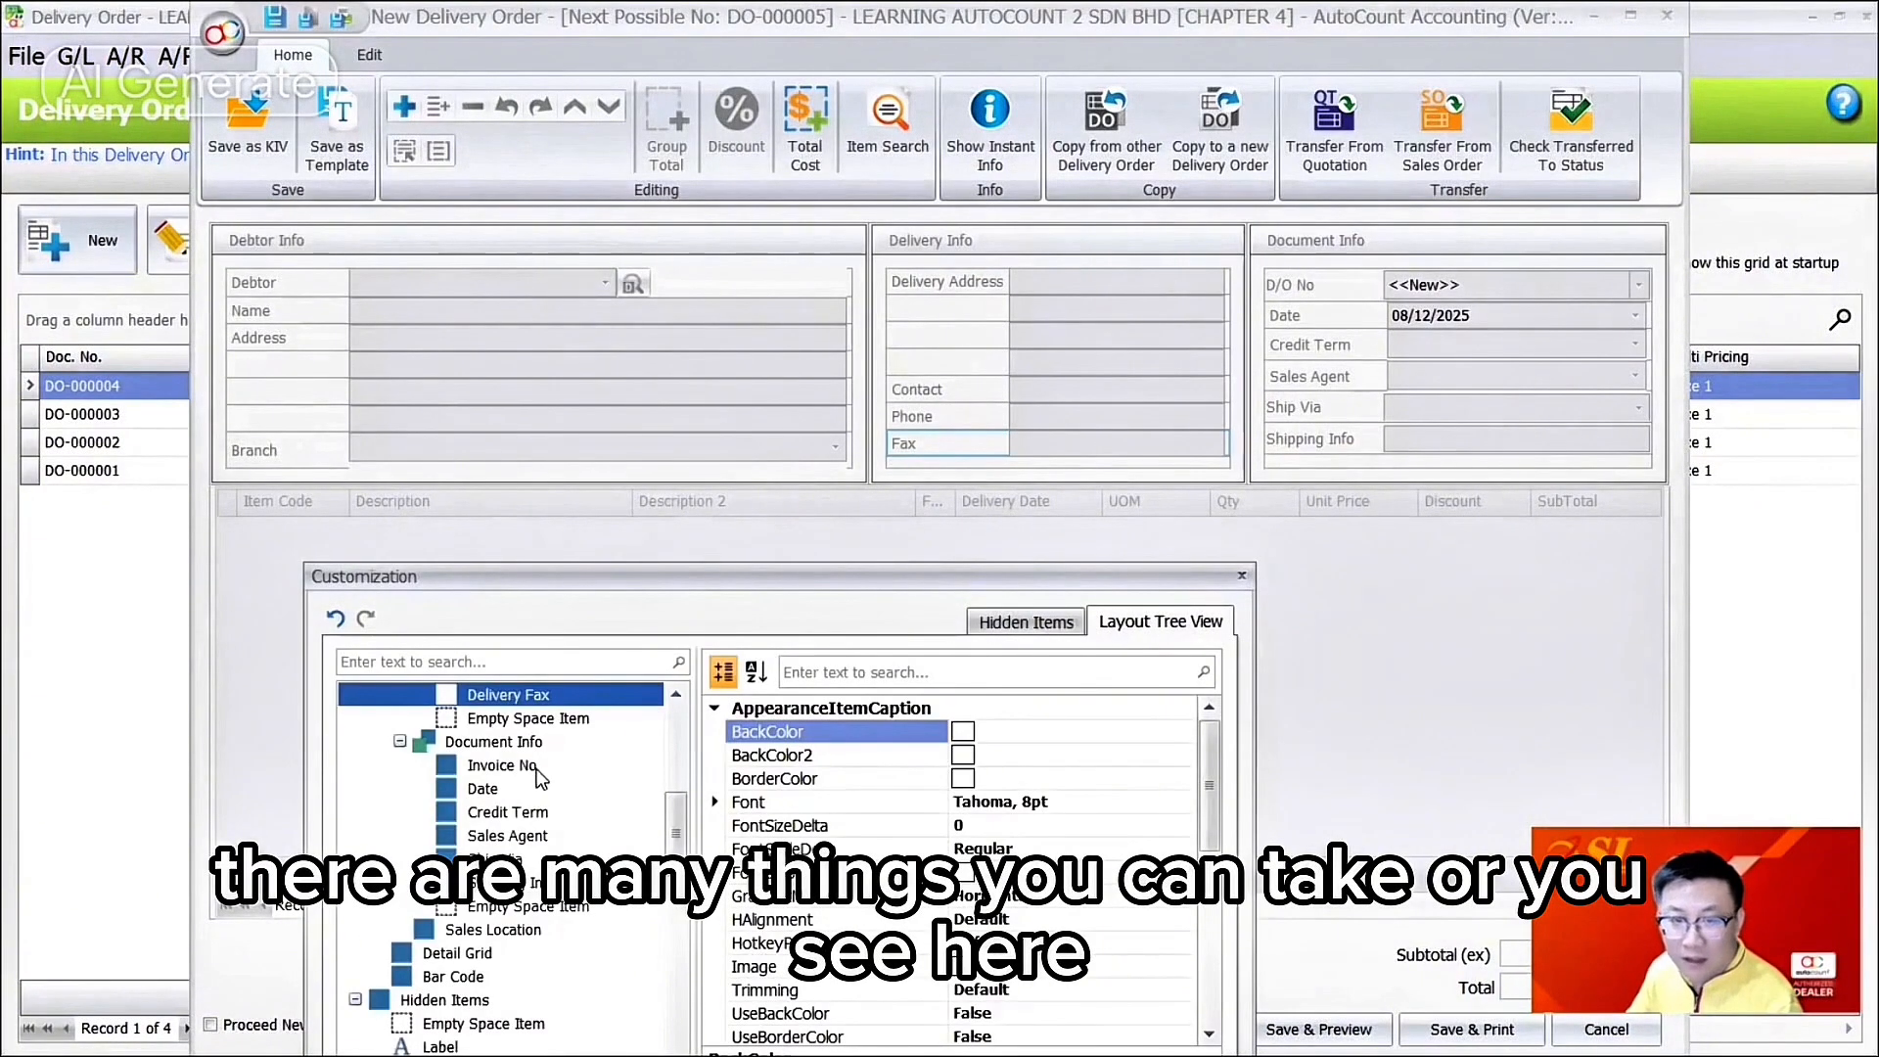
scroll(556, 759, down, 10)
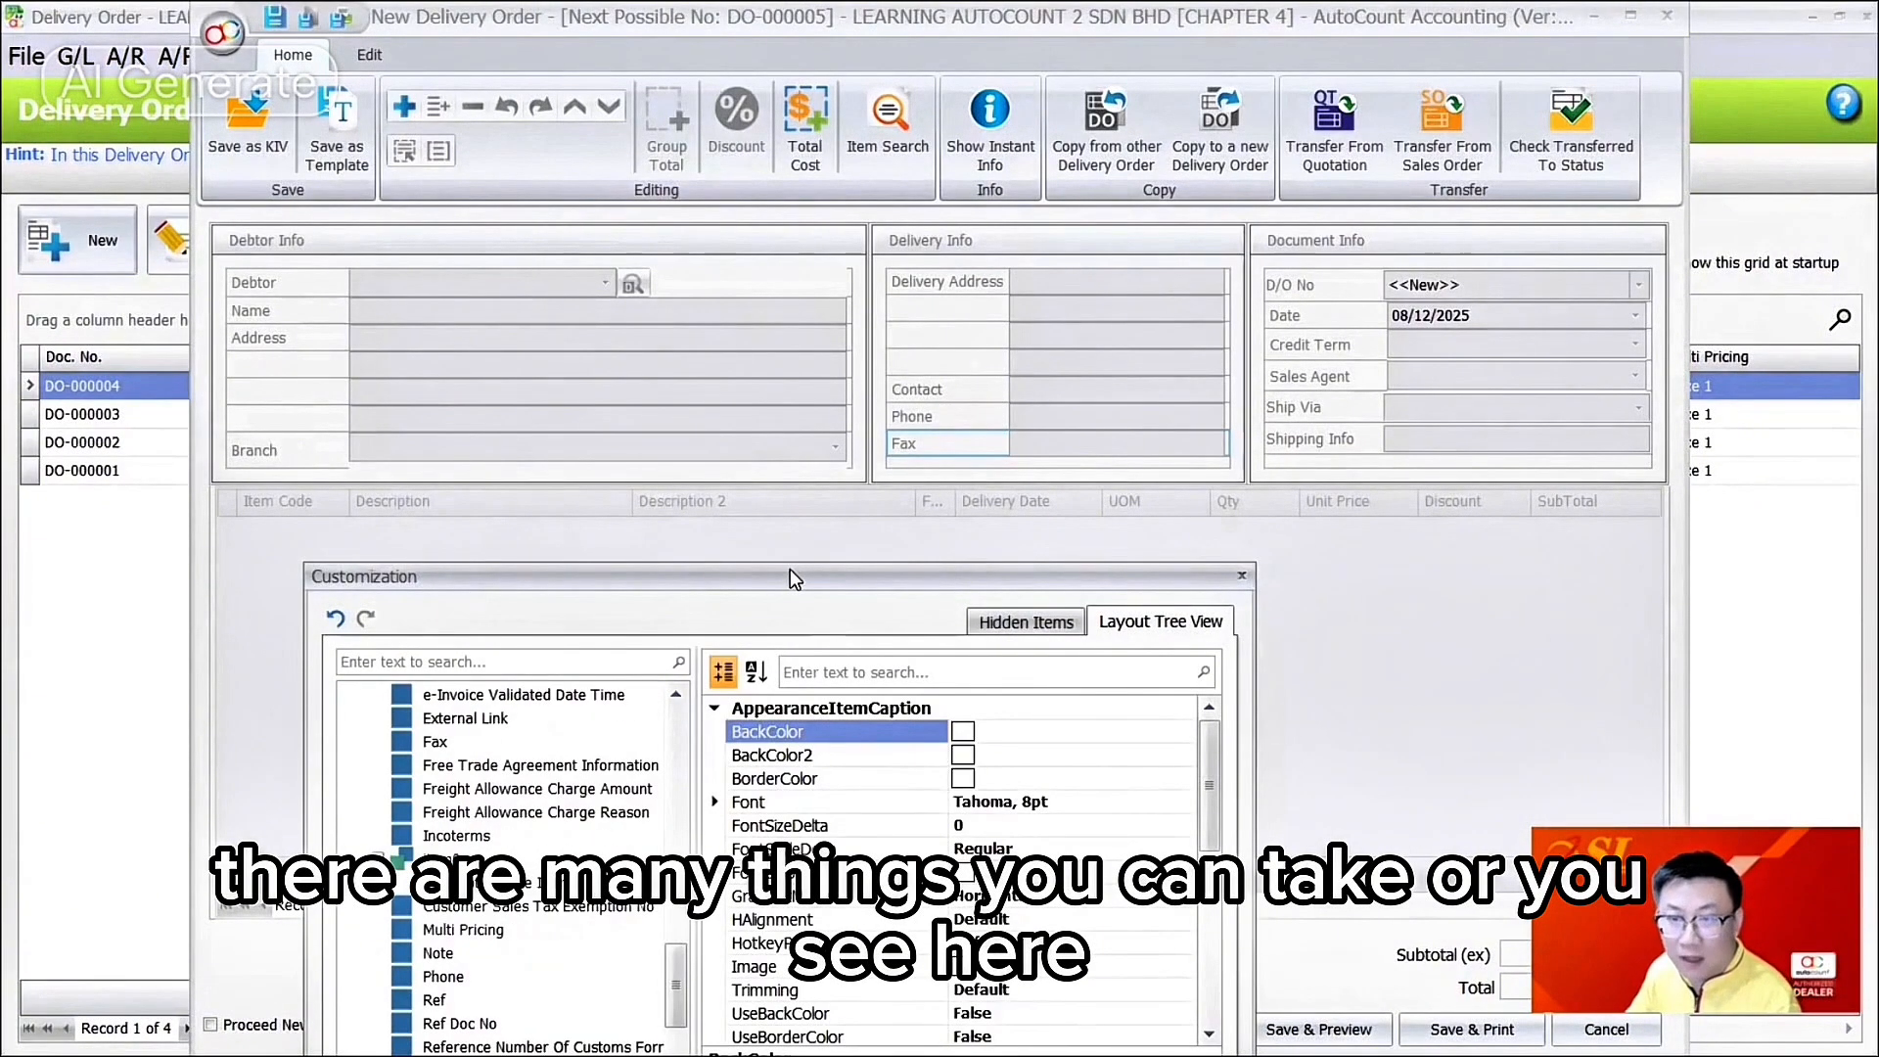
drag(790, 580, 659, 487)
click(483, 284)
click(517, 314)
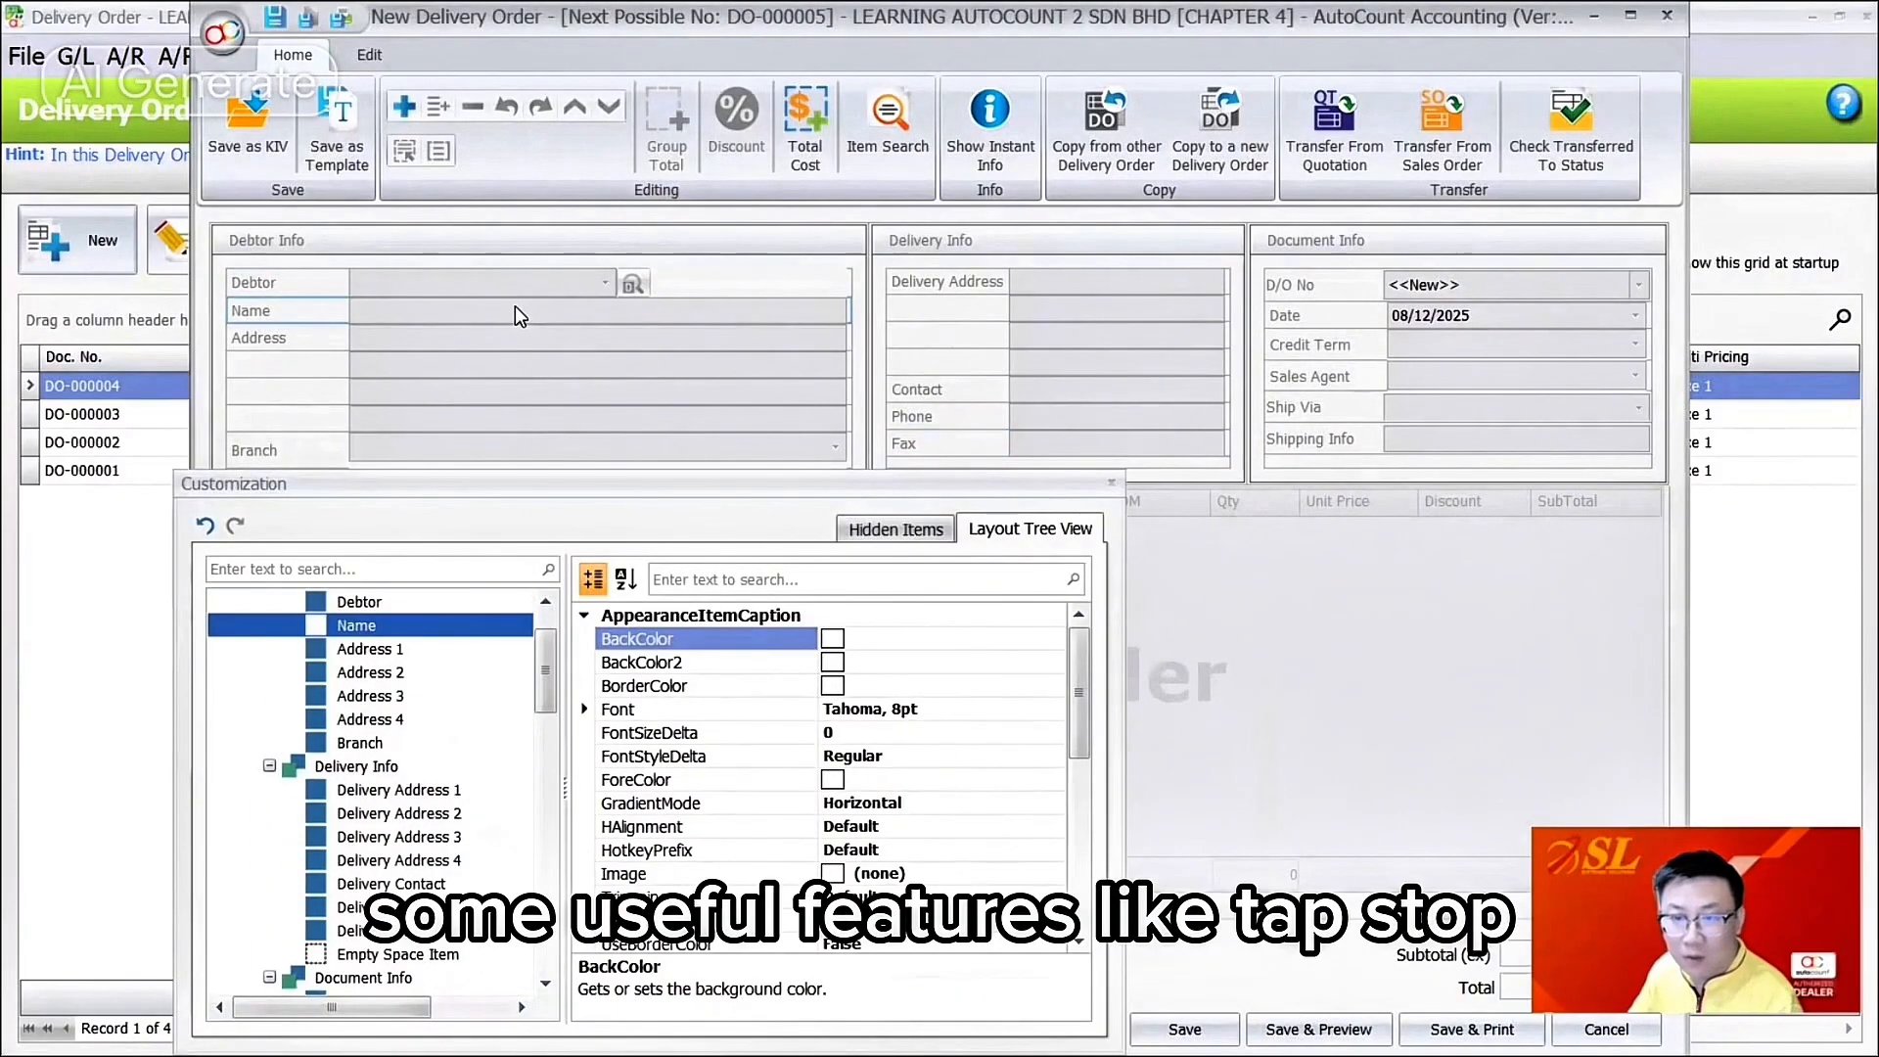
drag(1073, 682, 1074, 858)
drag(861, 483, 851, 303)
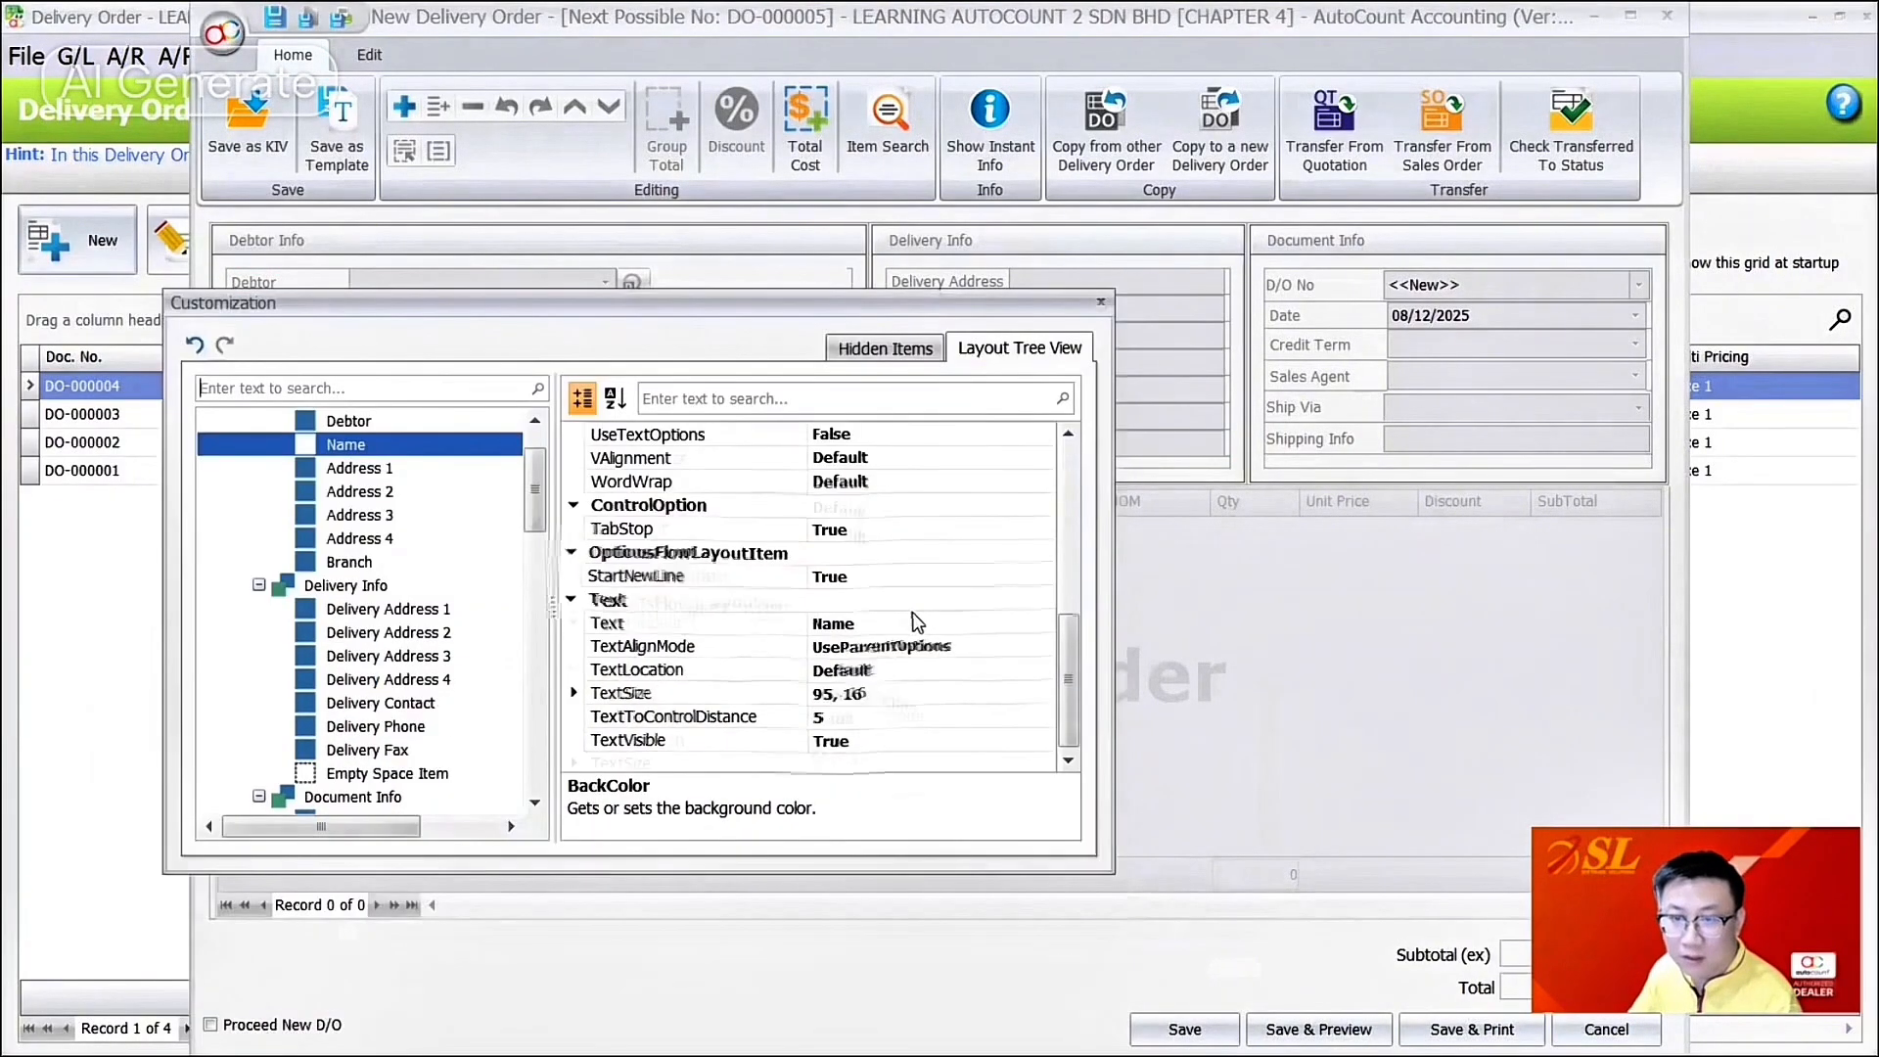
scroll(916, 618, up, 5)
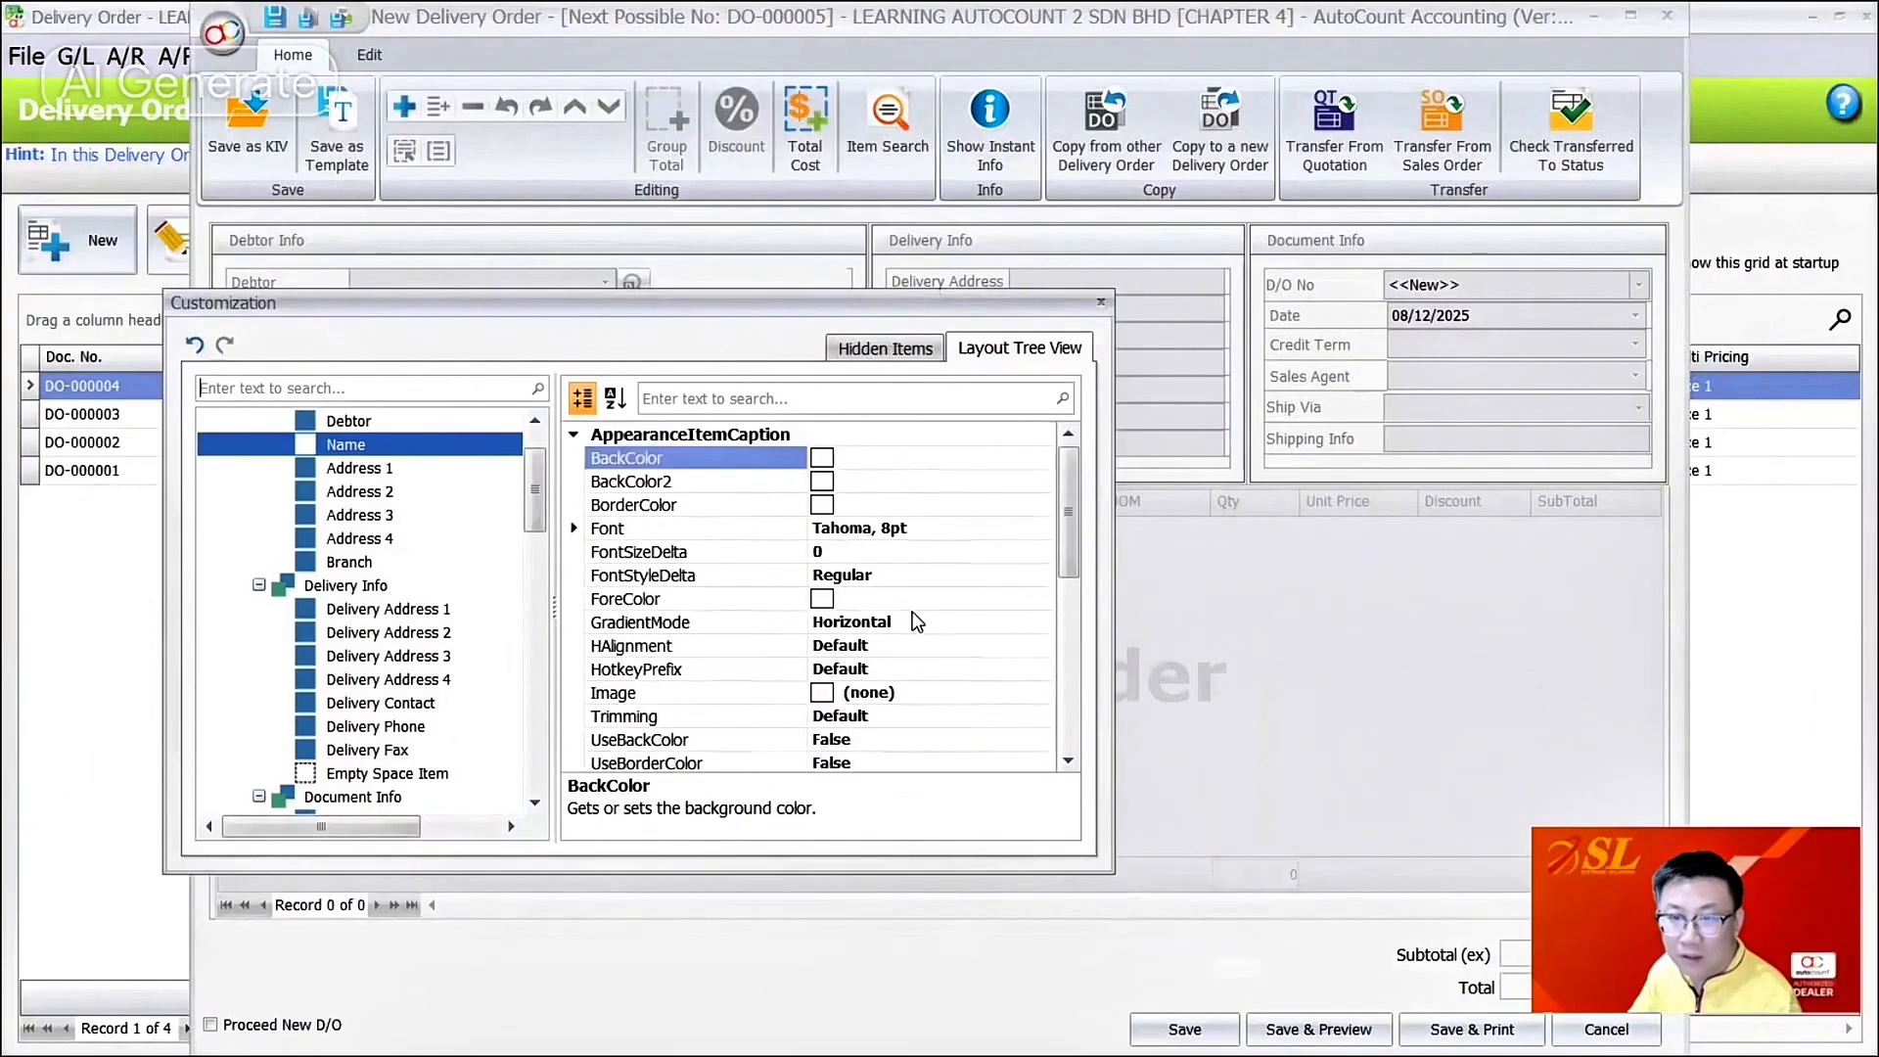
scroll(914, 616, down, 4)
Step: Check the D/O No field's TabStop options, keep it True, and close customization
click(881, 599)
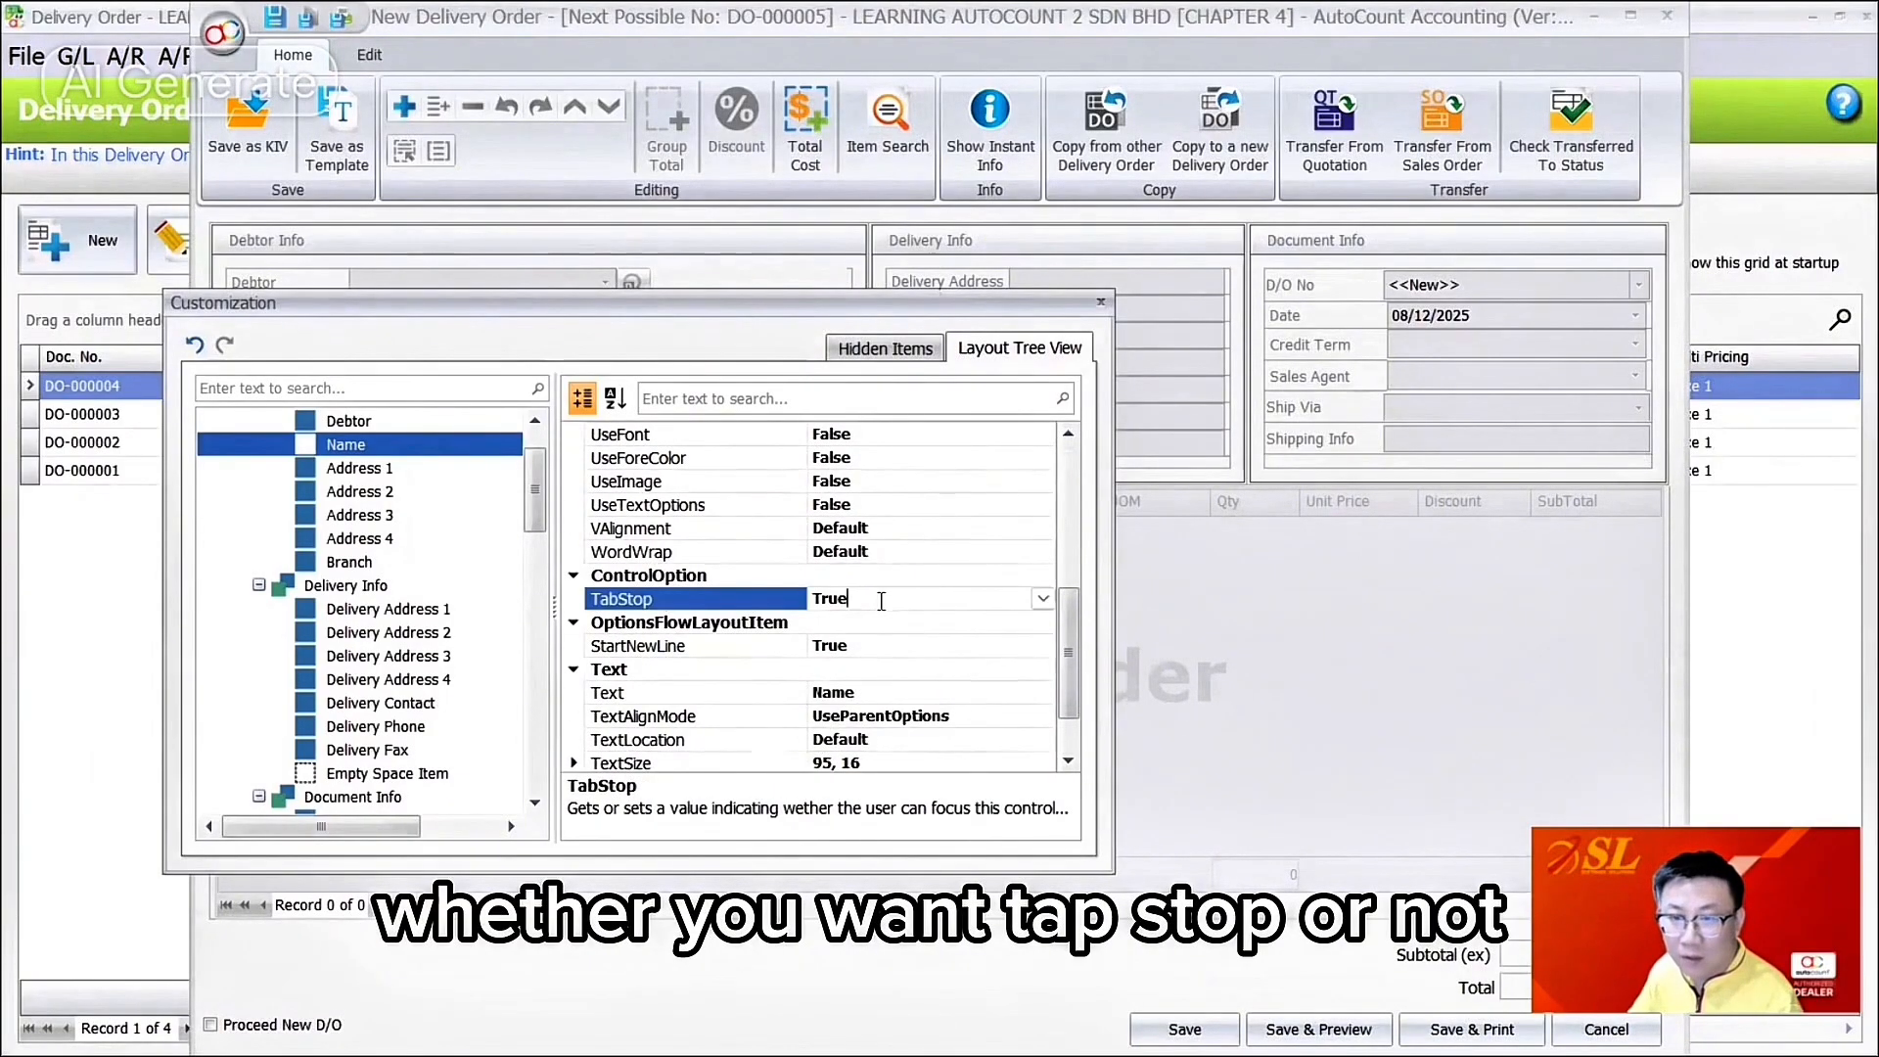
click(1479, 286)
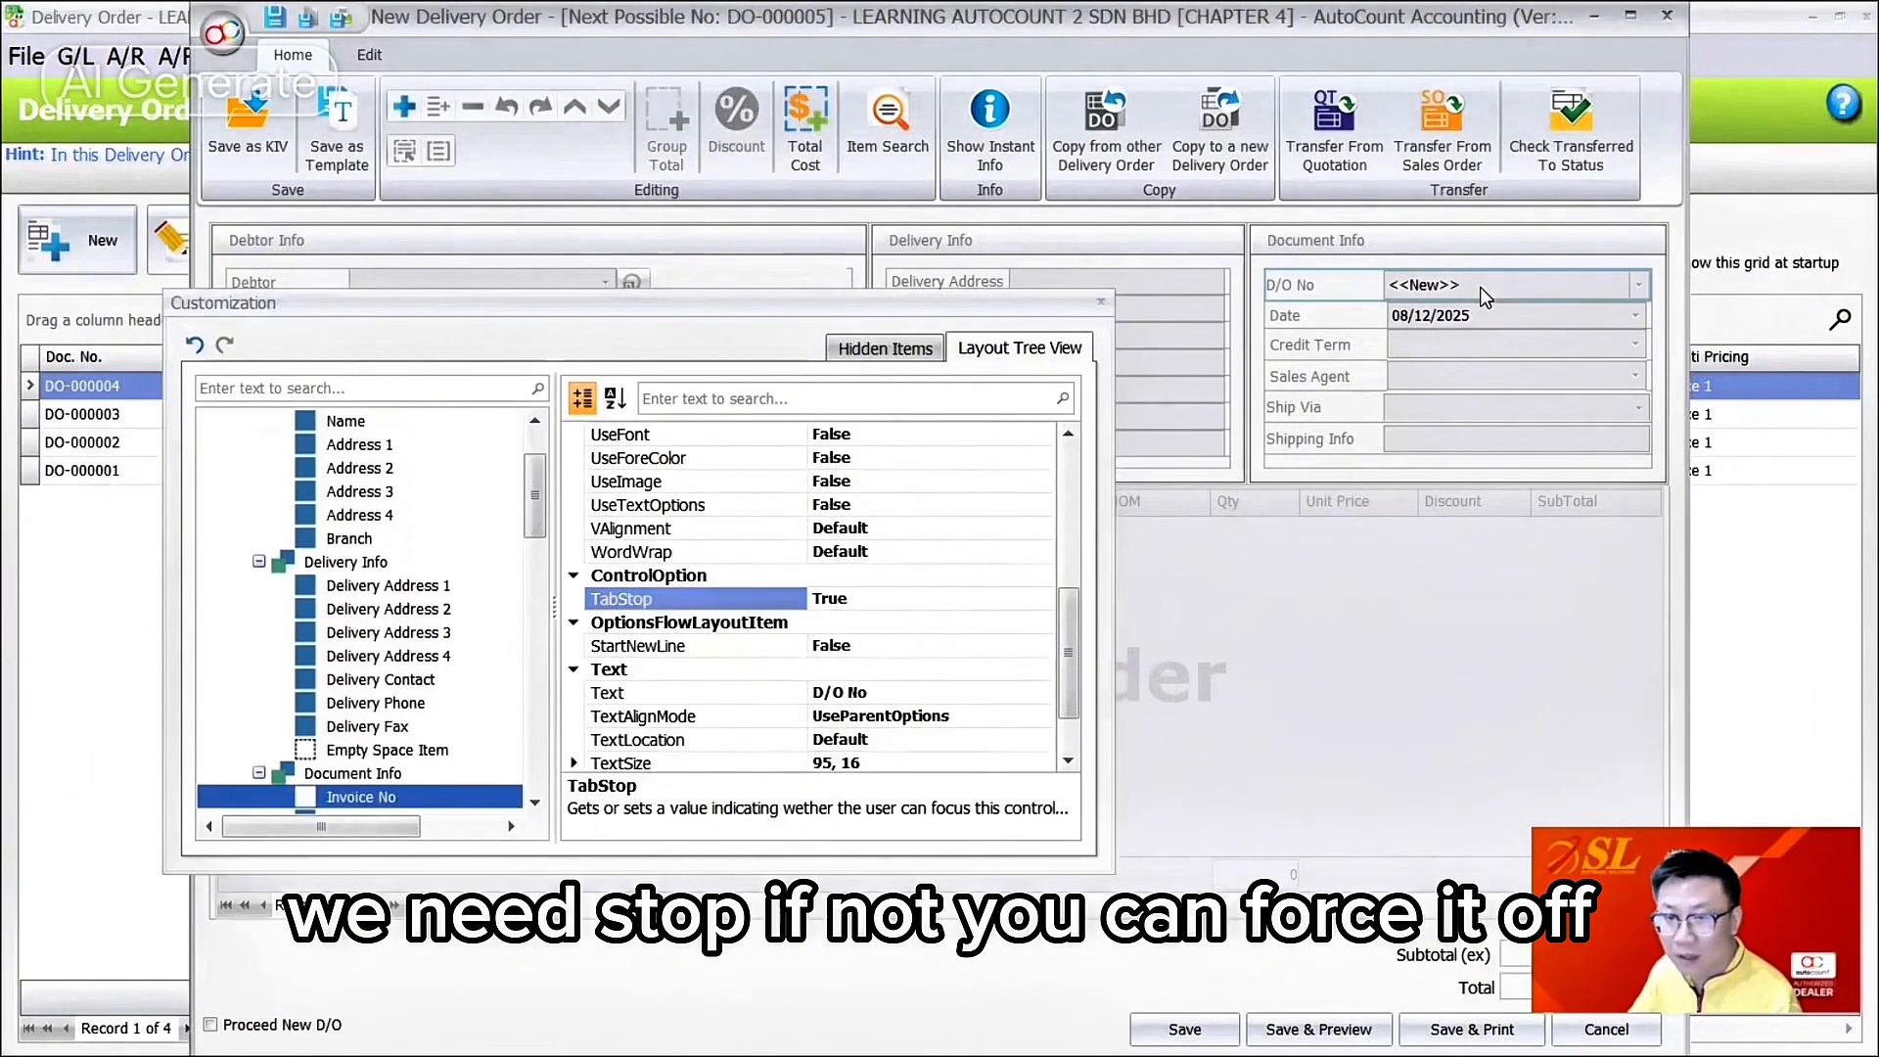
click(913, 600)
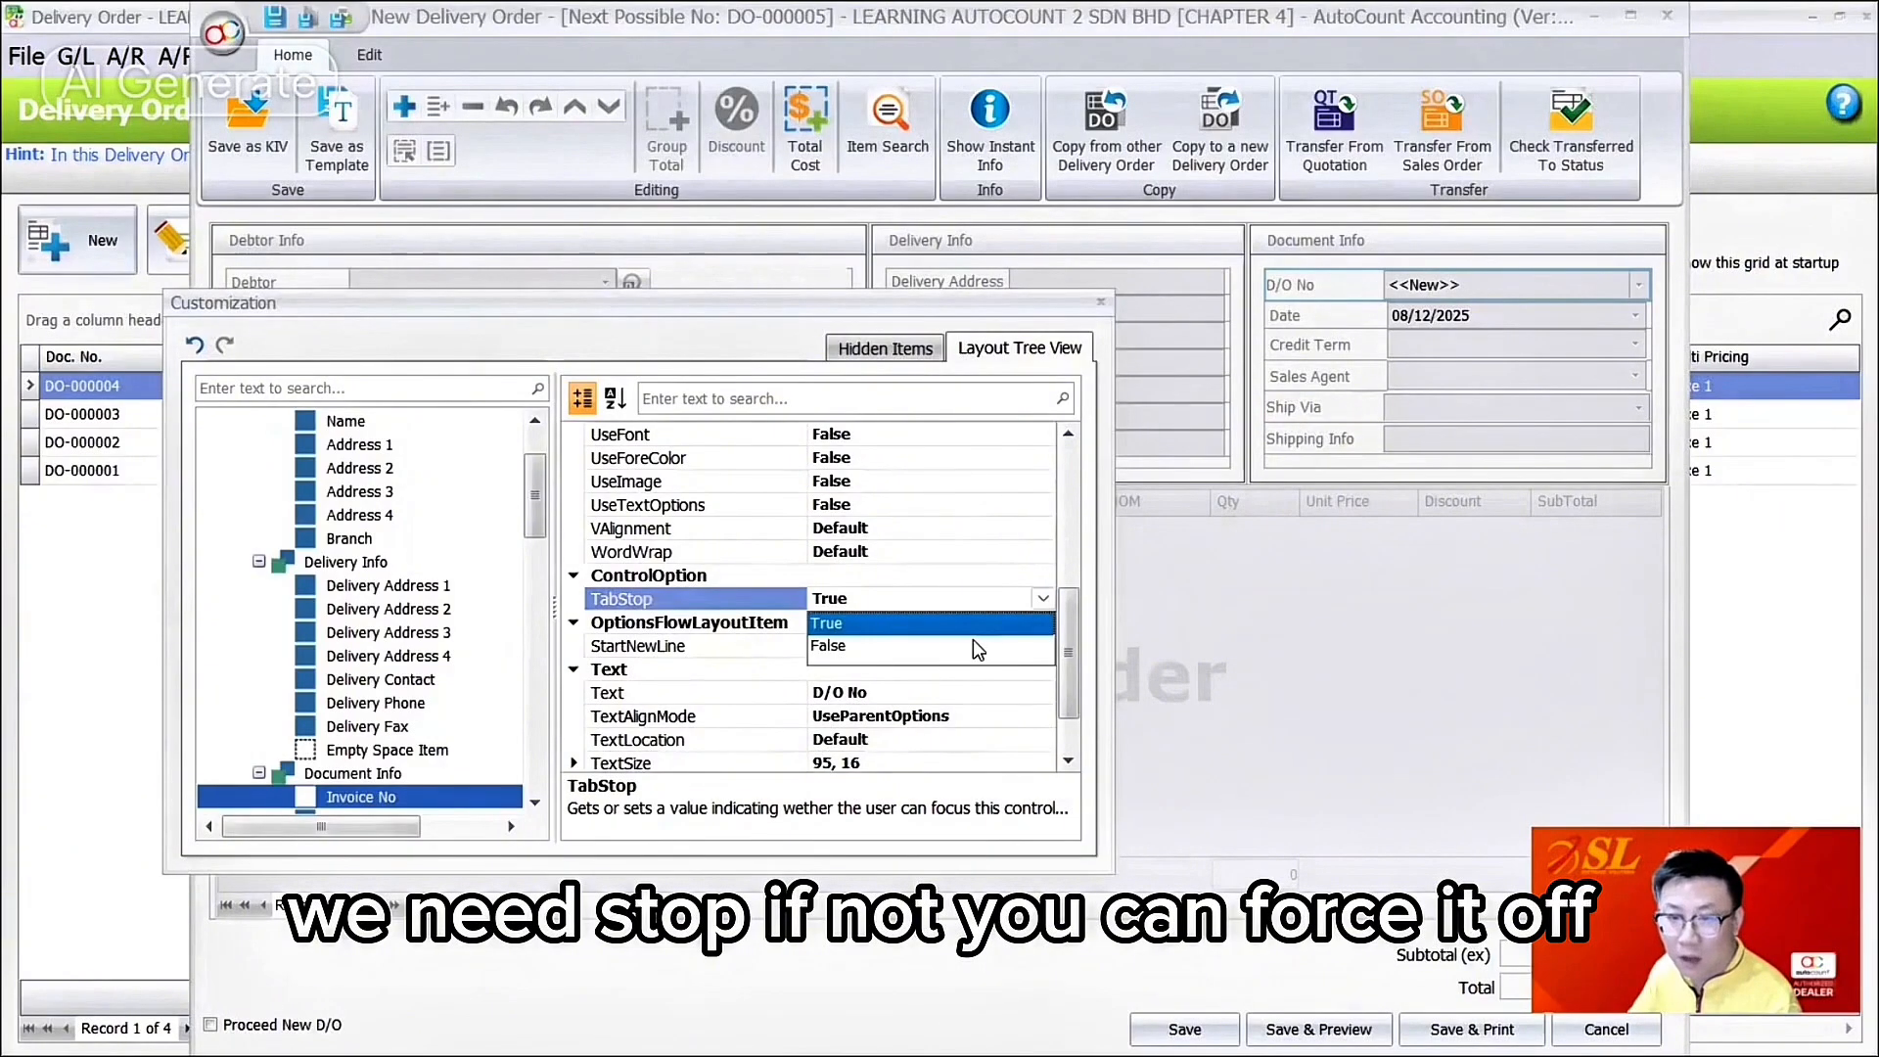
click(973, 646)
click(1043, 598)
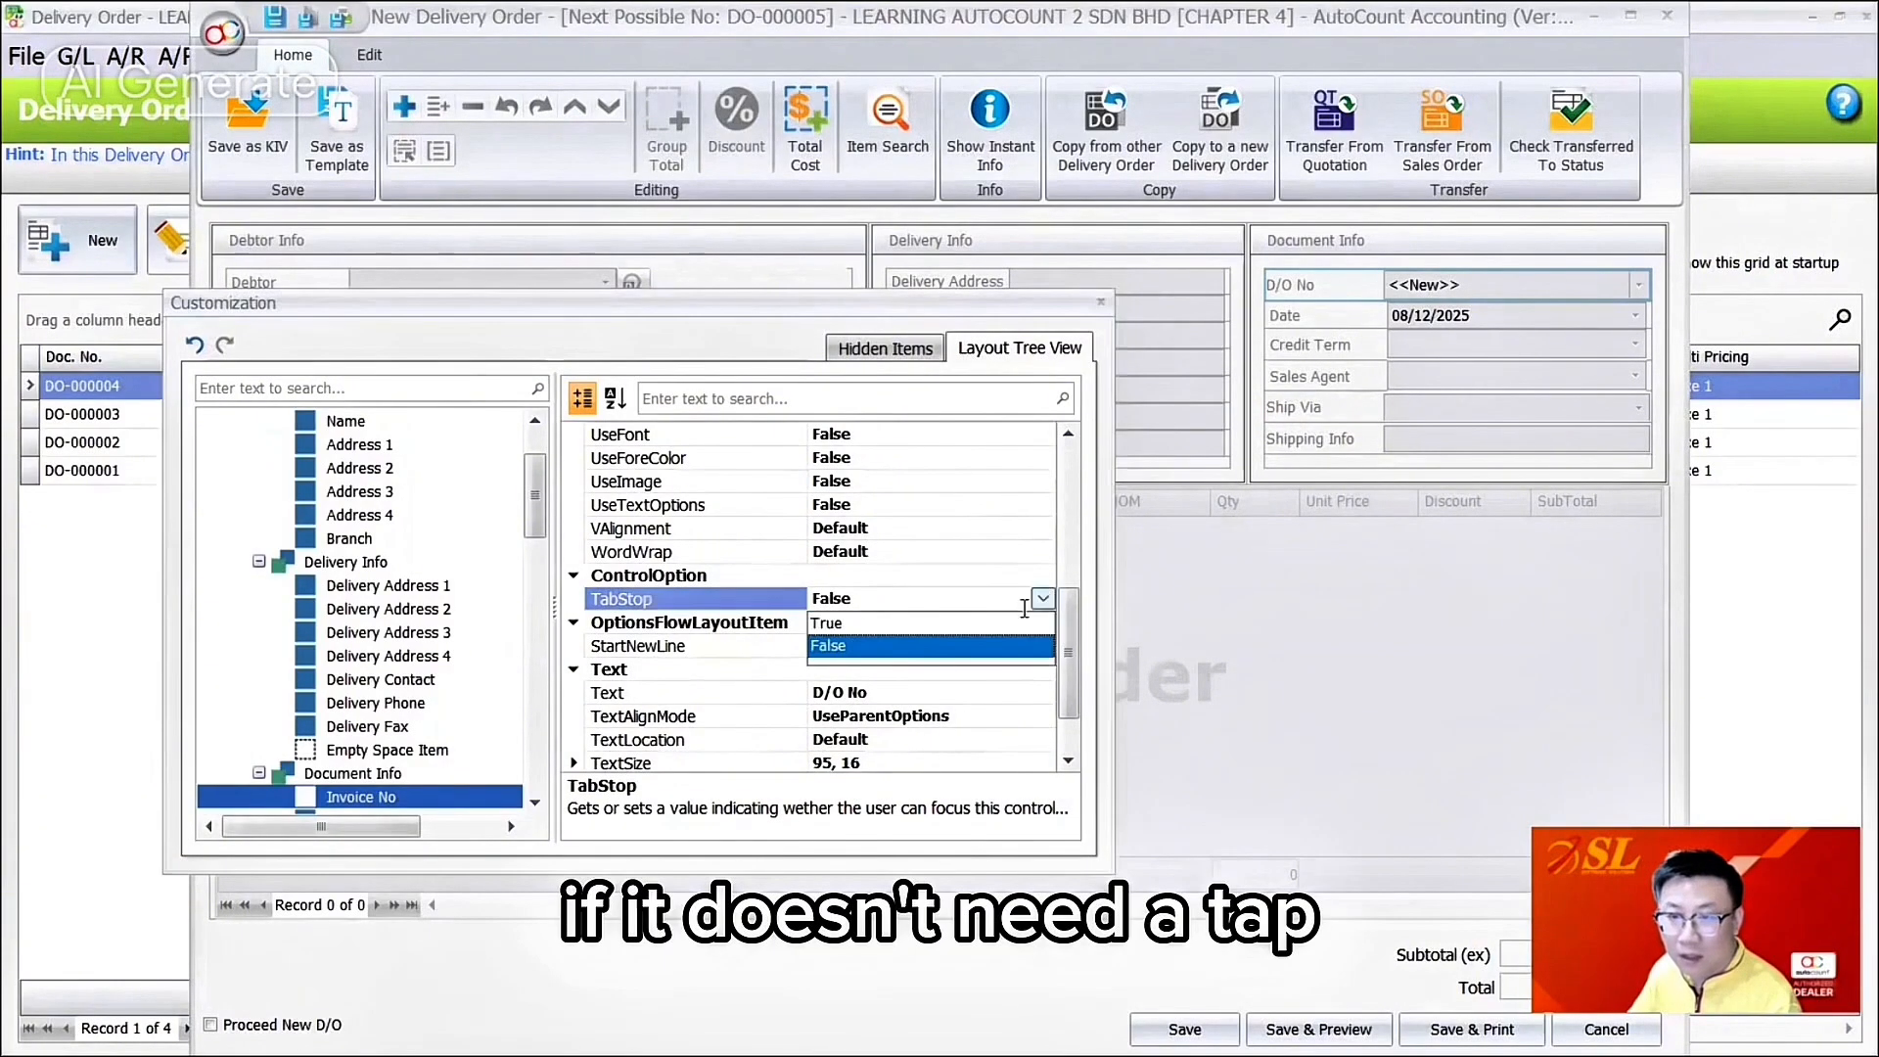
click(1452, 282)
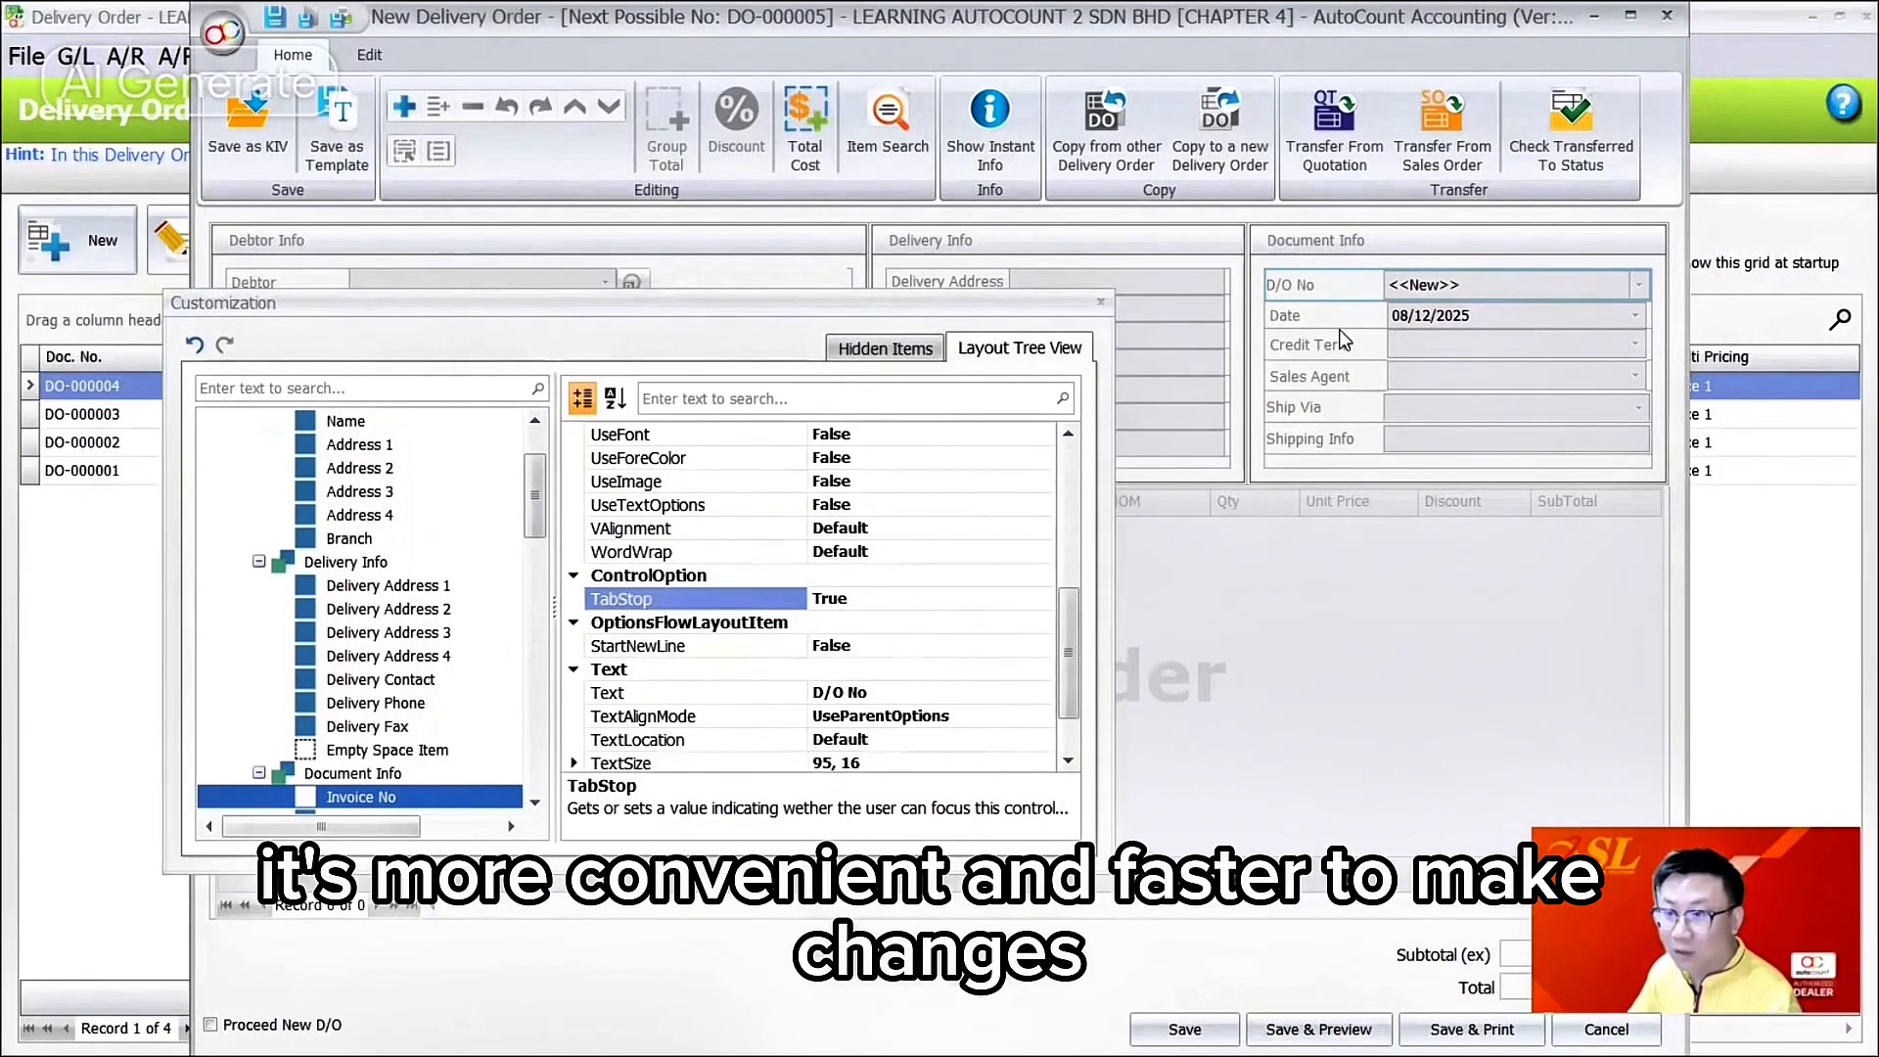
click(935, 598)
scroll(886, 626, down, 1)
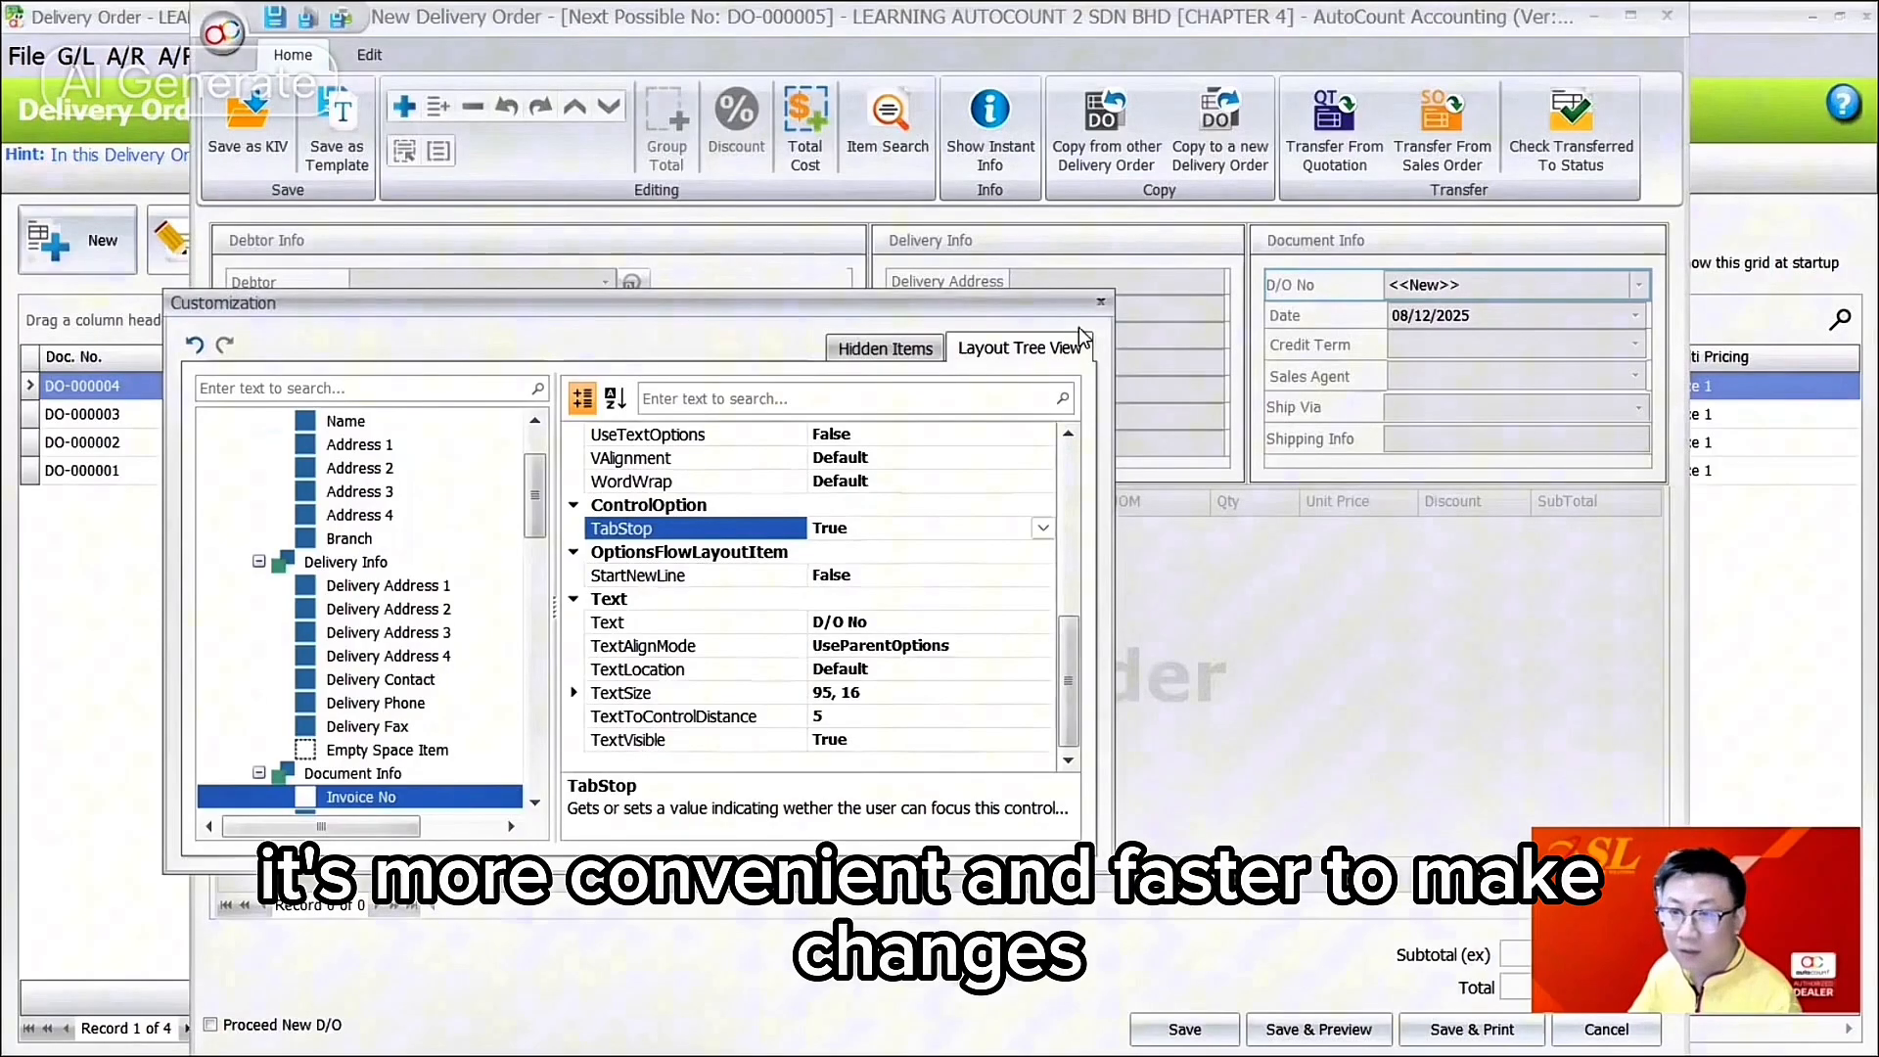
click(1101, 302)
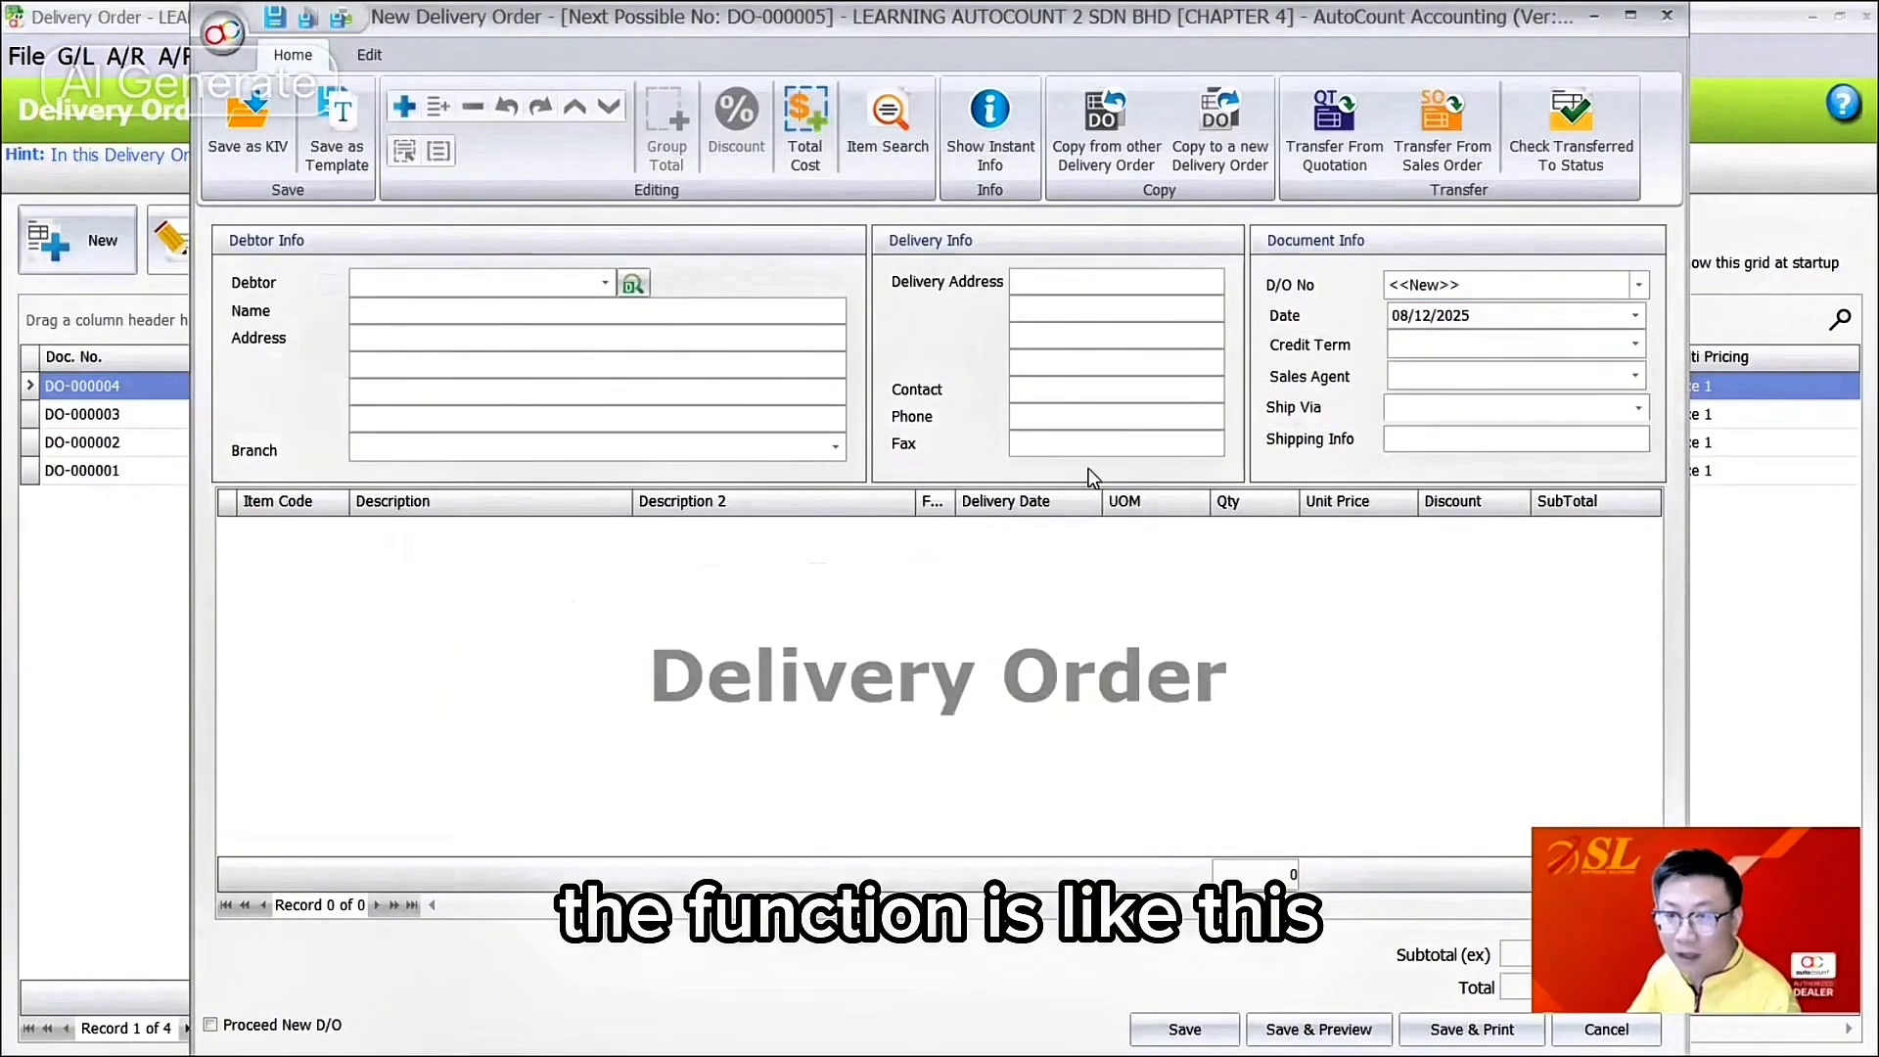
Step: Save the current Delivery Order layout as default layout 'Deliver Order - Clerk', then enter Customize Layout mode
right_click(1090, 468)
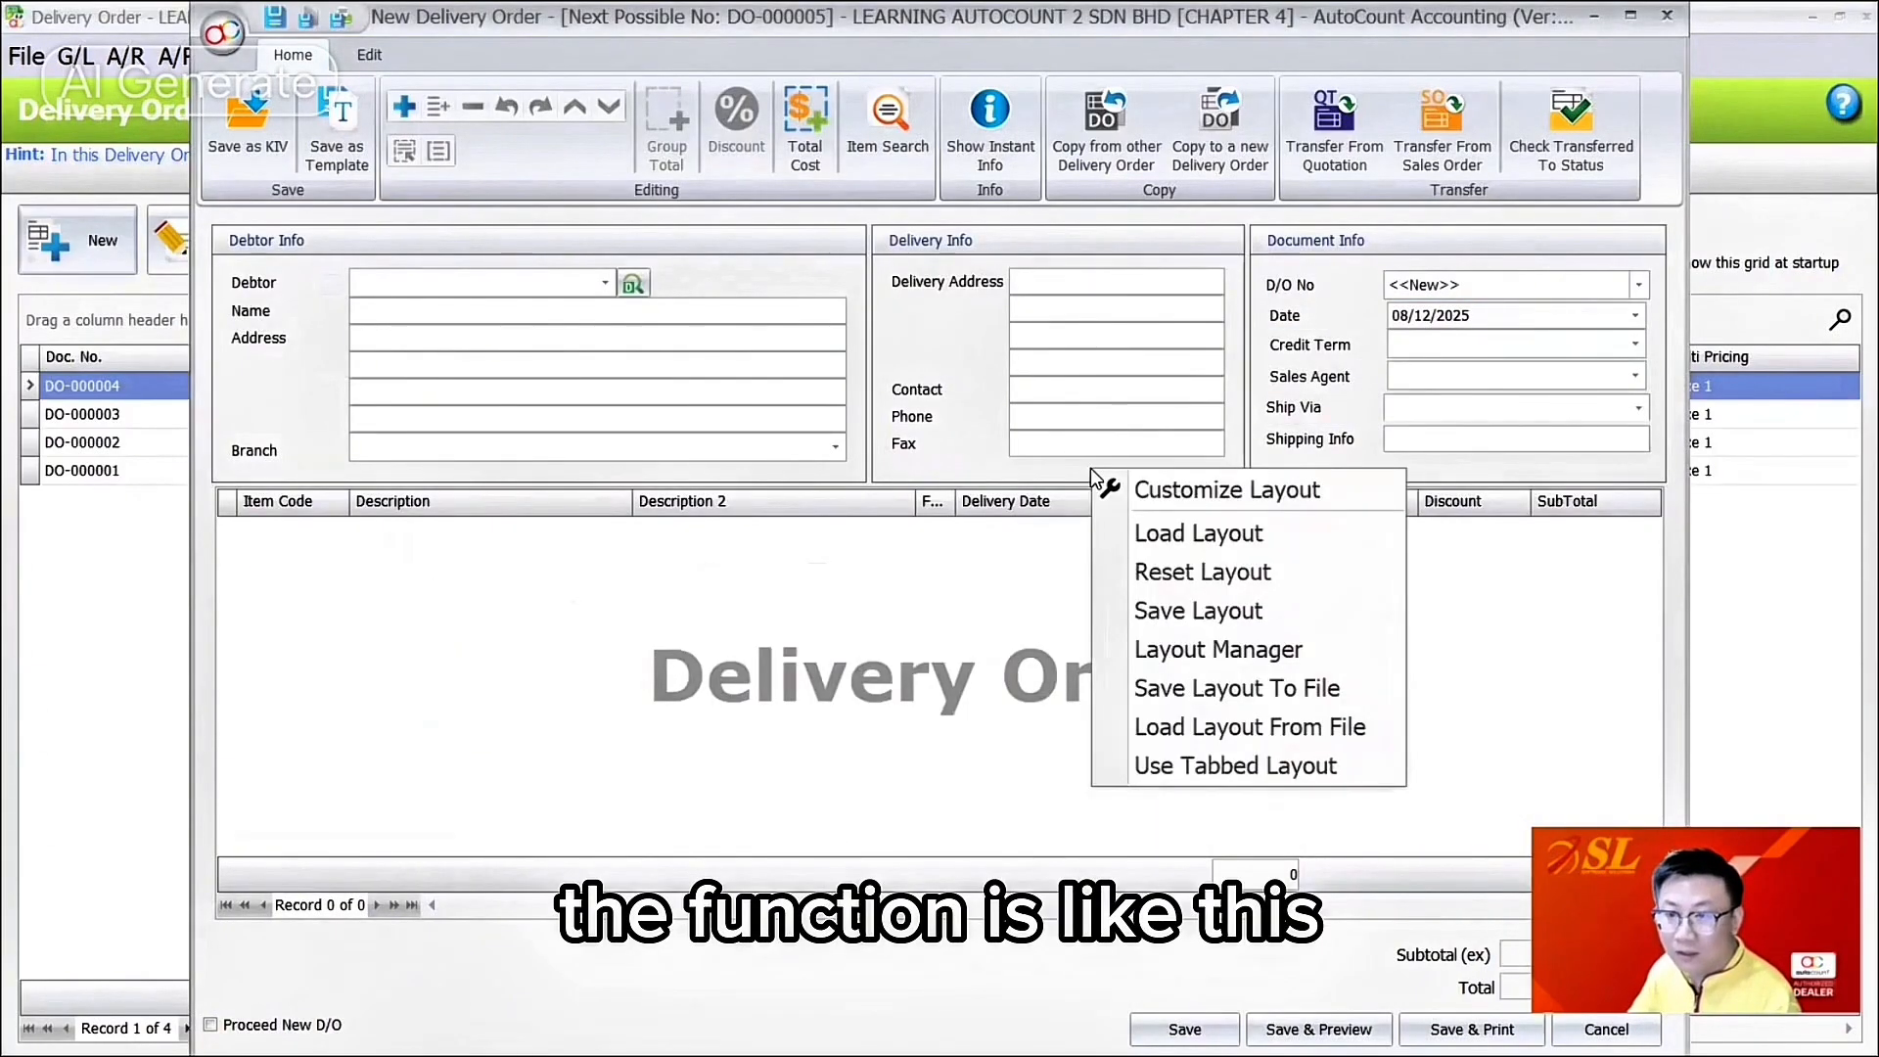
click(1189, 614)
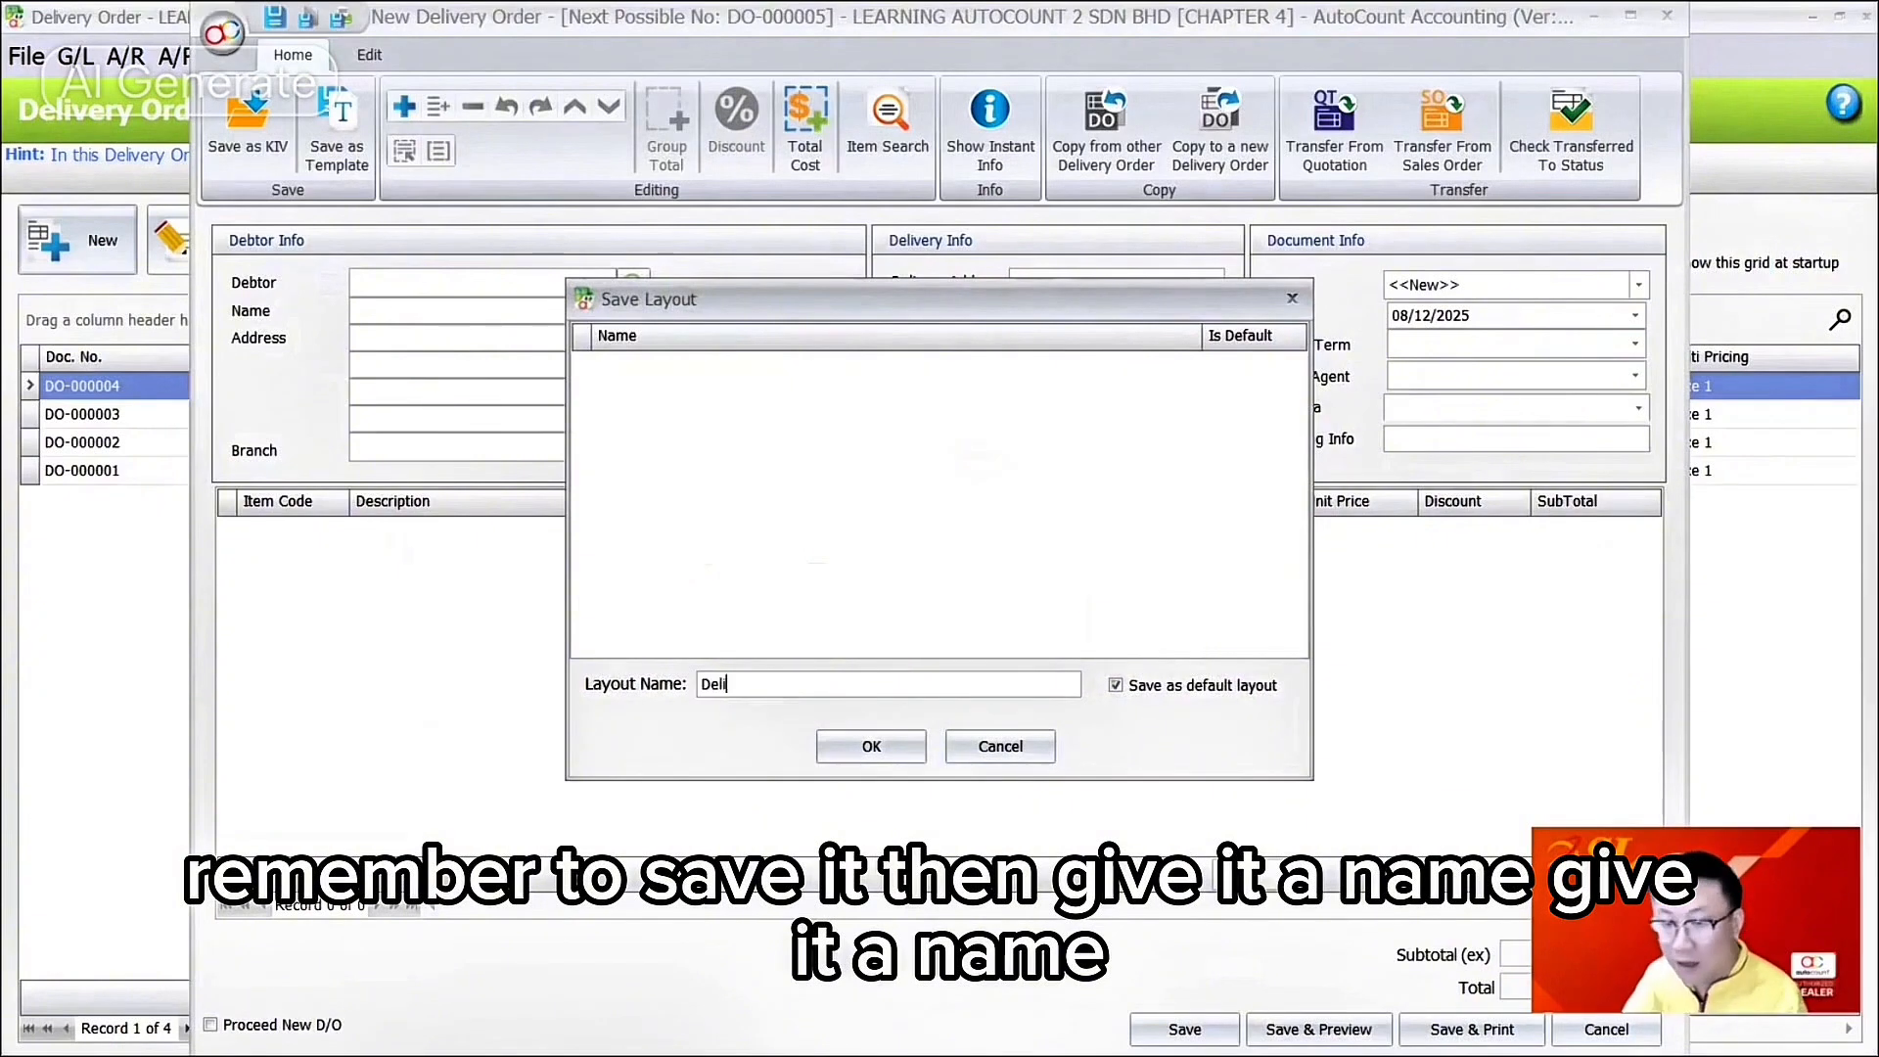
text(Deliver Ot)
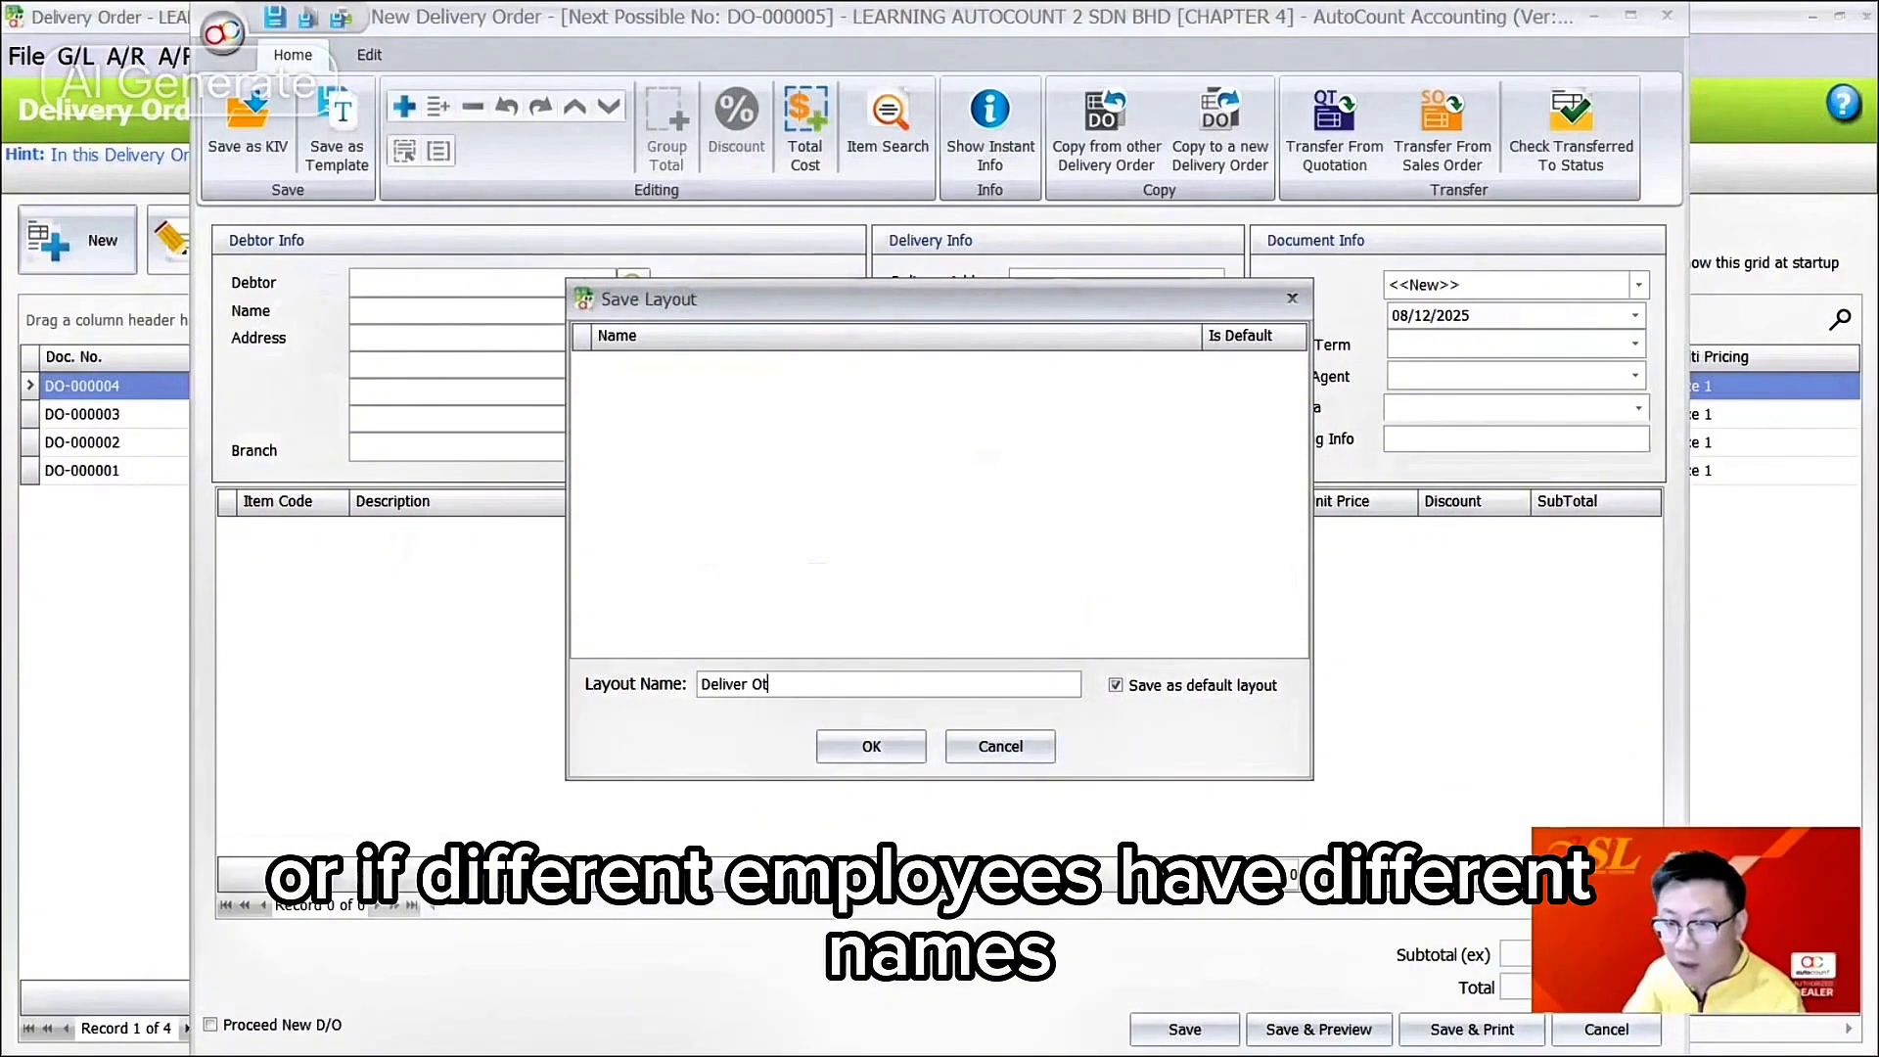
key(BackSpace)
text(rder - Cle)
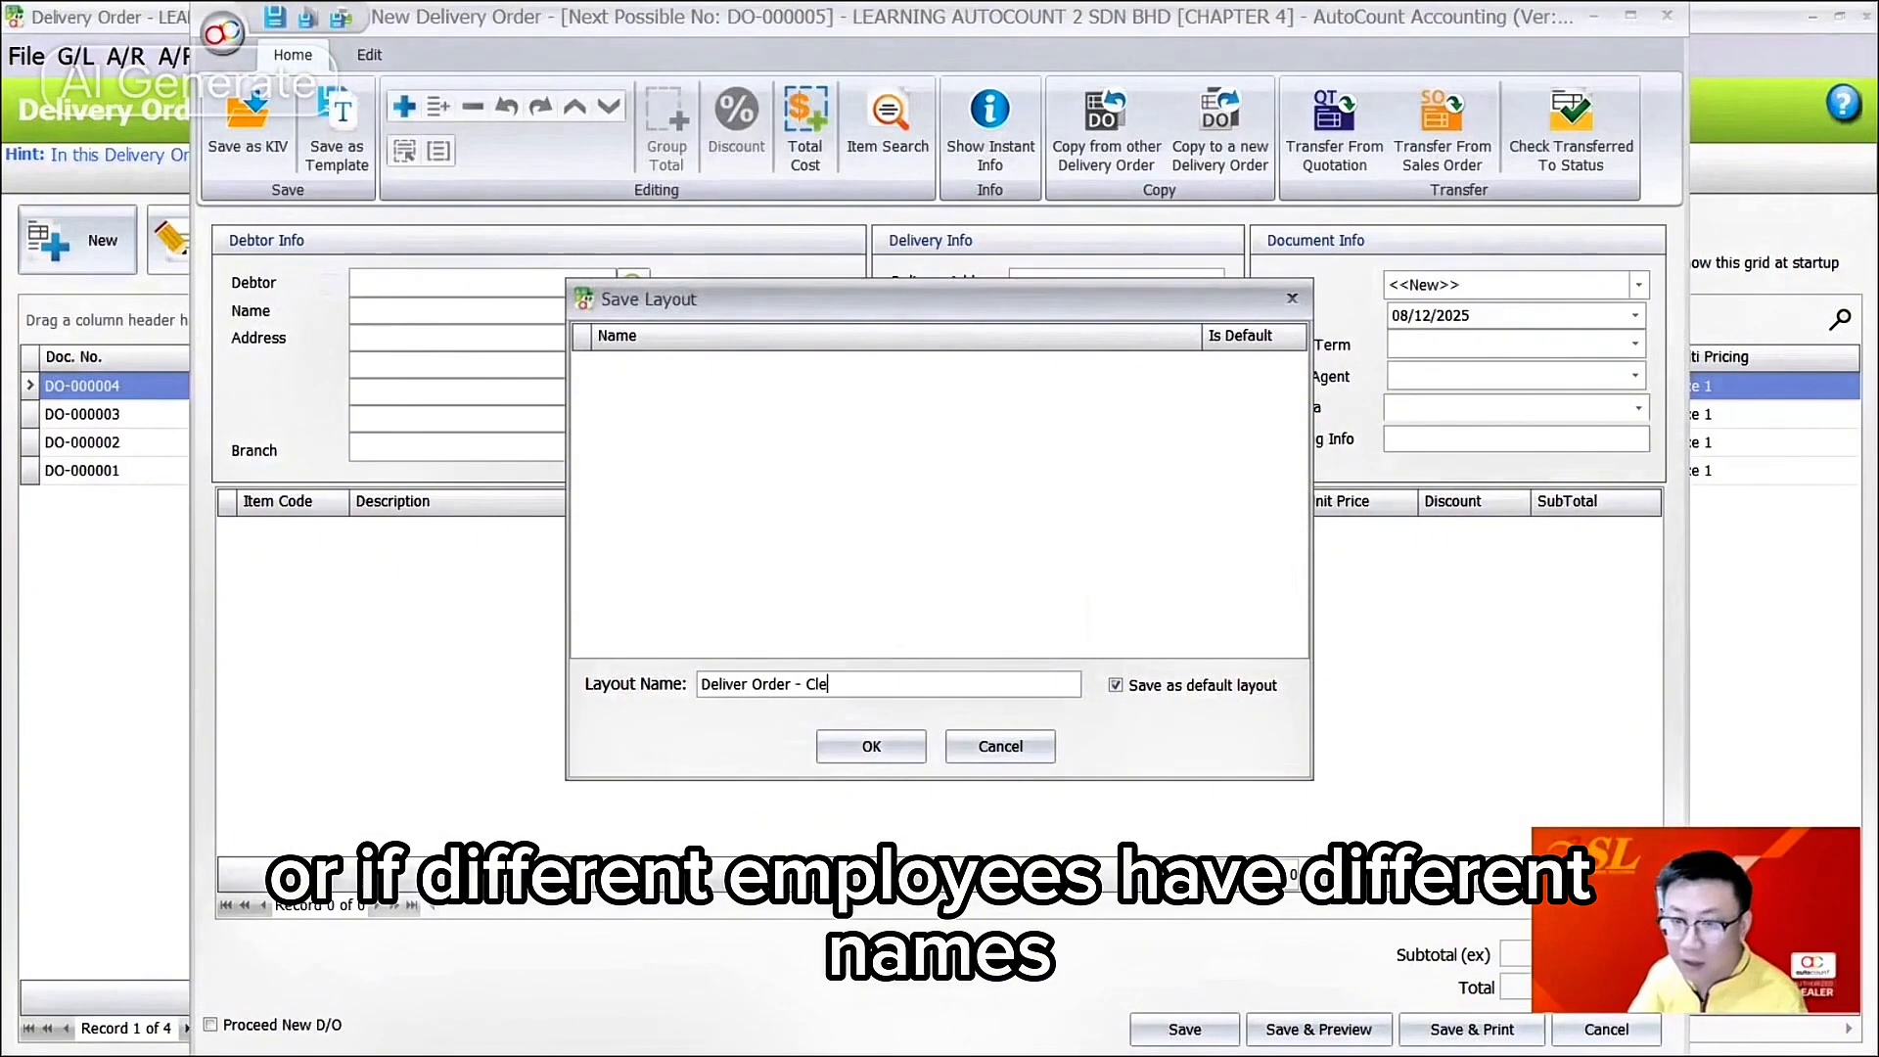
text(rk)
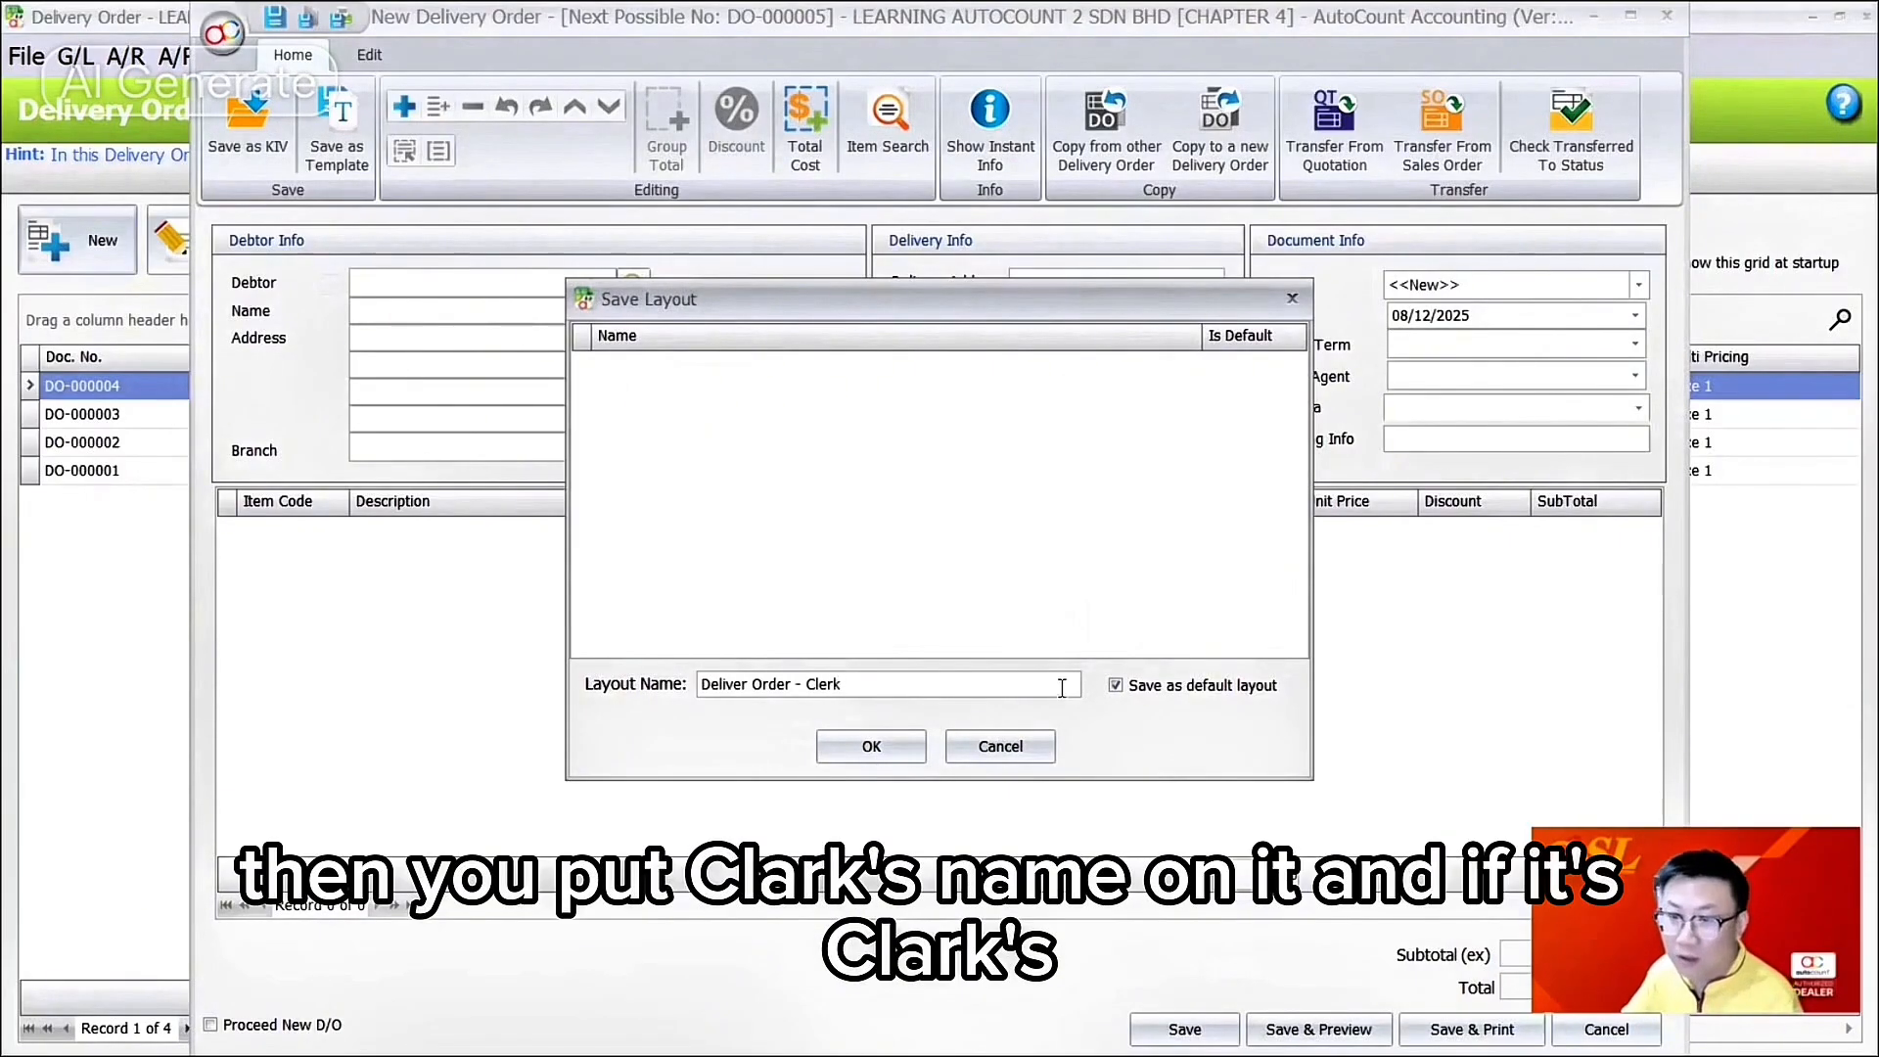
click(871, 746)
right_click(1260, 396)
click(1399, 417)
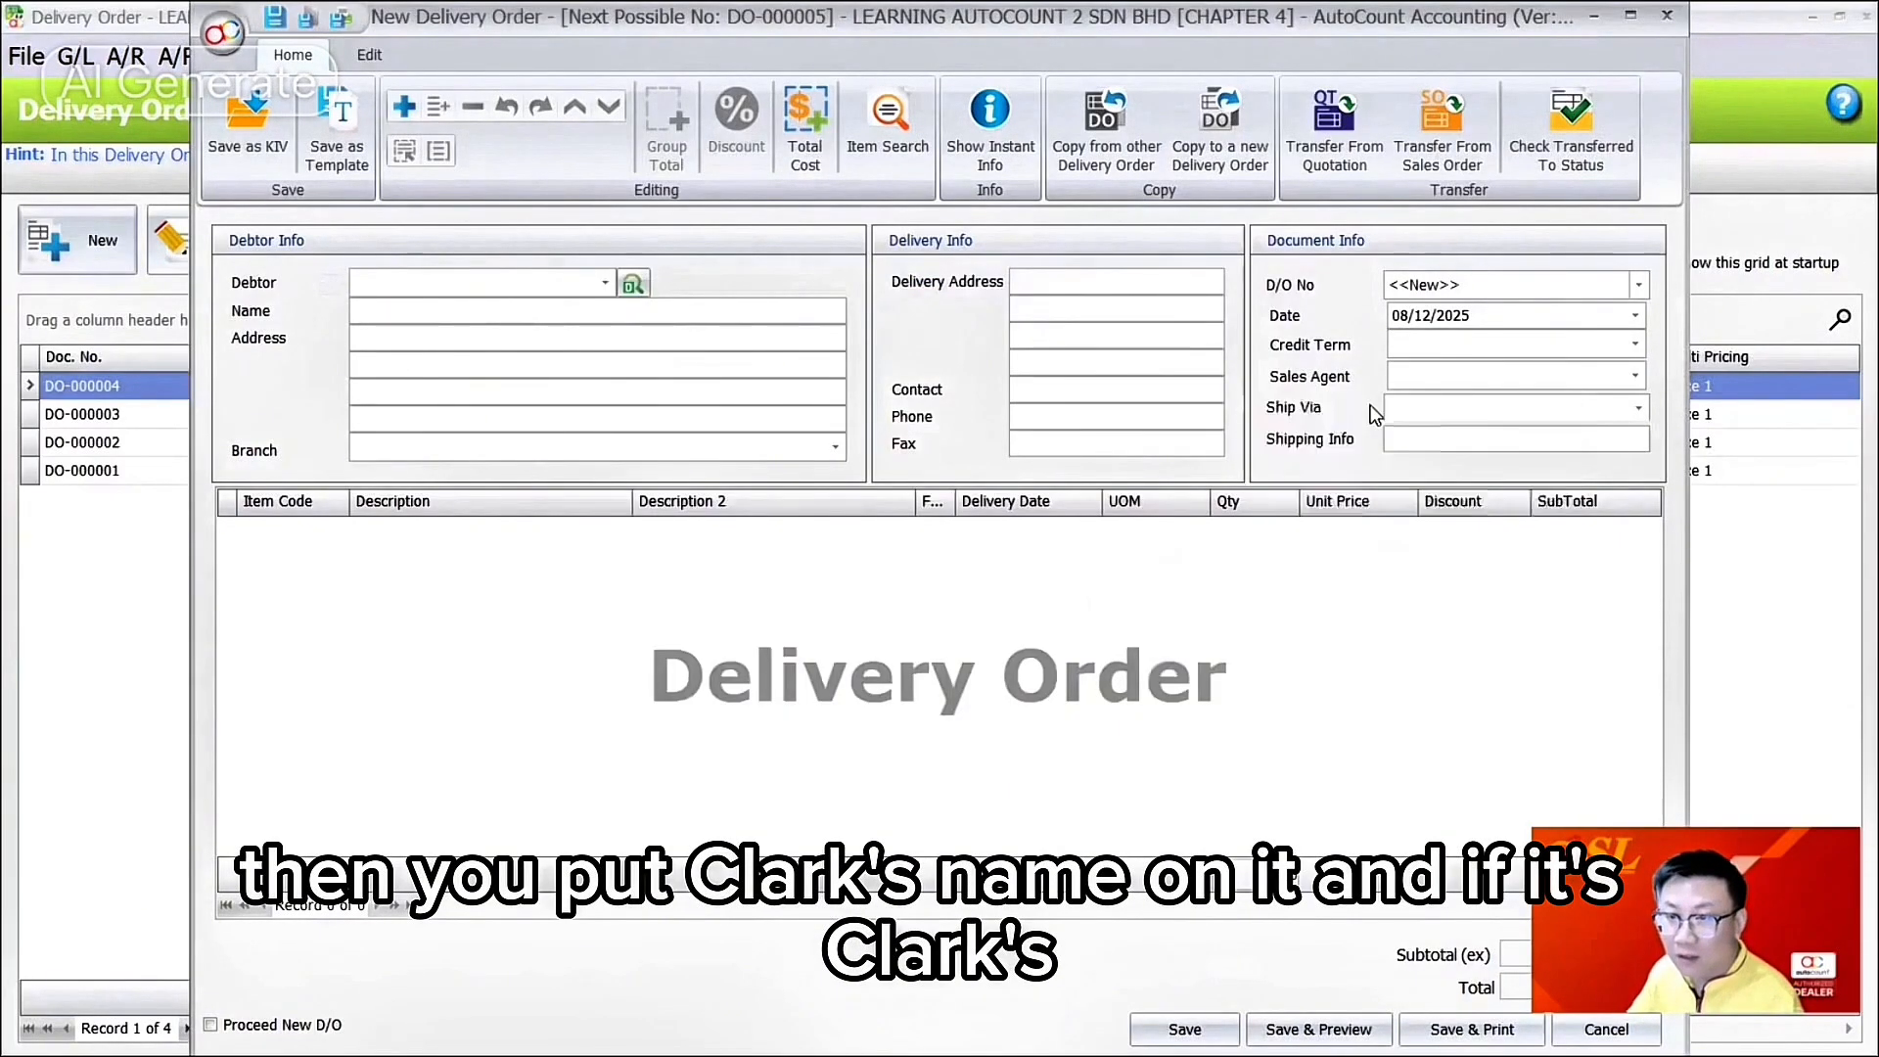
Step: Hide the Delivery Info group and shorten the Debtor Info and Document Info panels
drag(1030, 235, 1172, 599)
right_click(797, 333)
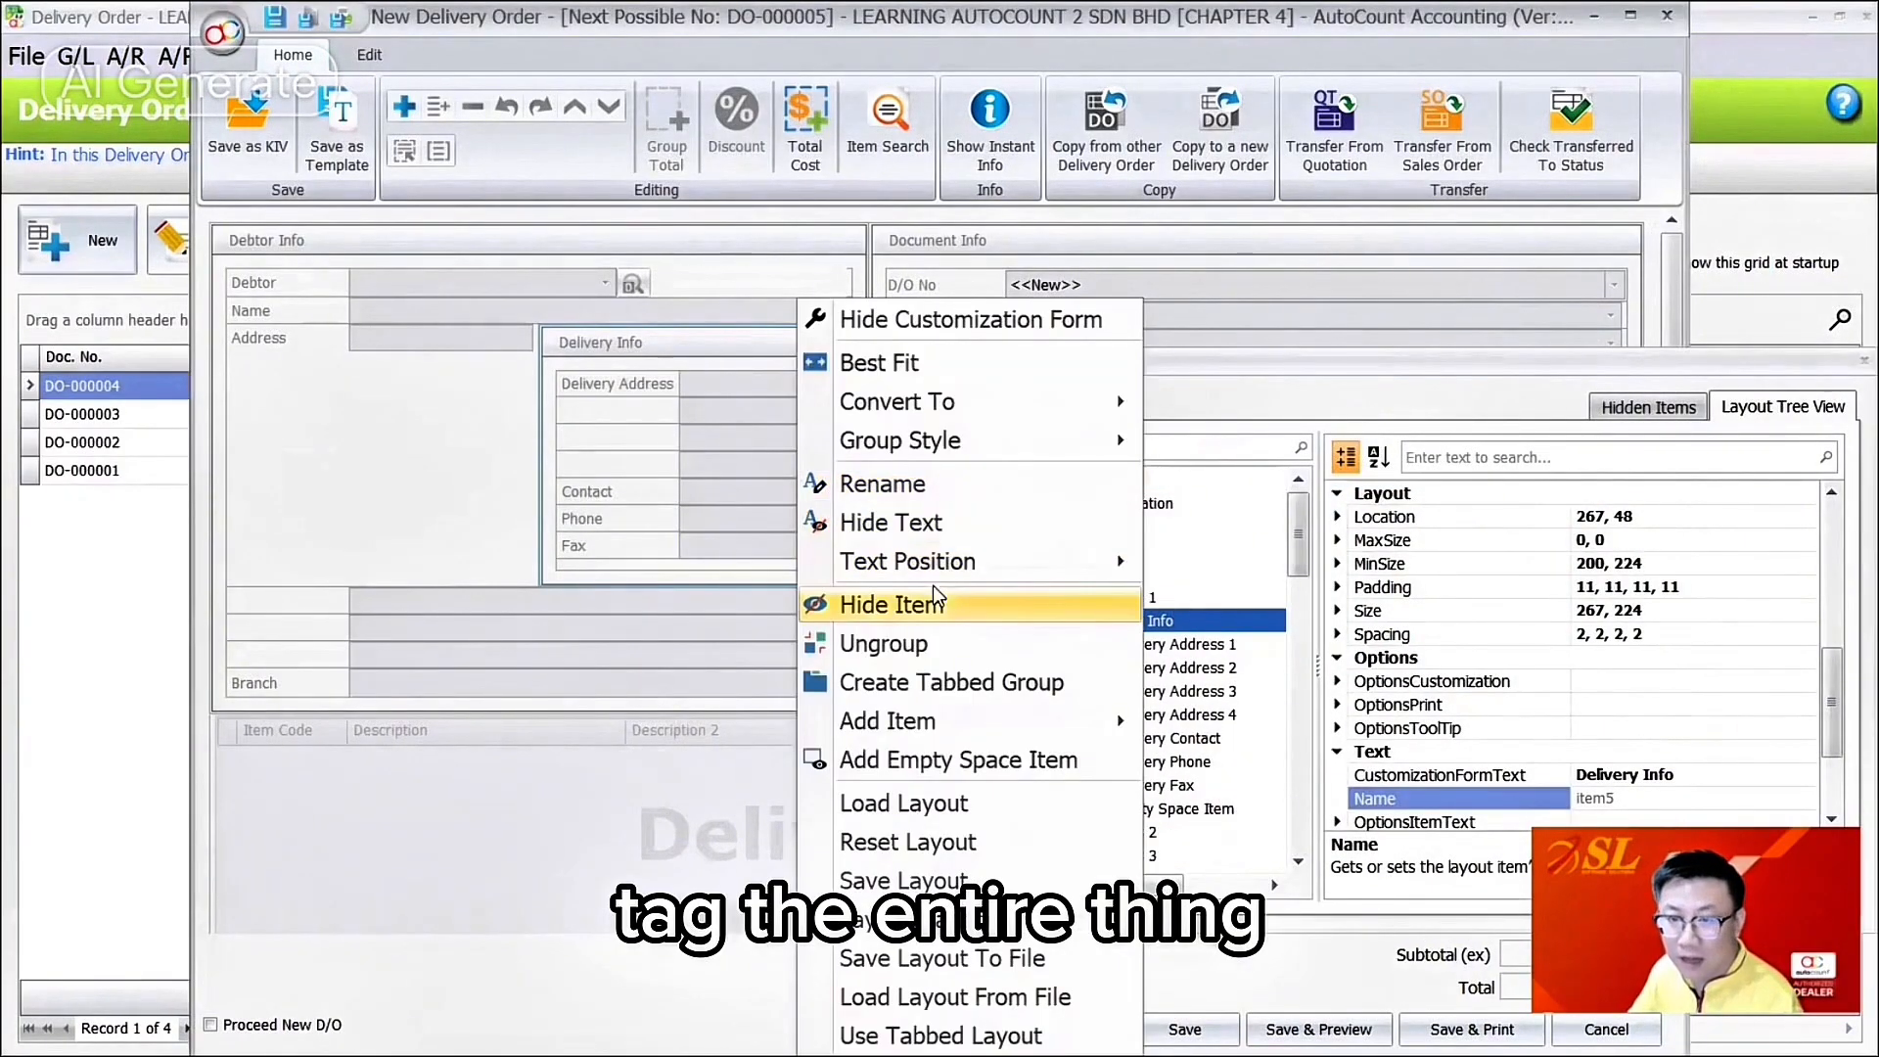
click(979, 605)
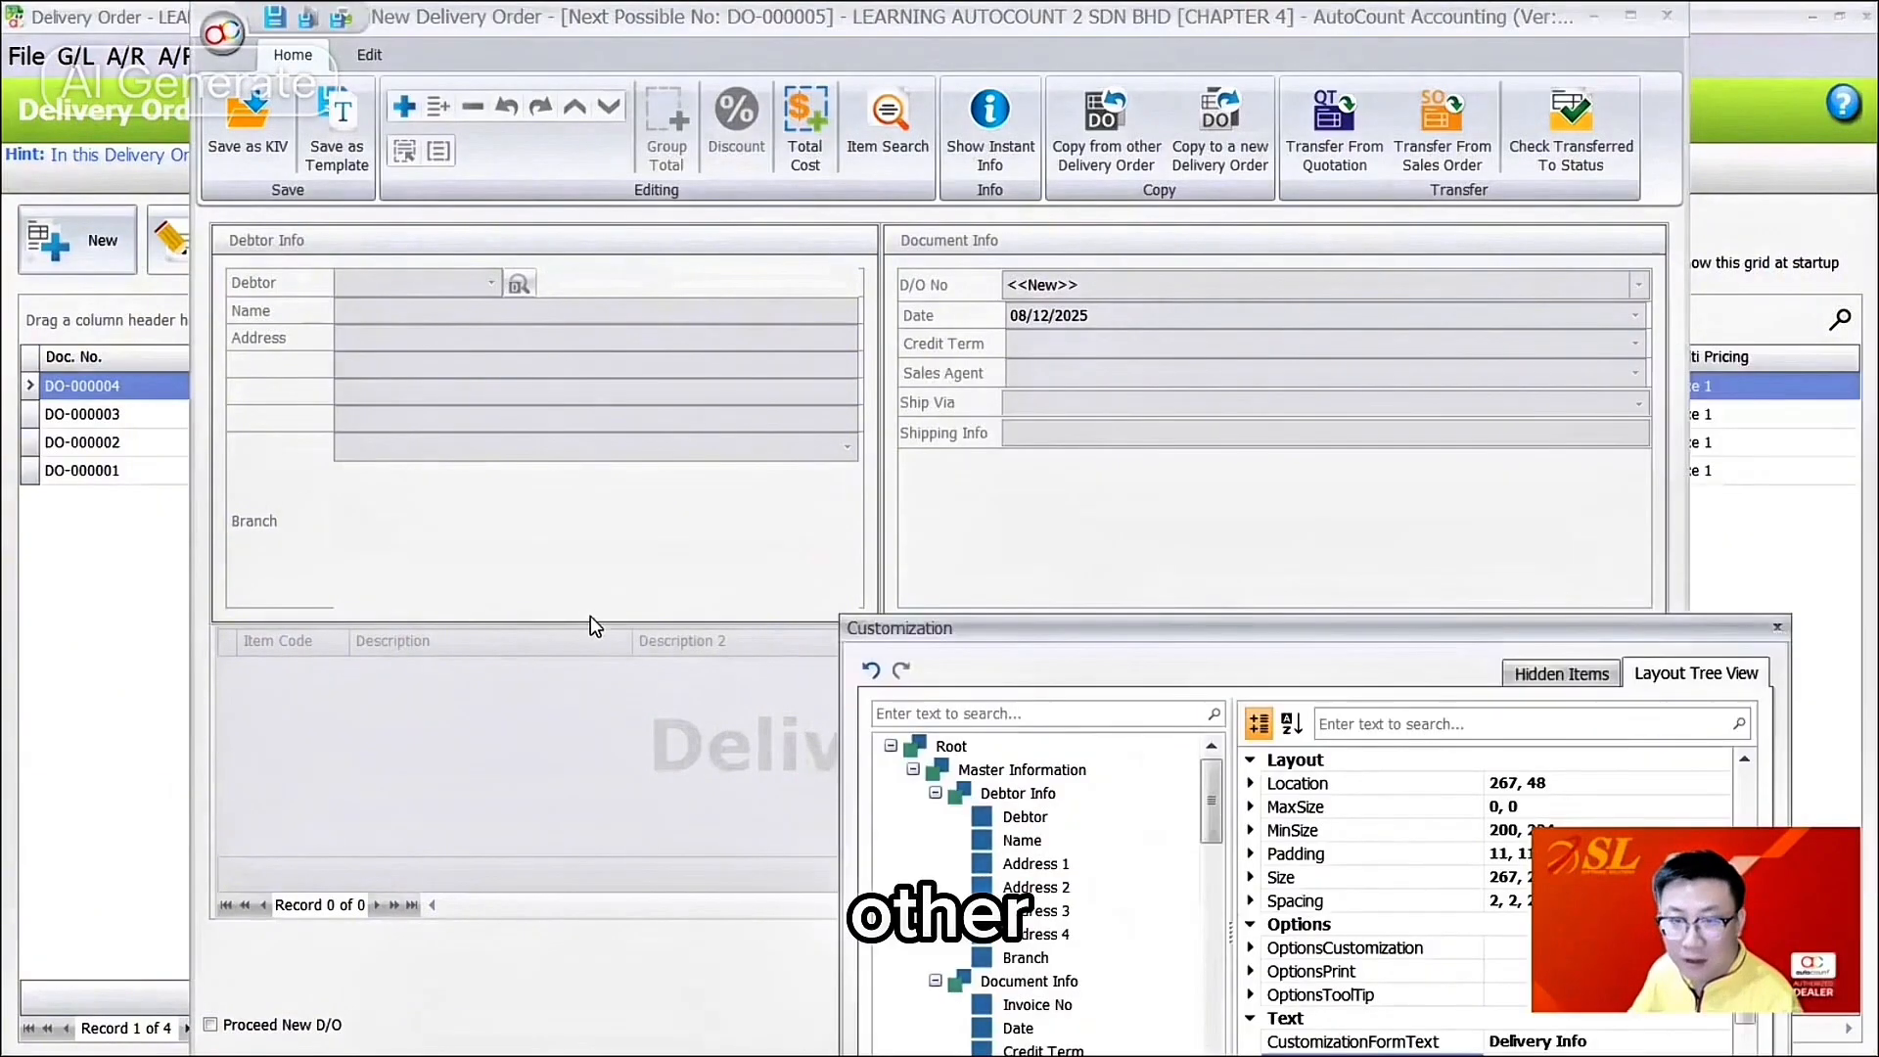
drag(511, 624, 539, 468)
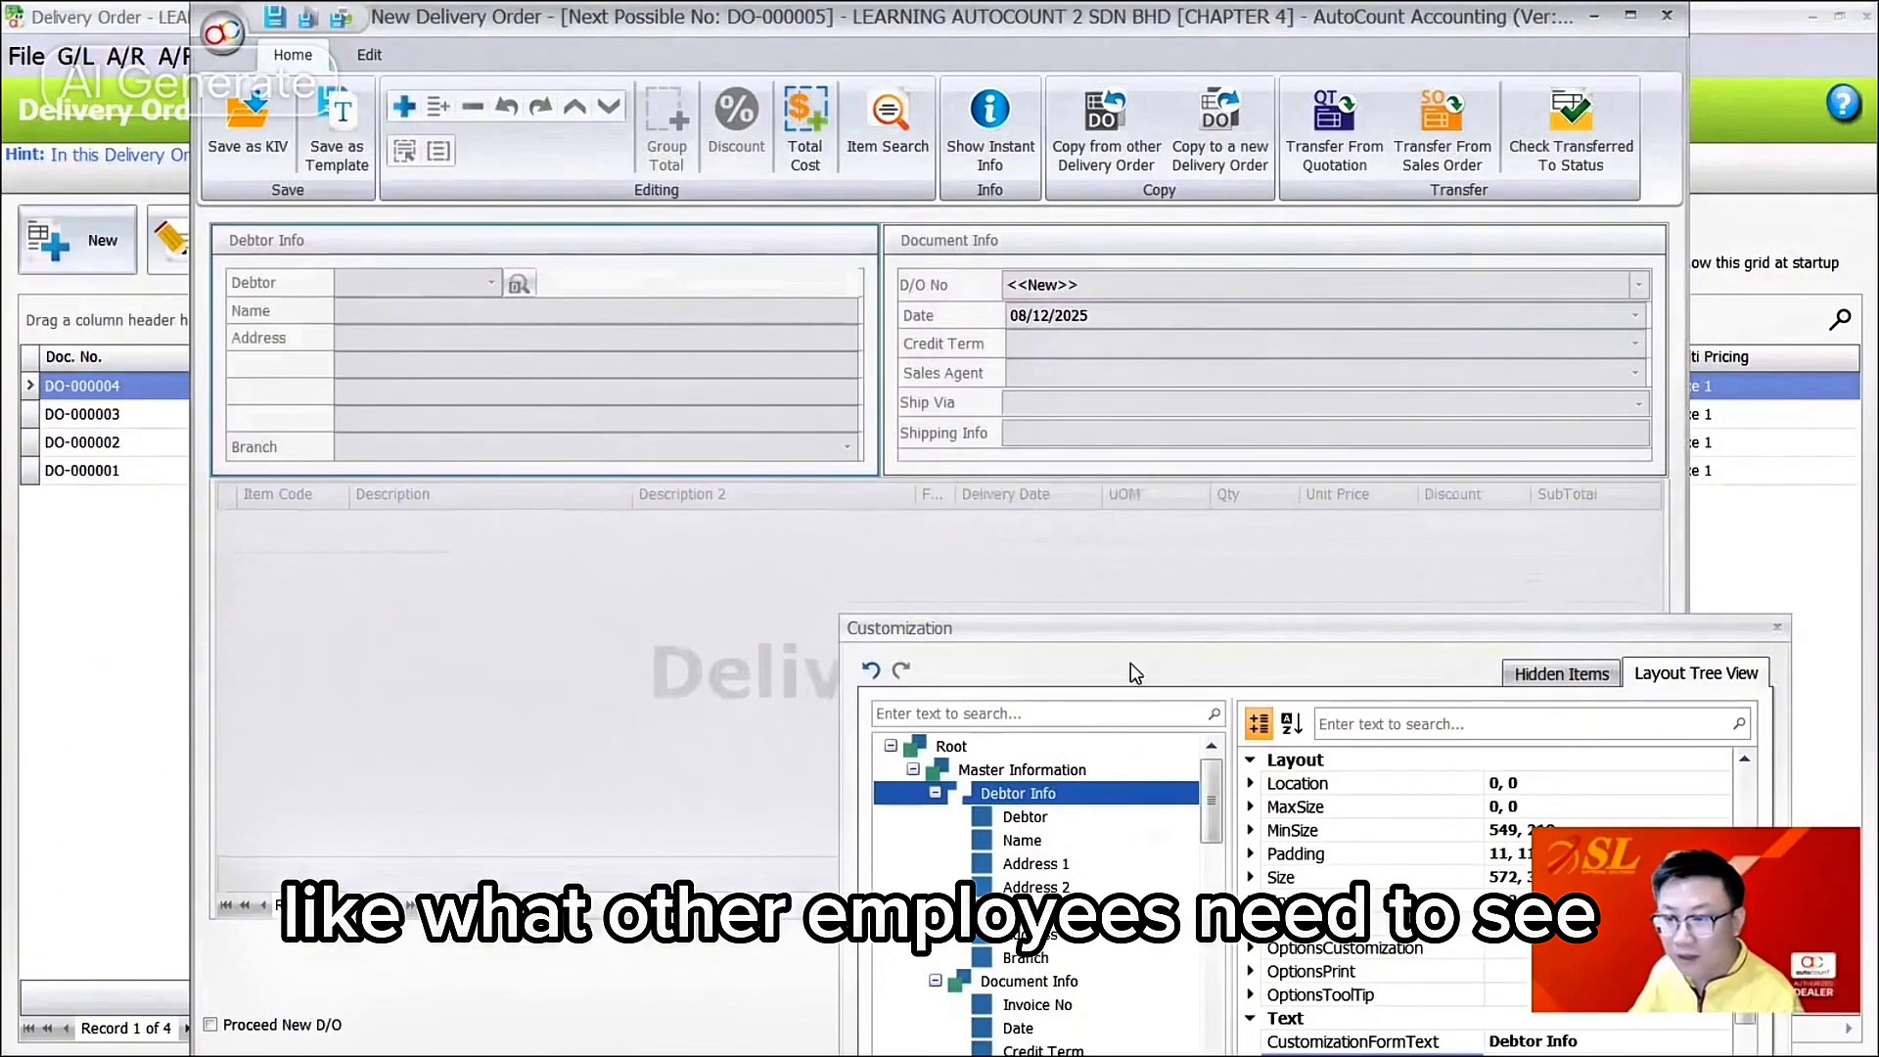
drag(1142, 637, 855, 485)
Step: Save this layout as default layout 'Deliver Order - Sales'
right_click(1189, 235)
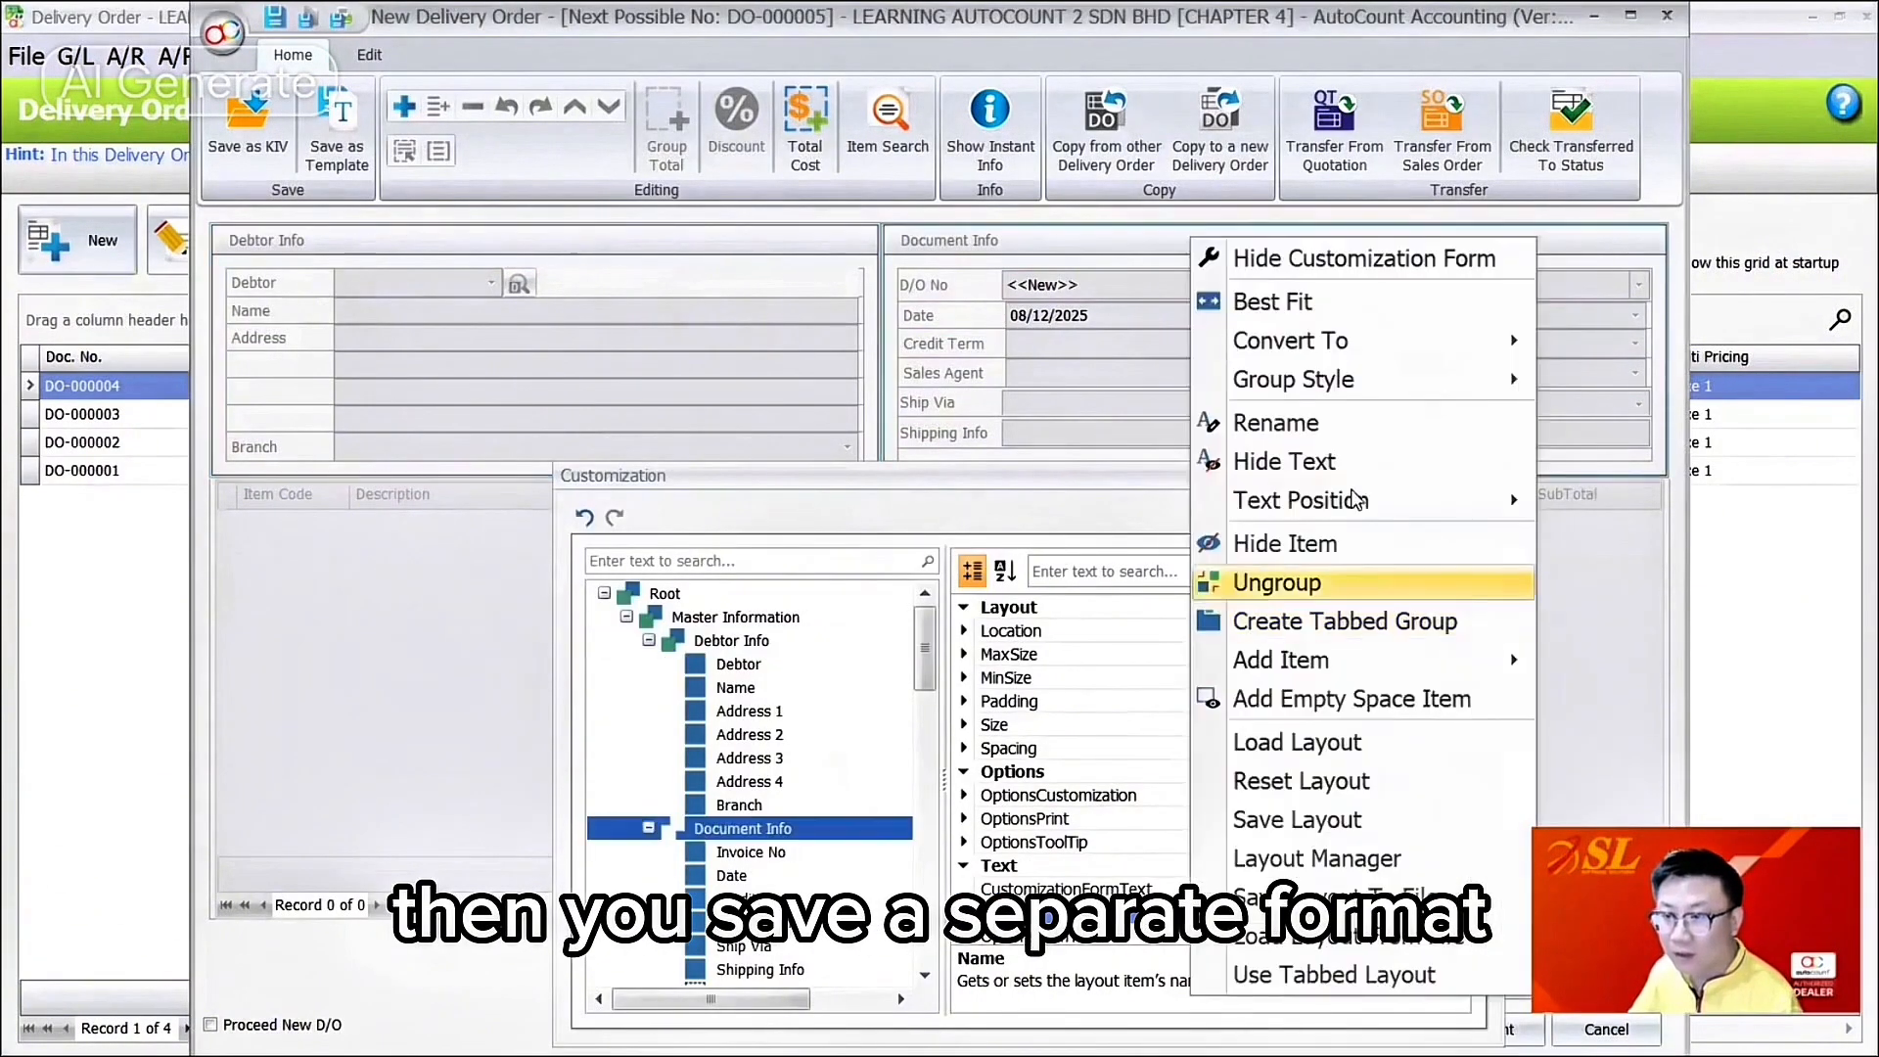
click(1296, 819)
double_click(826, 684)
text(Sla)
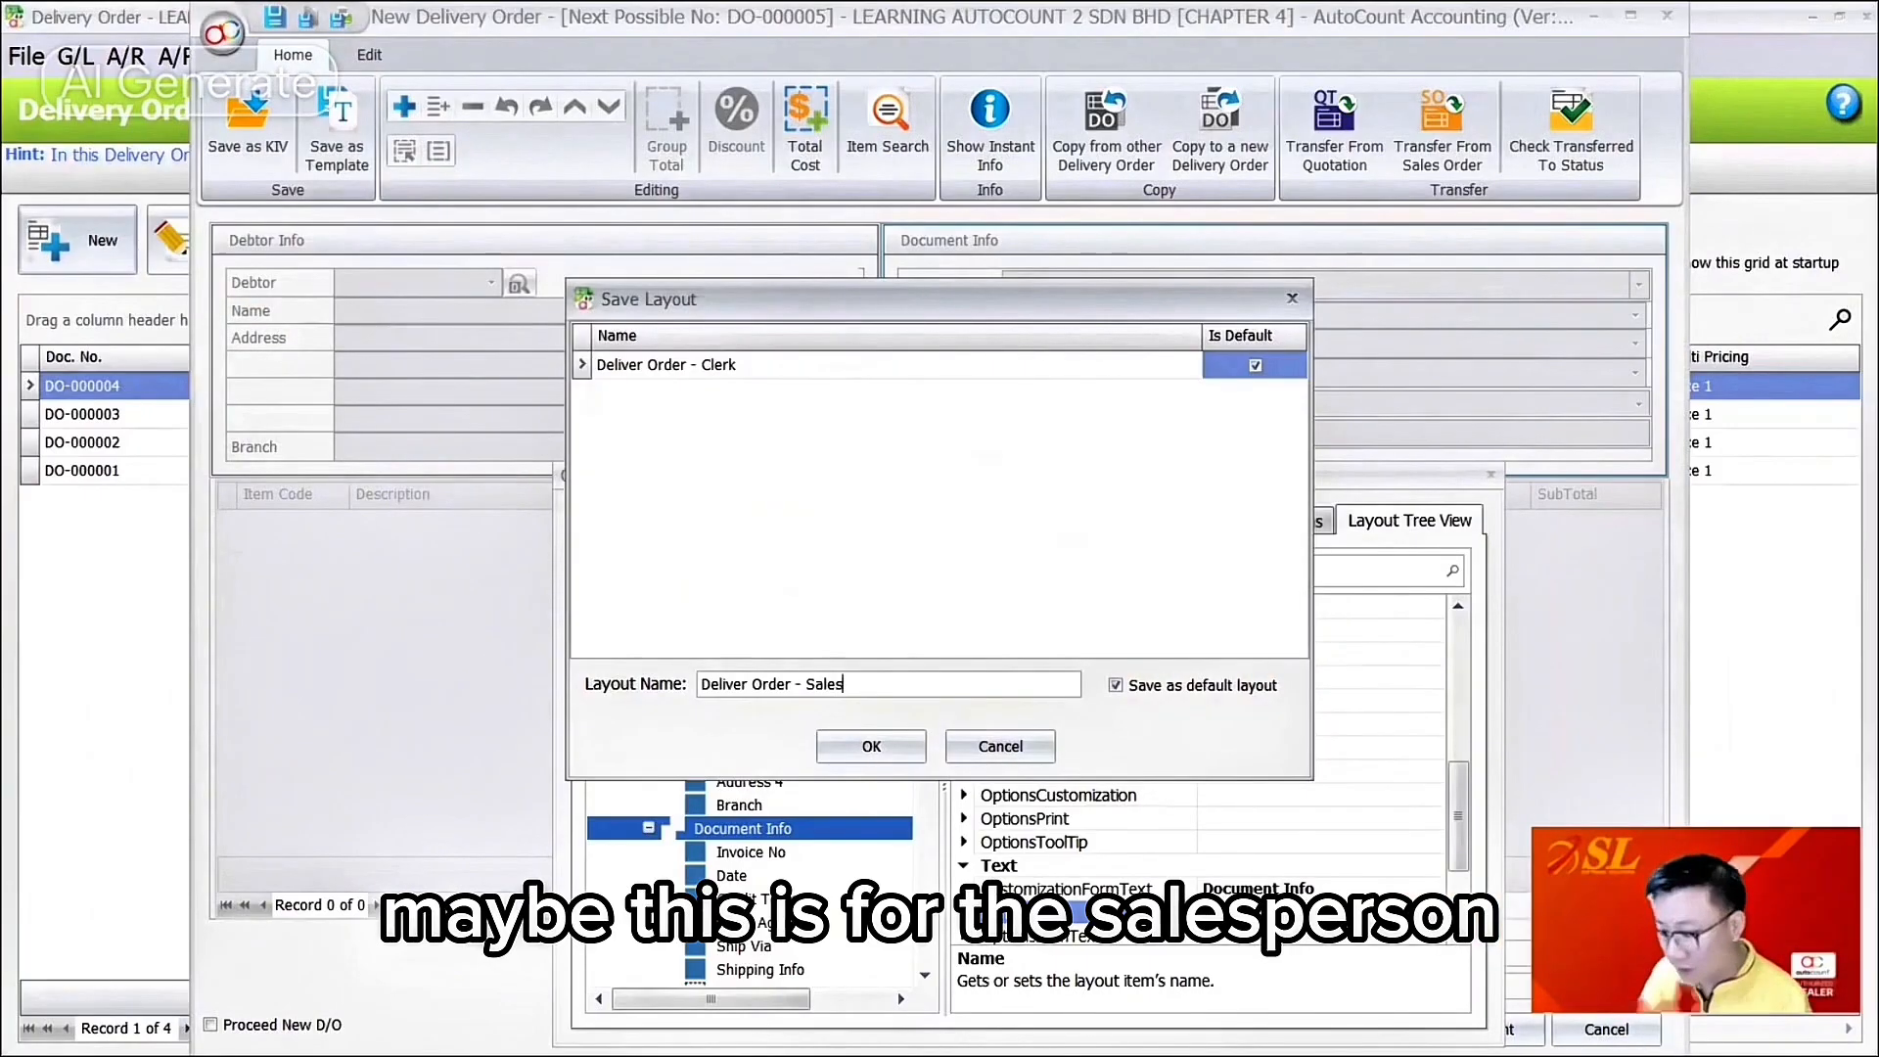
key(Return)
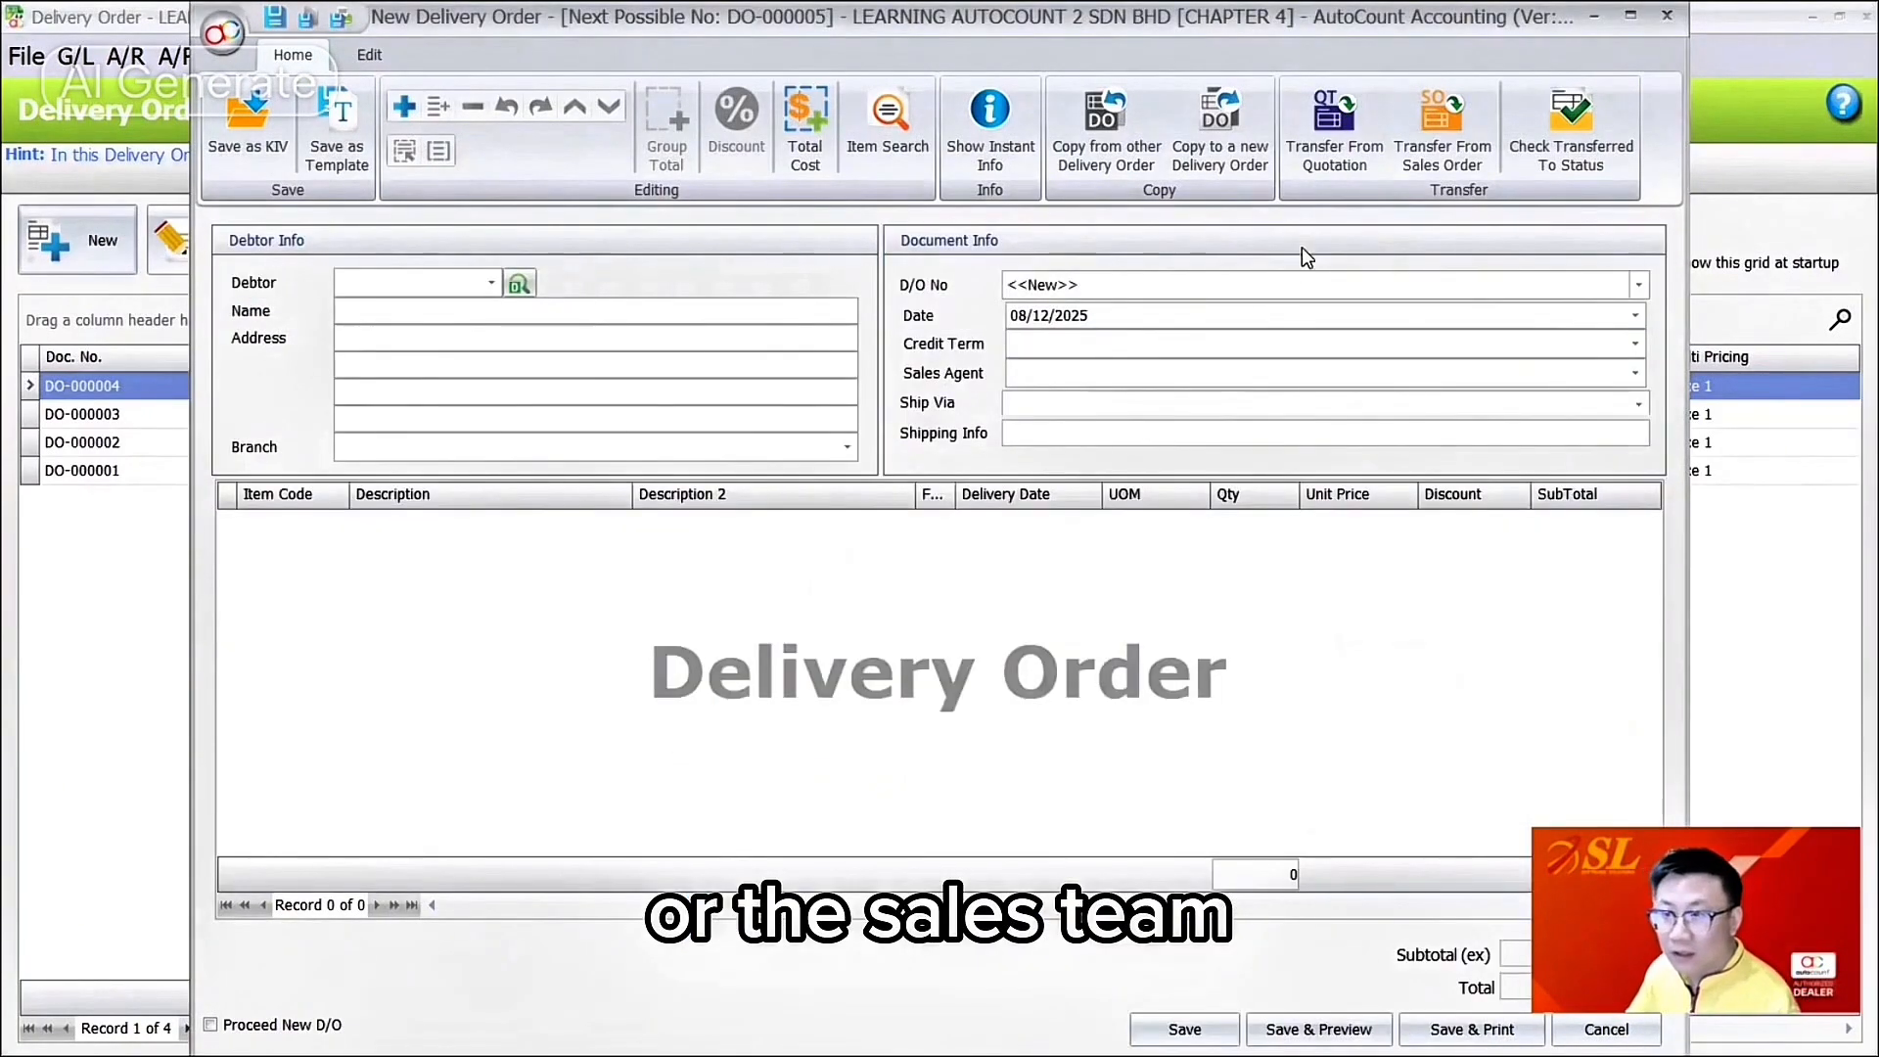
Step: In the Layout Manager, set Deliver Order - Clerk as the default layout
right_click(1310, 256)
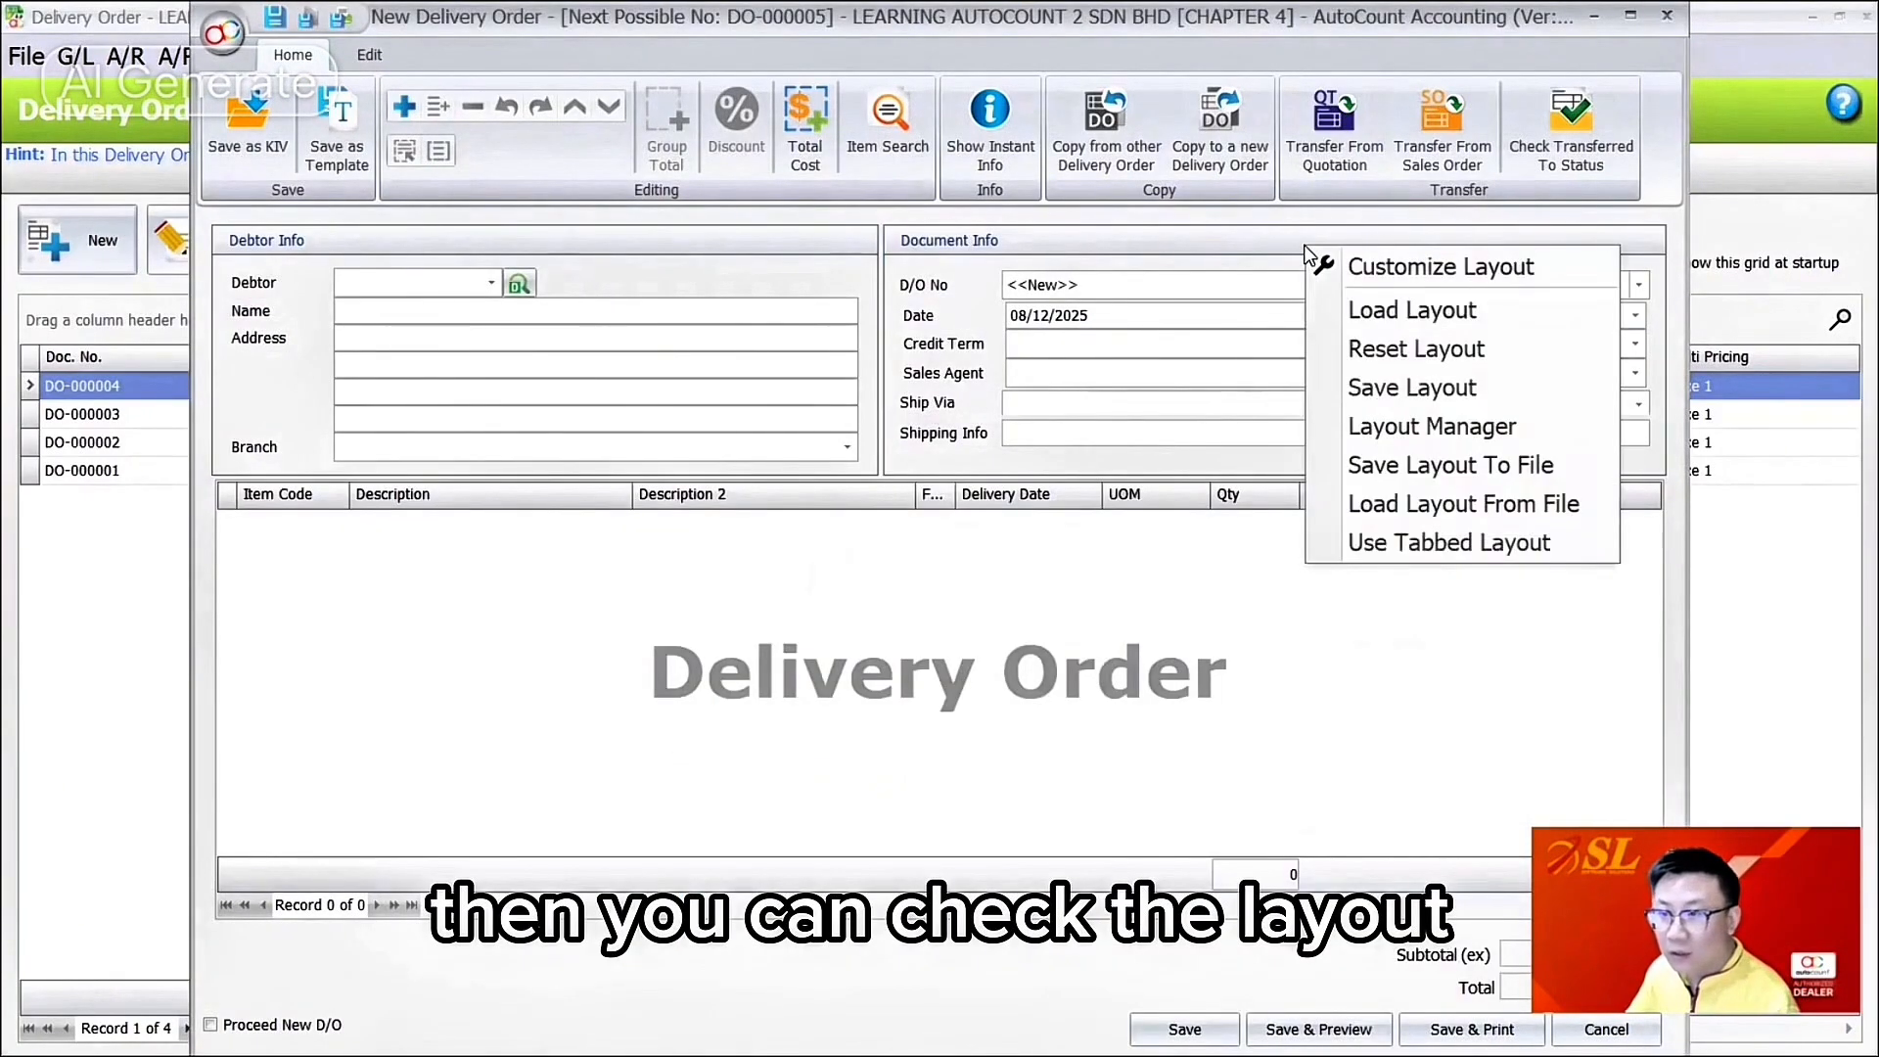
click(1412, 438)
click(855, 396)
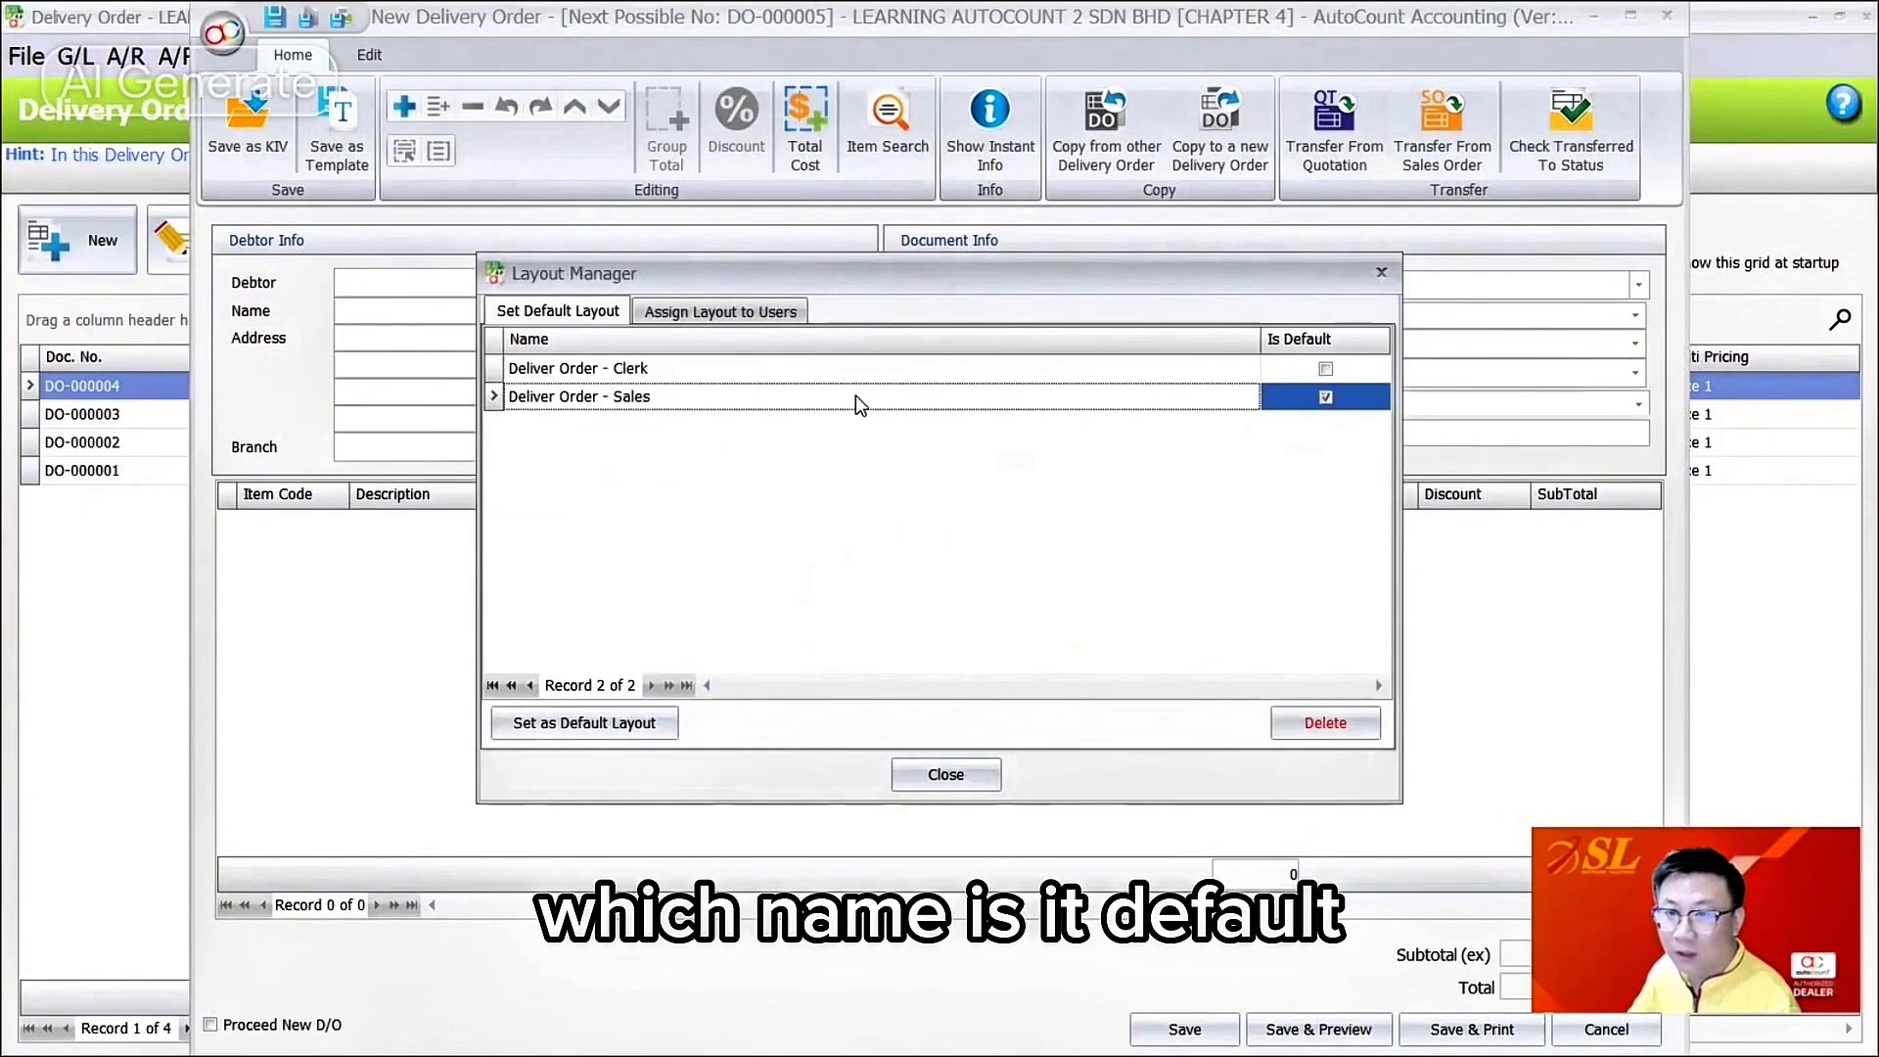
click(1219, 370)
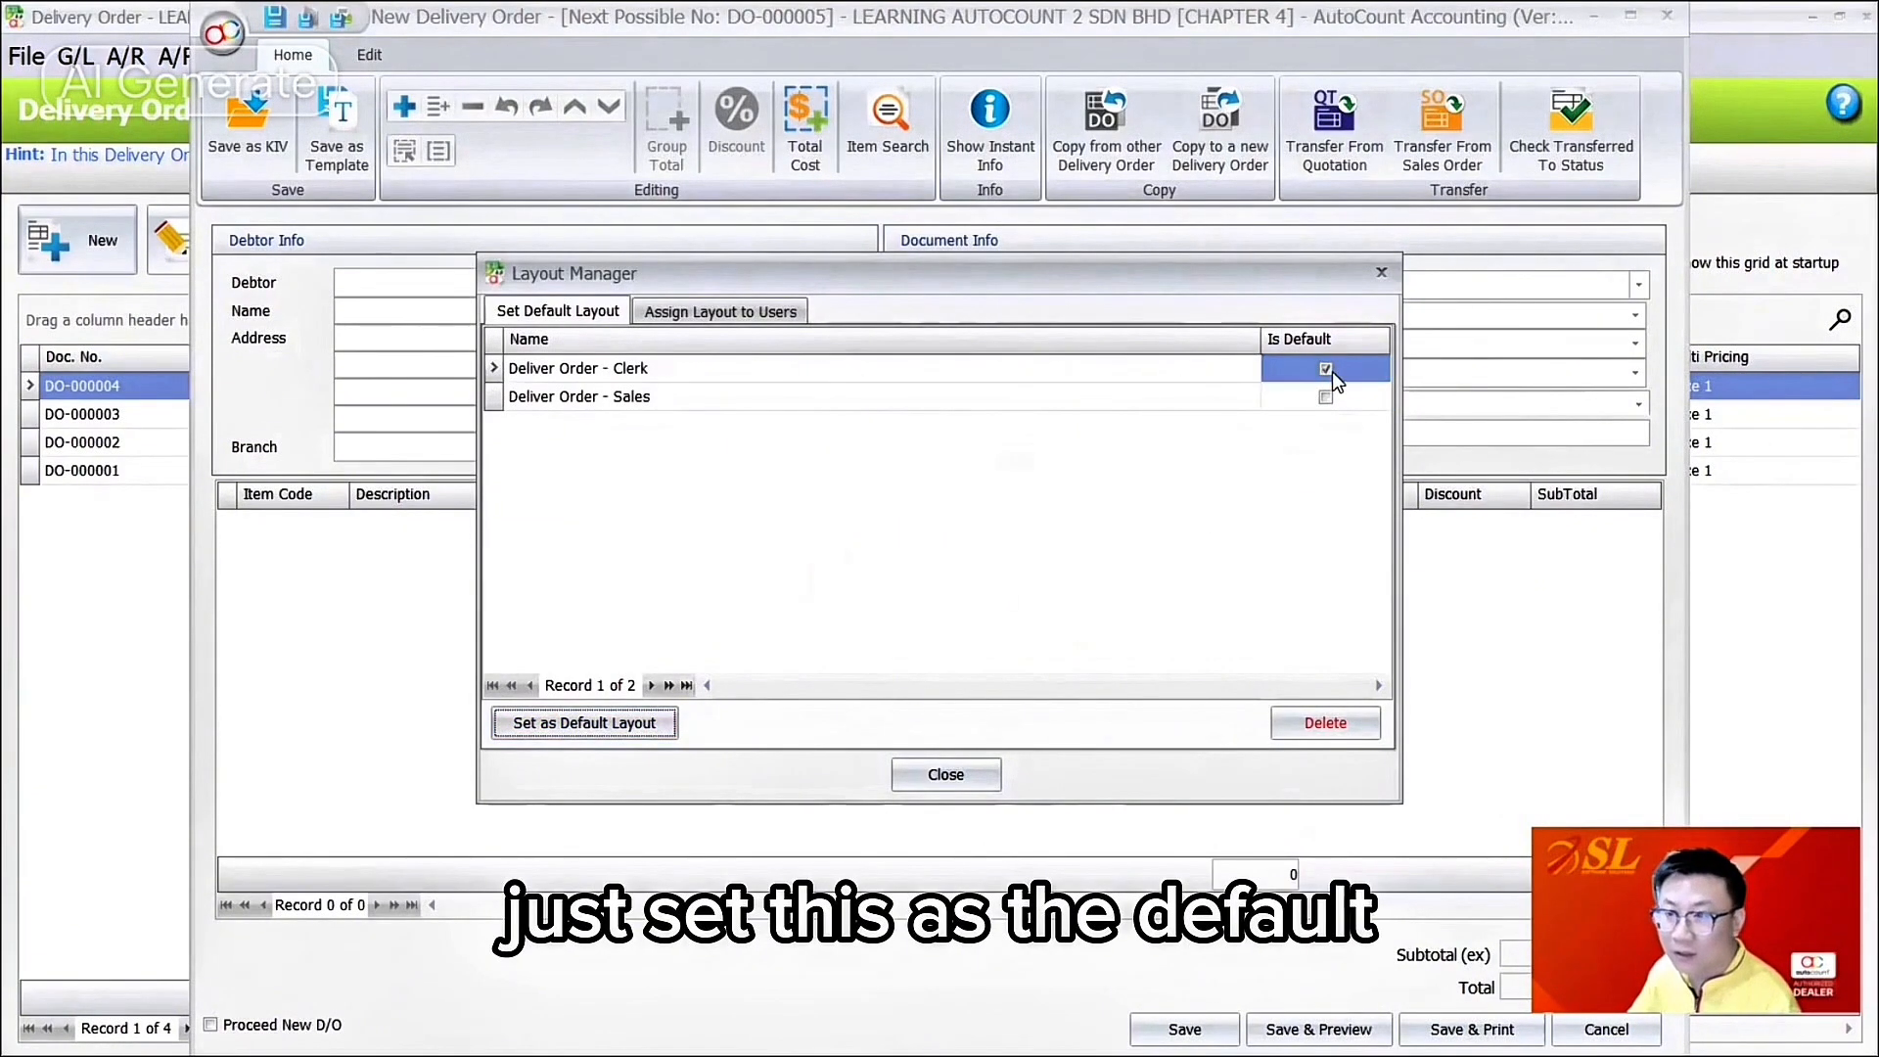
Step: Assign Deliver Order - Sales to the USER account and Deliver Order - Clerk to ADMIN
click(772, 311)
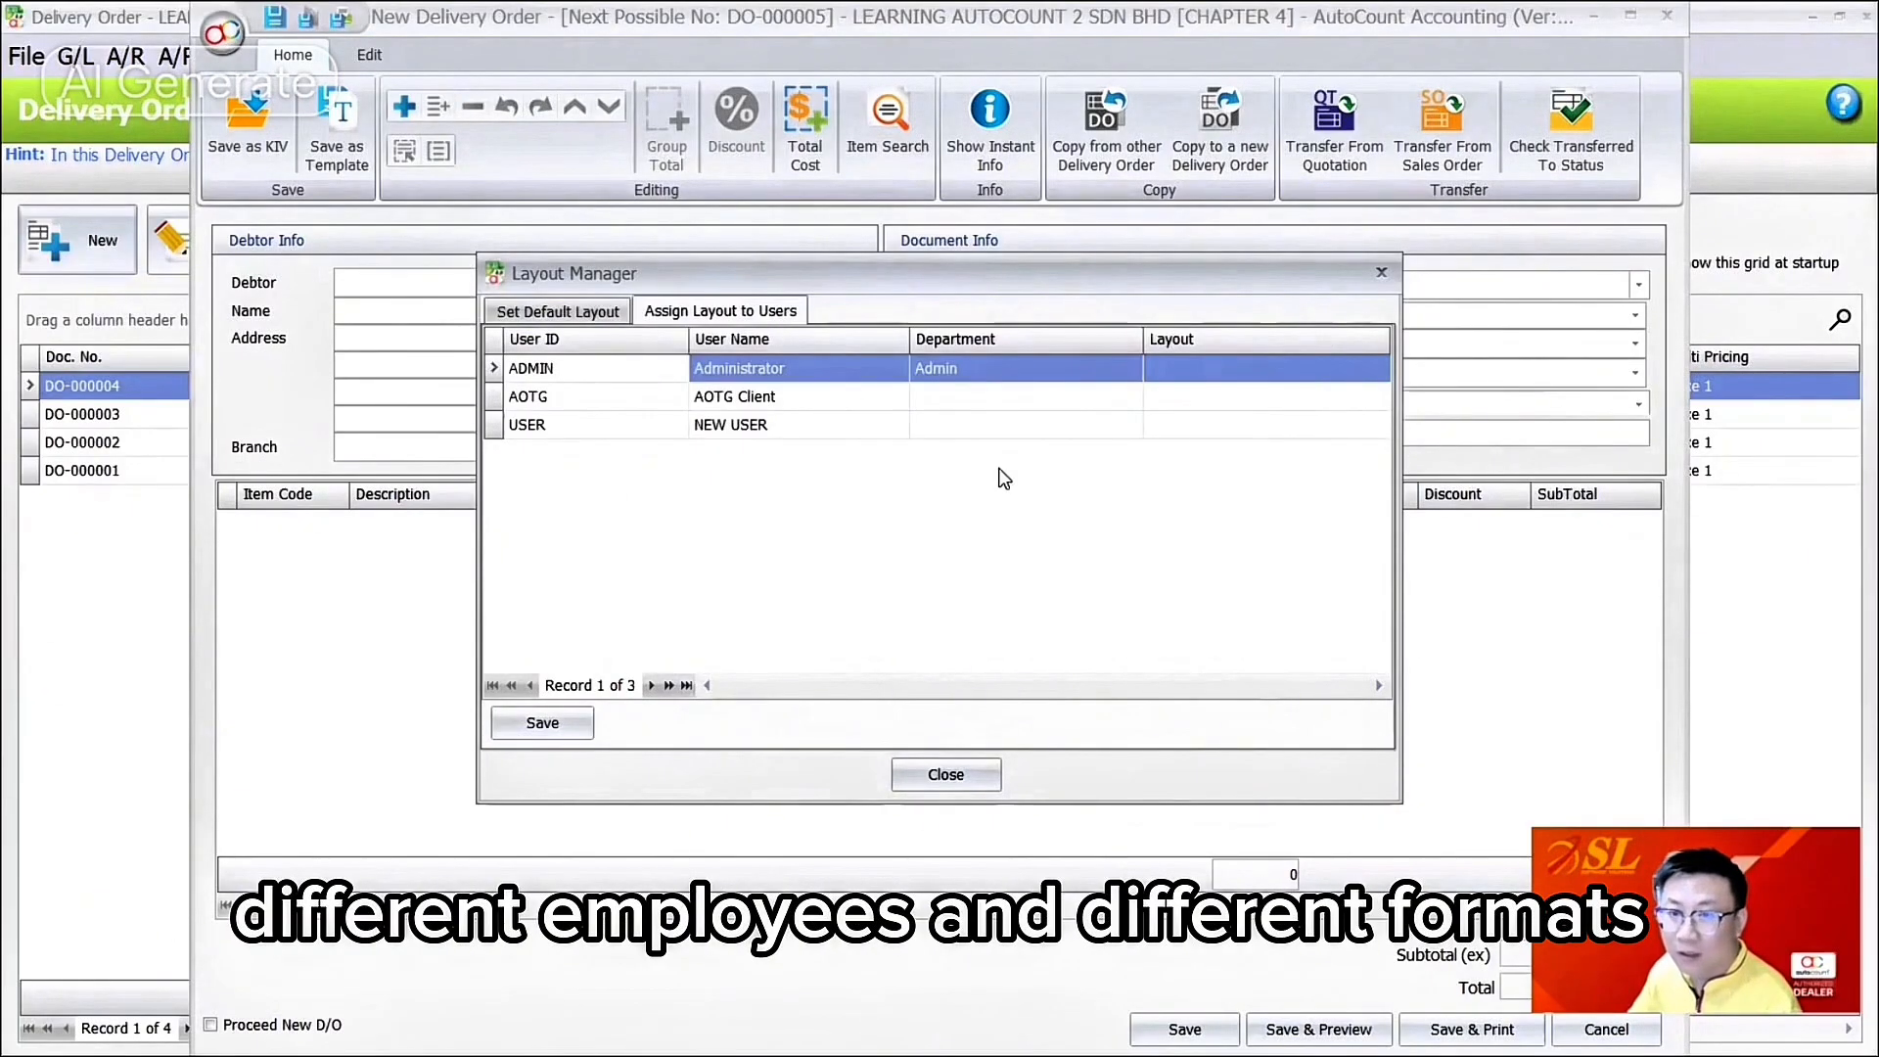
click(1239, 421)
click(1379, 425)
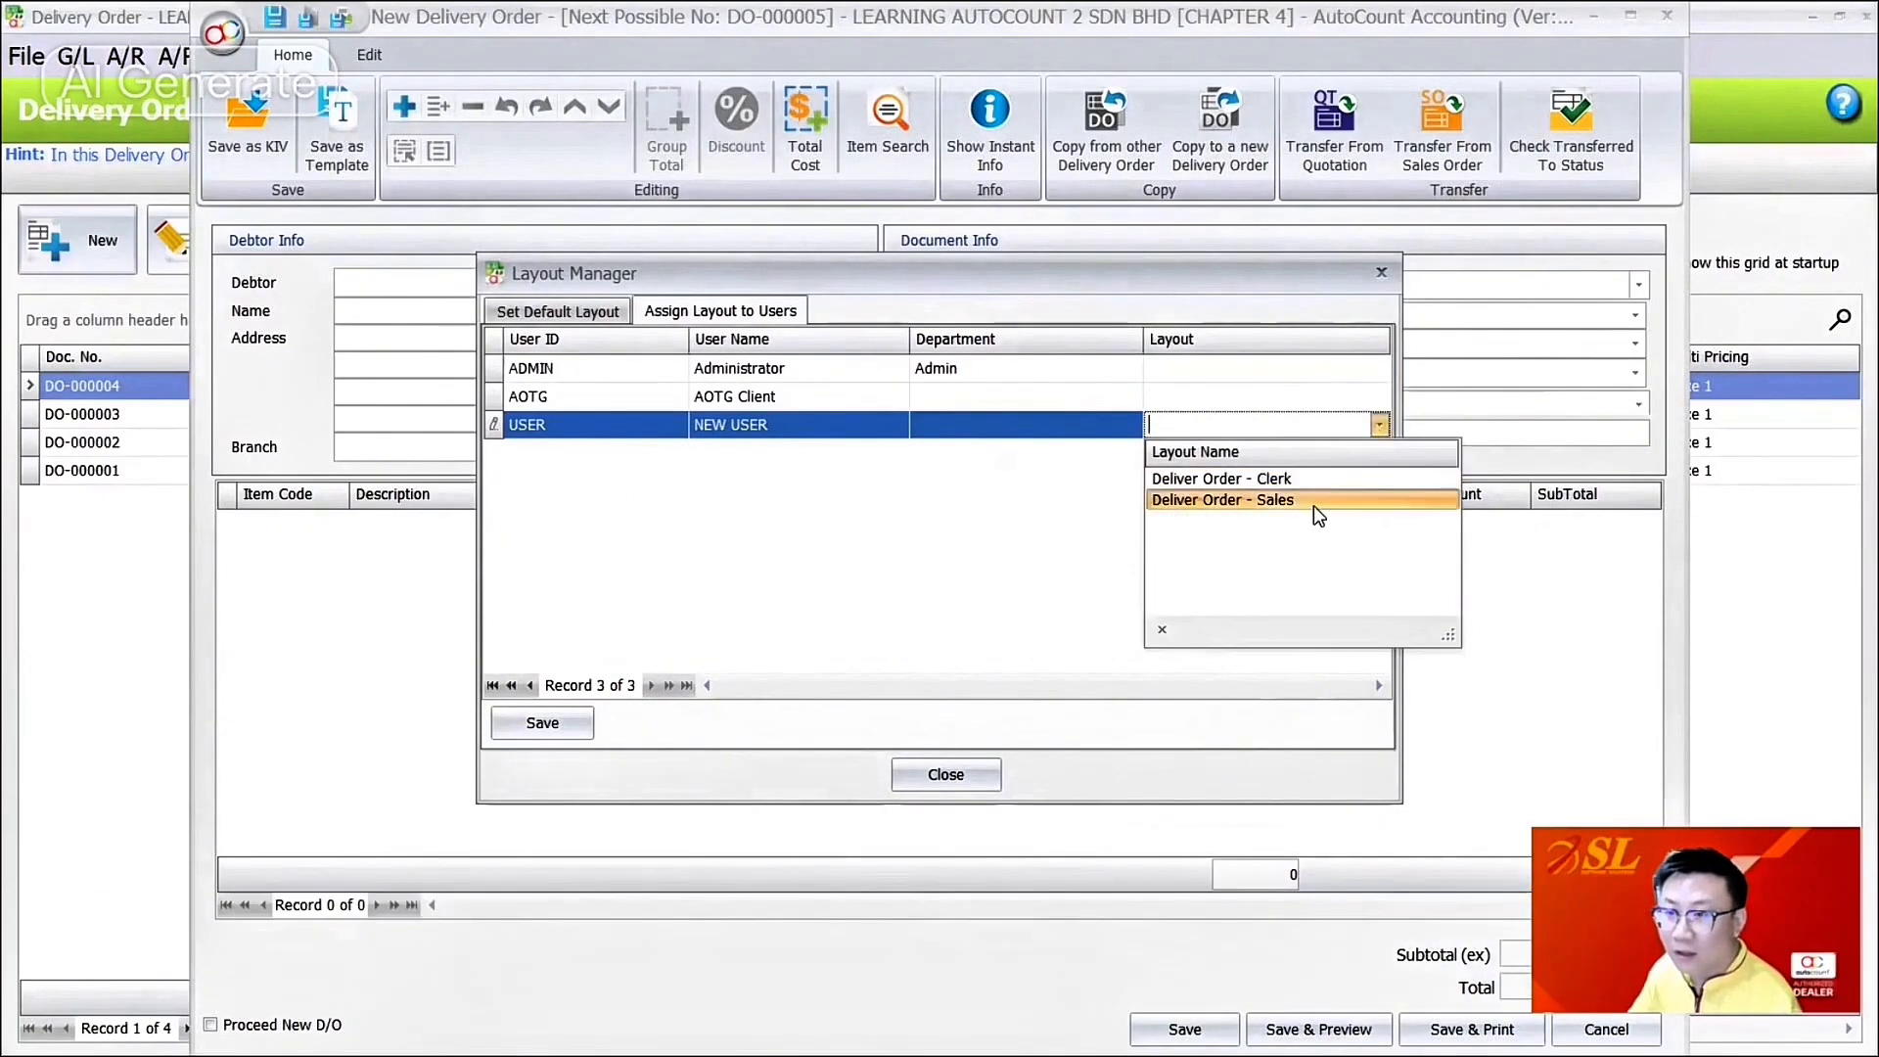
click(1313, 501)
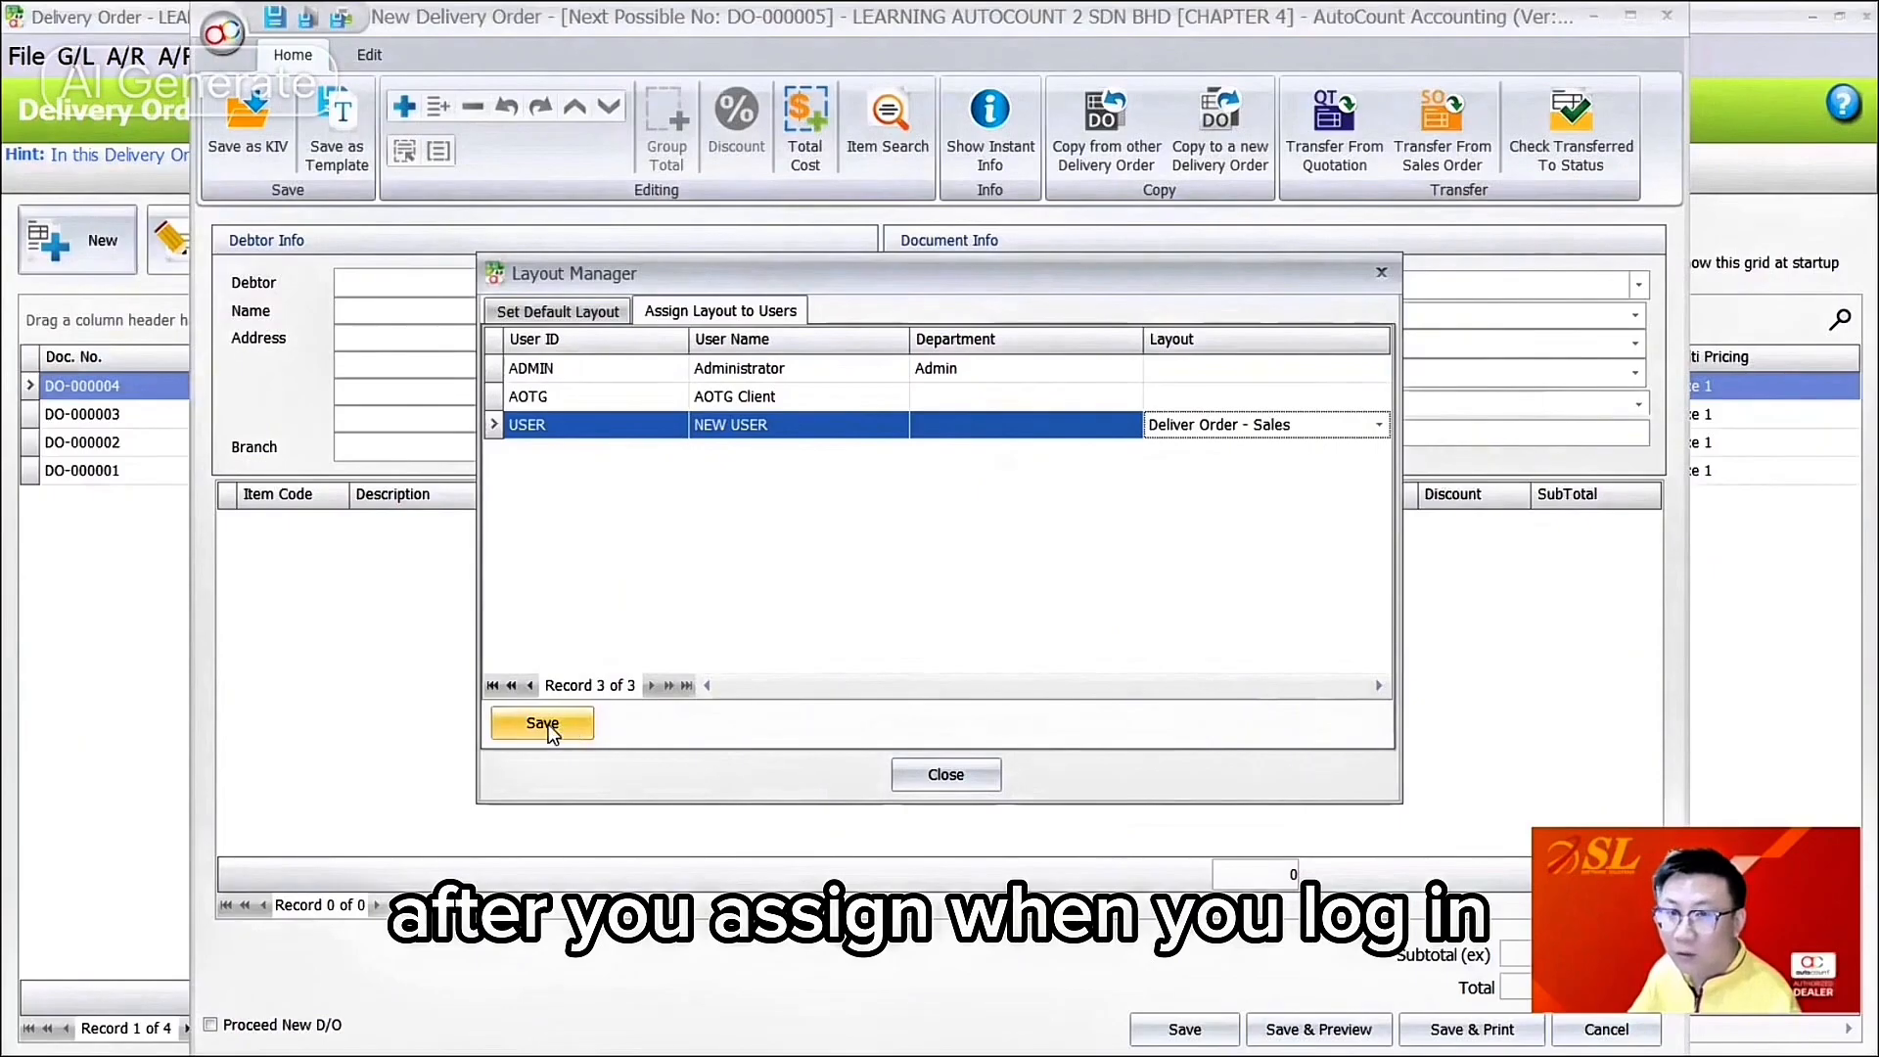
click(1196, 370)
click(1380, 368)
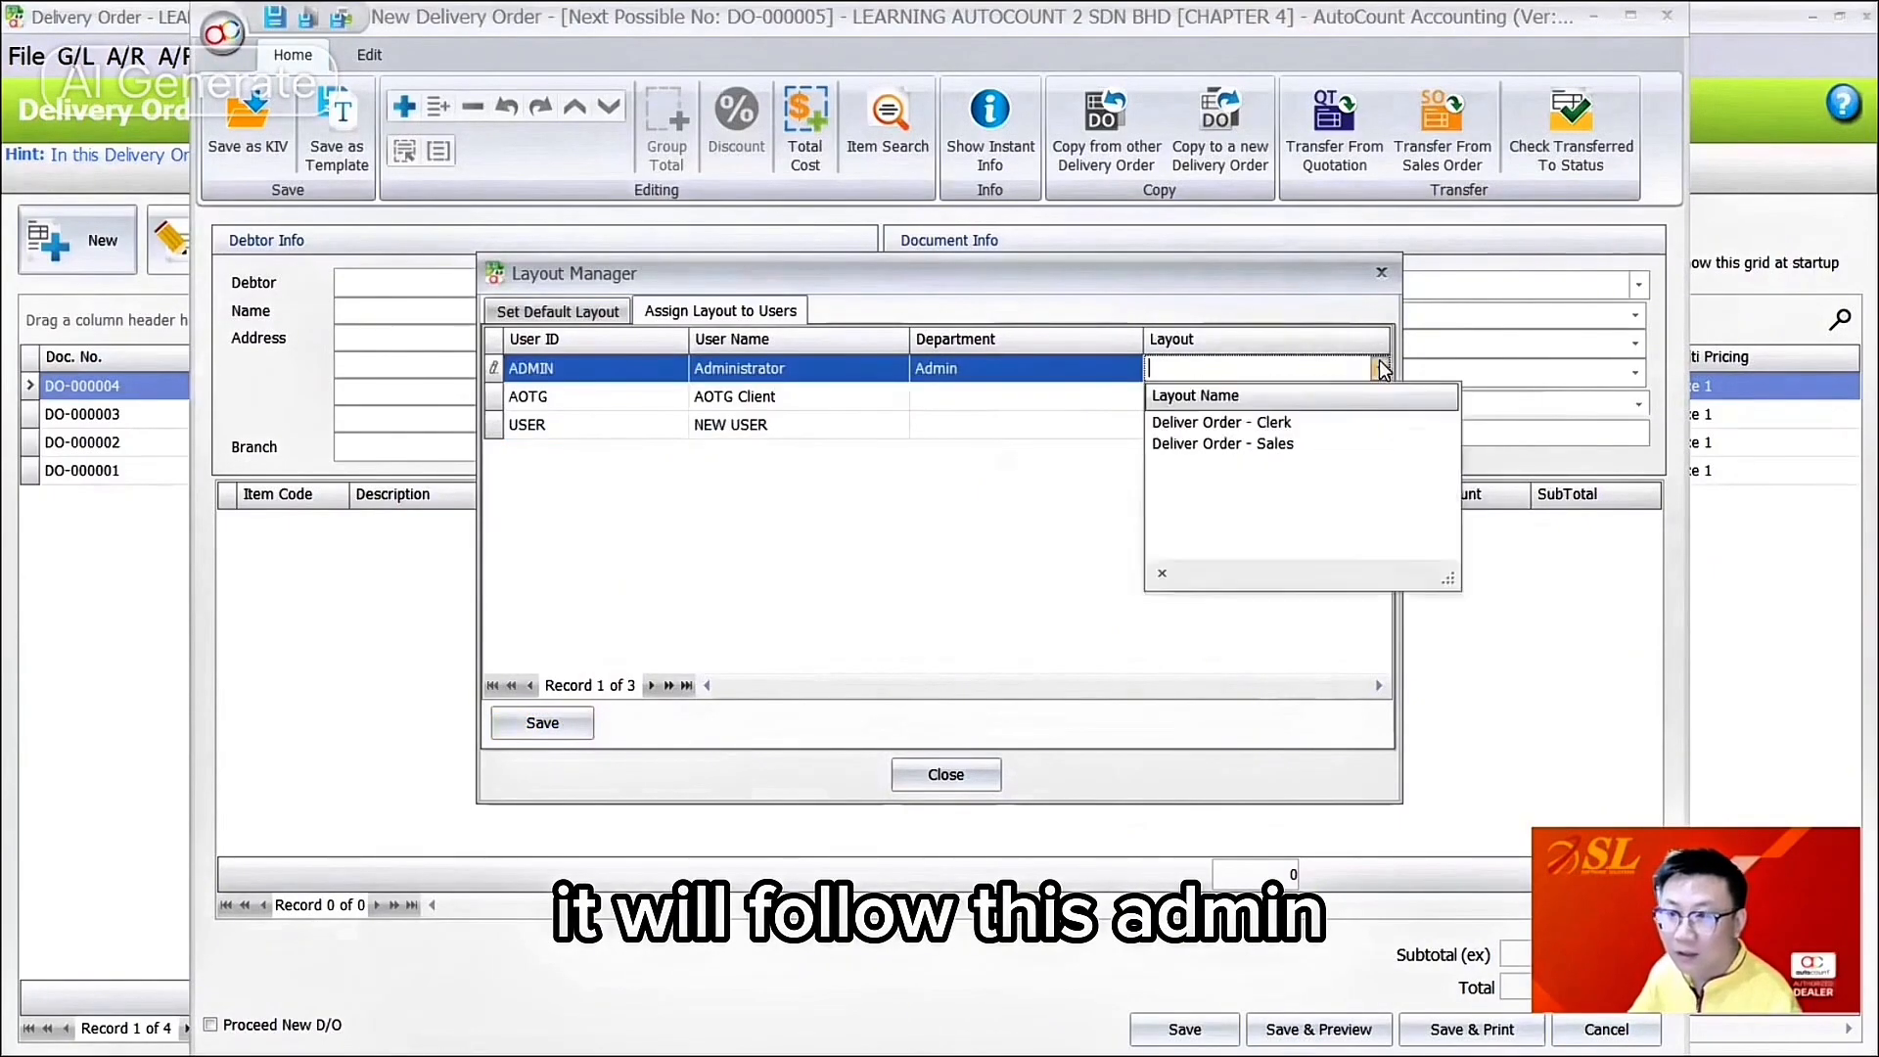
click(1338, 422)
Step: Verify Deliver Order - Clerk is the default and the USER account's assigned layout
click(1379, 368)
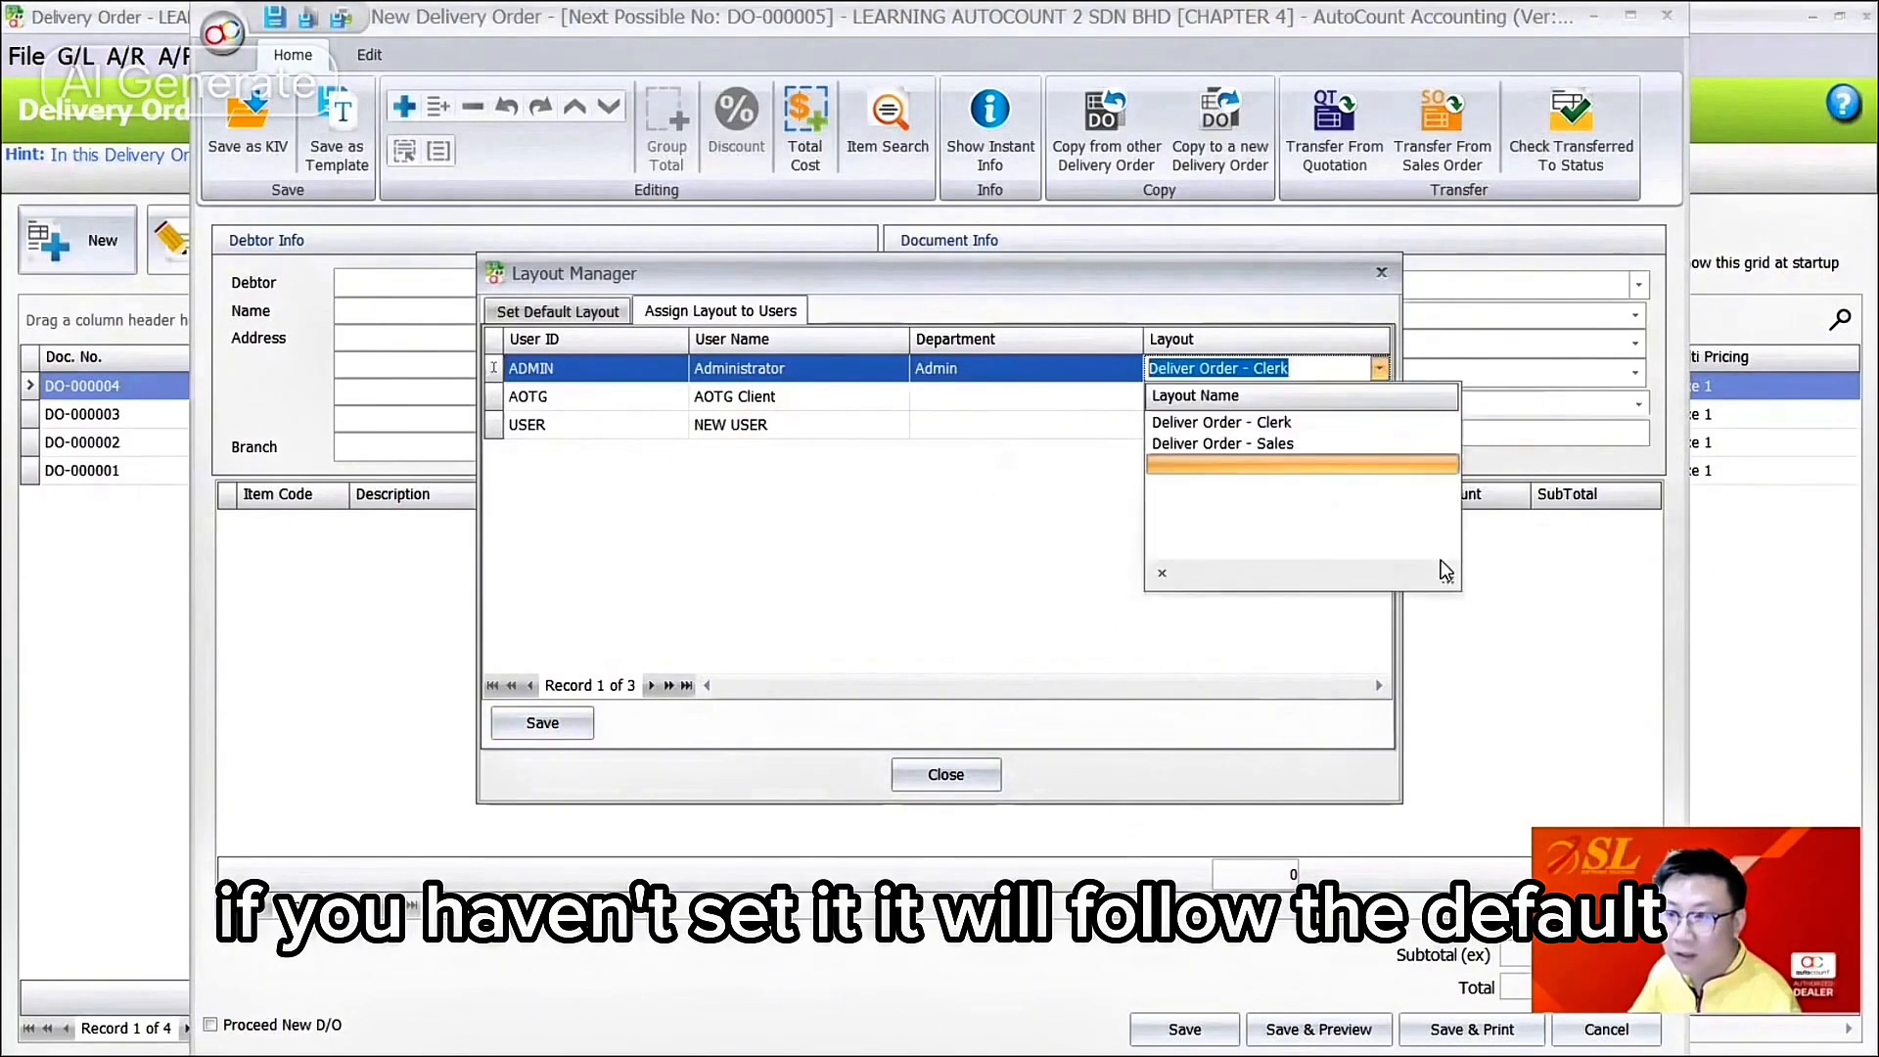
click(1346, 511)
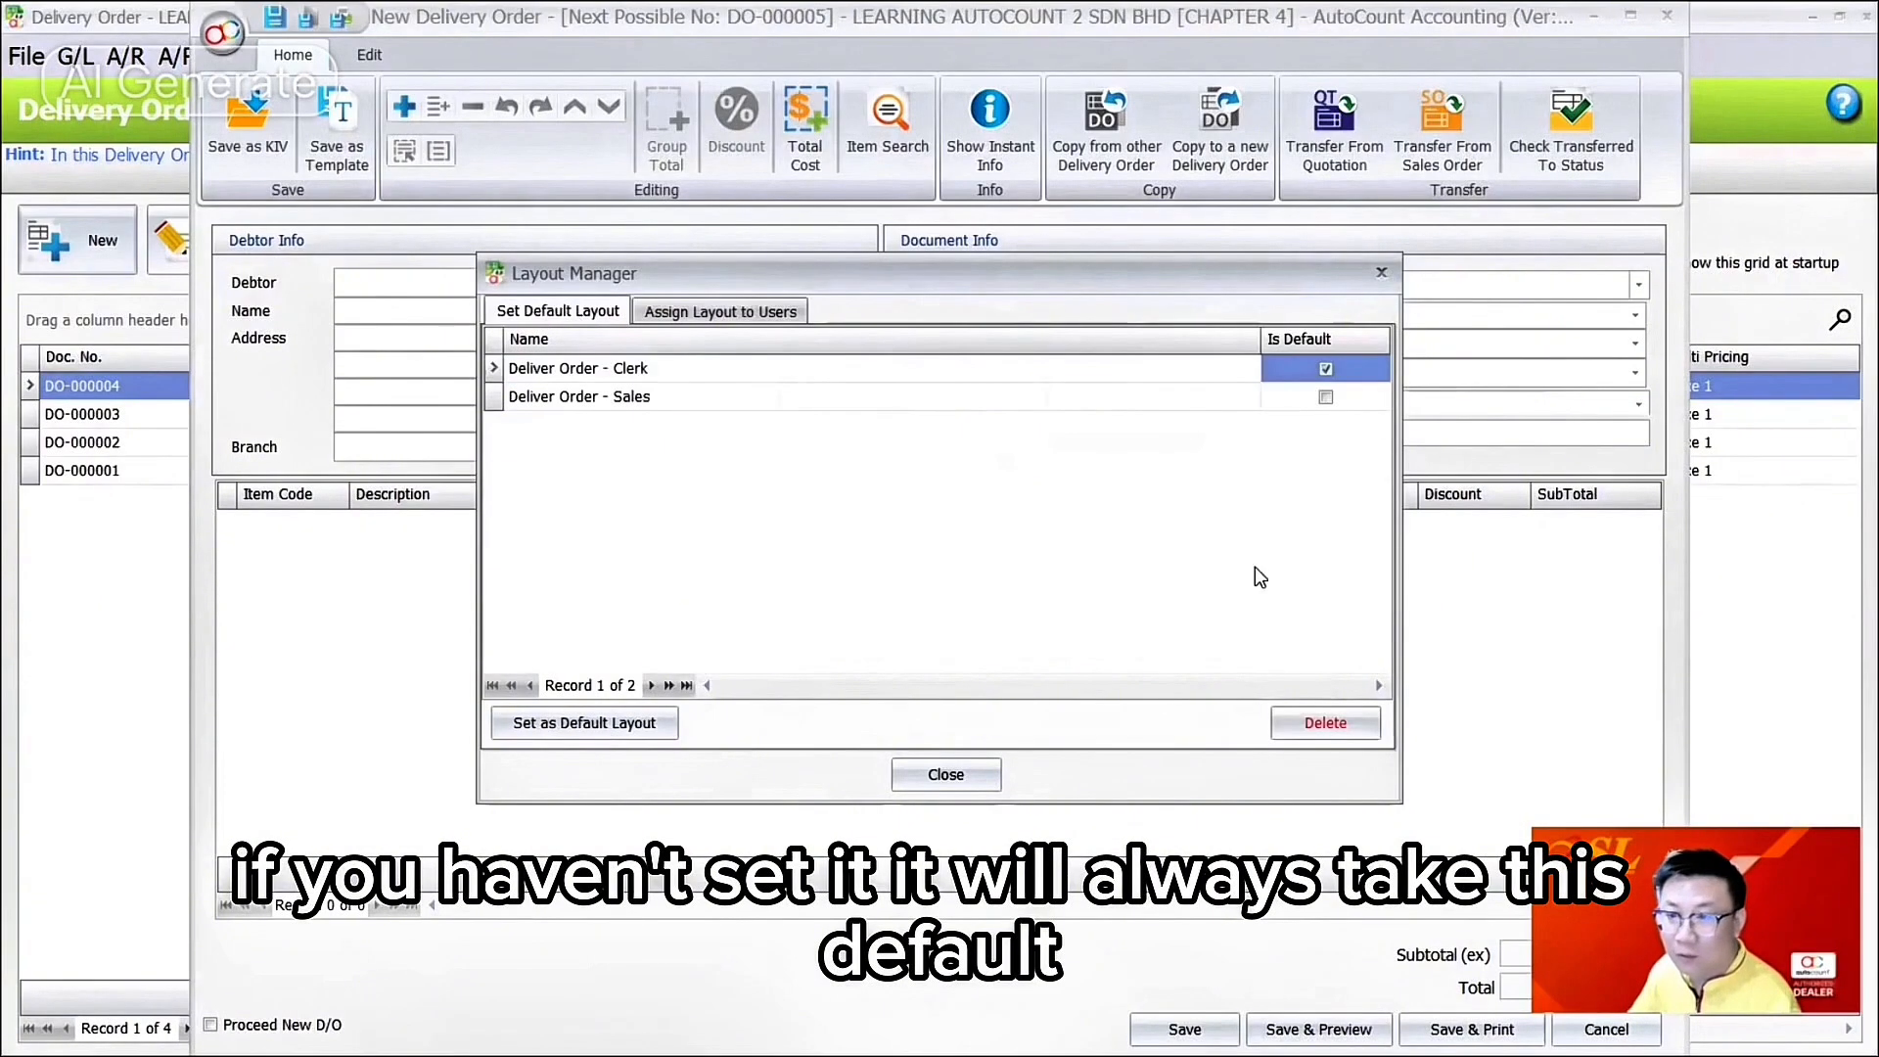
click(1295, 372)
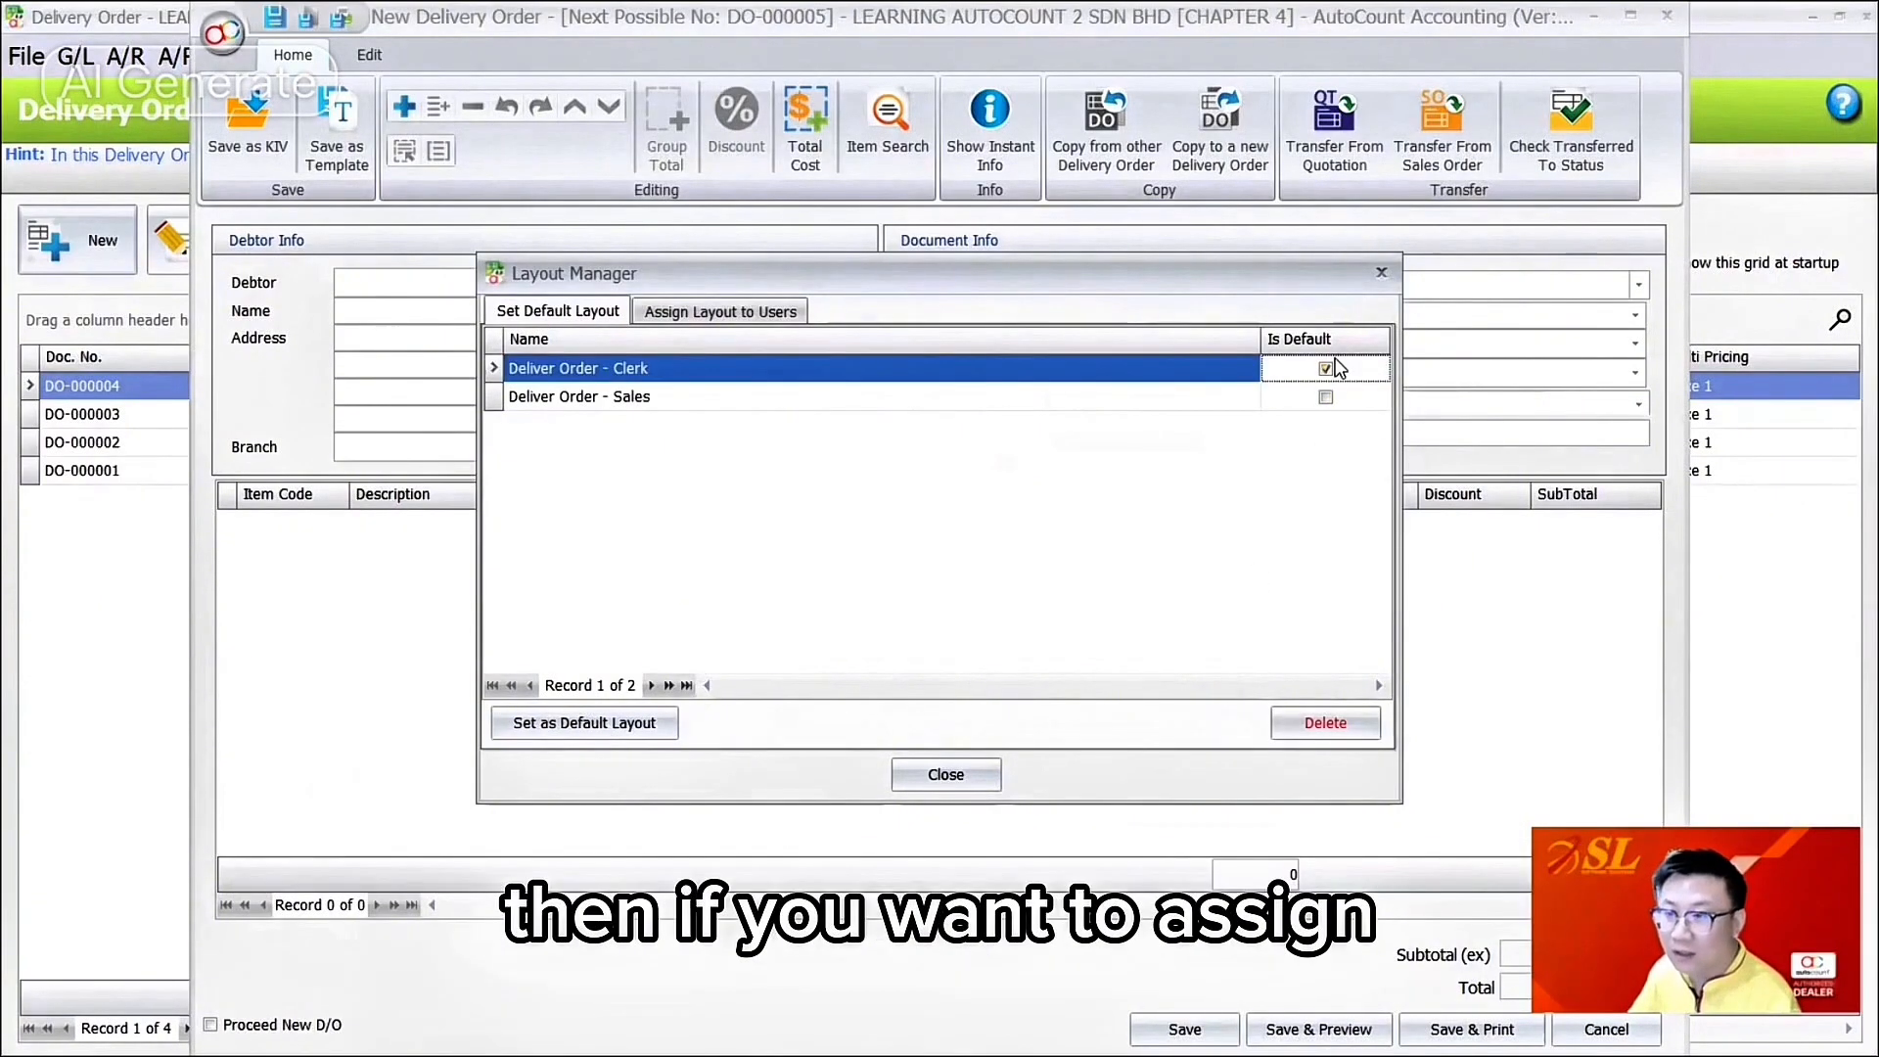
click(720, 312)
click(1215, 426)
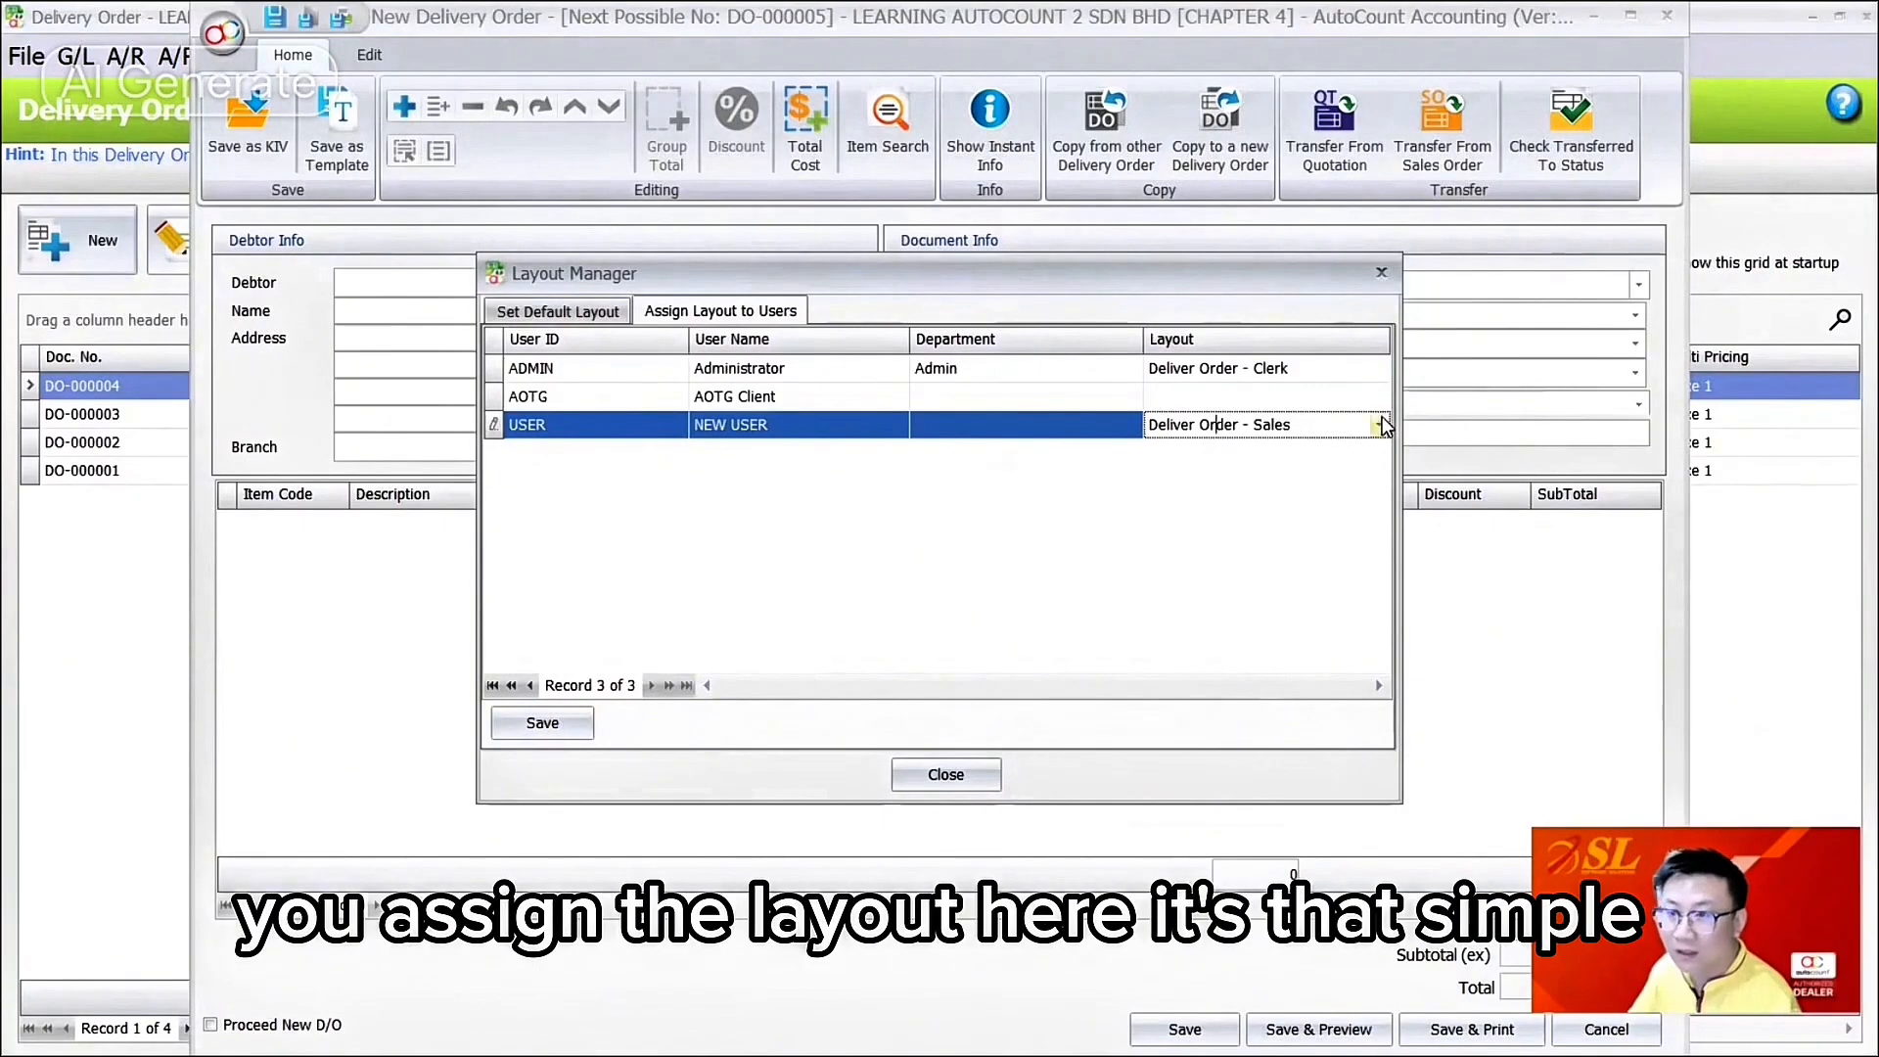
Step: Close the Layout Manager without saving further changes and close the new delivery order
key(Escape)
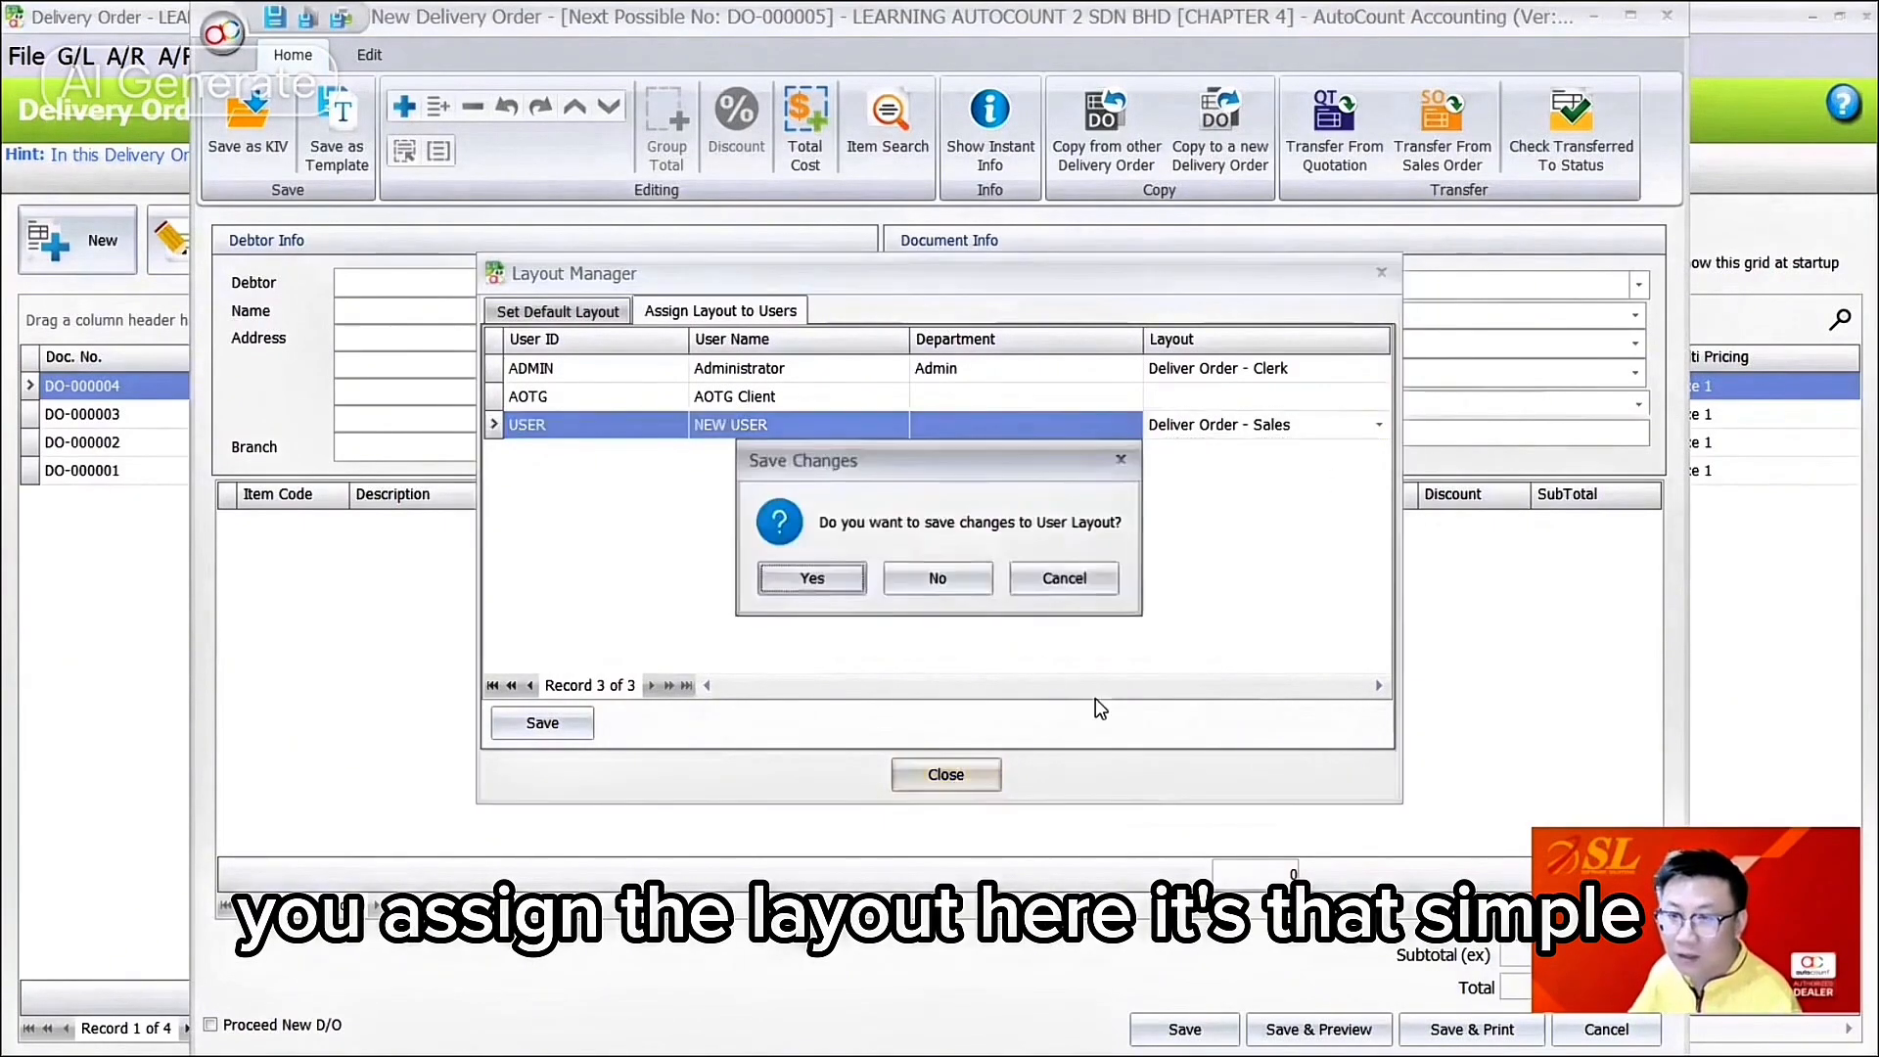
click(966, 586)
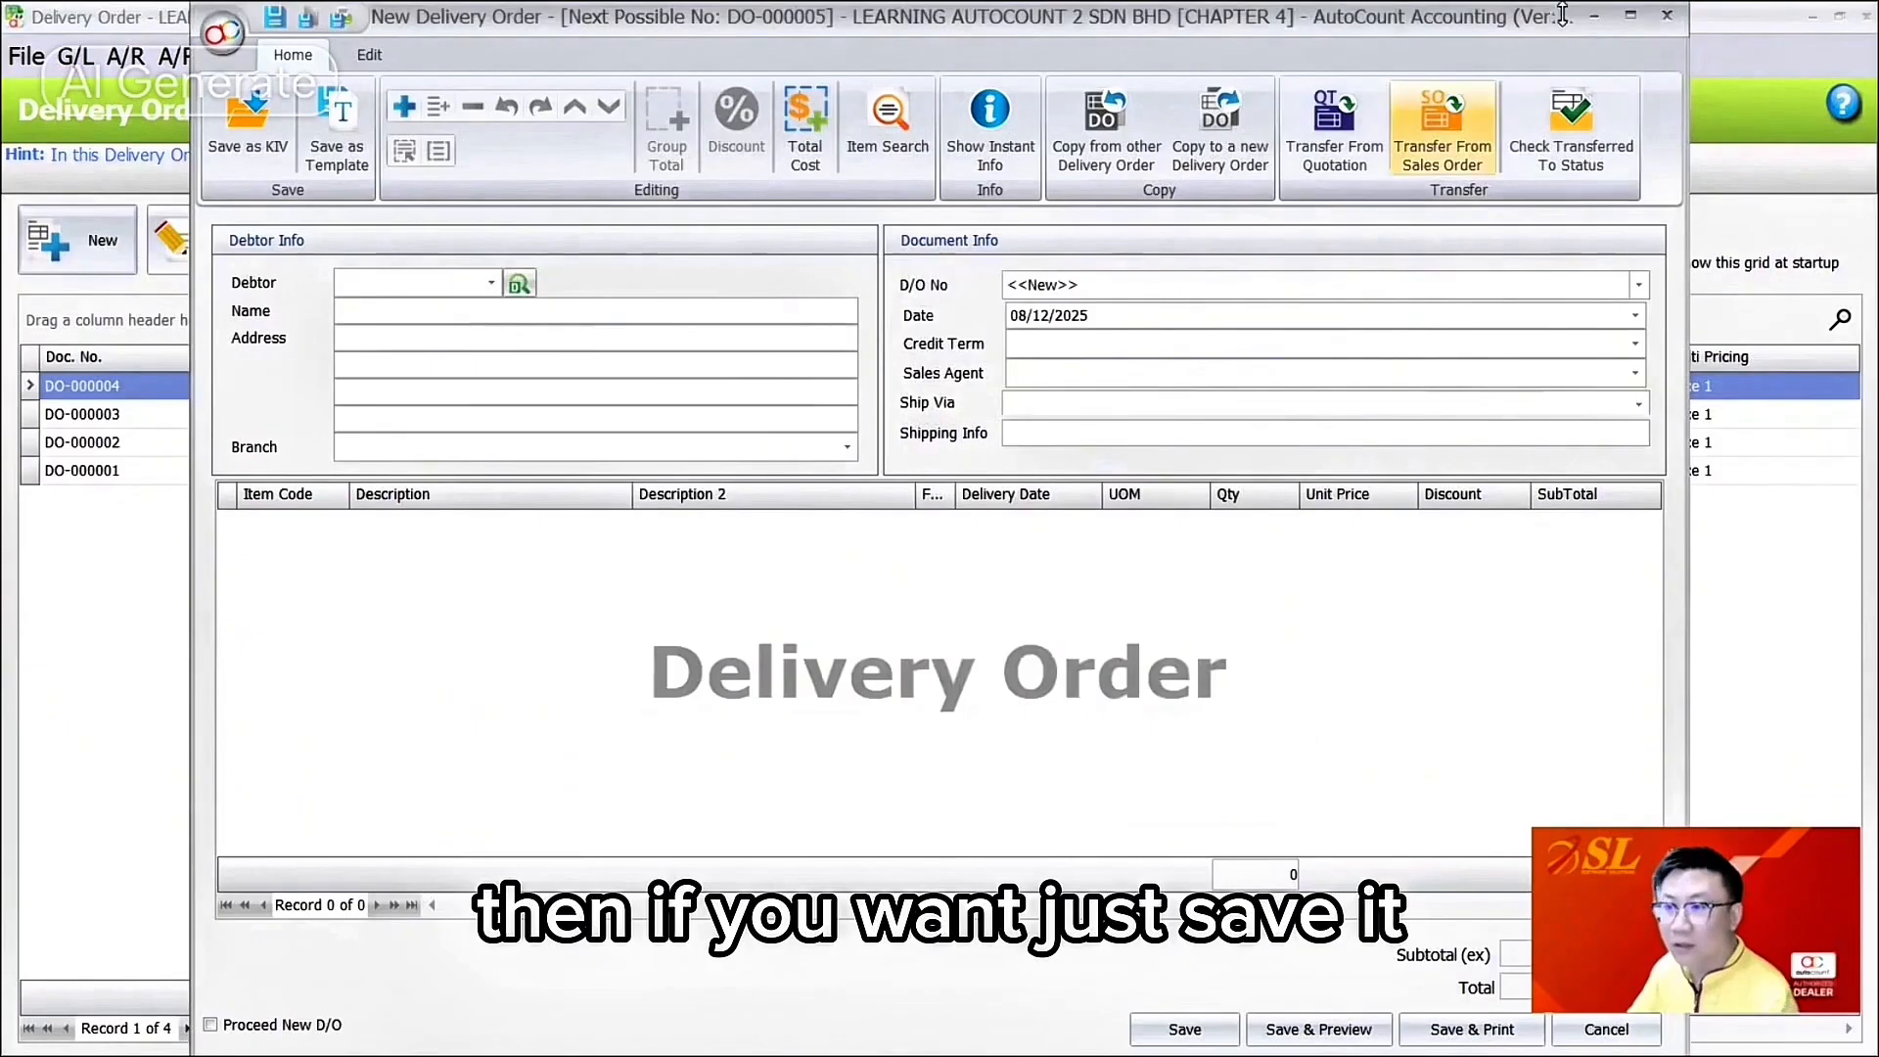
click(1667, 16)
Step: Close the Delivery Order form and open a new Purchase Invoice
click(1076, 445)
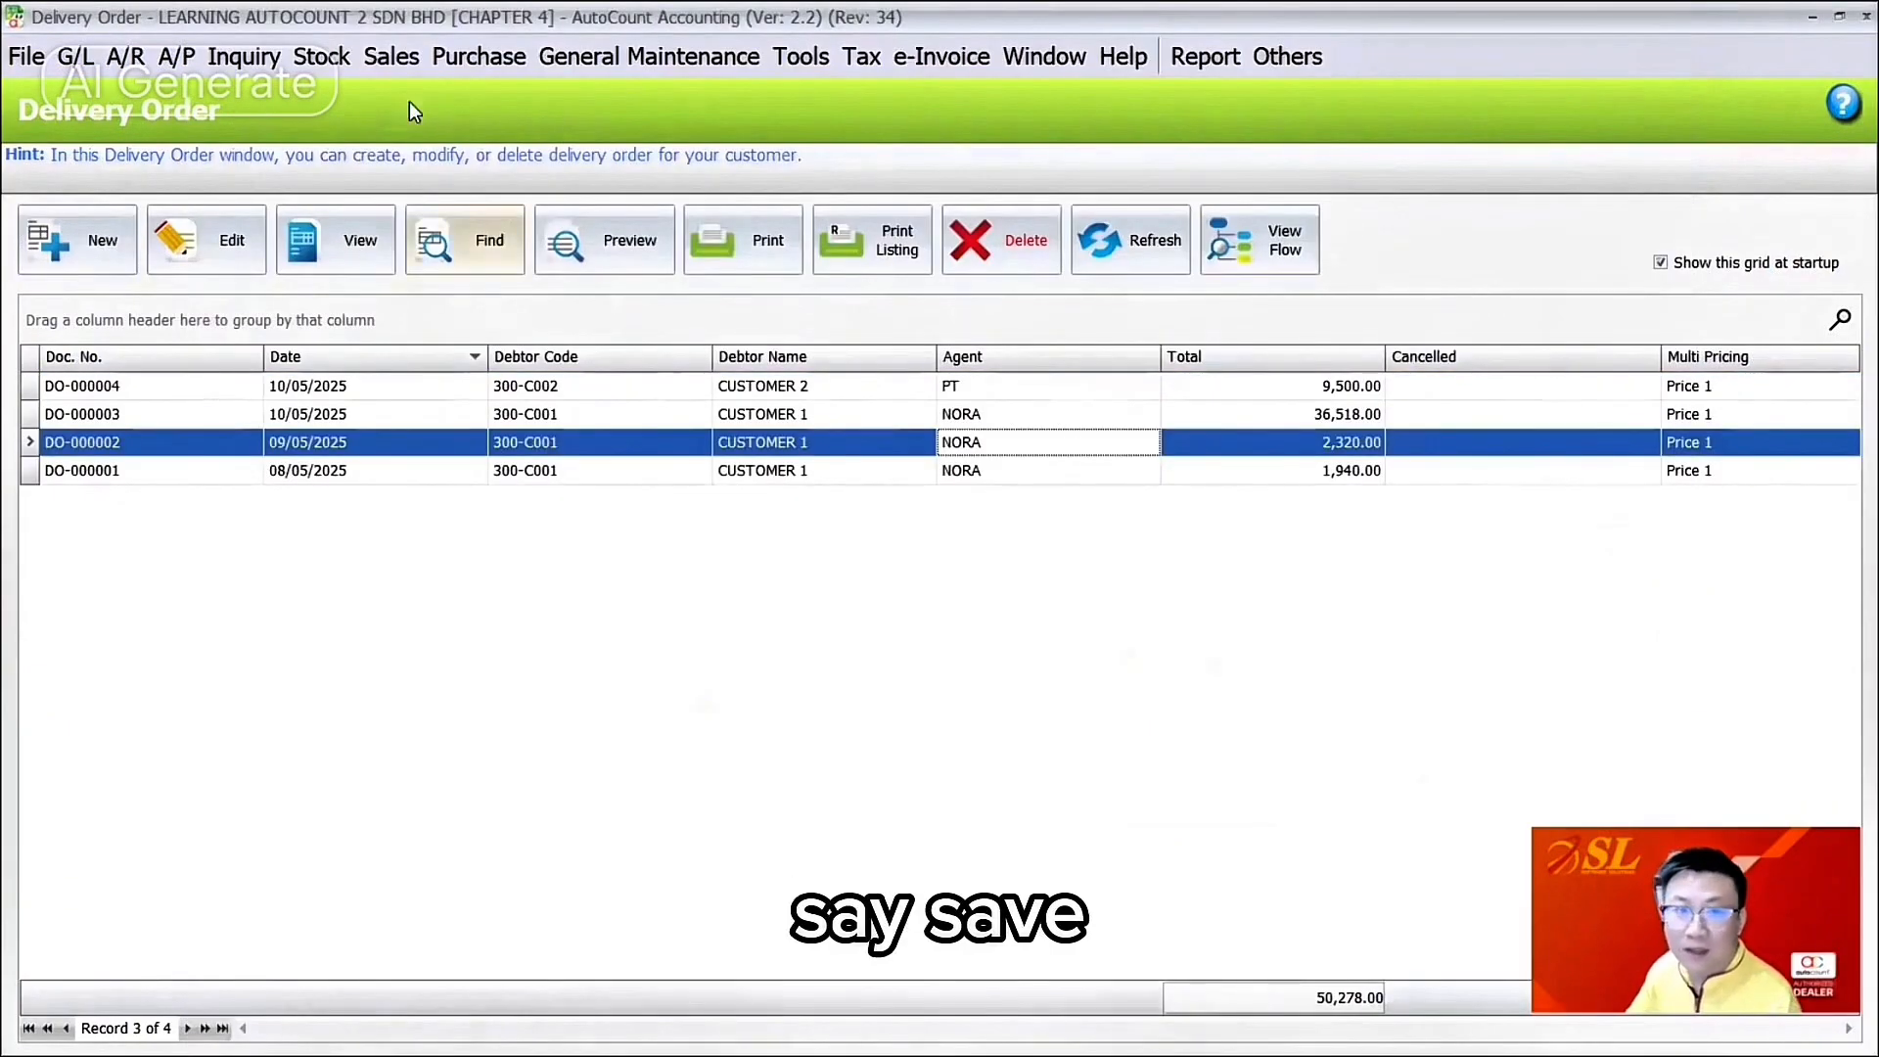
click(392, 56)
mouse_move(478, 56)
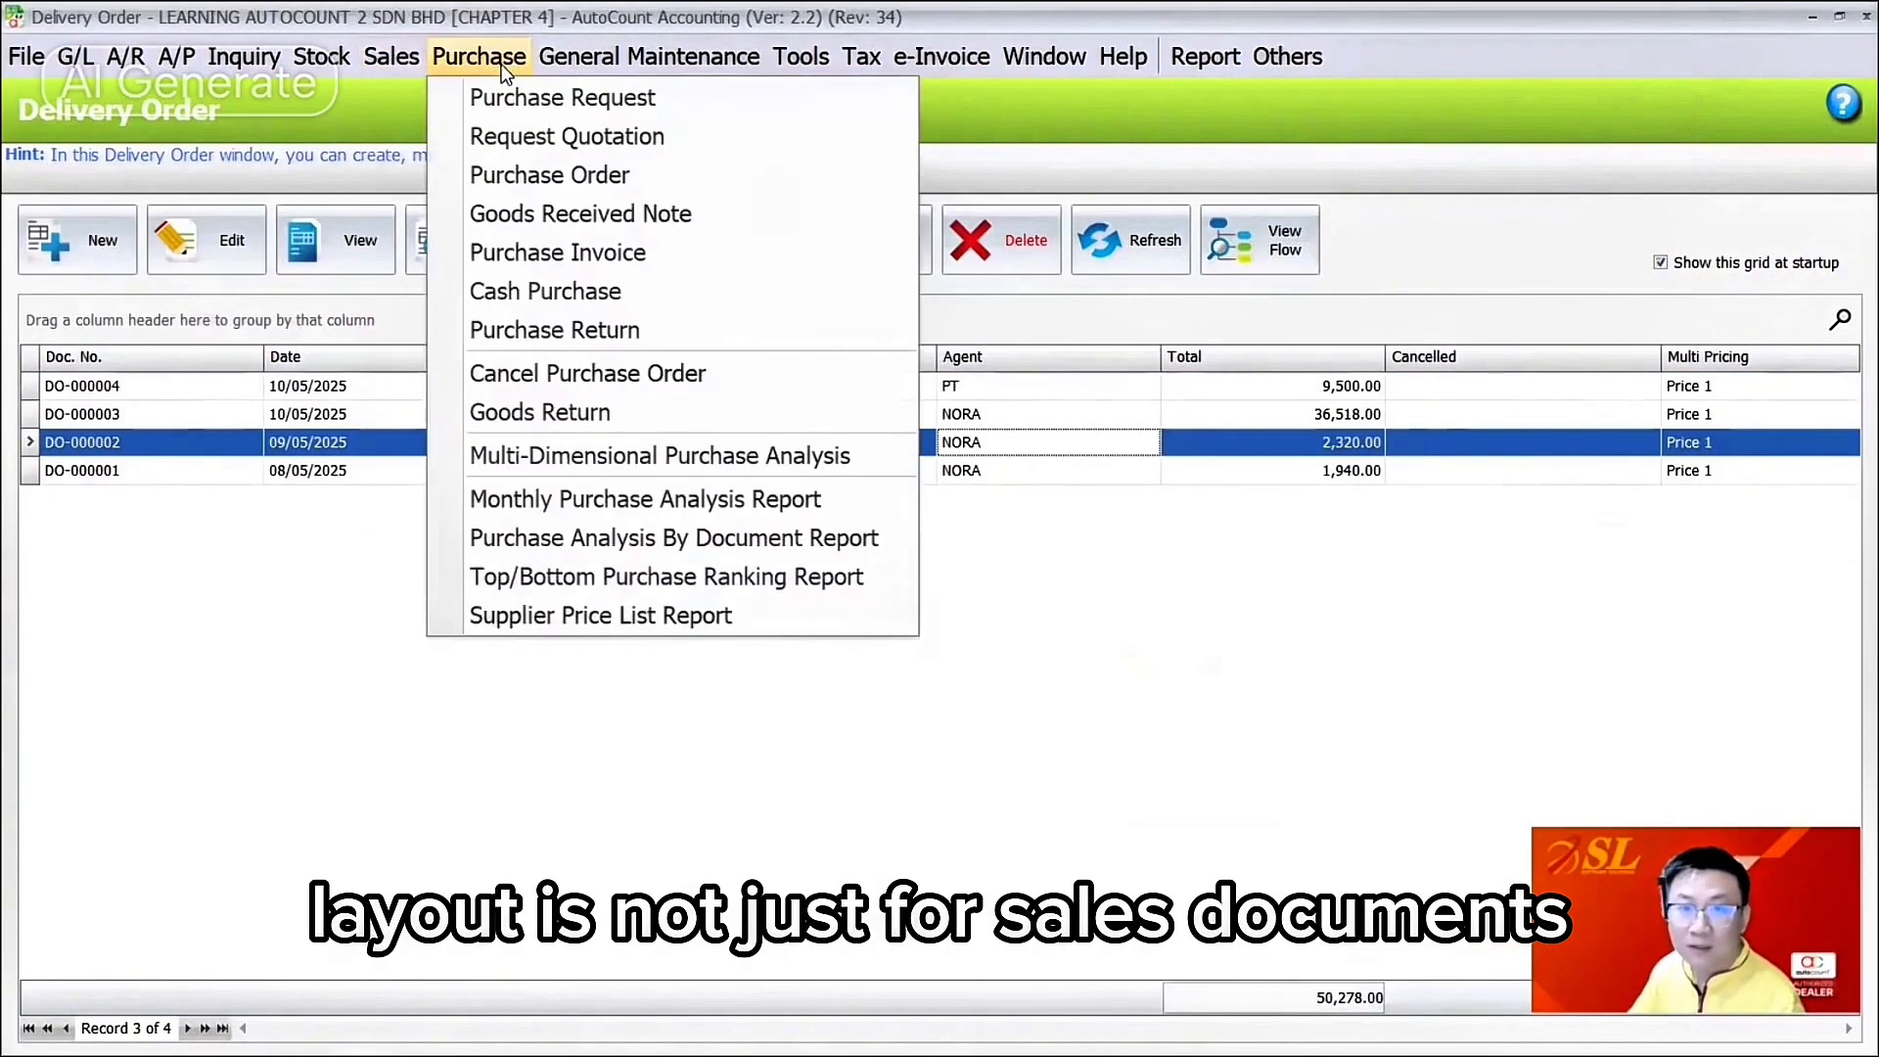
click(504, 249)
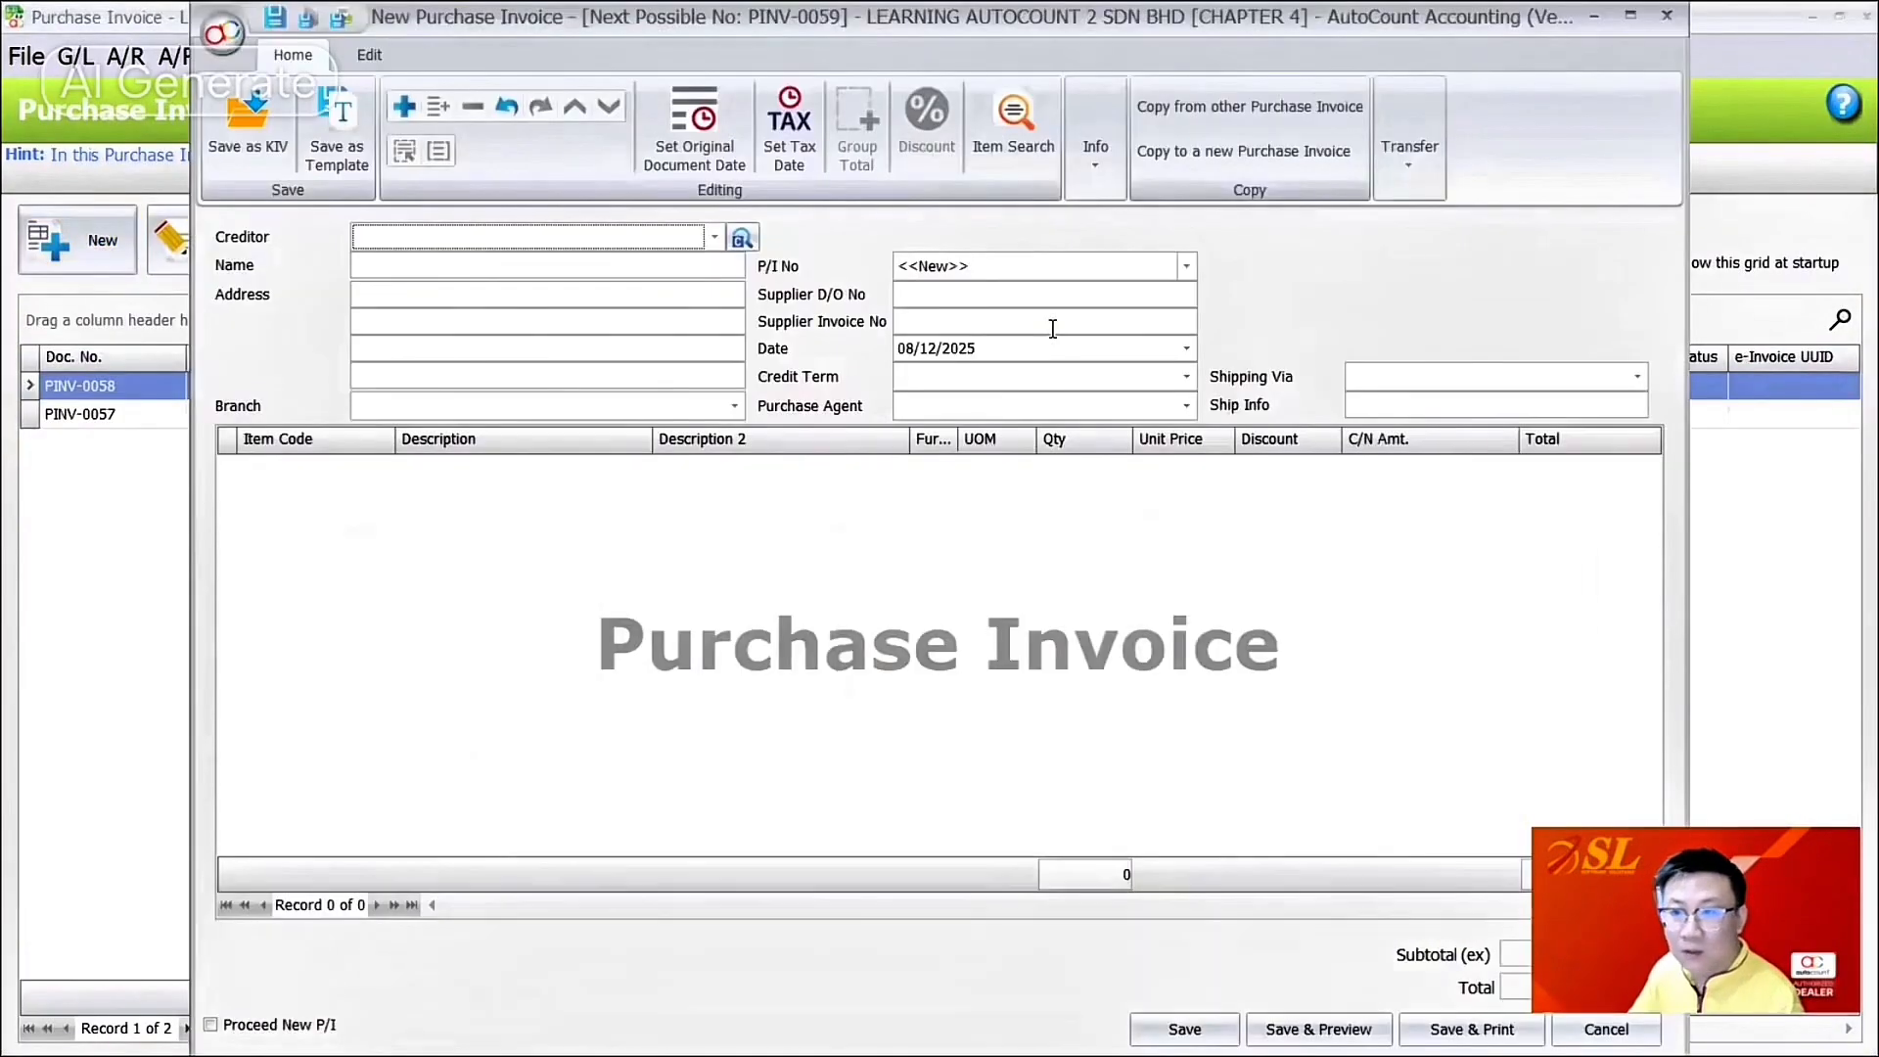
Step: Reset the Purchase Invoice form to its default layout and close it
right_click(1325, 239)
click(1367, 265)
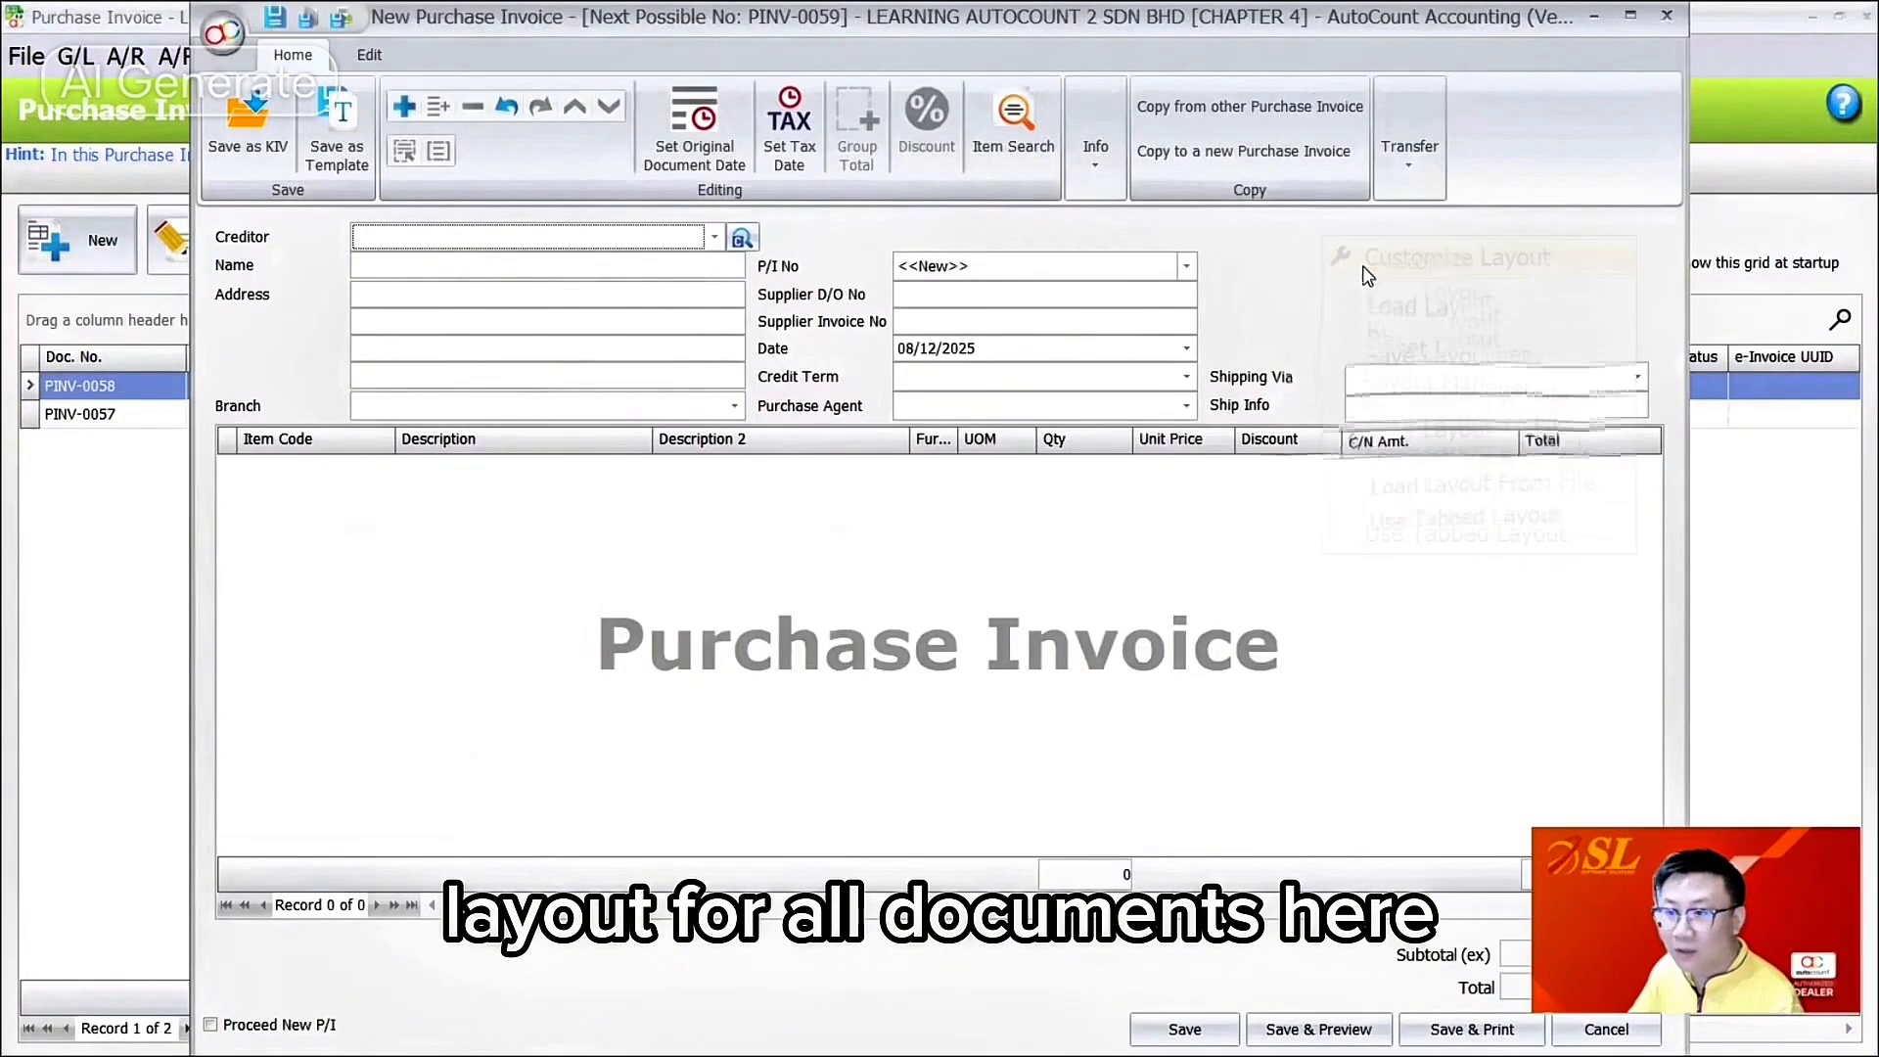
right_click(1048, 241)
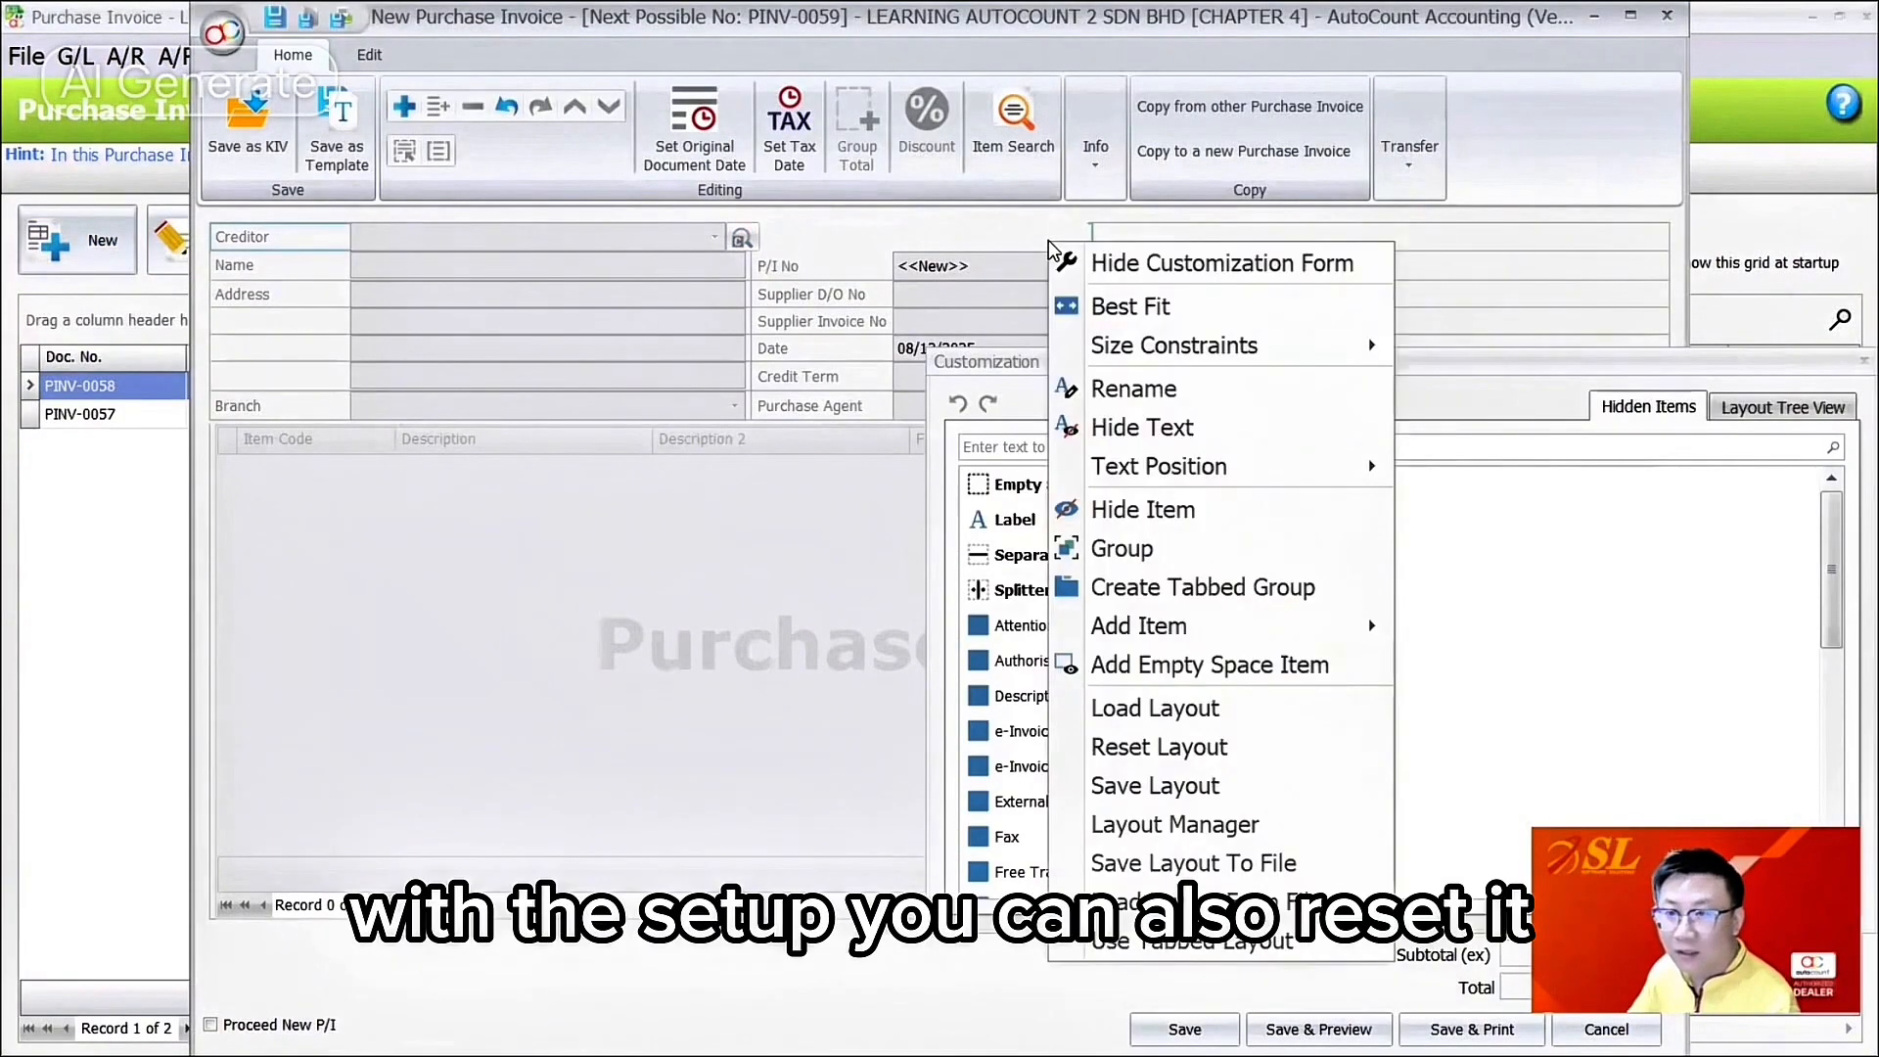
click(1859, 361)
right_click(1471, 227)
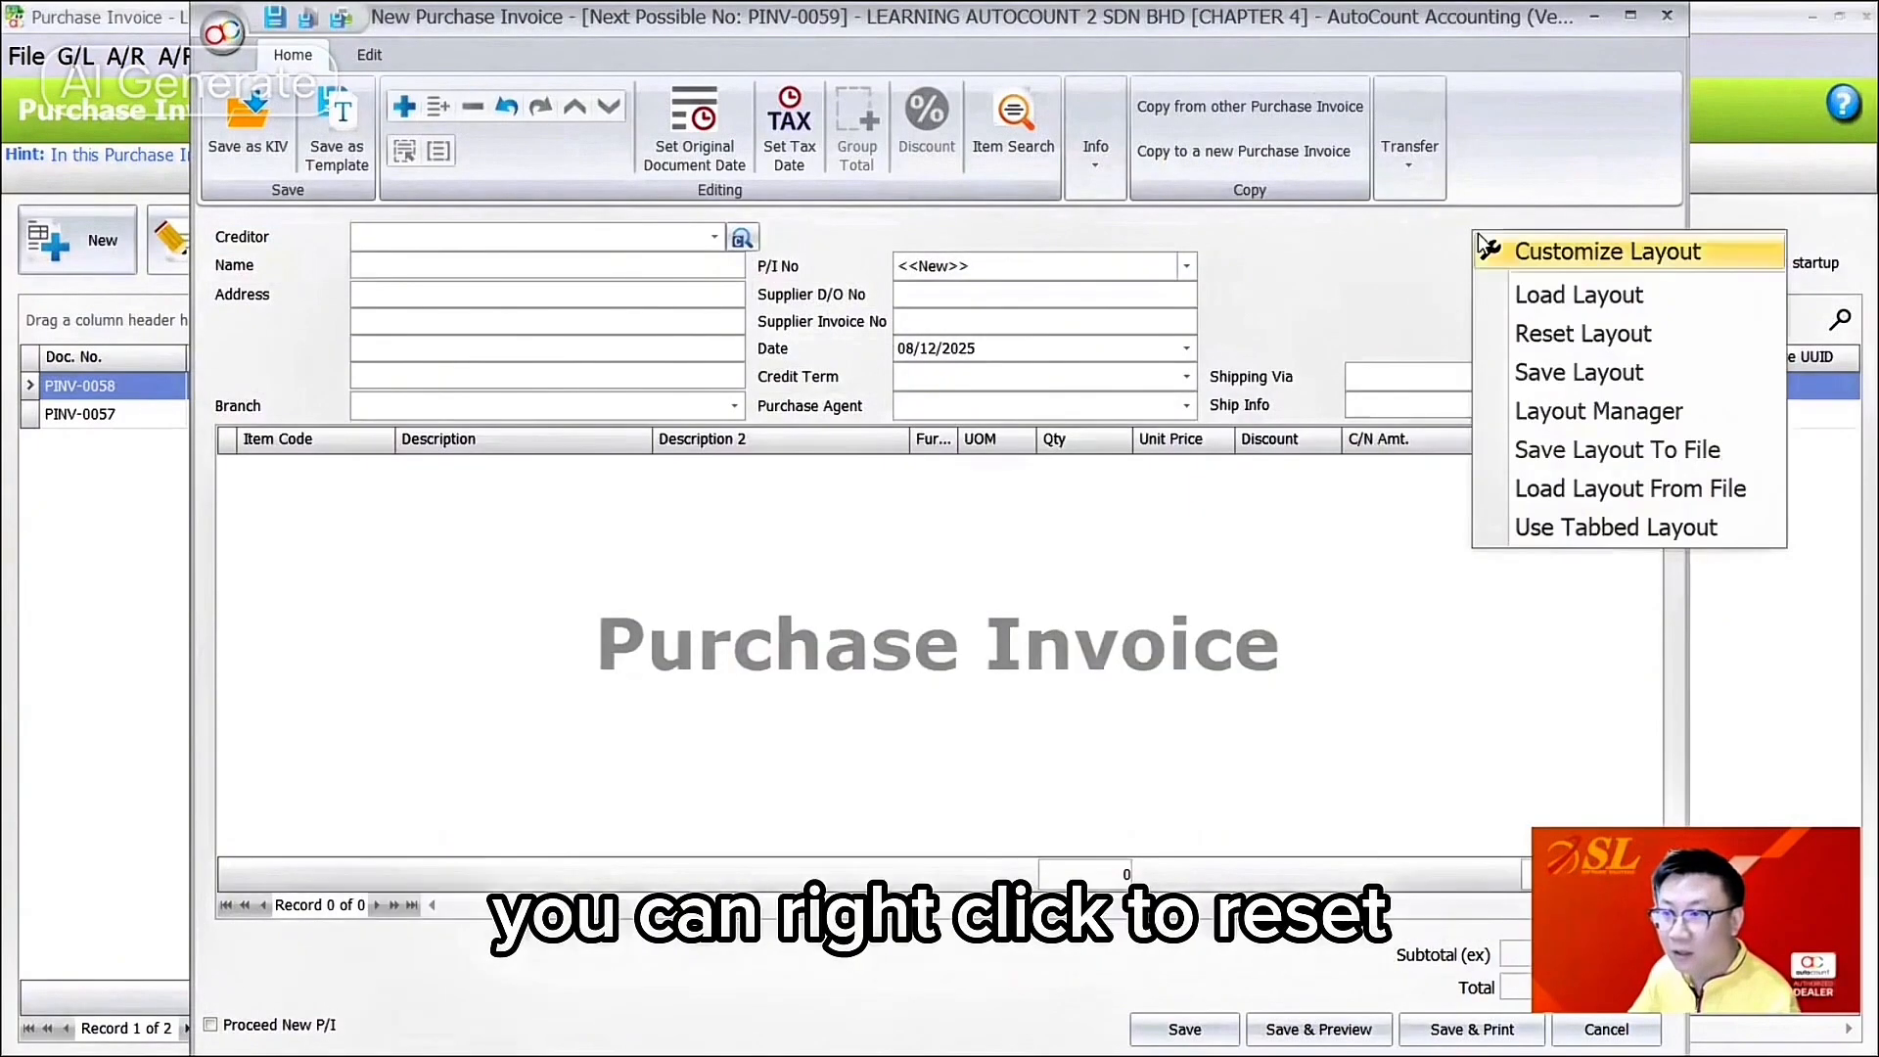
click(1588, 333)
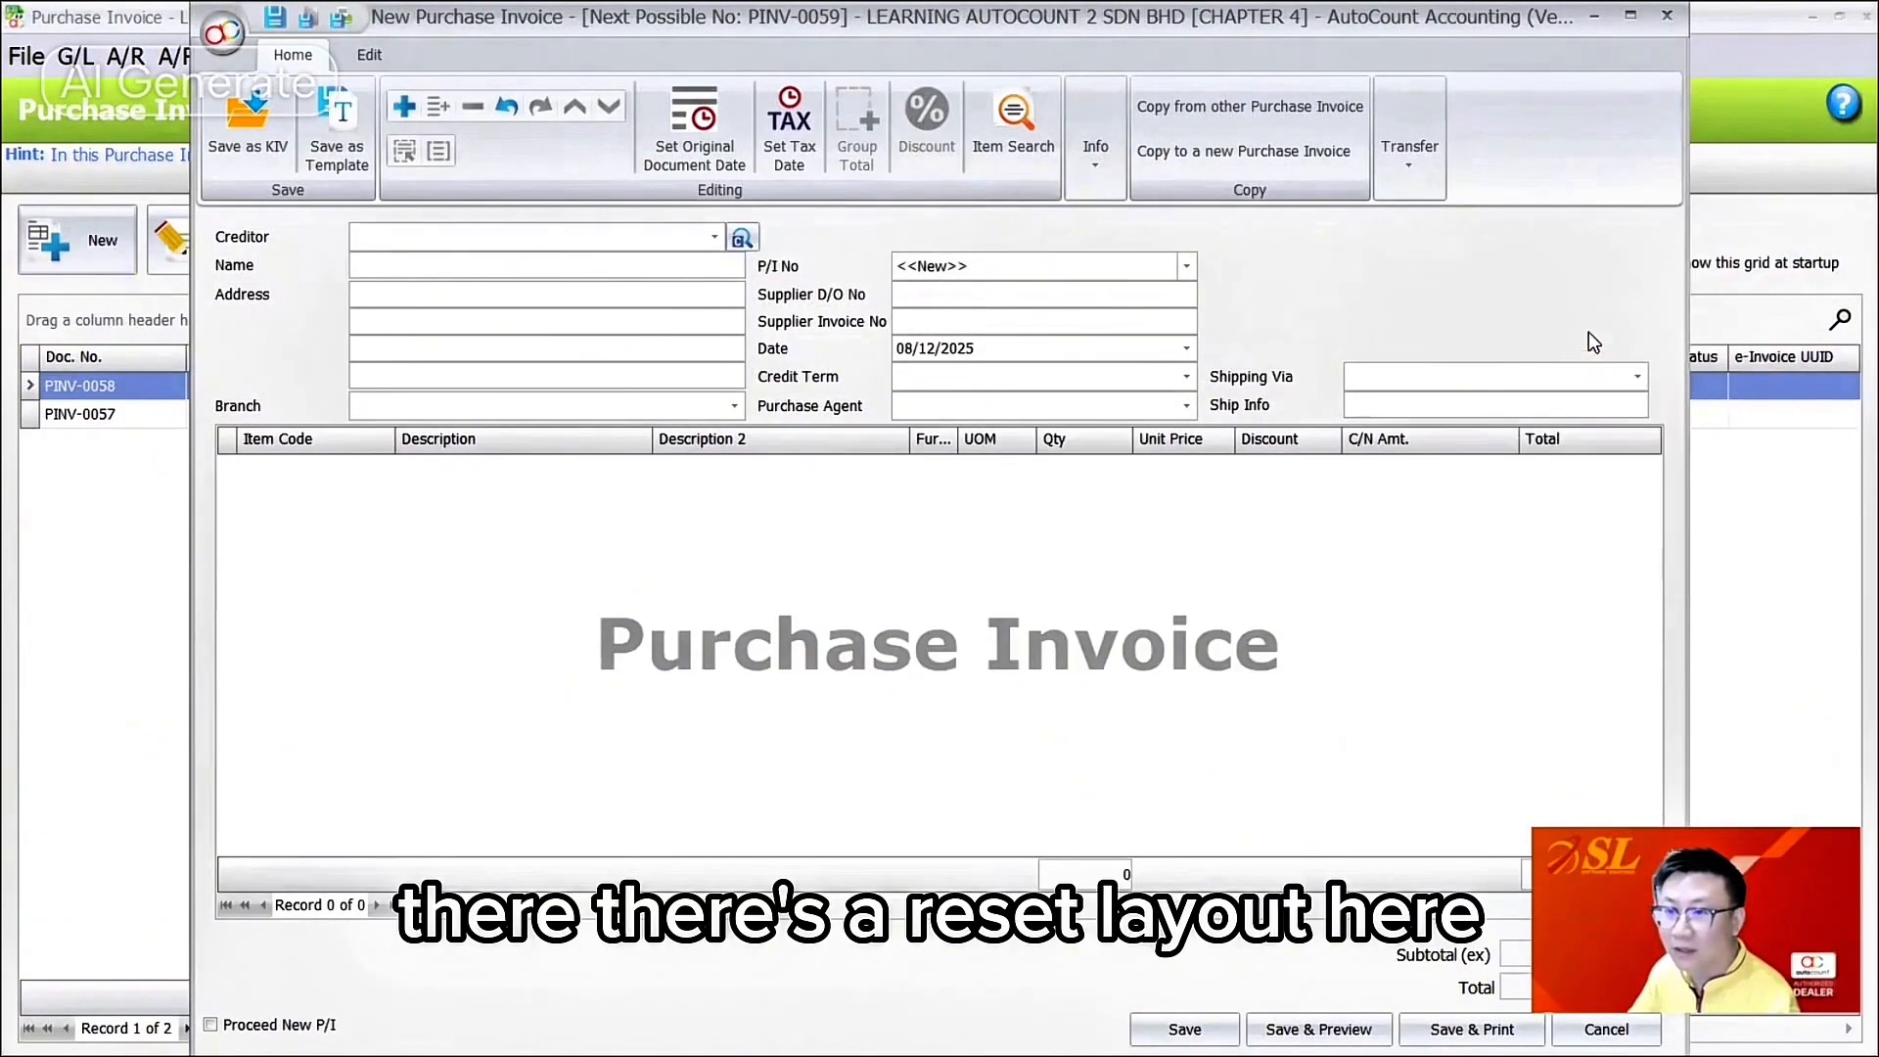
click(1667, 16)
click(390, 55)
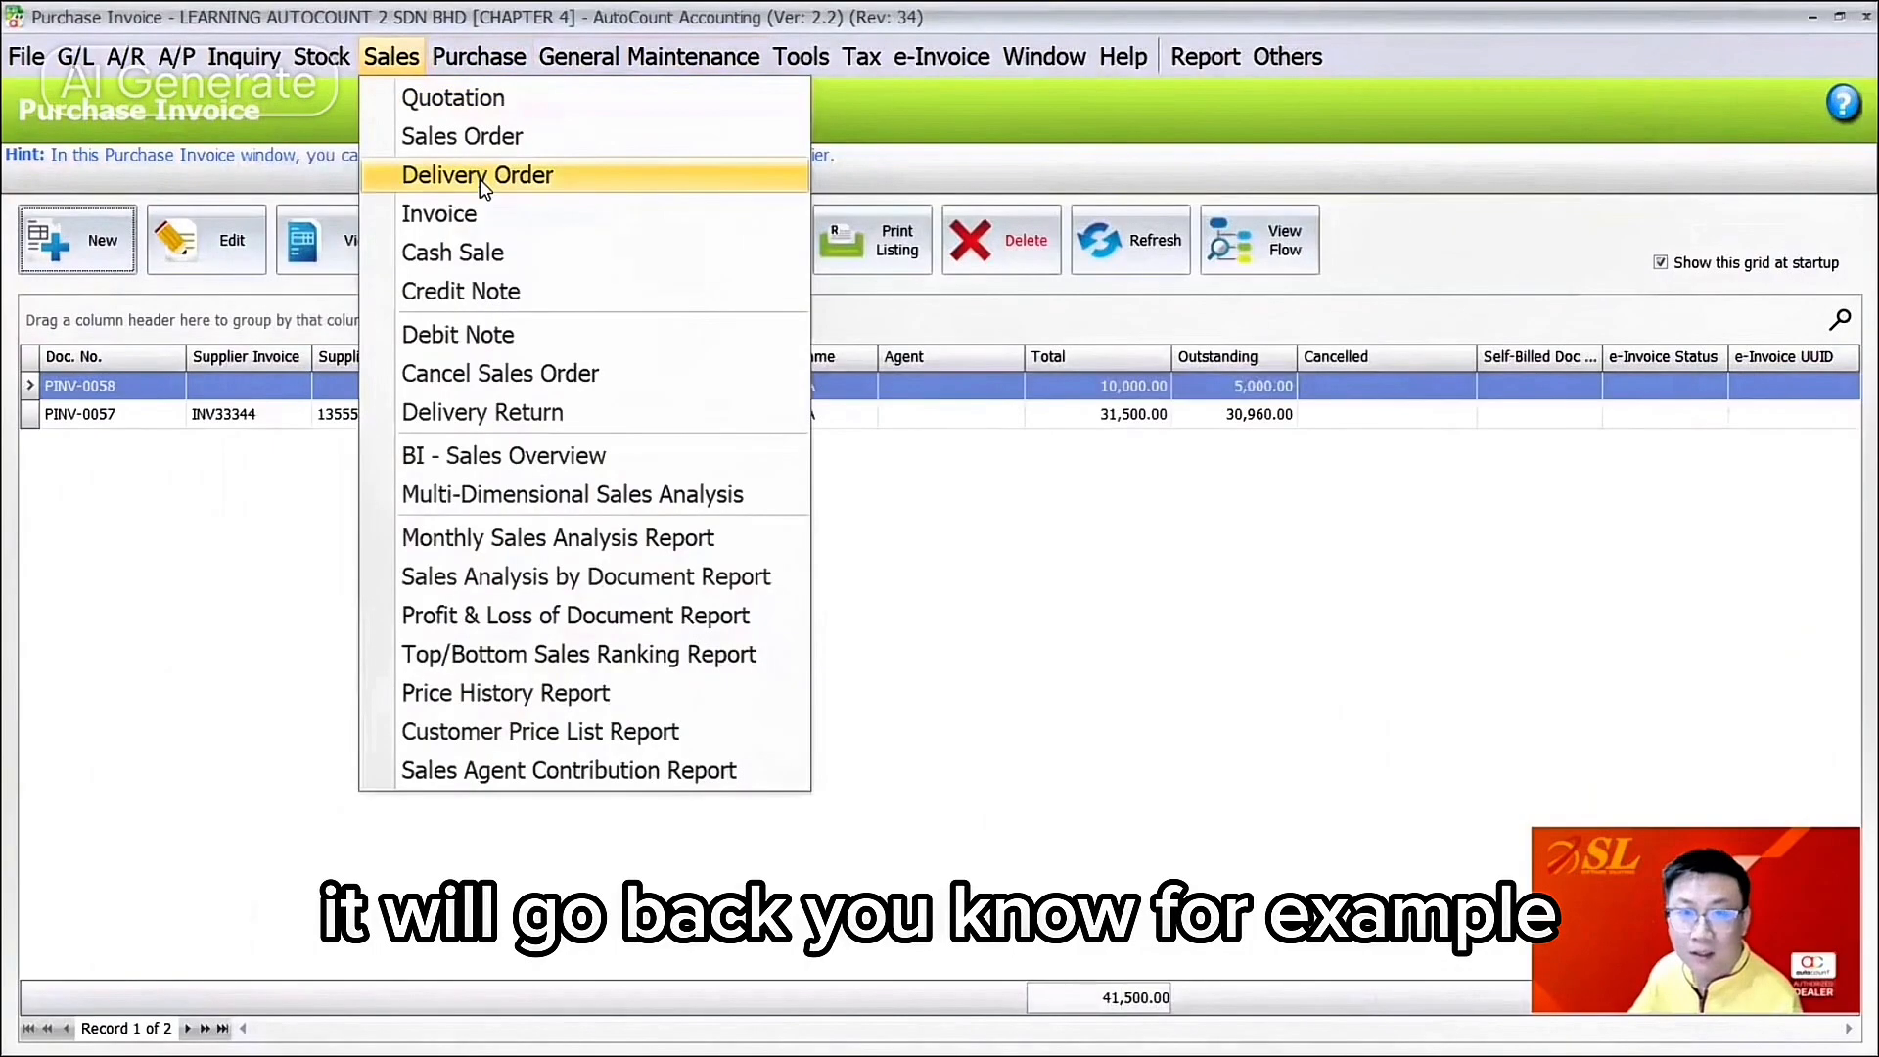
Step: Open a new Delivery Order and reset its form to the default layout
click(478, 176)
click(86, 241)
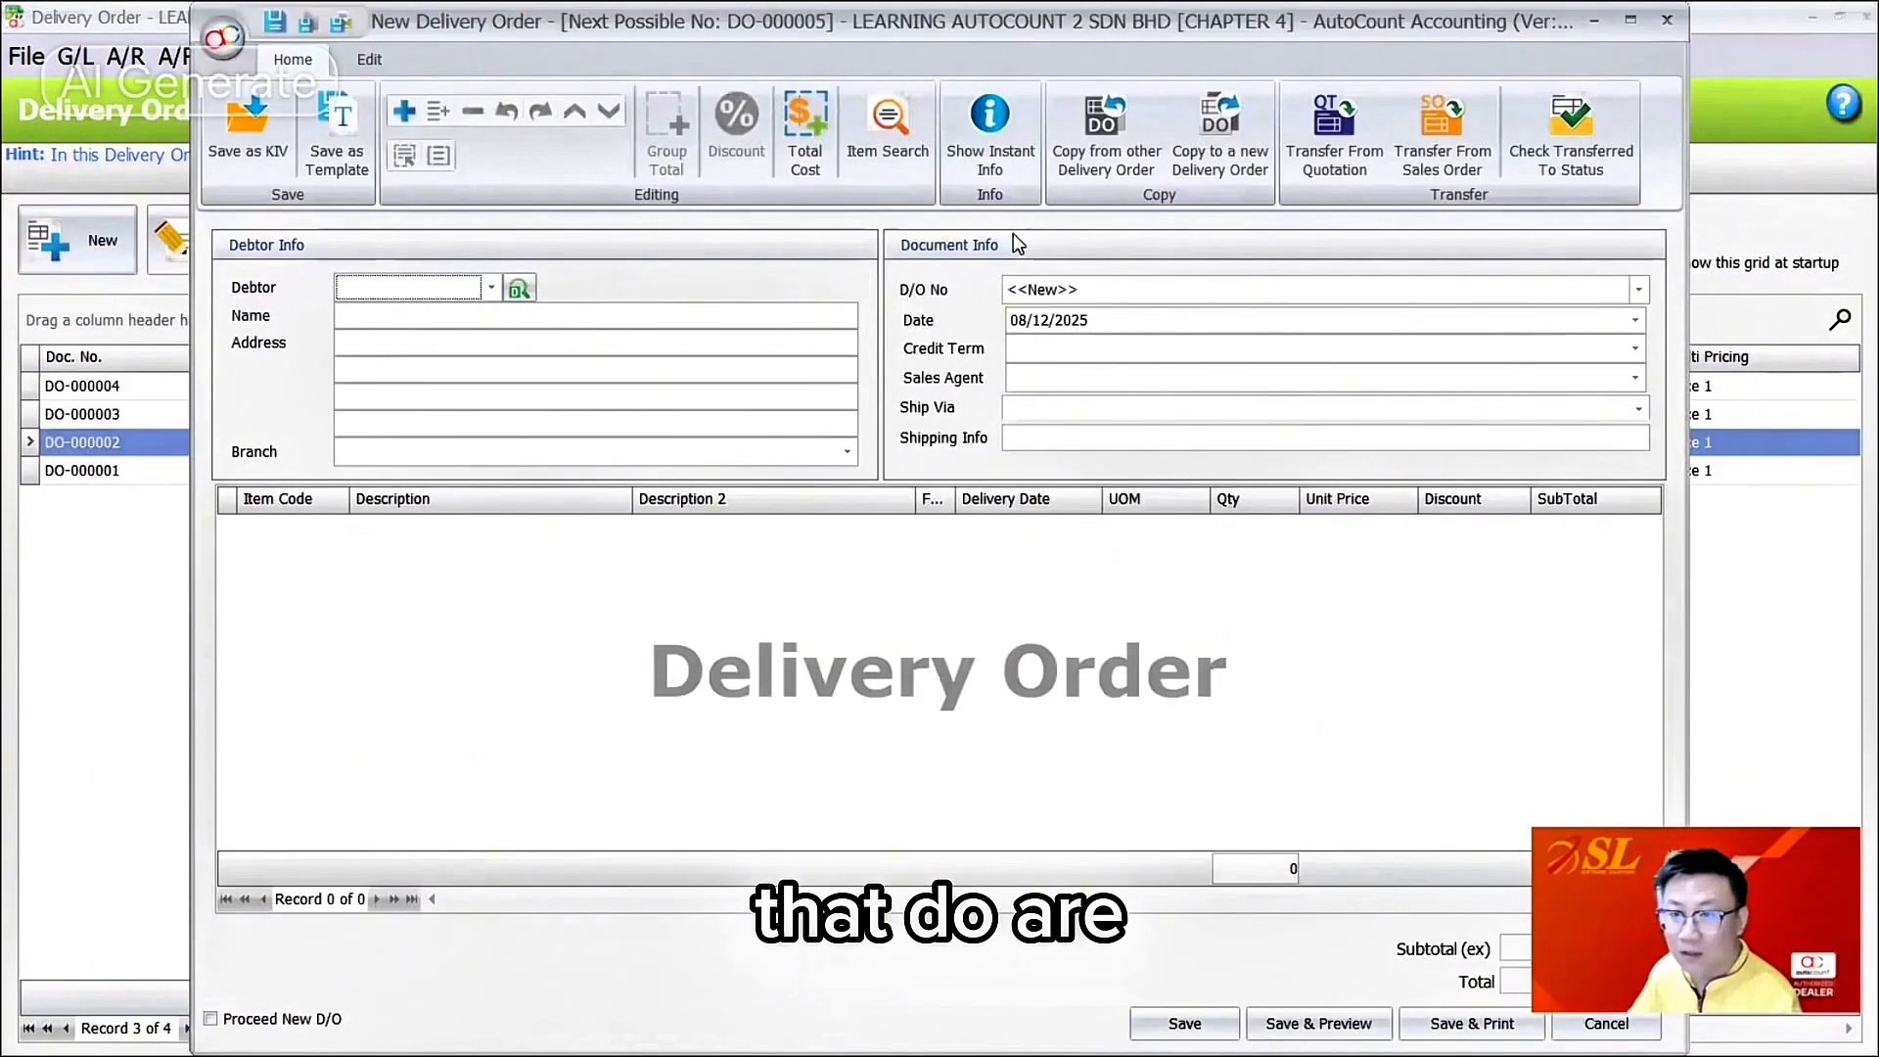
right_click(1018, 244)
click(1108, 351)
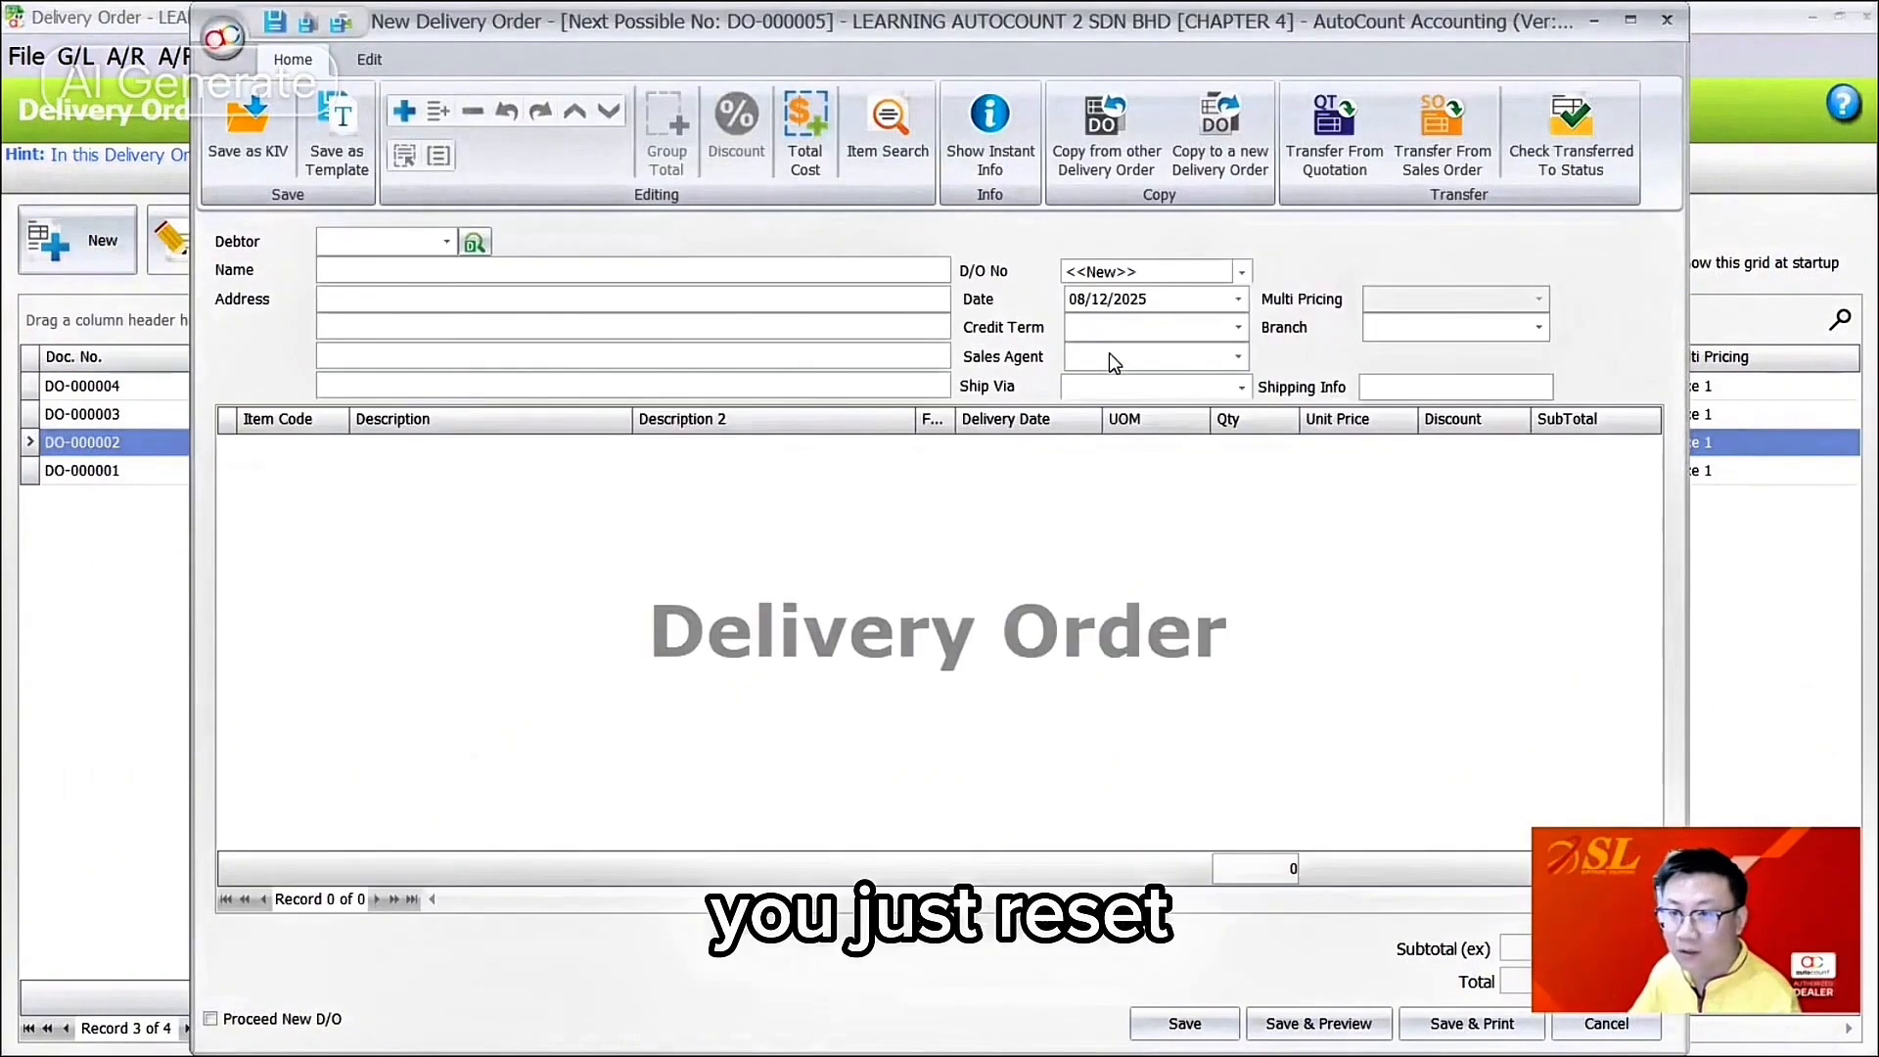
Step: Switch the form to tabbed layout, browse the More Header, External Link and Note tabs, then close it
right_click(1394, 258)
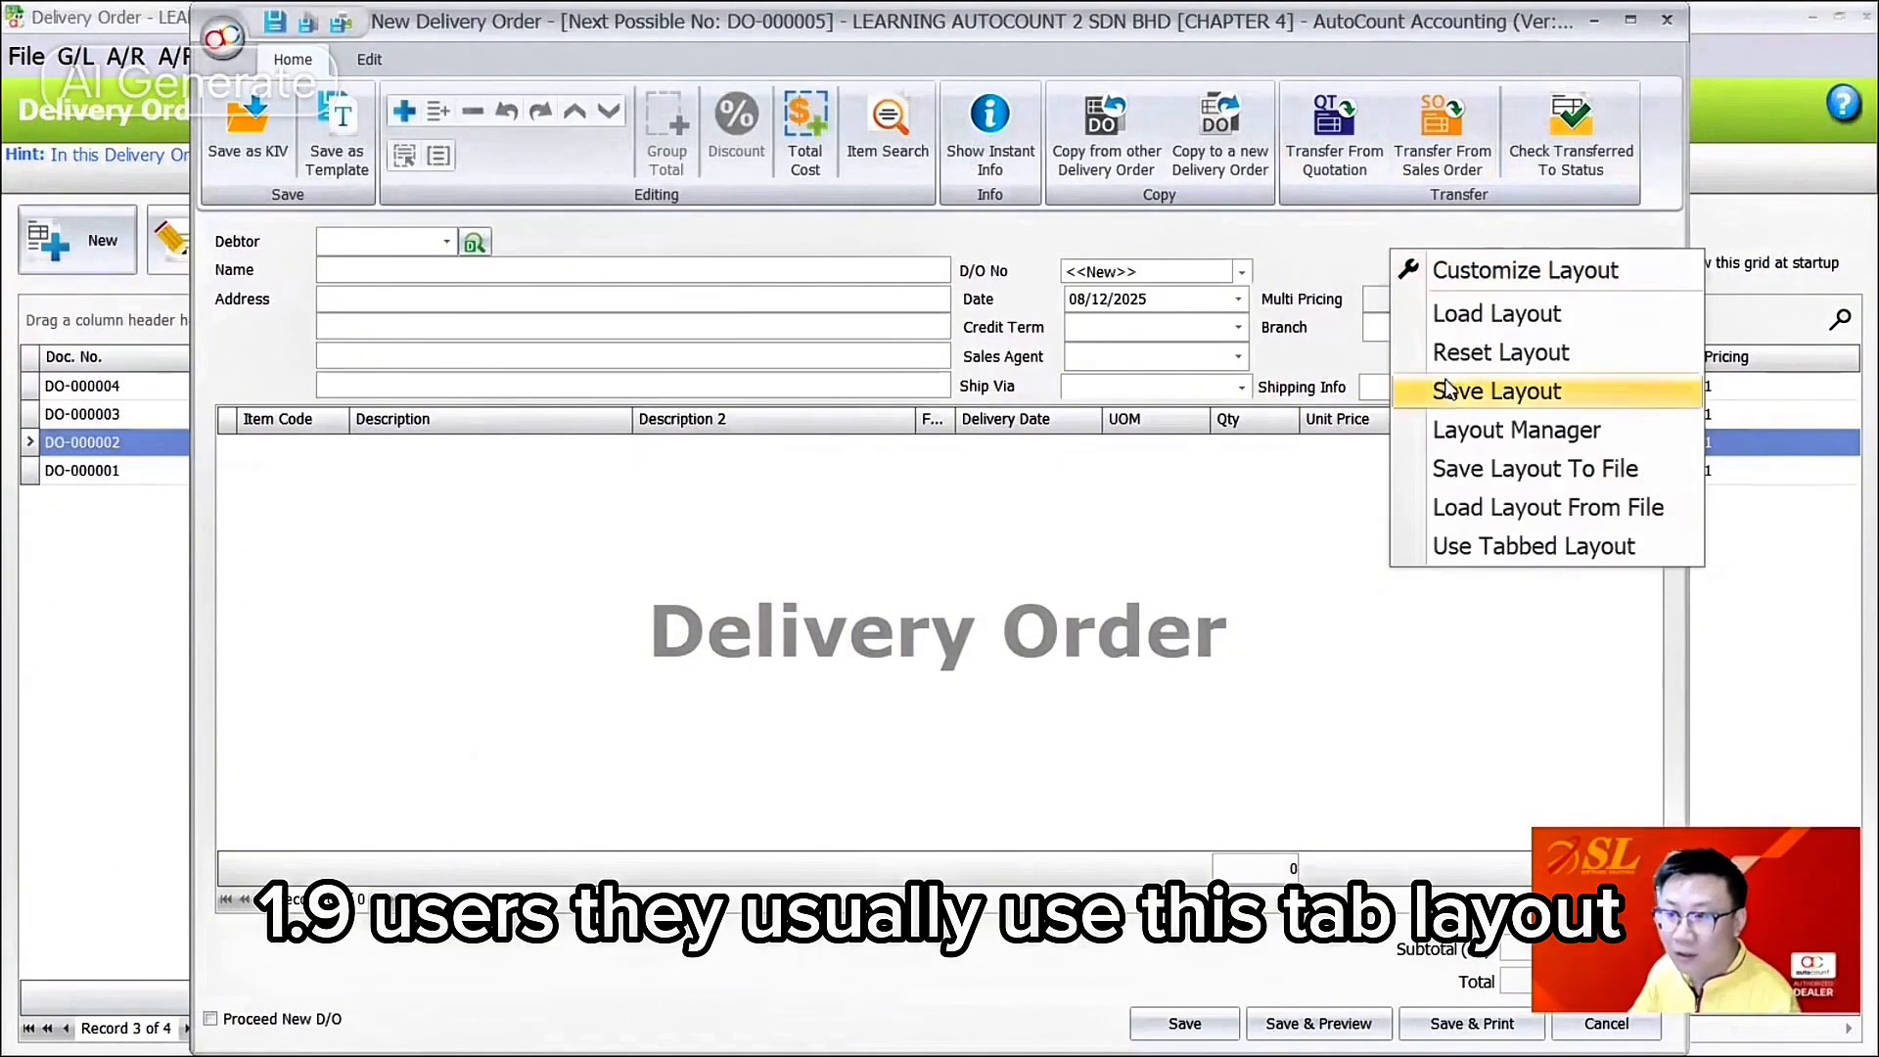
click(1471, 548)
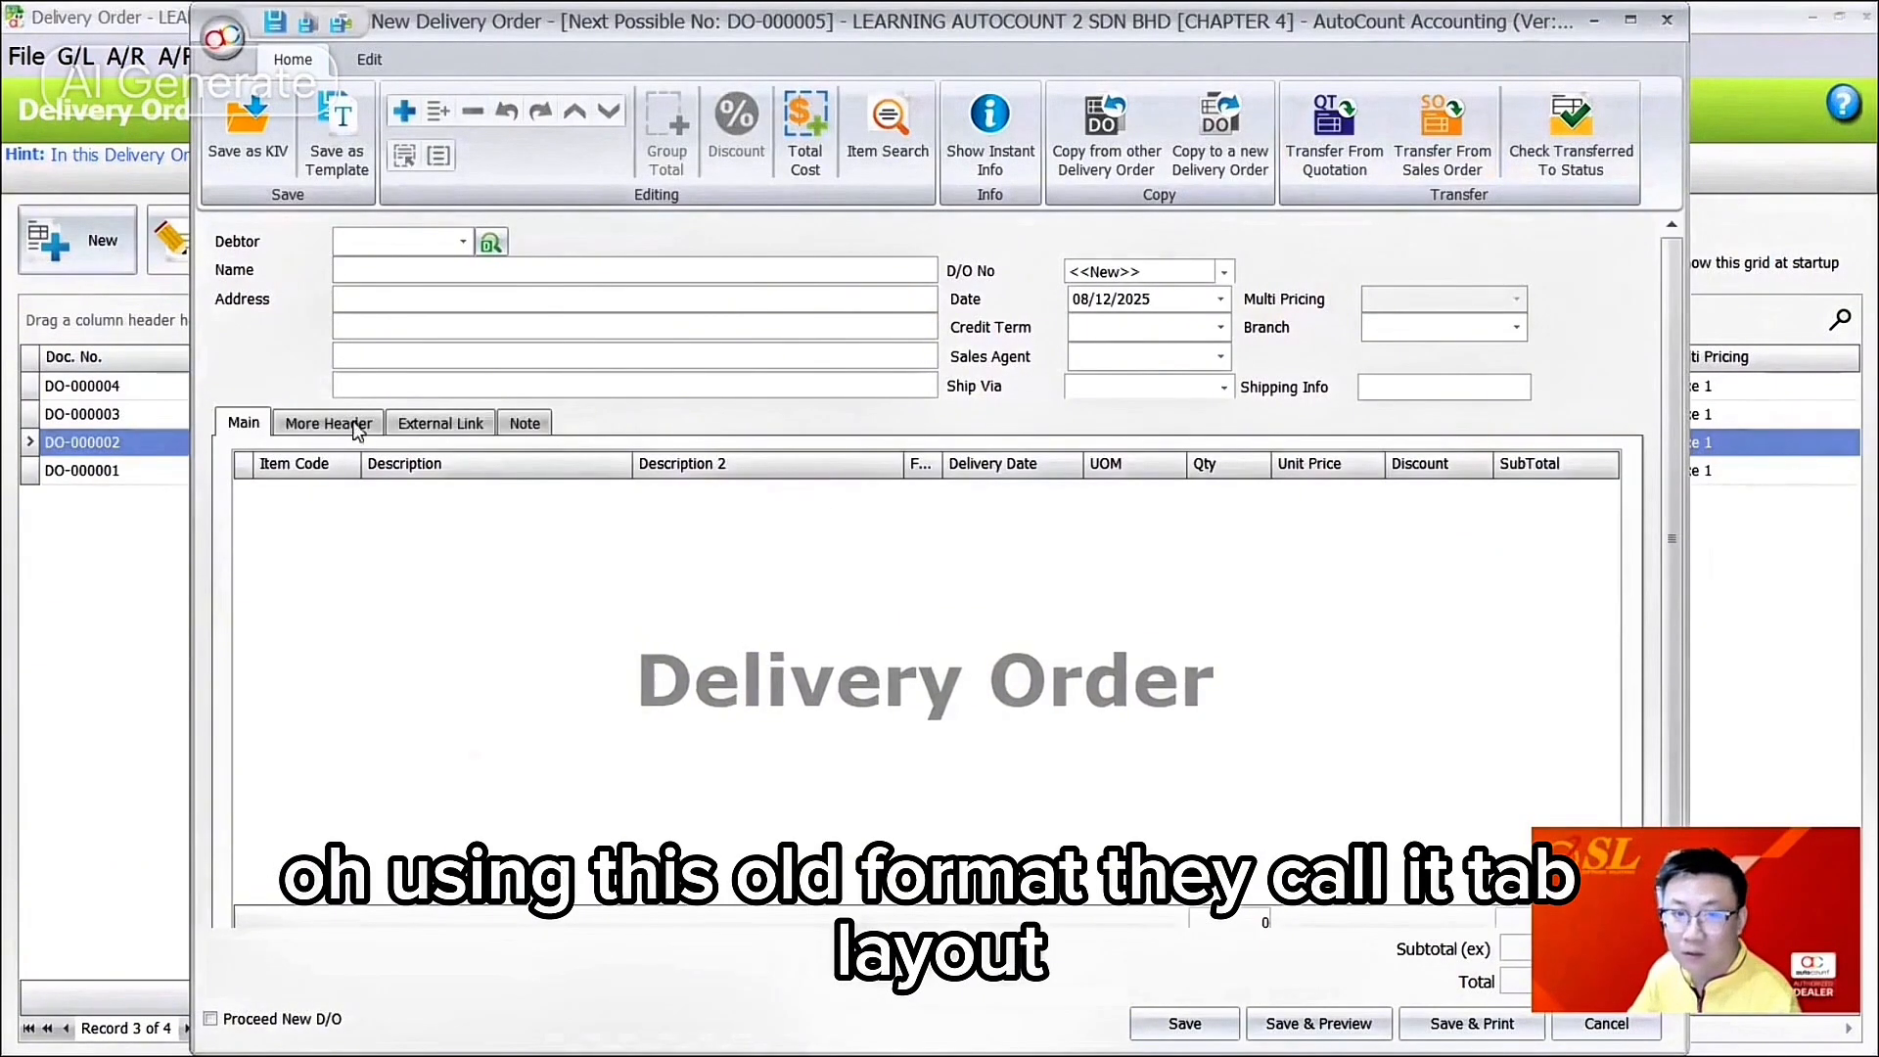
click(445, 424)
click(526, 424)
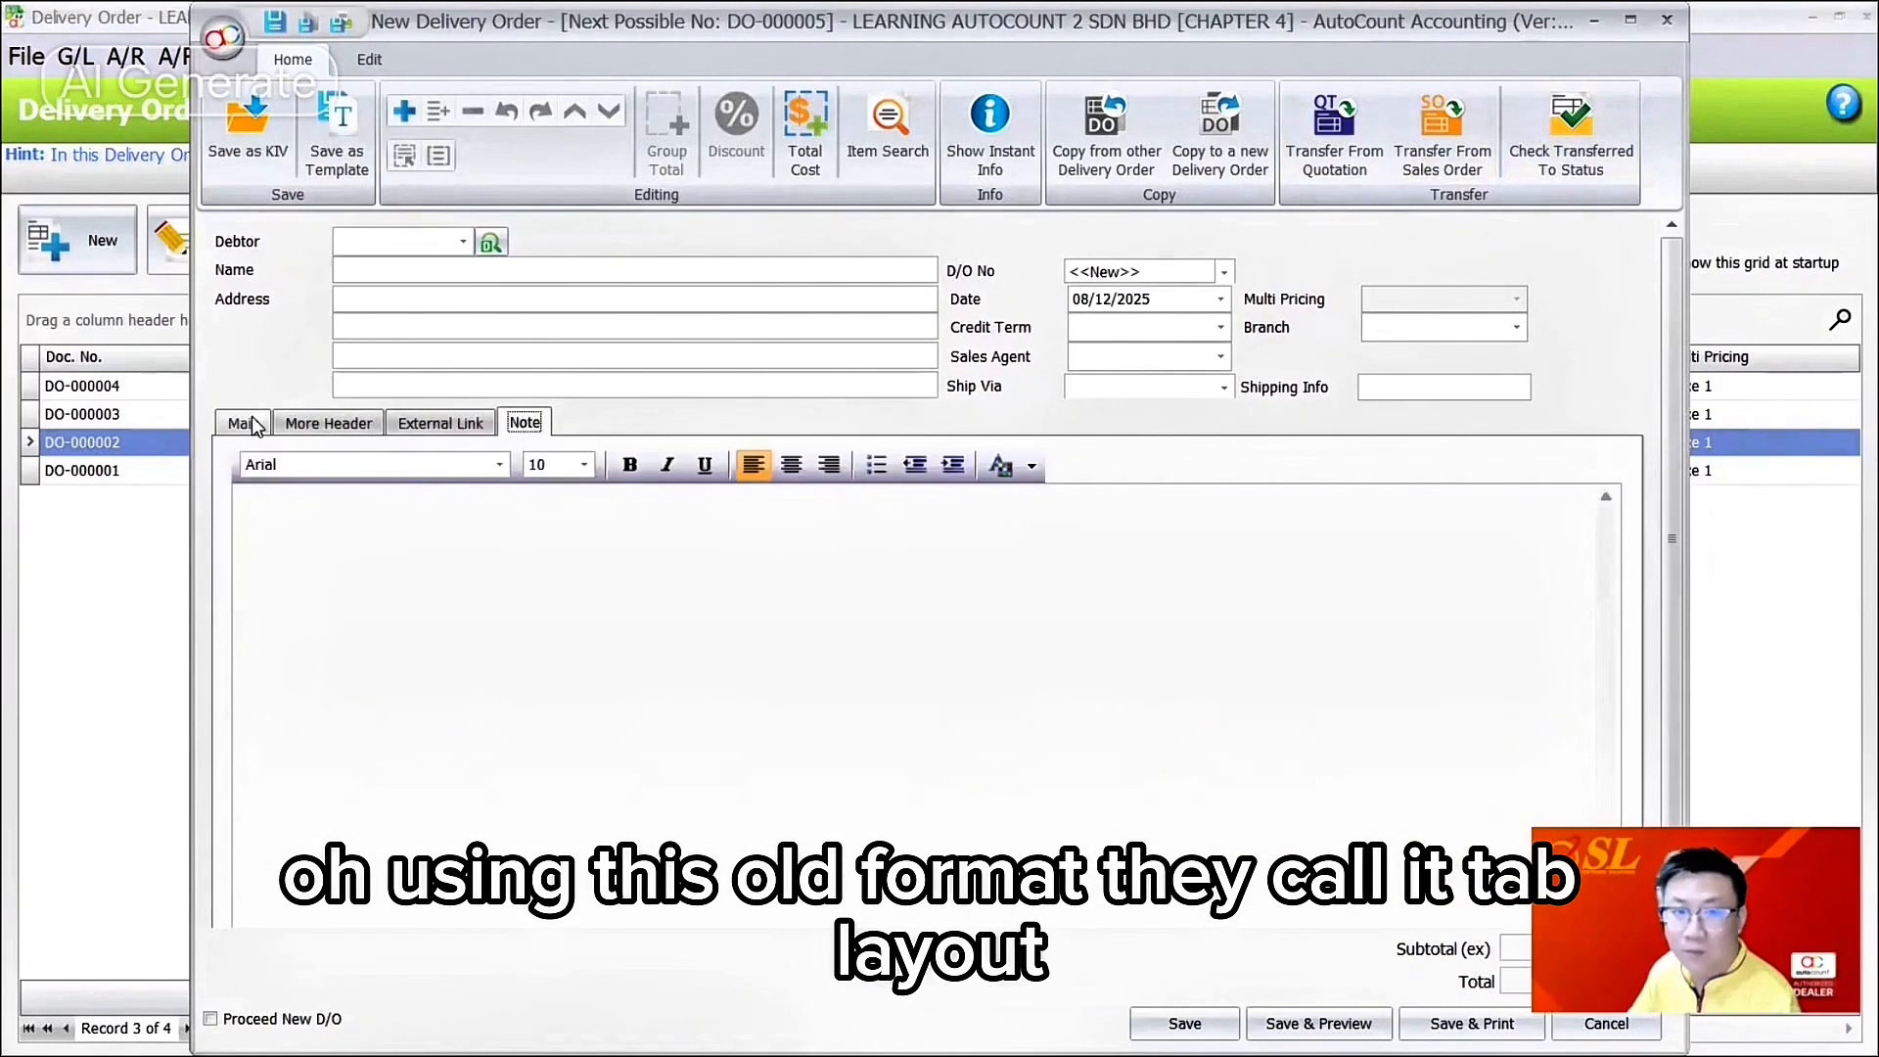
click(329, 423)
click(458, 425)
click(520, 425)
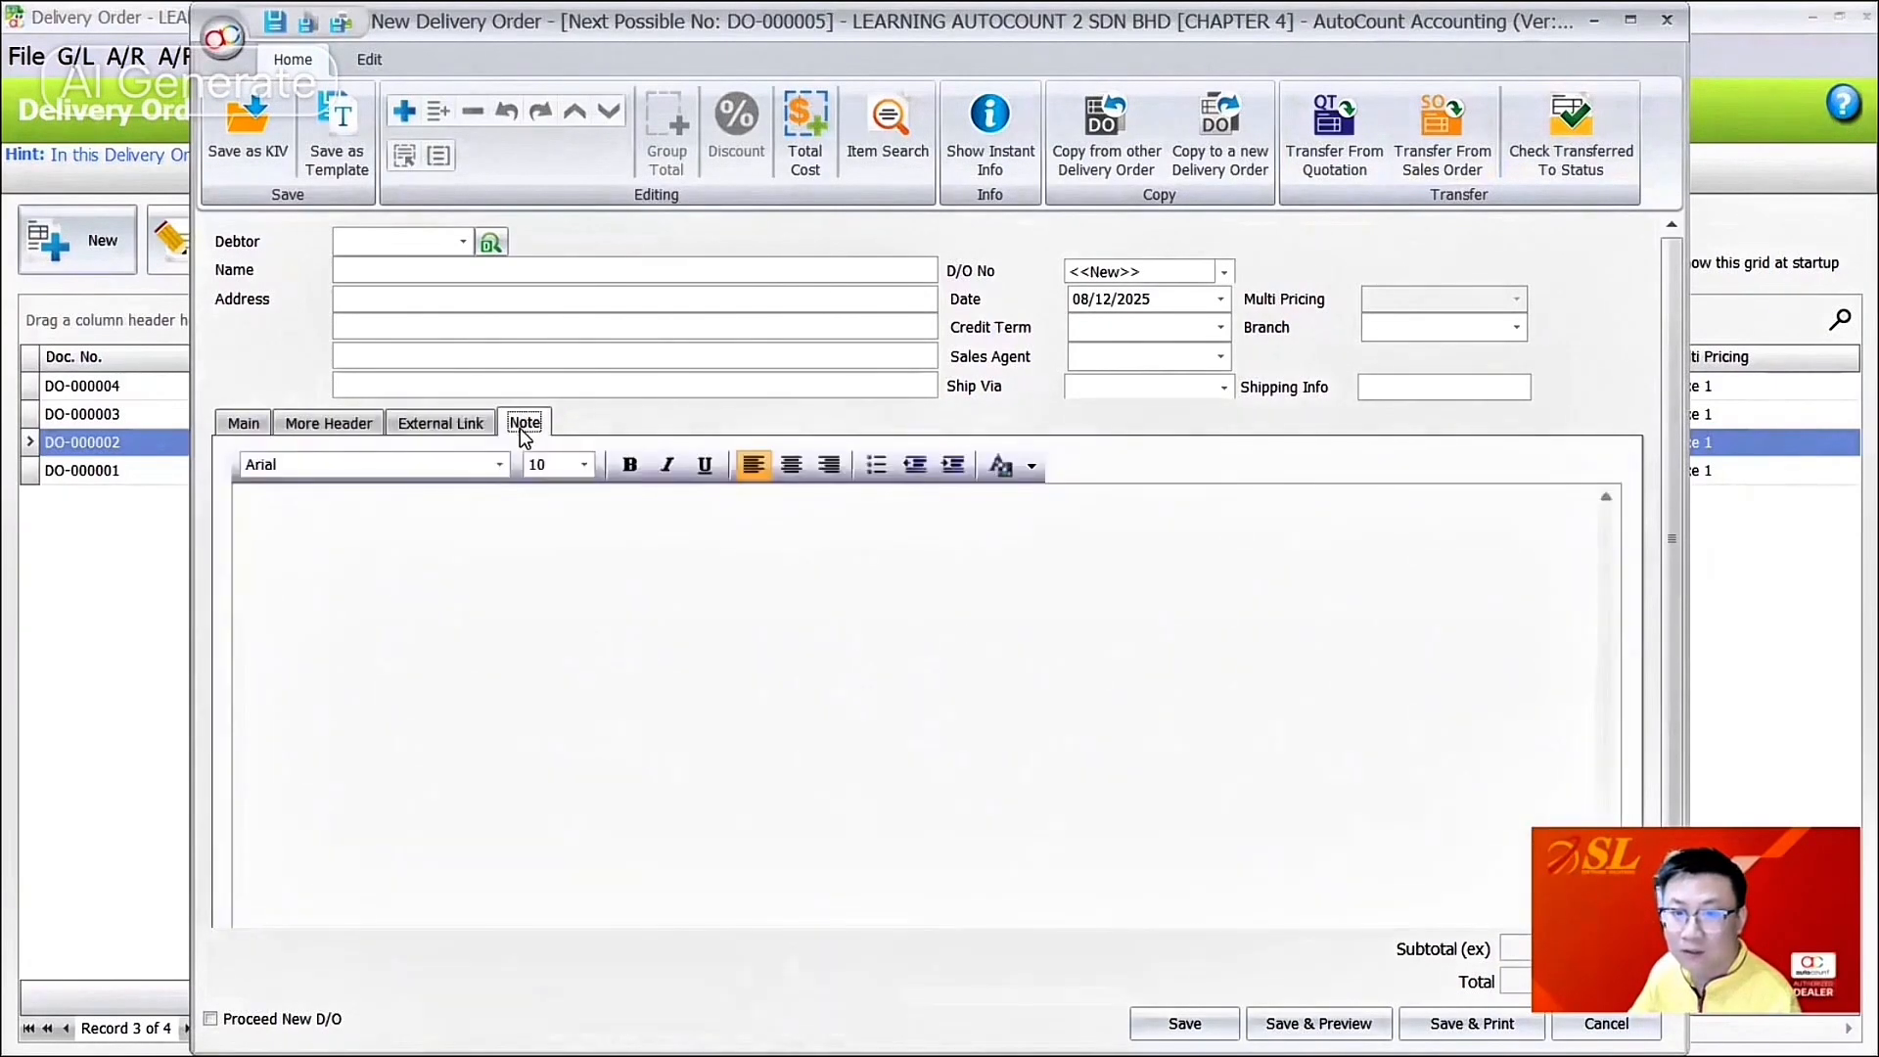
click(1672, 27)
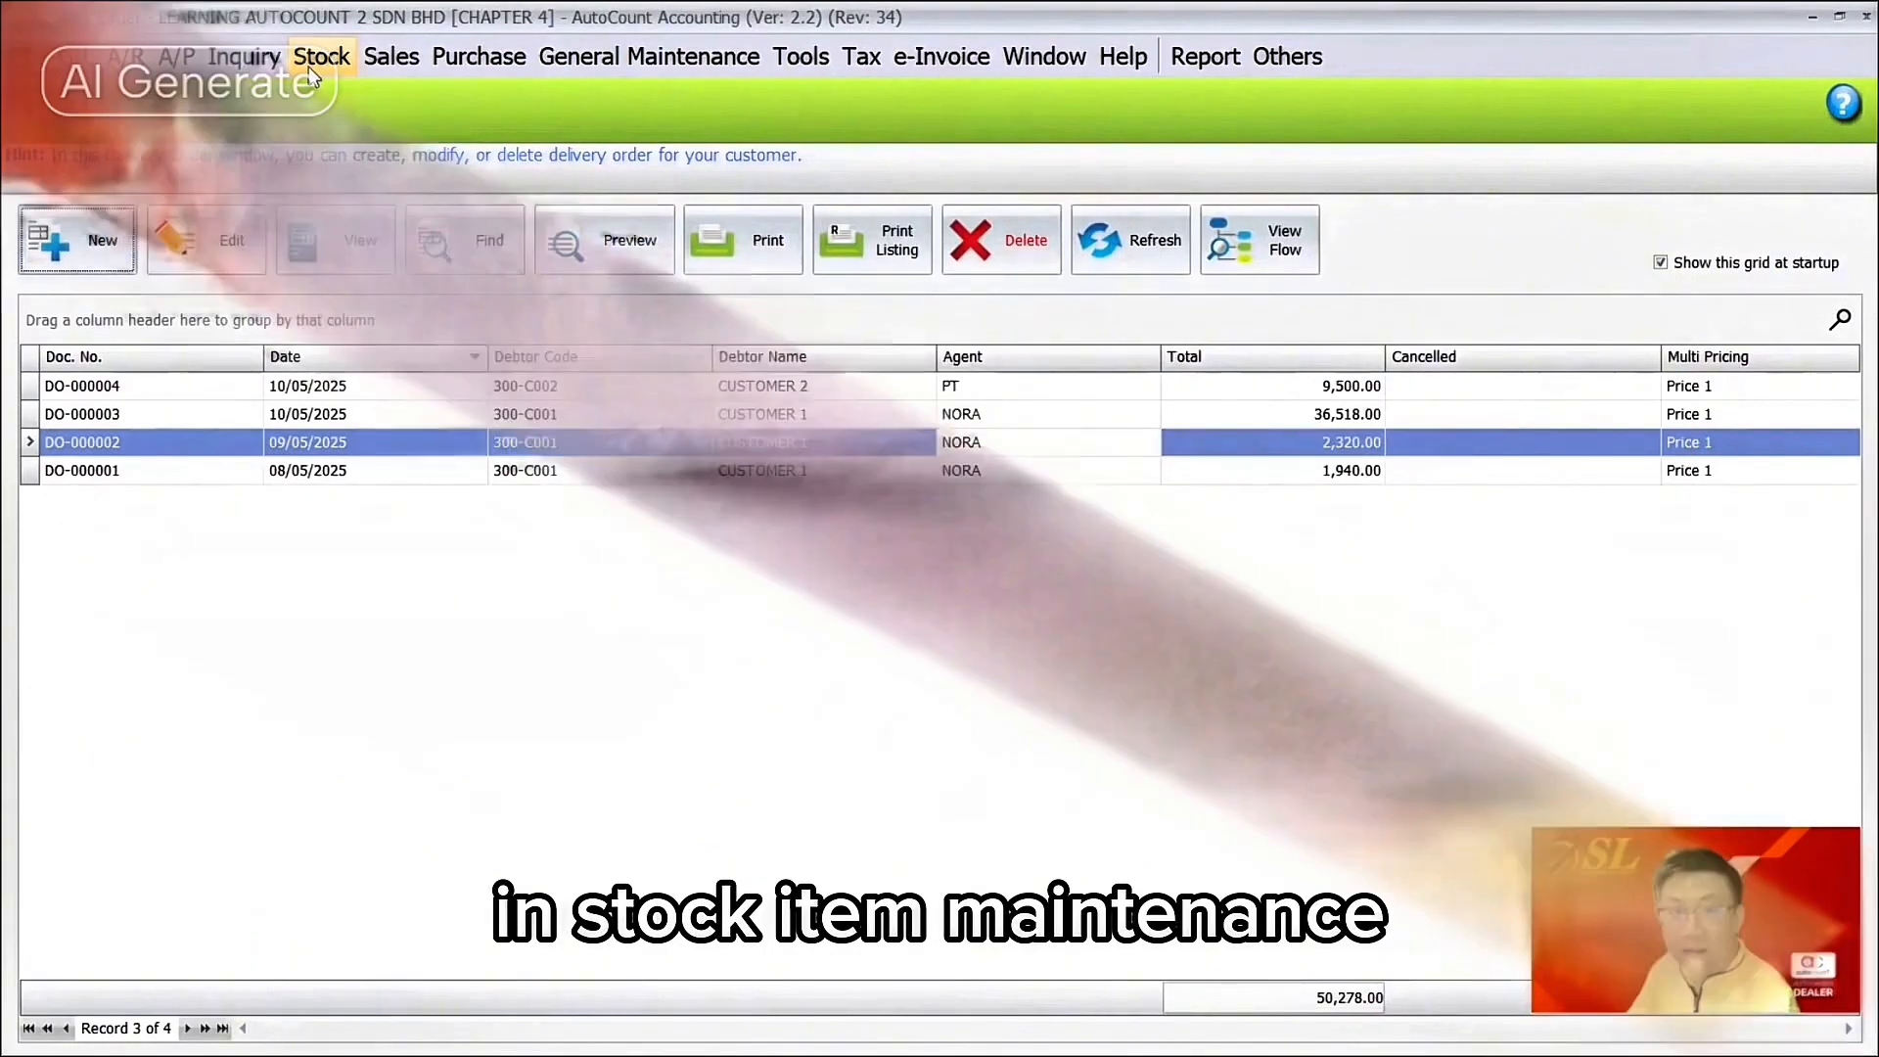
Step: Open a new Stock Item Maintenance form in Customize Layout mode
click(309, 67)
click(329, 90)
click(90, 244)
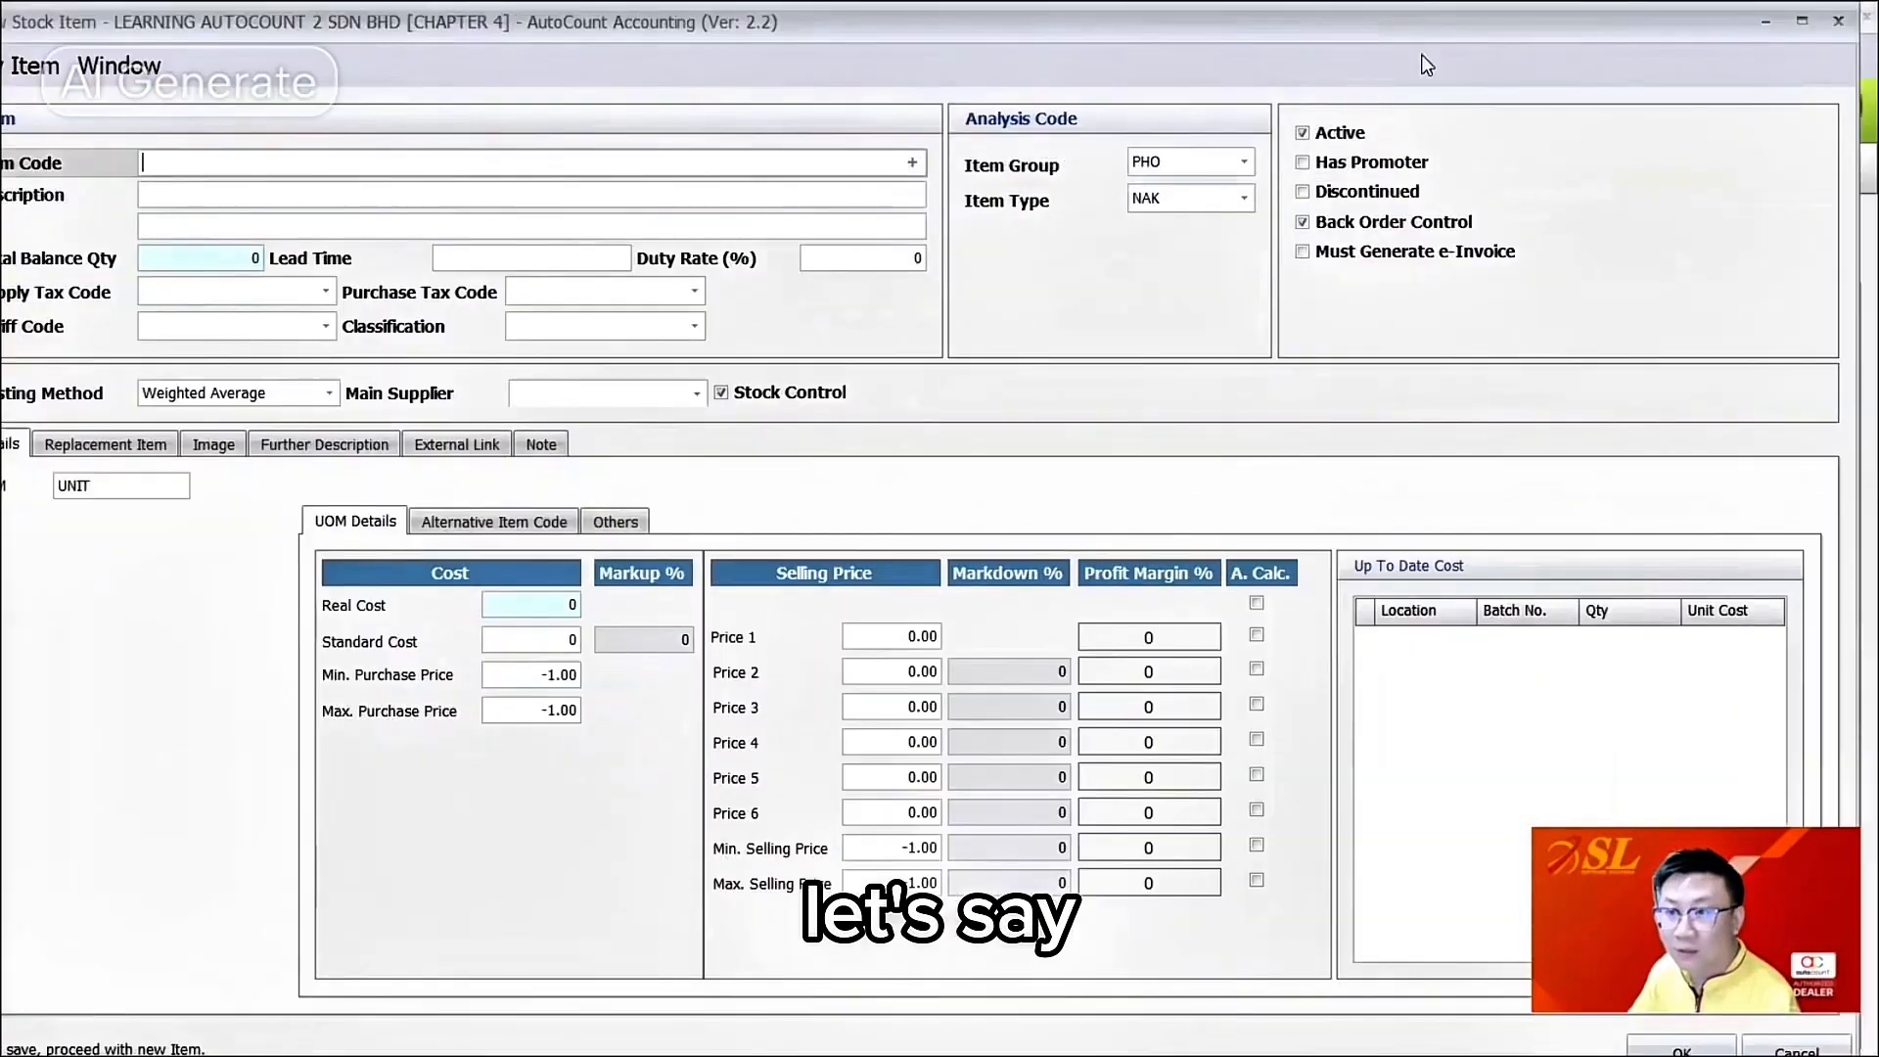
right_click(1360, 309)
click(1207, 293)
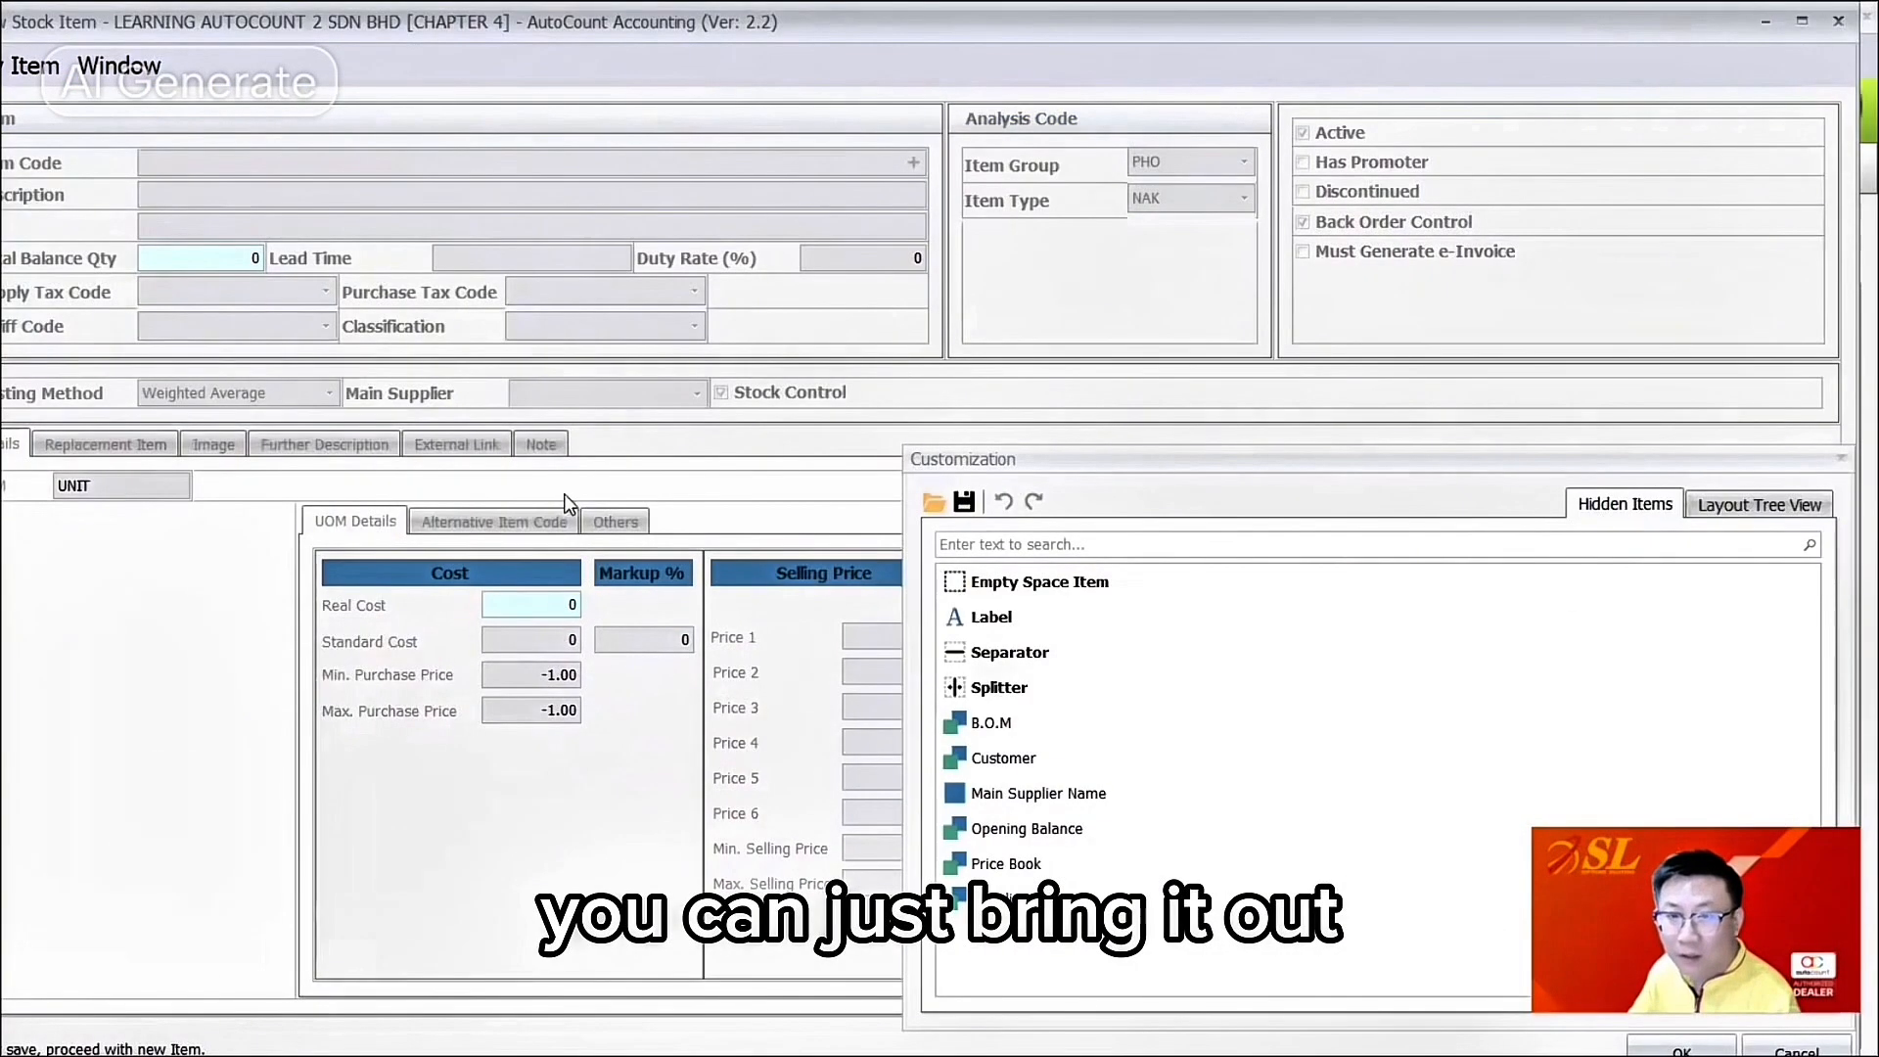
Step: Show the Image section, move it between Item and Analysis Code, and widen it
click(213, 444)
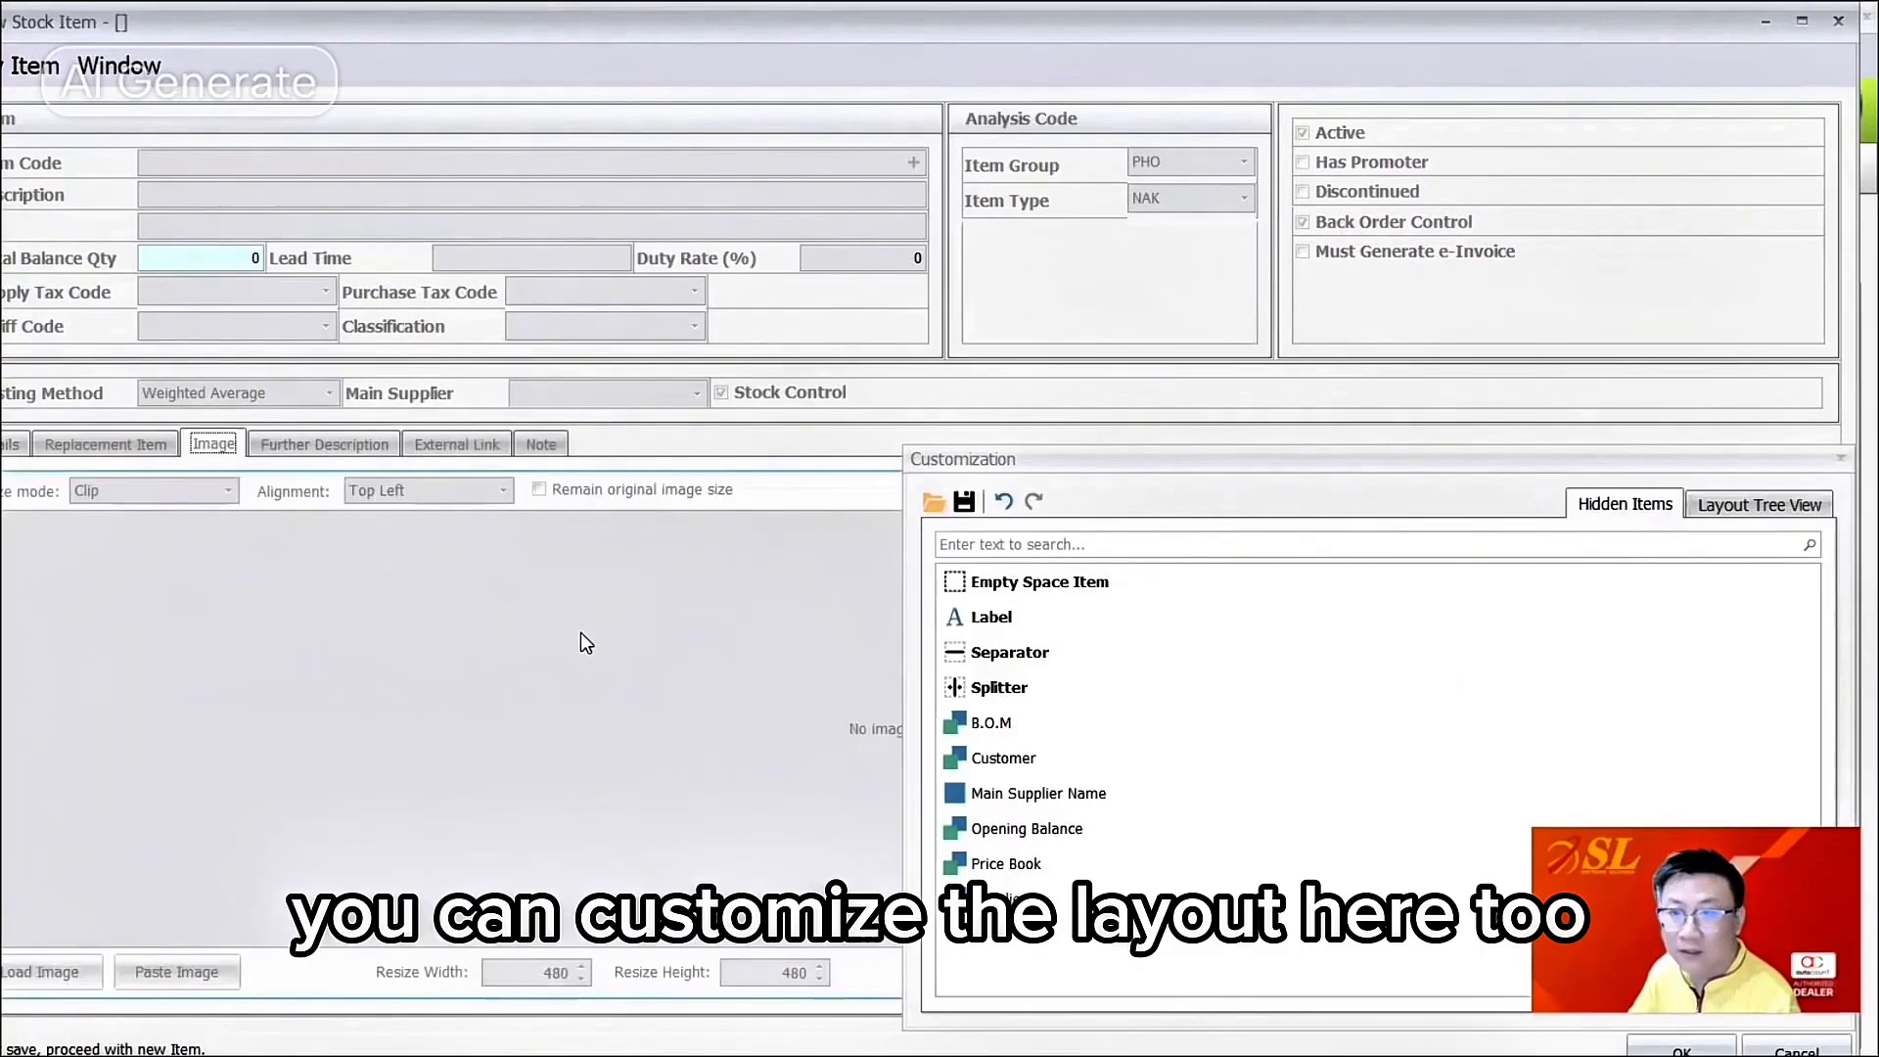
drag(872, 391, 1435, 223)
drag(849, 196, 712, 201)
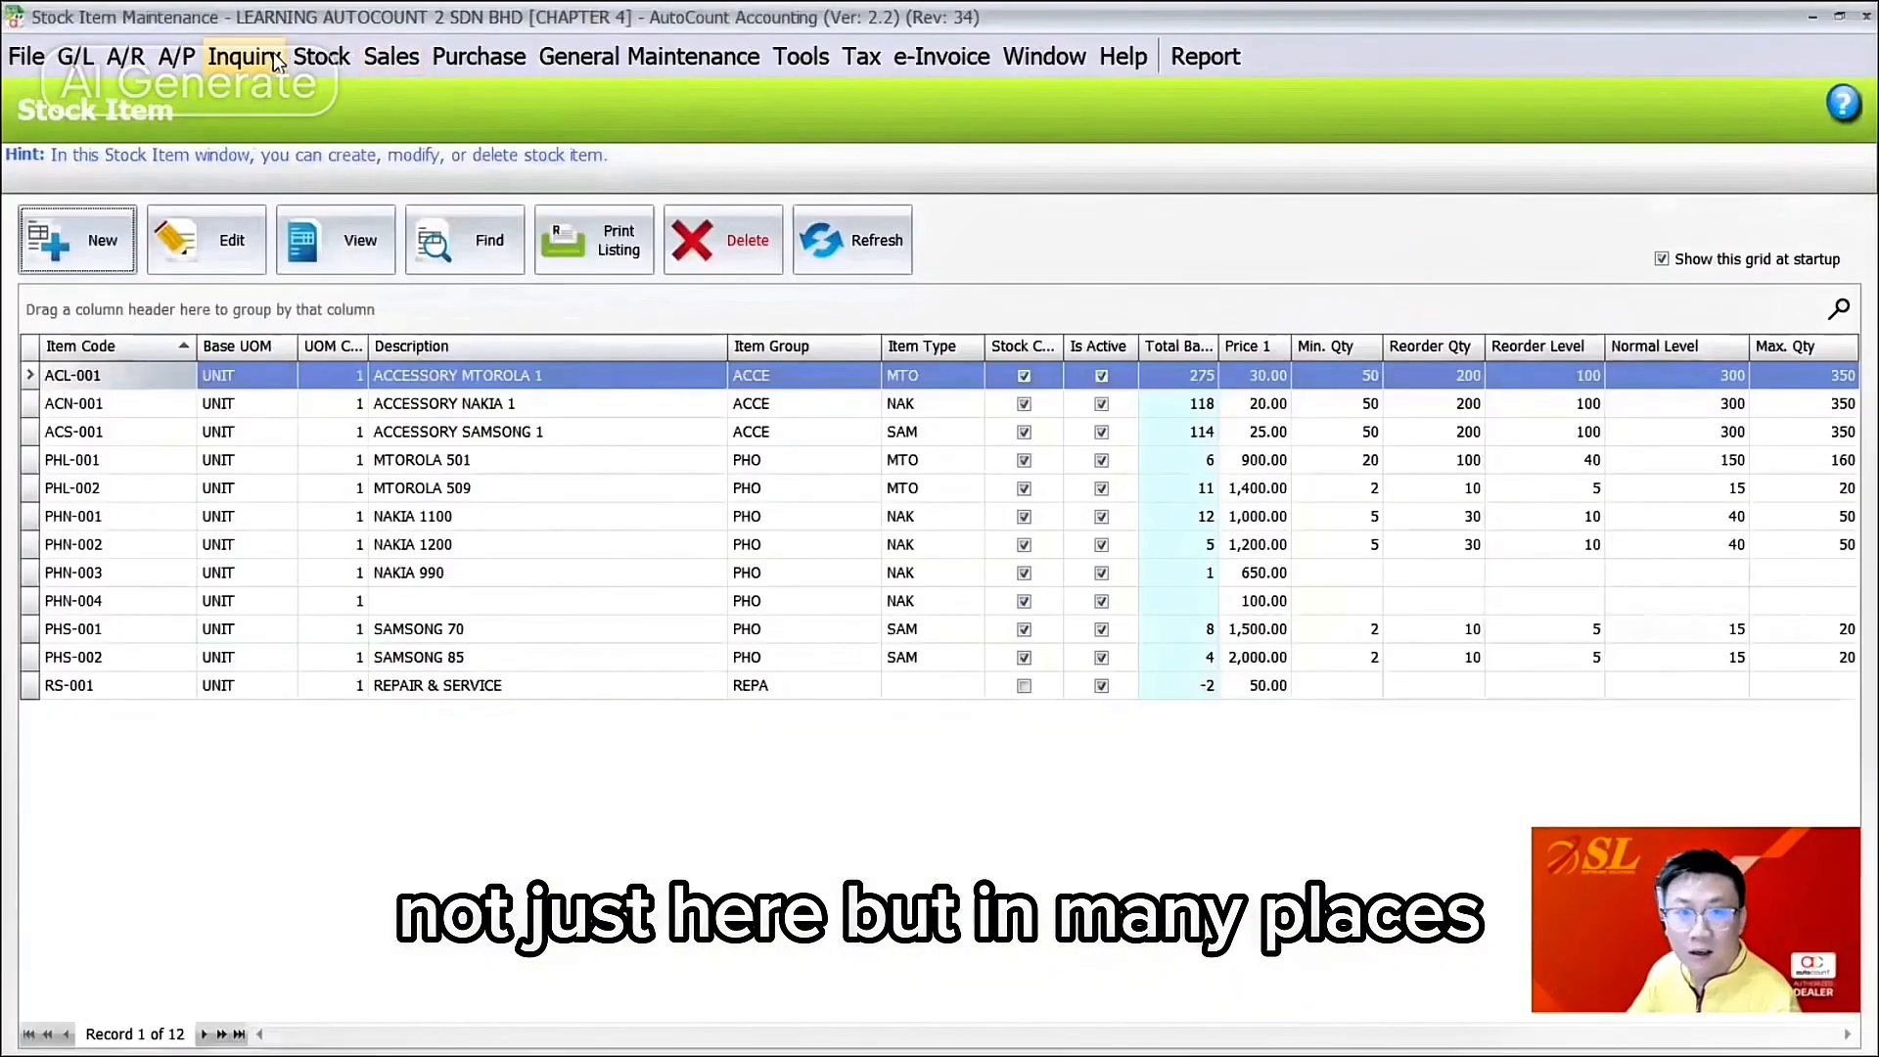
Step: Open Stock Item Inquiry in Customize Layout mode, close the customisation panel, and minimise the window
click(273, 51)
click(272, 131)
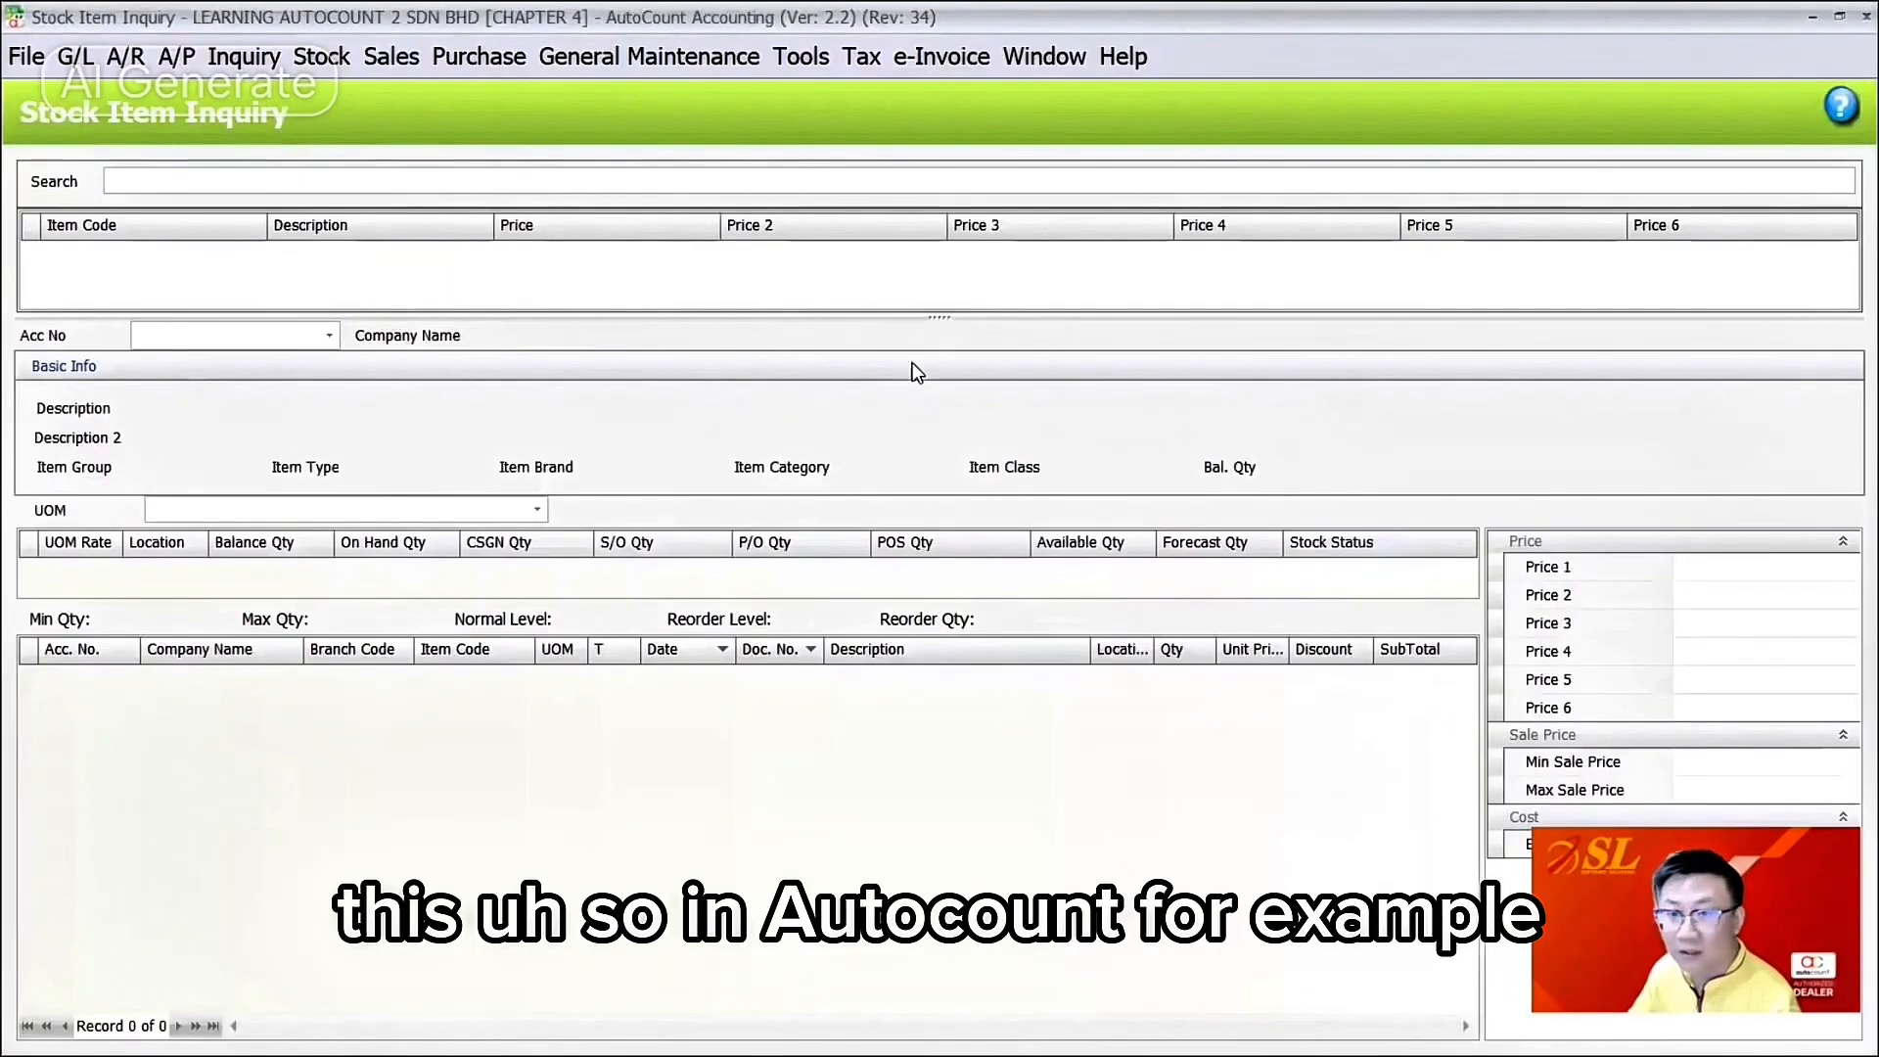
right_click(1514, 419)
click(1585, 438)
drag(1144, 483, 599, 717)
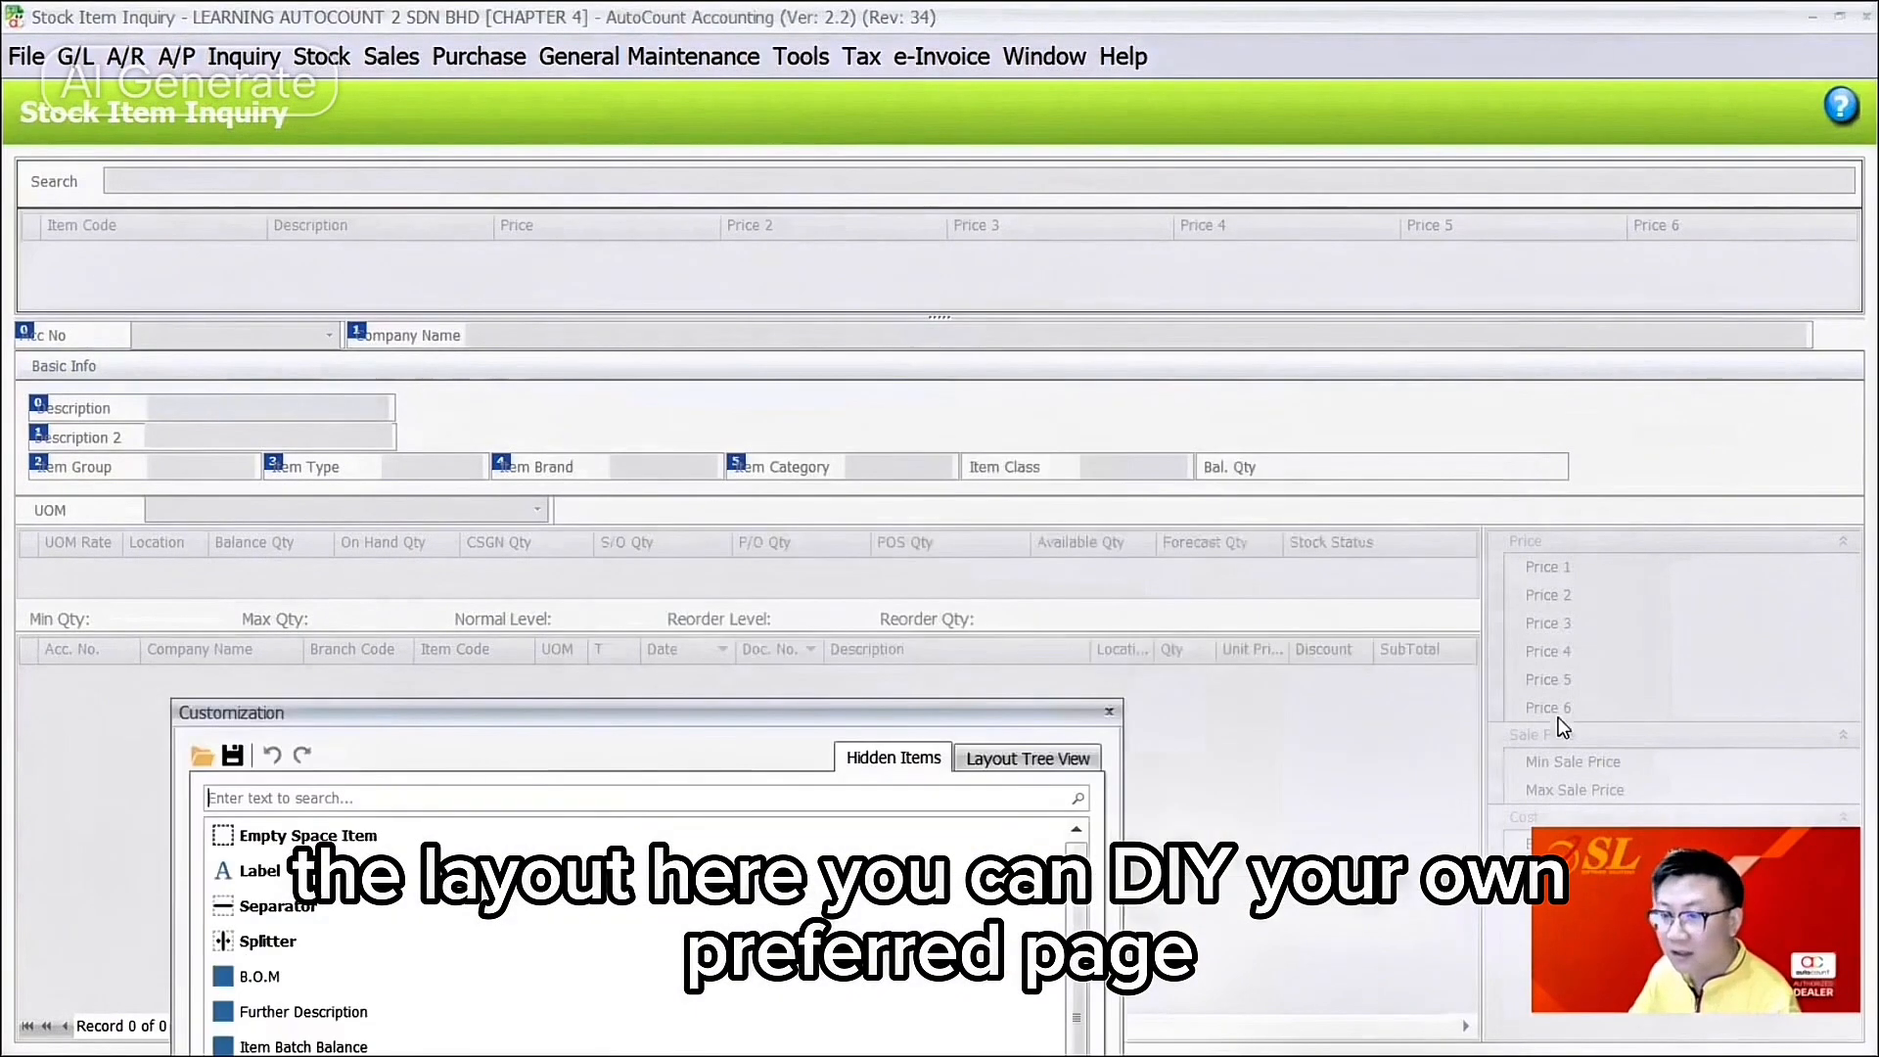
click(1112, 713)
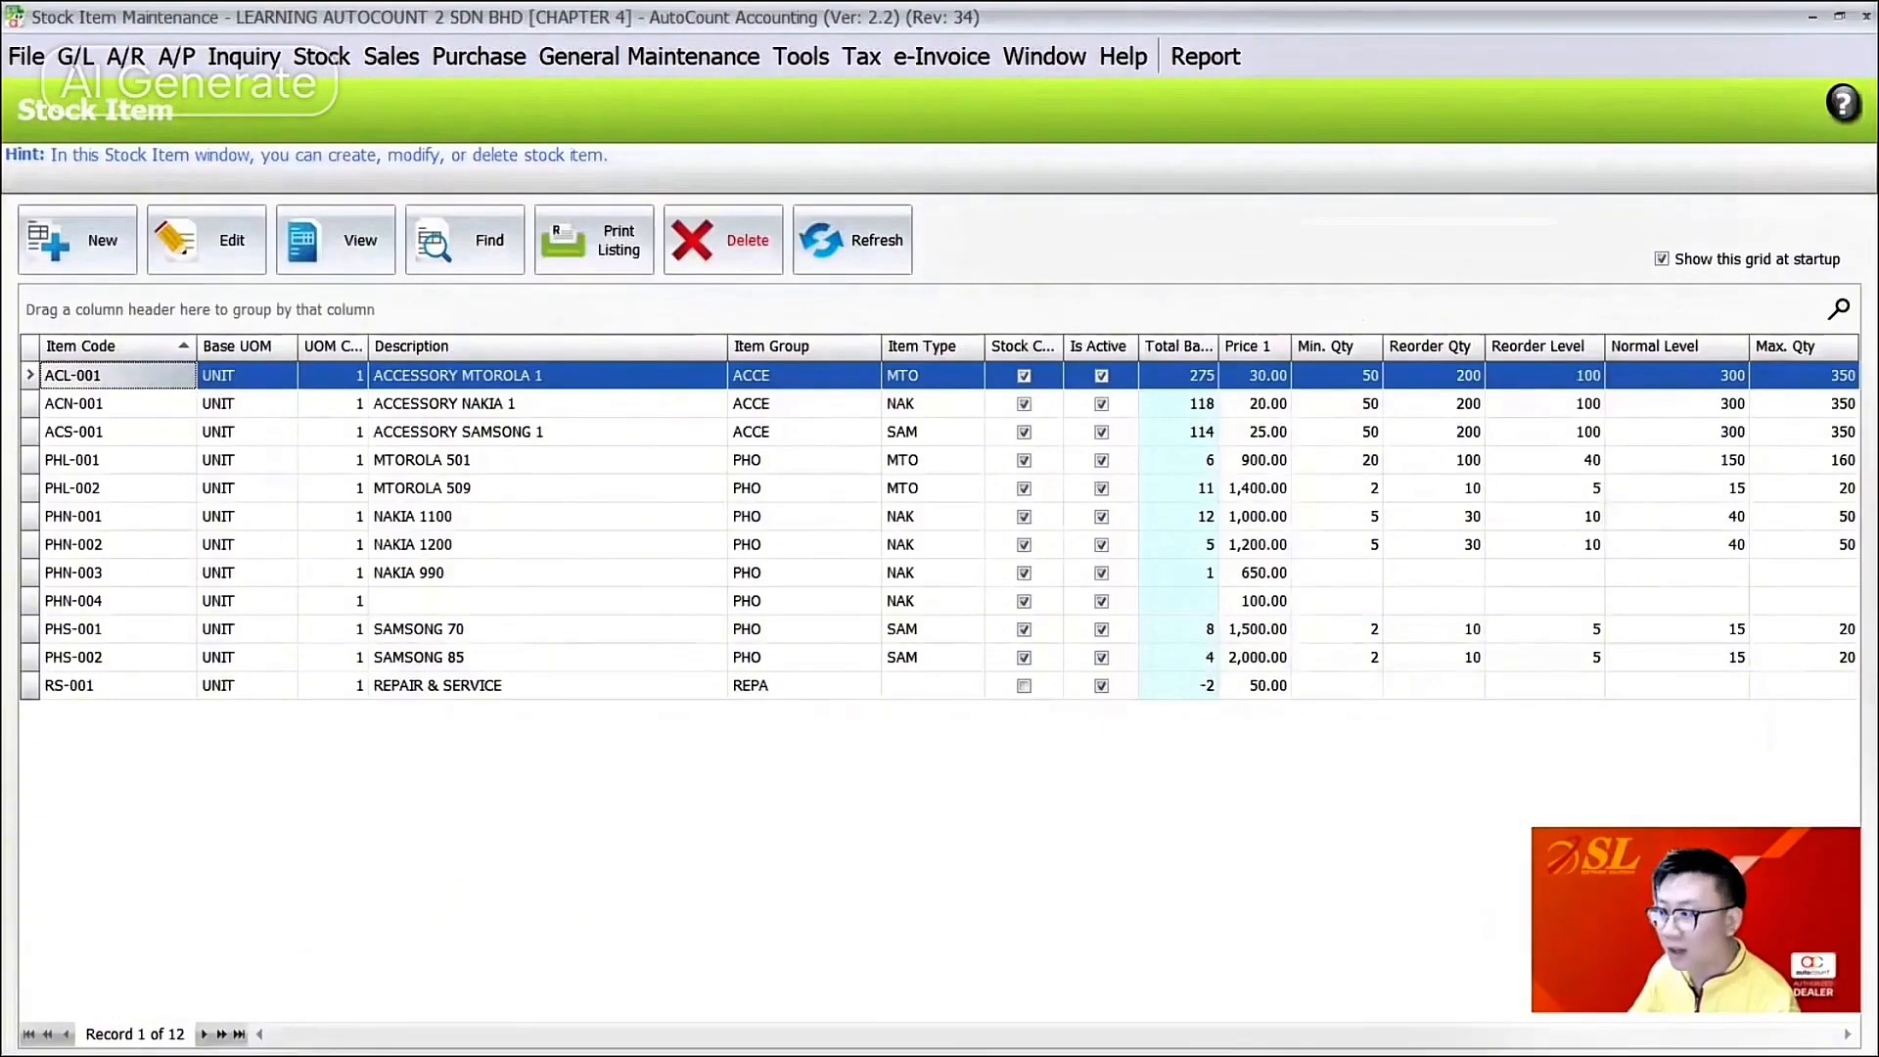
click(1806, 16)
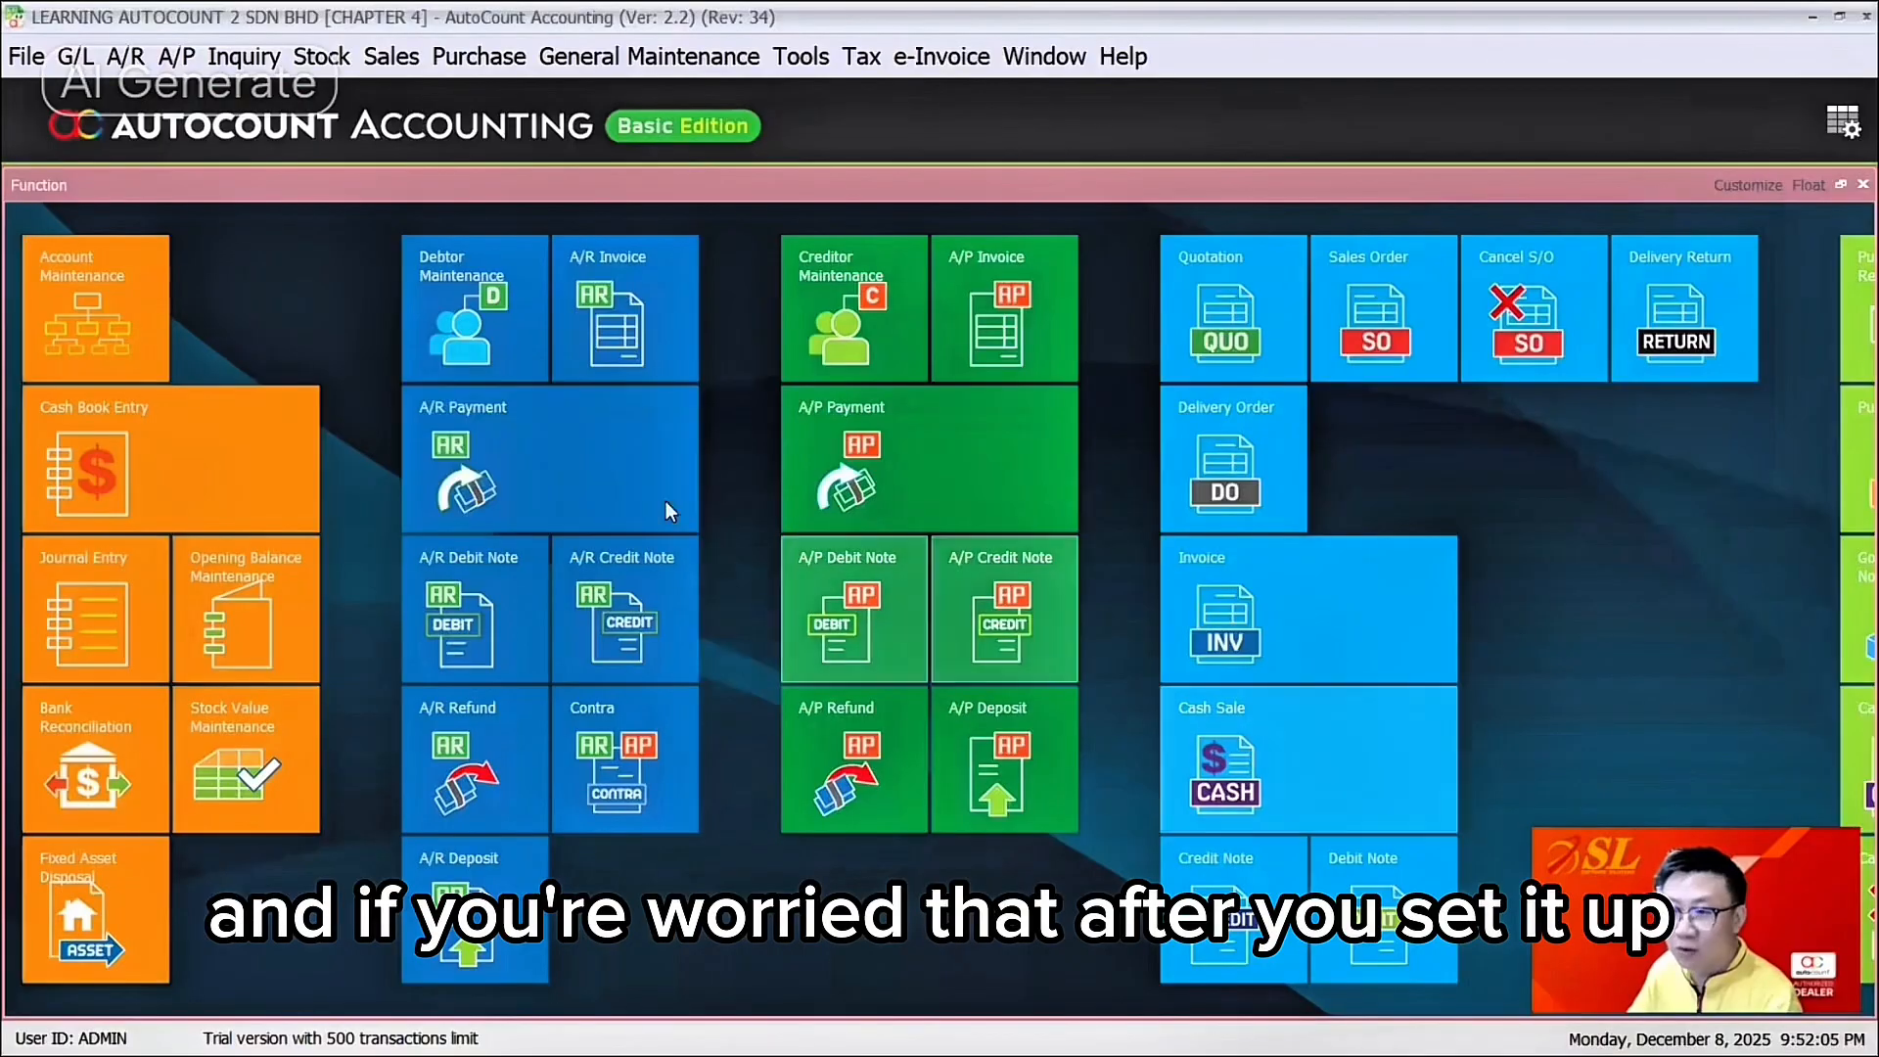
Step: In Access Right Maintenance, search the access rights for 'grid'
click(646, 61)
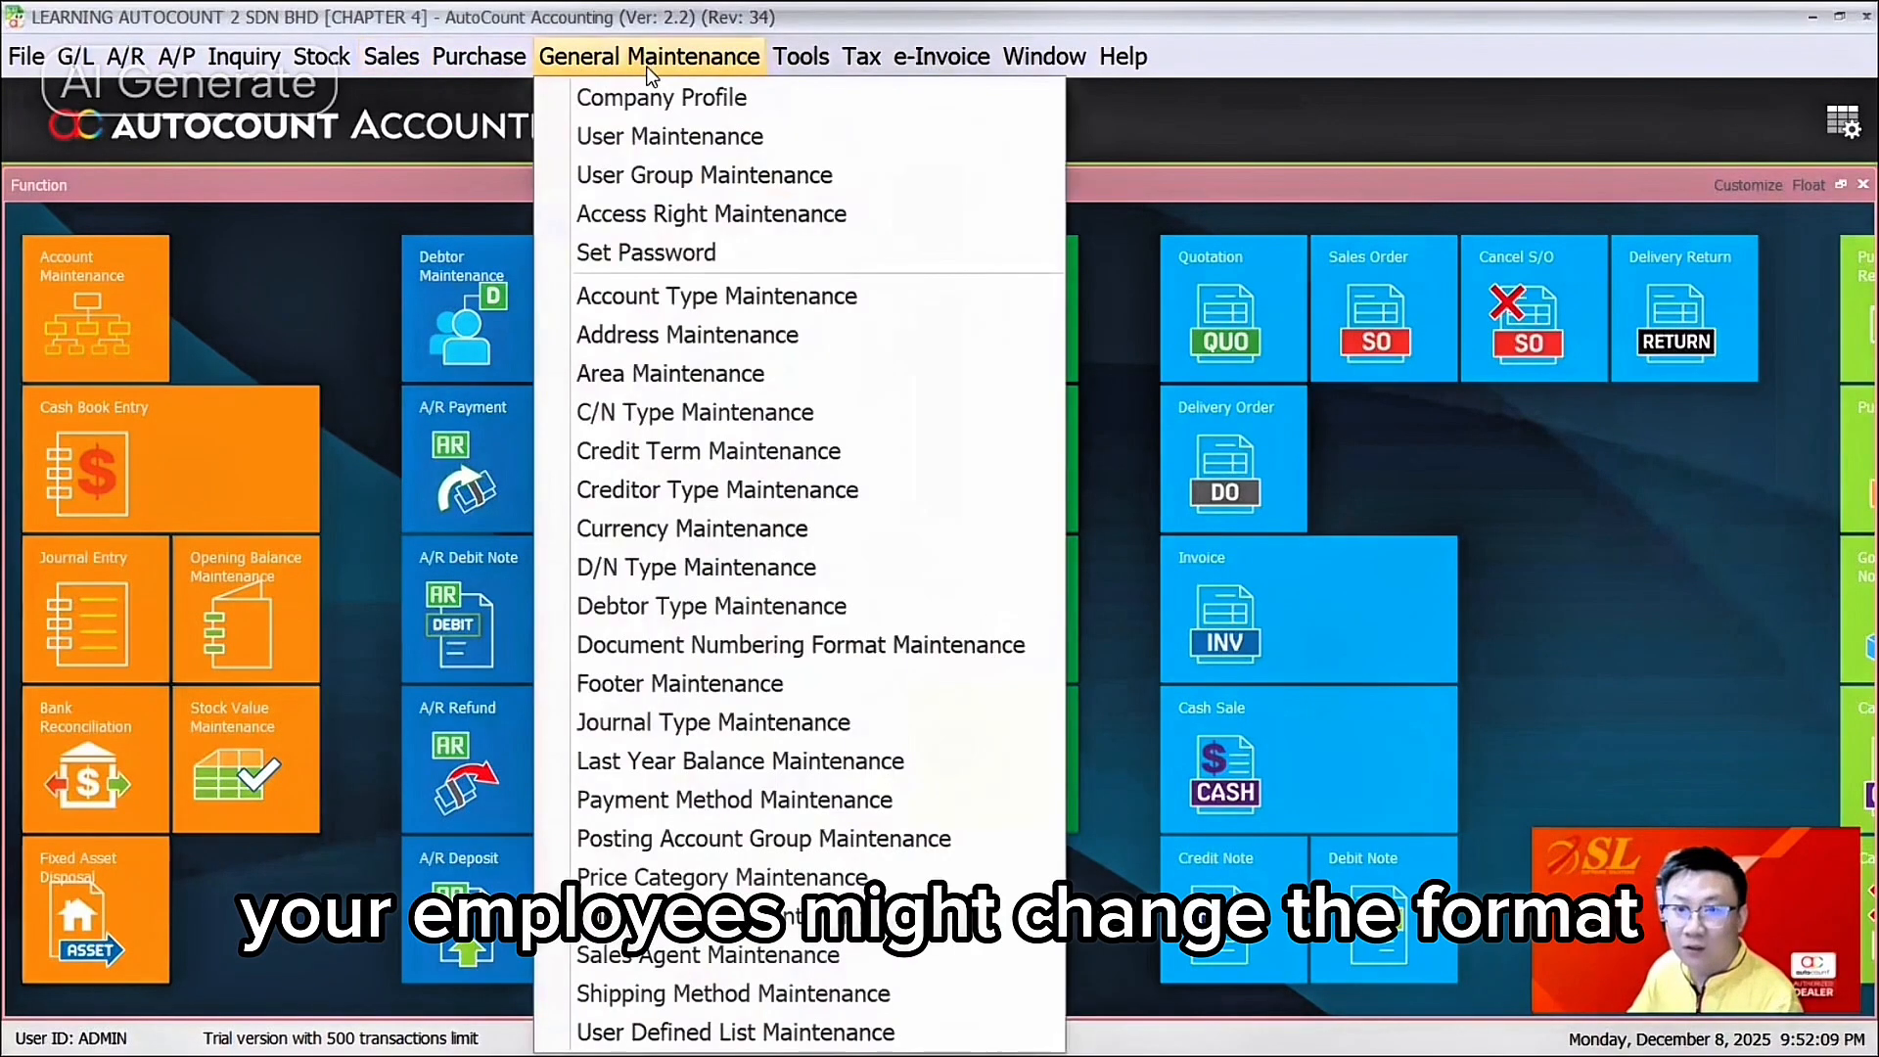
click(668, 218)
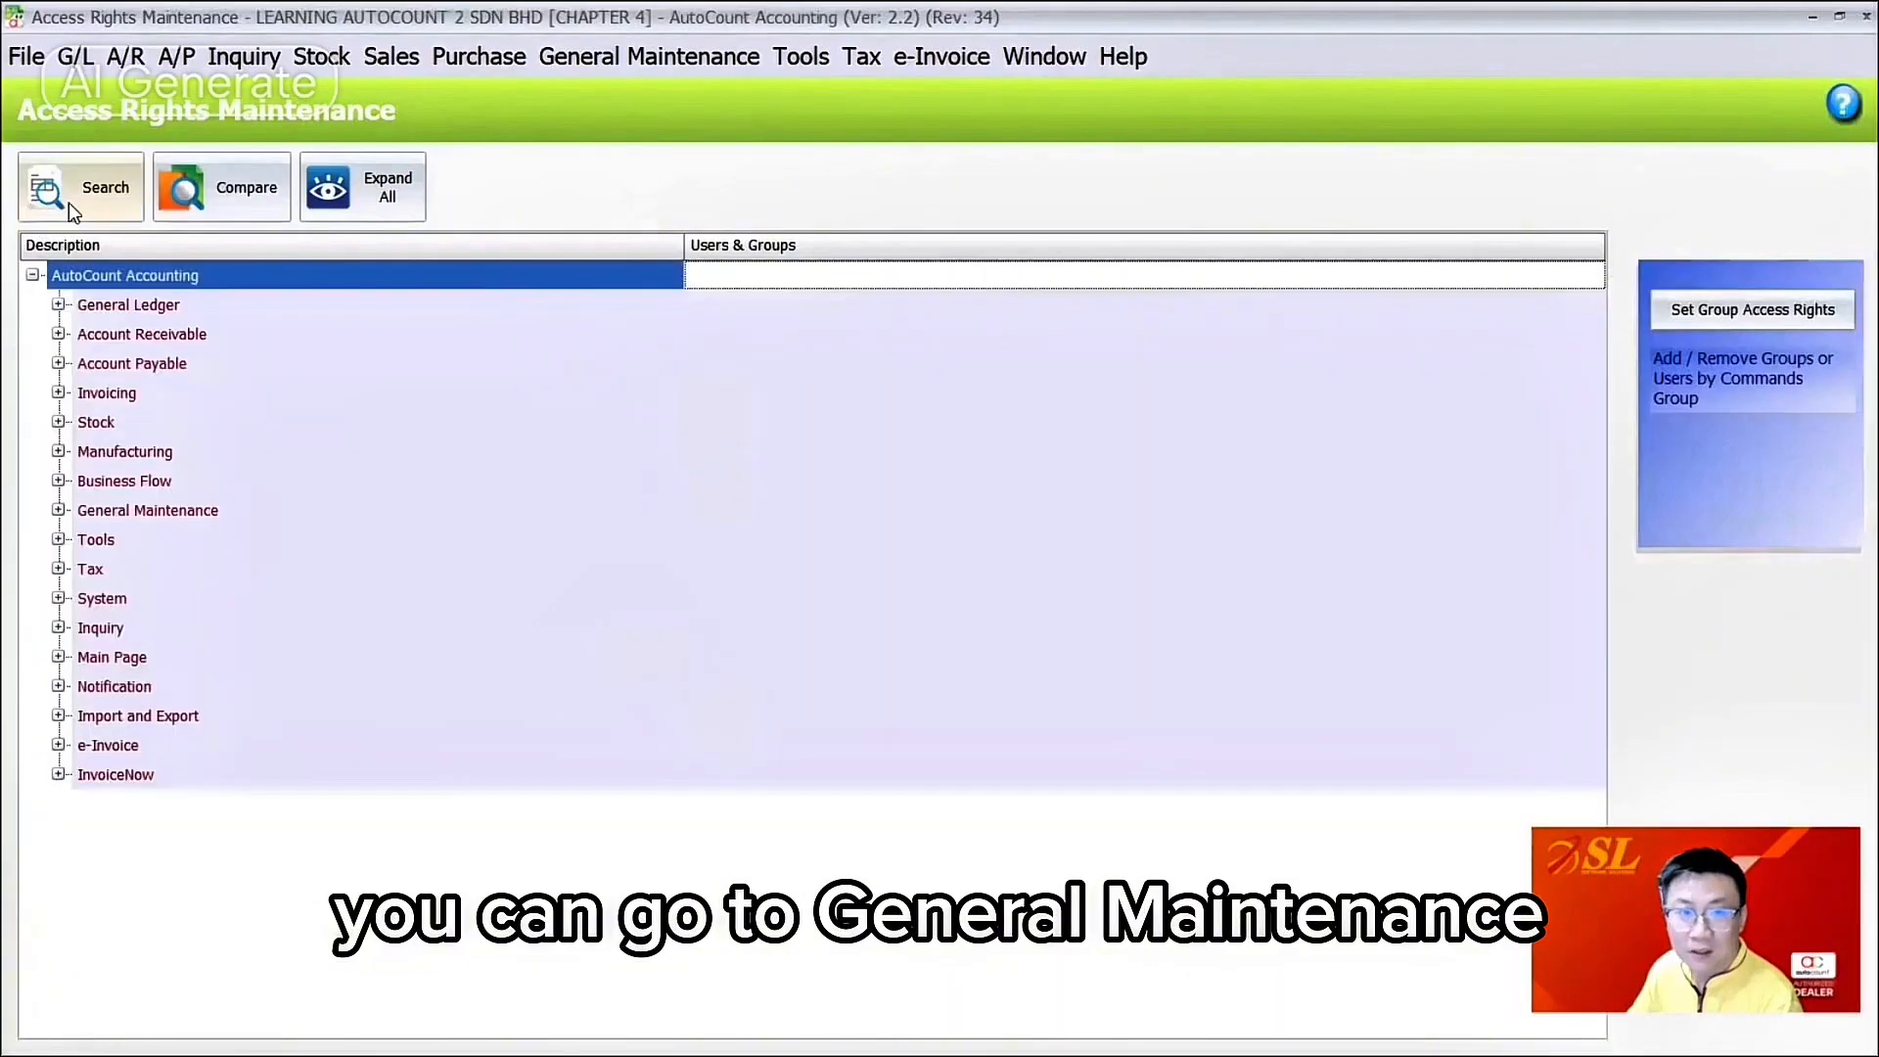
click(69, 201)
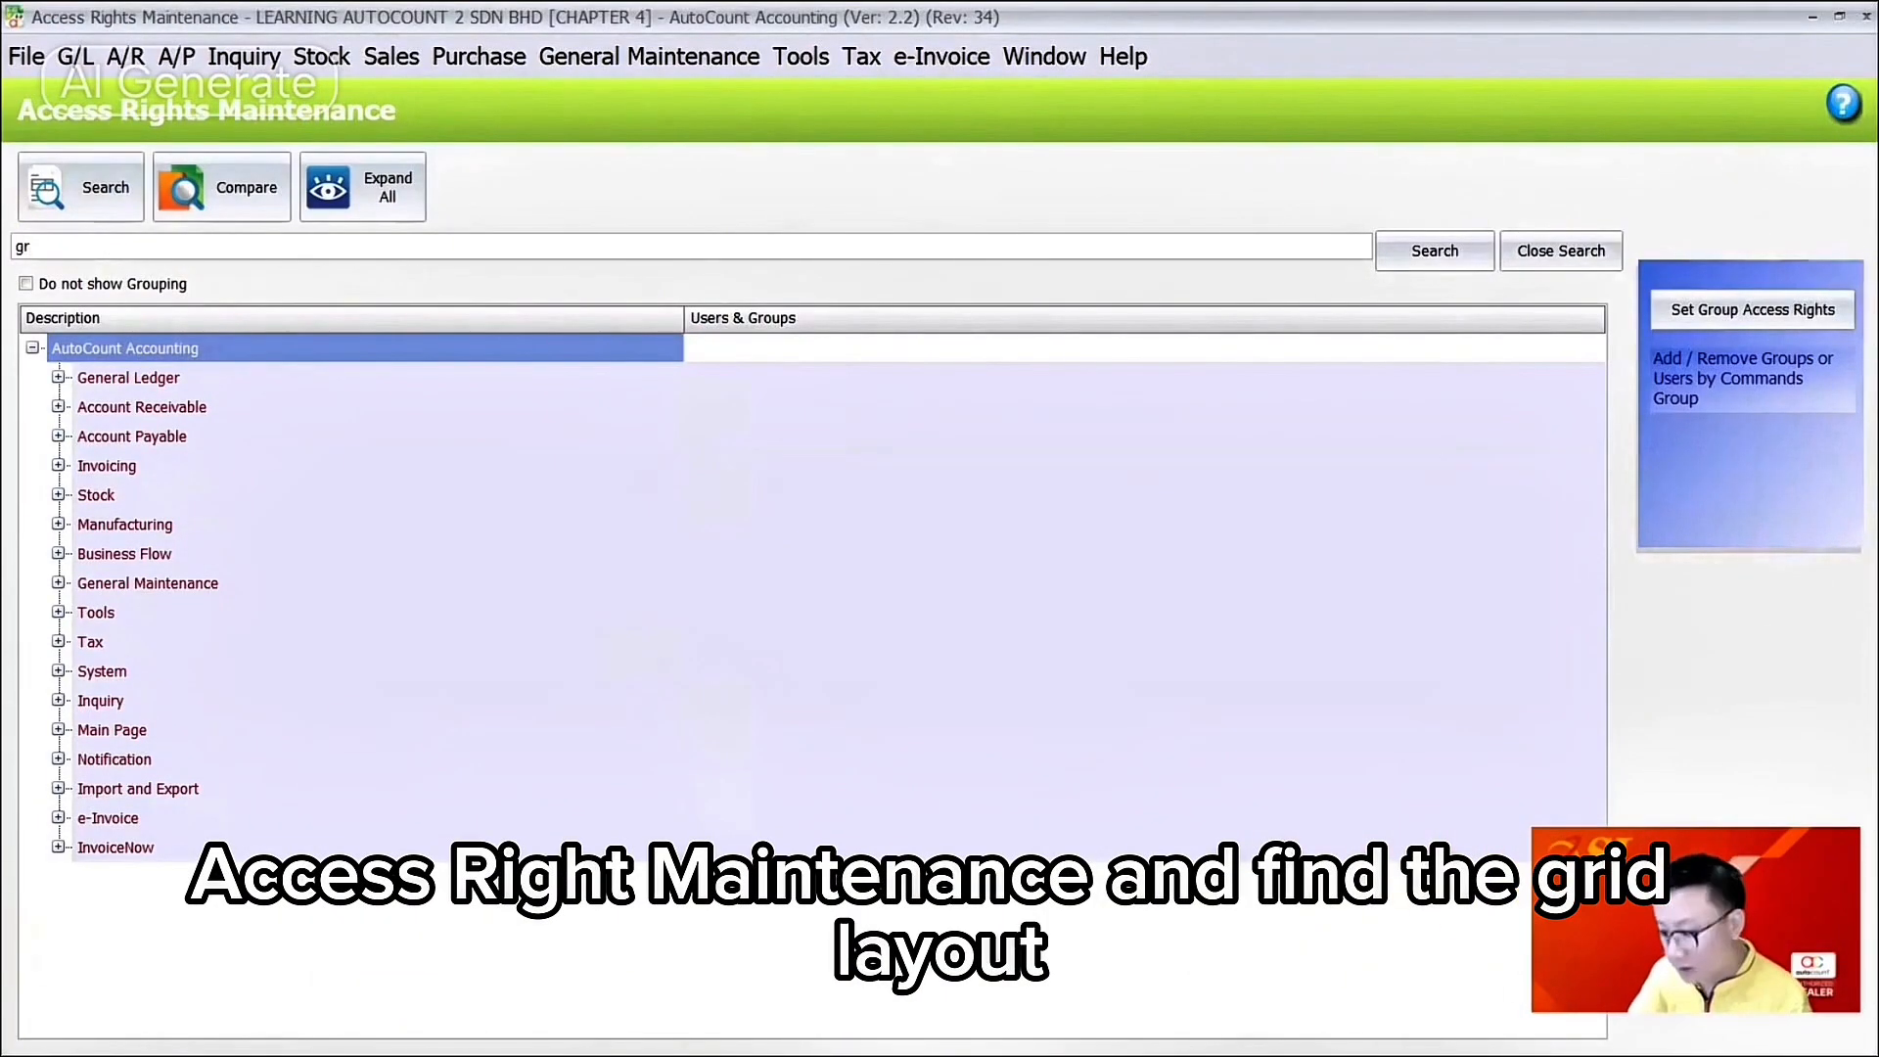
text(grid)
click(1421, 247)
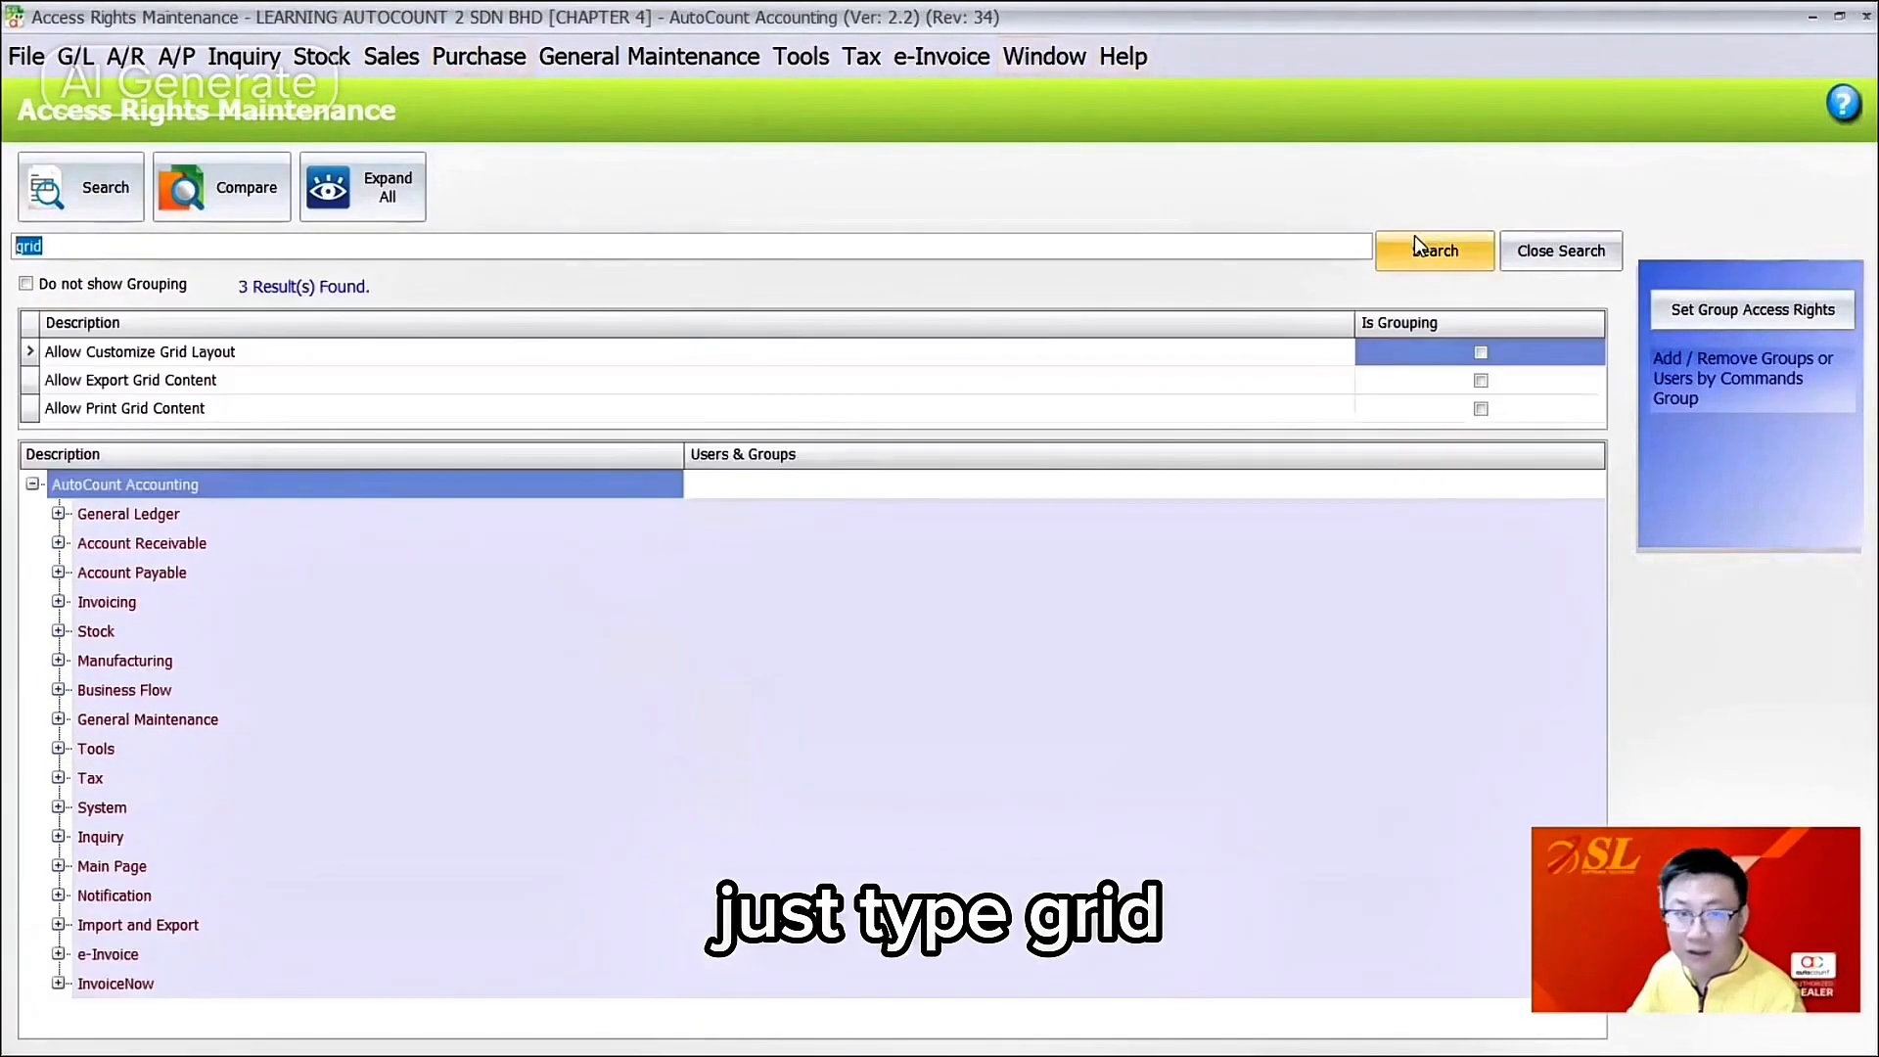
Step: Clear all users and groups from Allow Customize Grid Layout, apply, and close the window
click(172, 358)
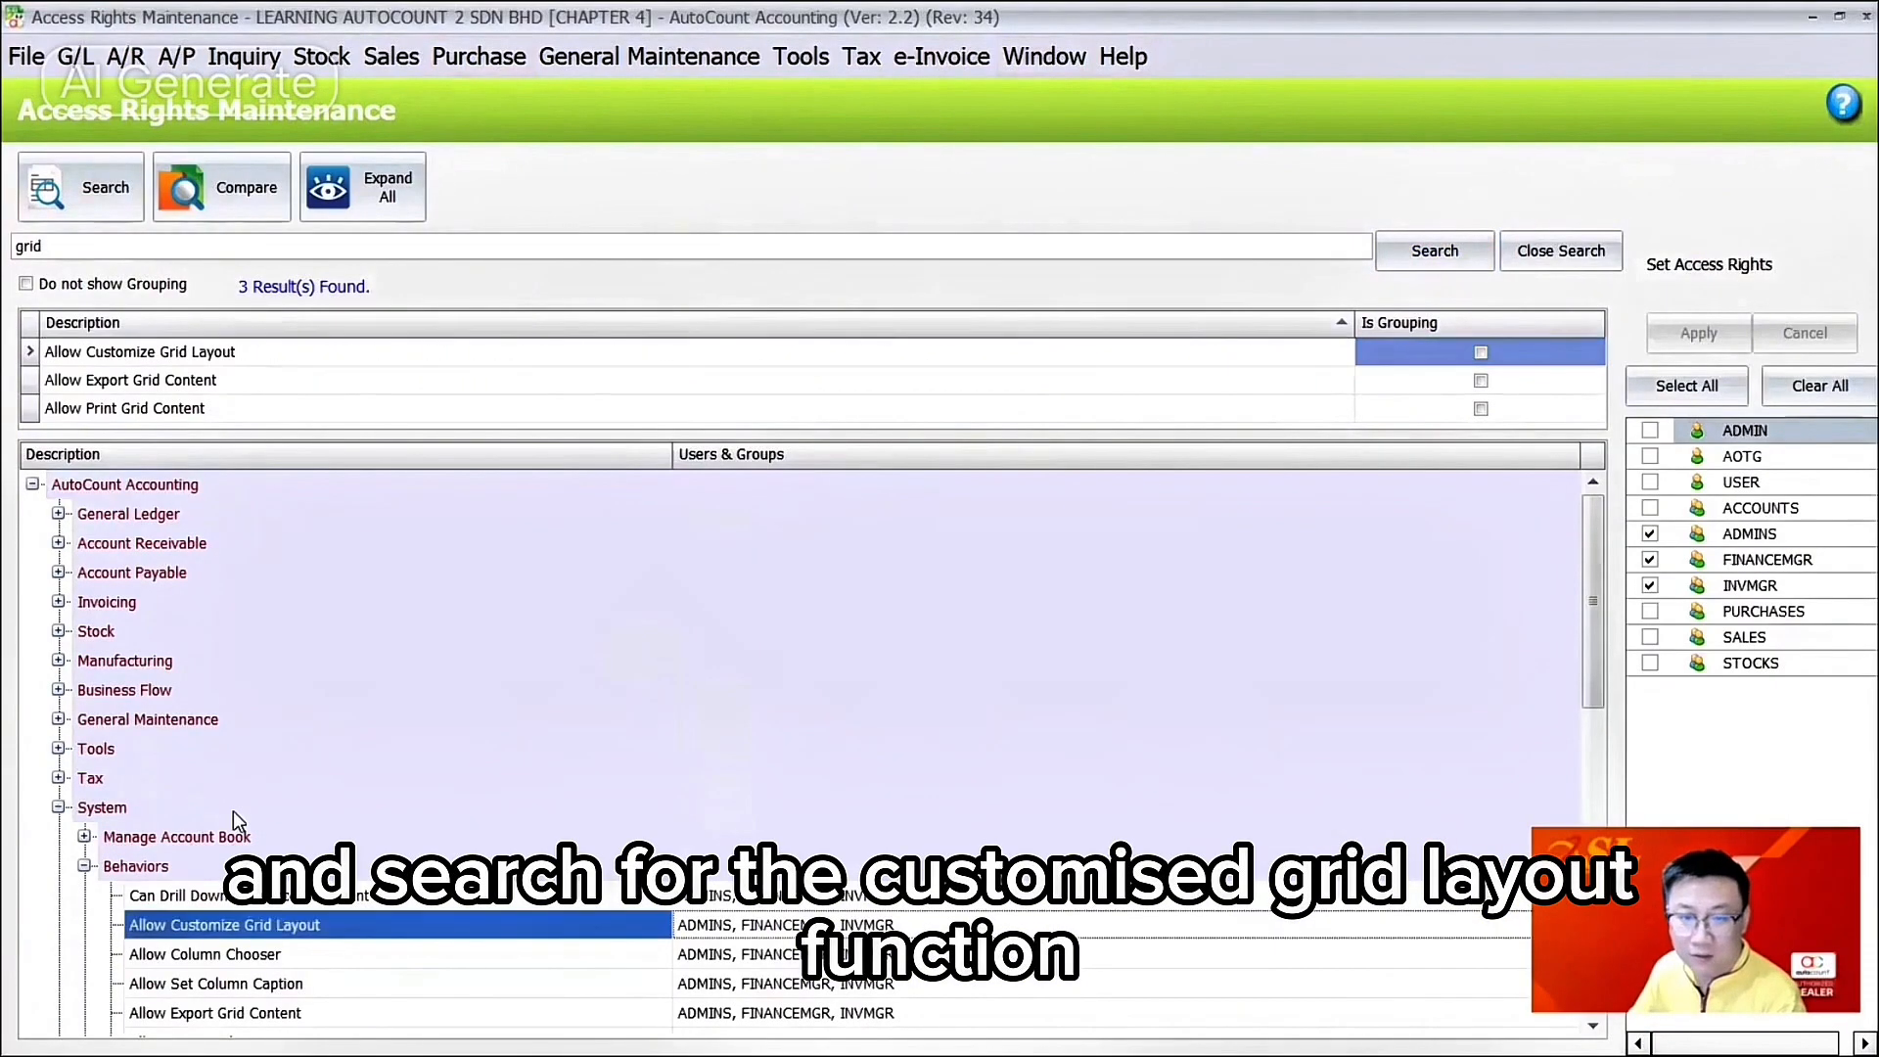
scroll(1103, 642, down, 2)
click(1803, 392)
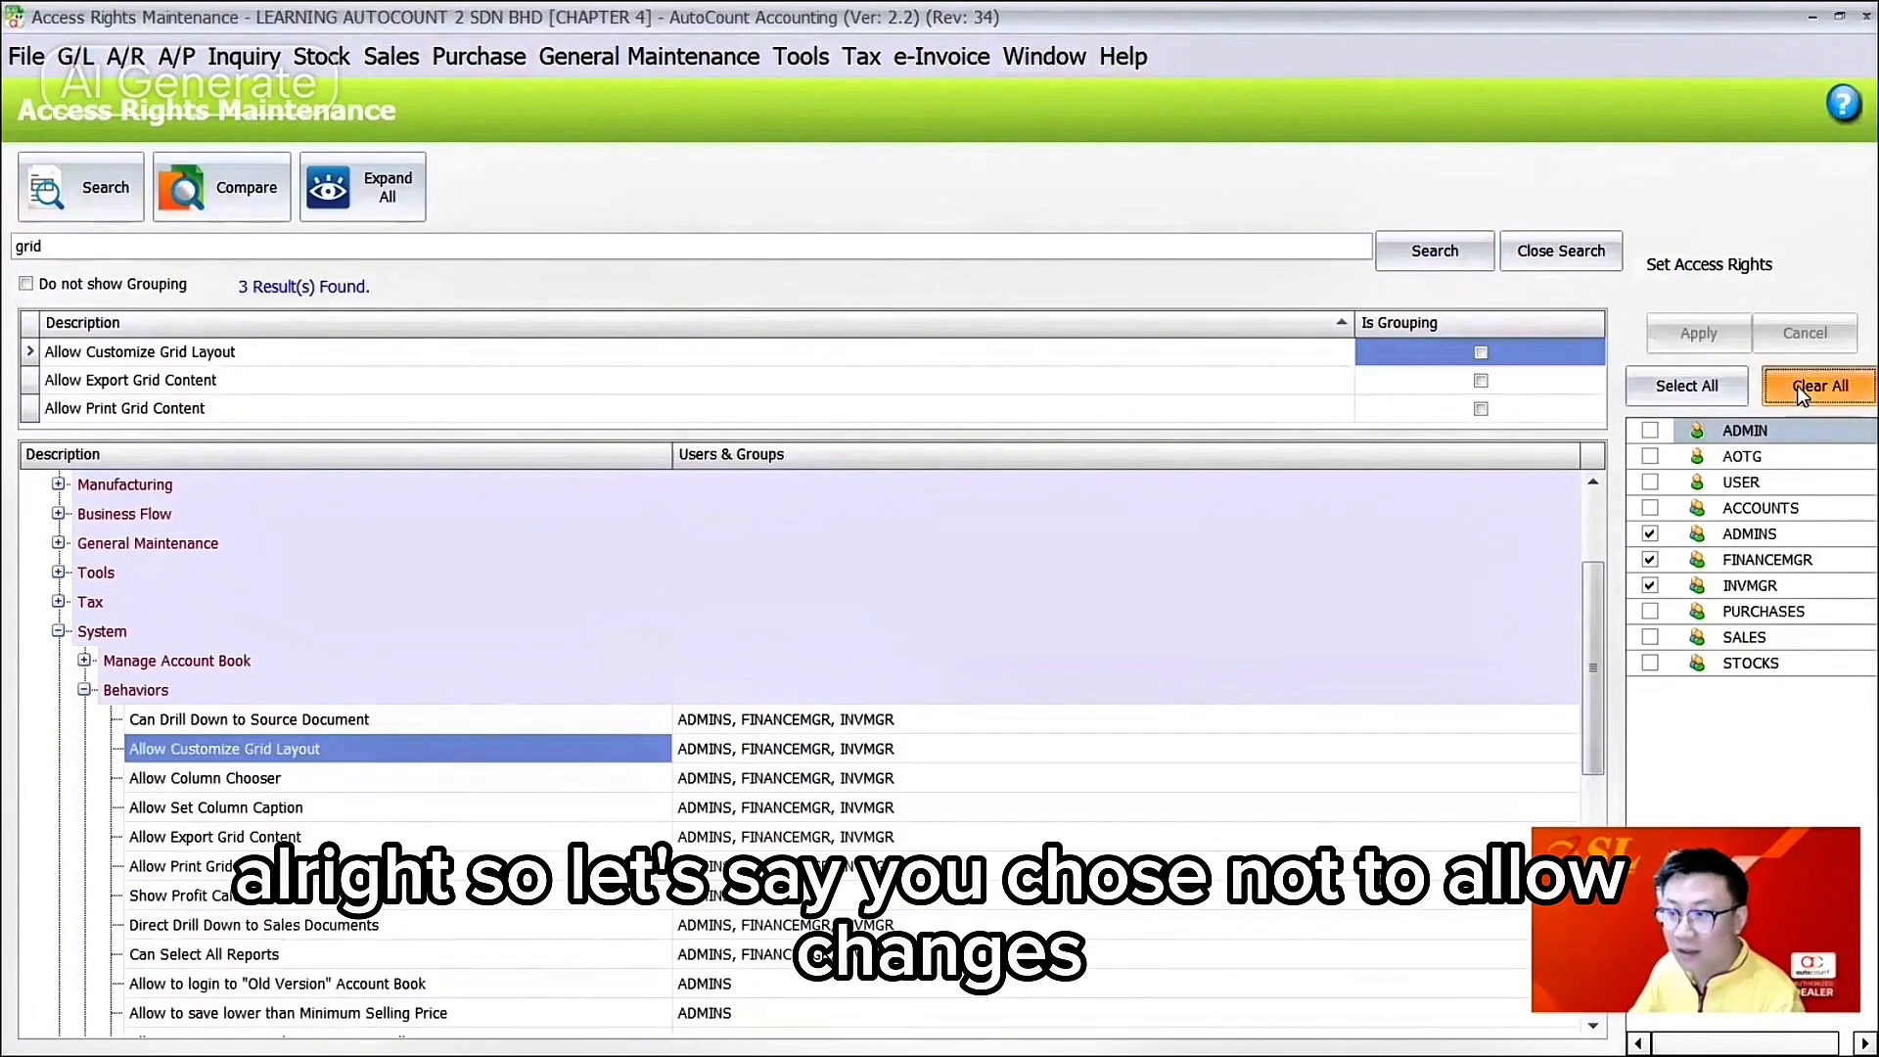
click(1734, 330)
click(1865, 17)
click(382, 57)
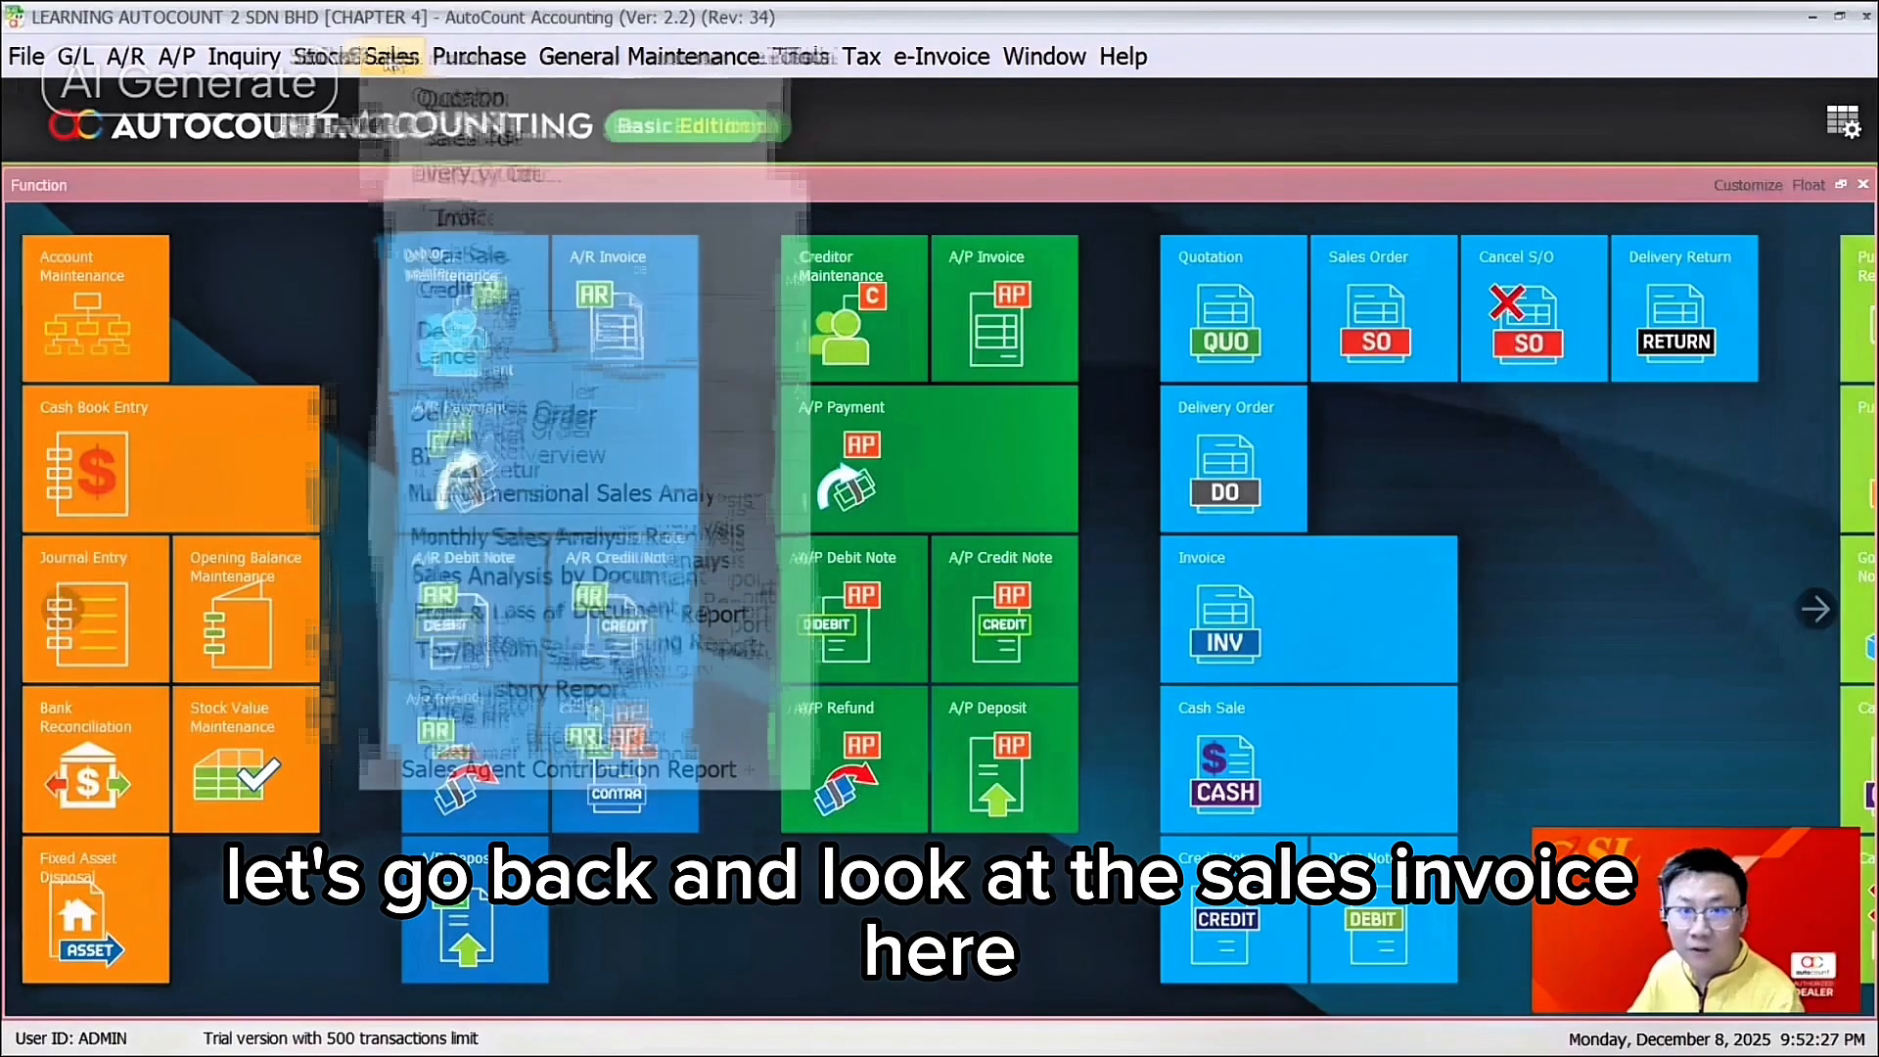
Step: Open a blank new sales invoice from the Invoice list to check its layout, then close it
click(437, 211)
click(27, 257)
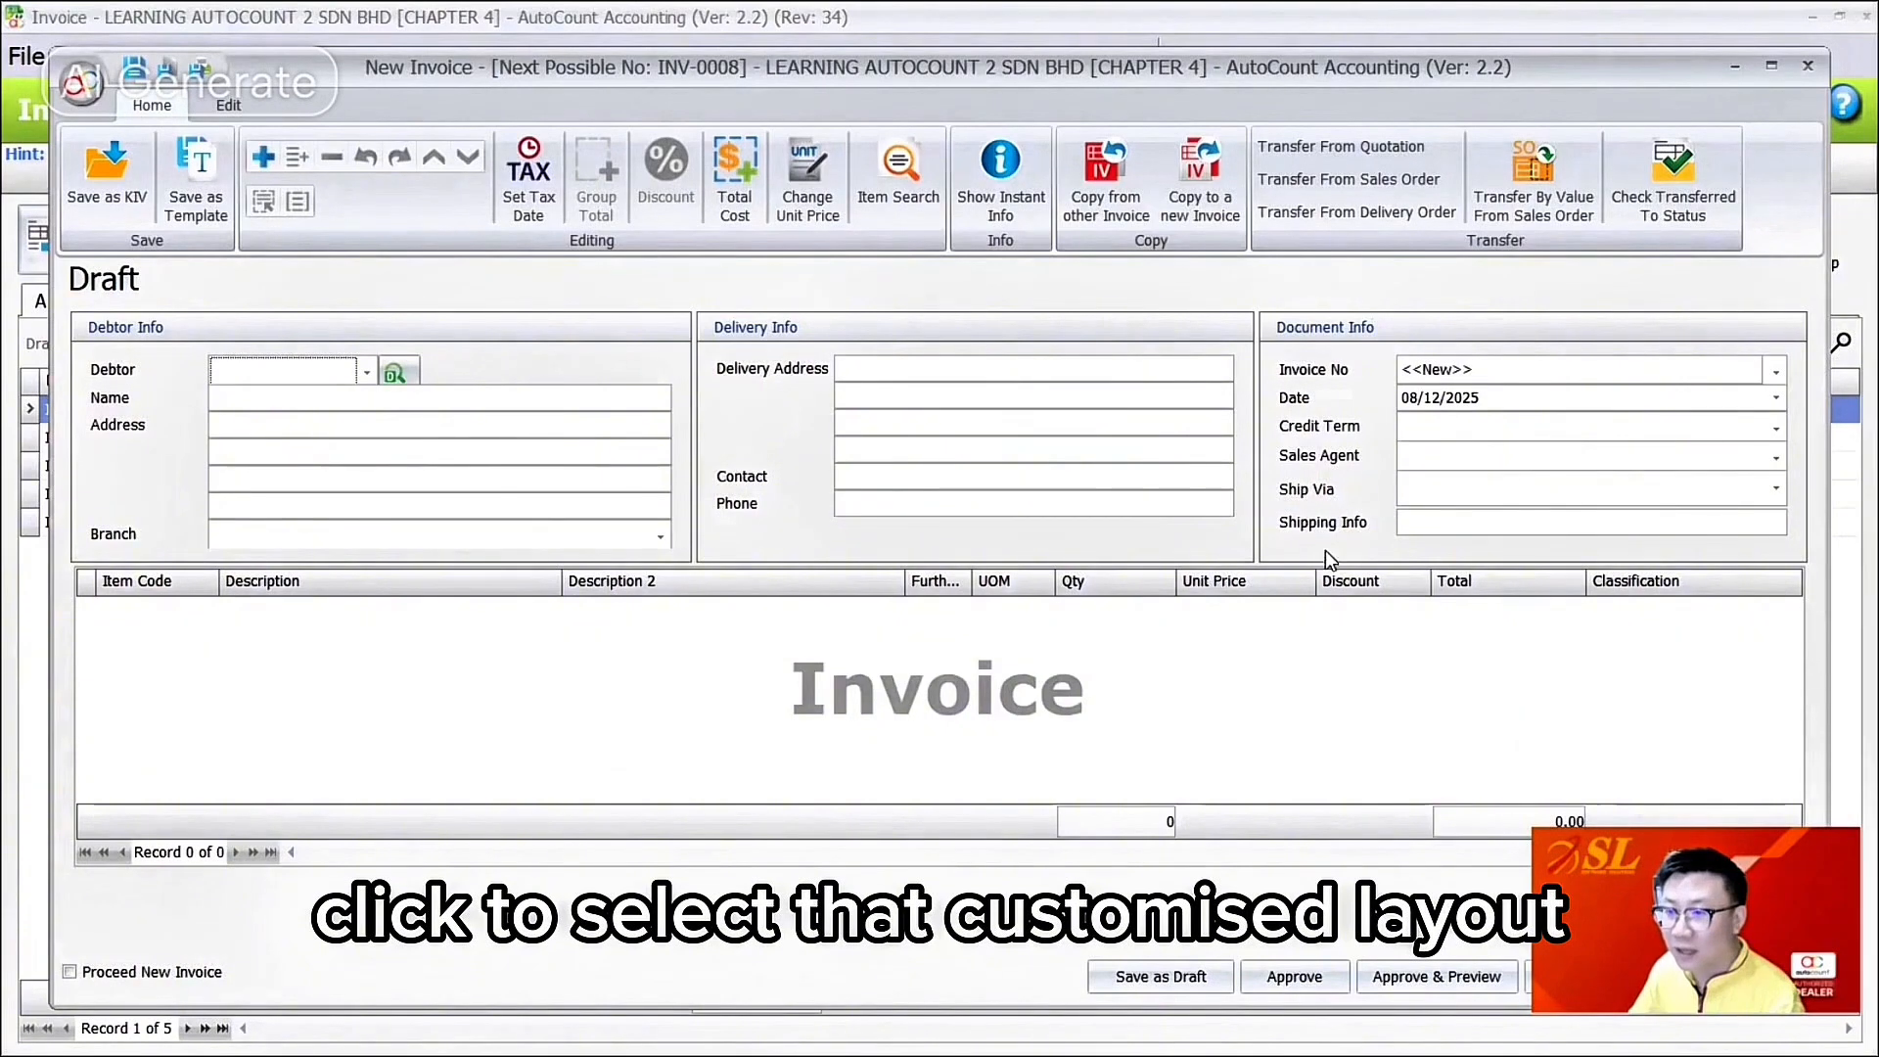
click(1810, 66)
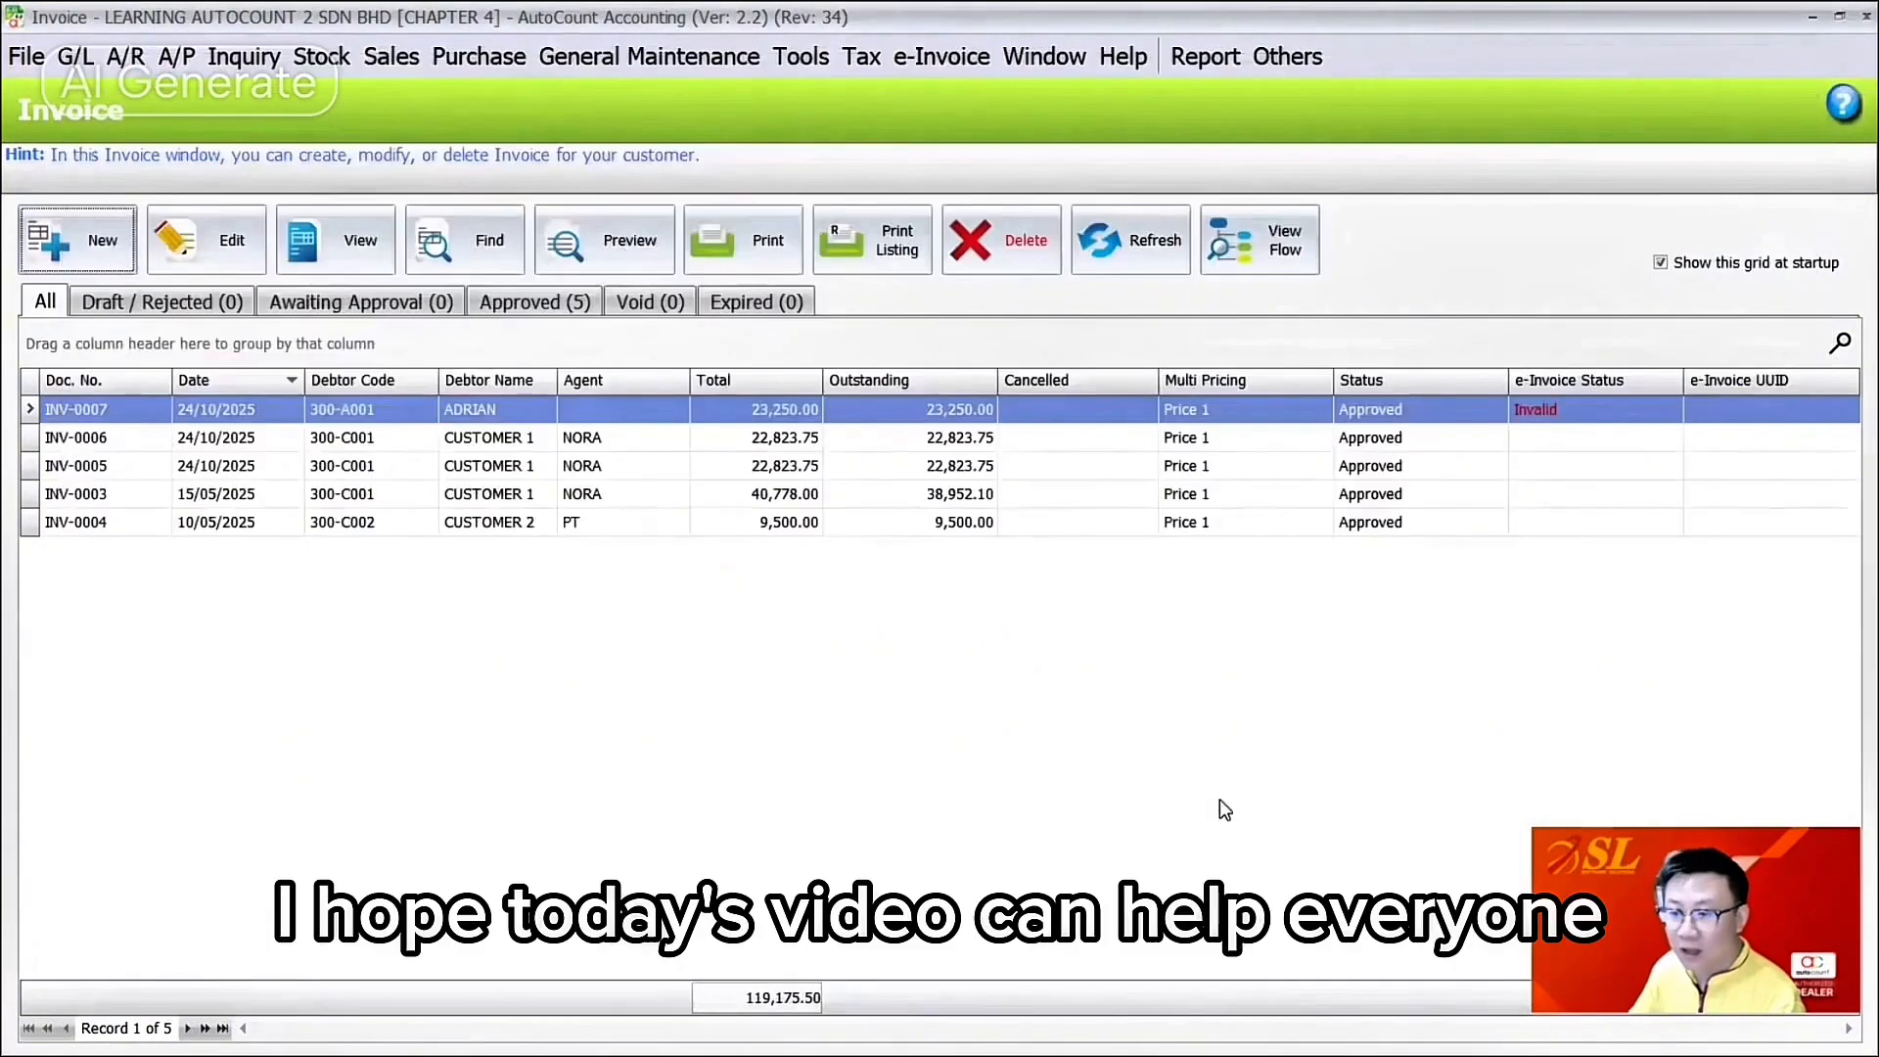